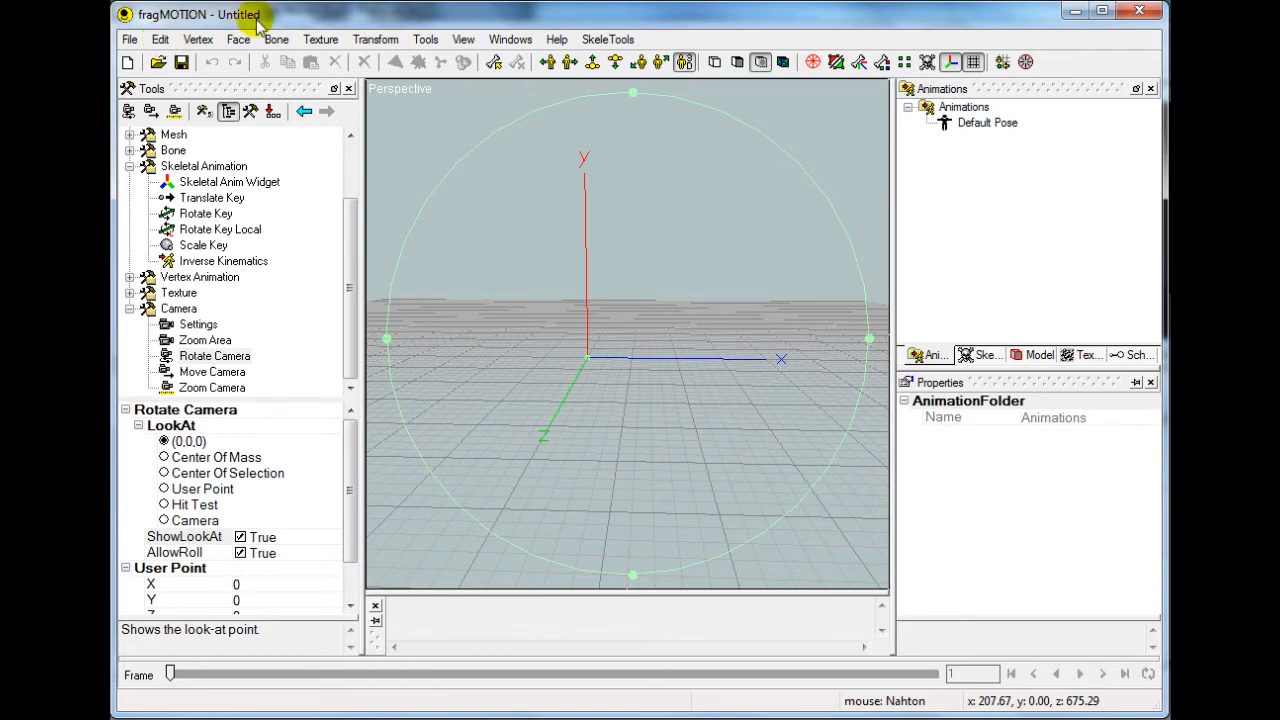
Examine the accelerator key assigned to the 3D Paint tool in the bindings list and leave it as is.
click(161, 40)
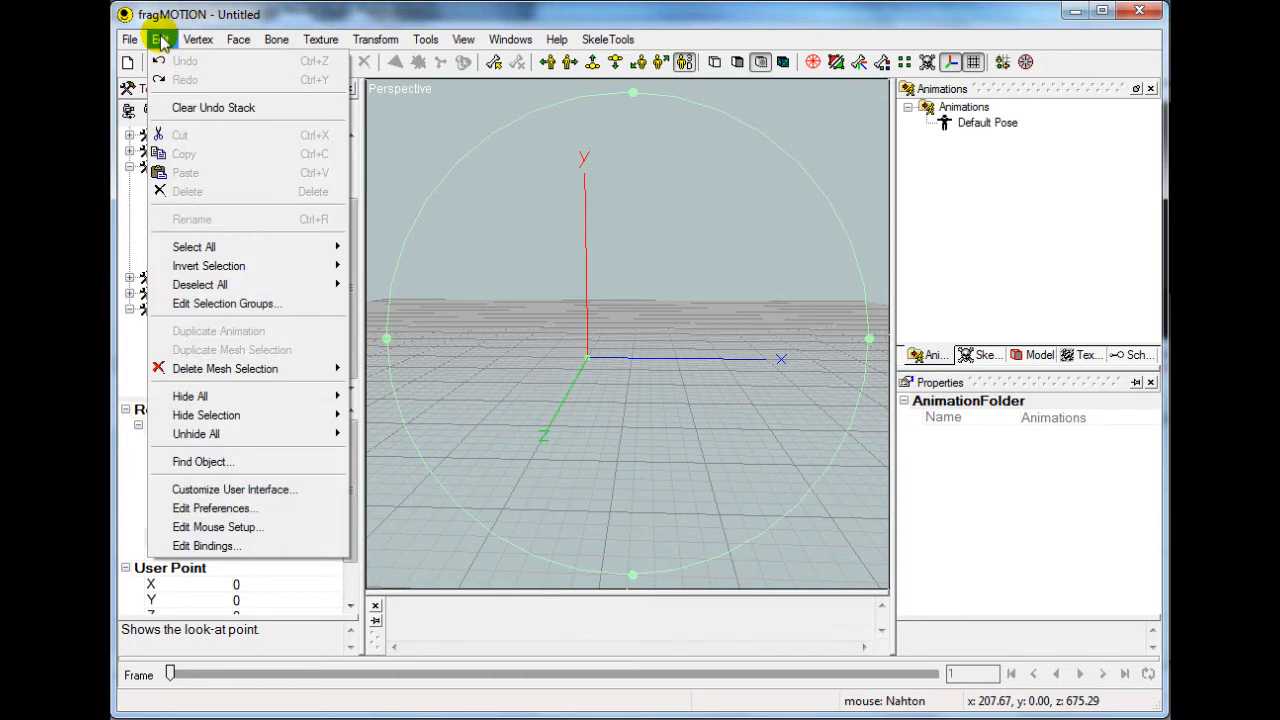
click(210, 546)
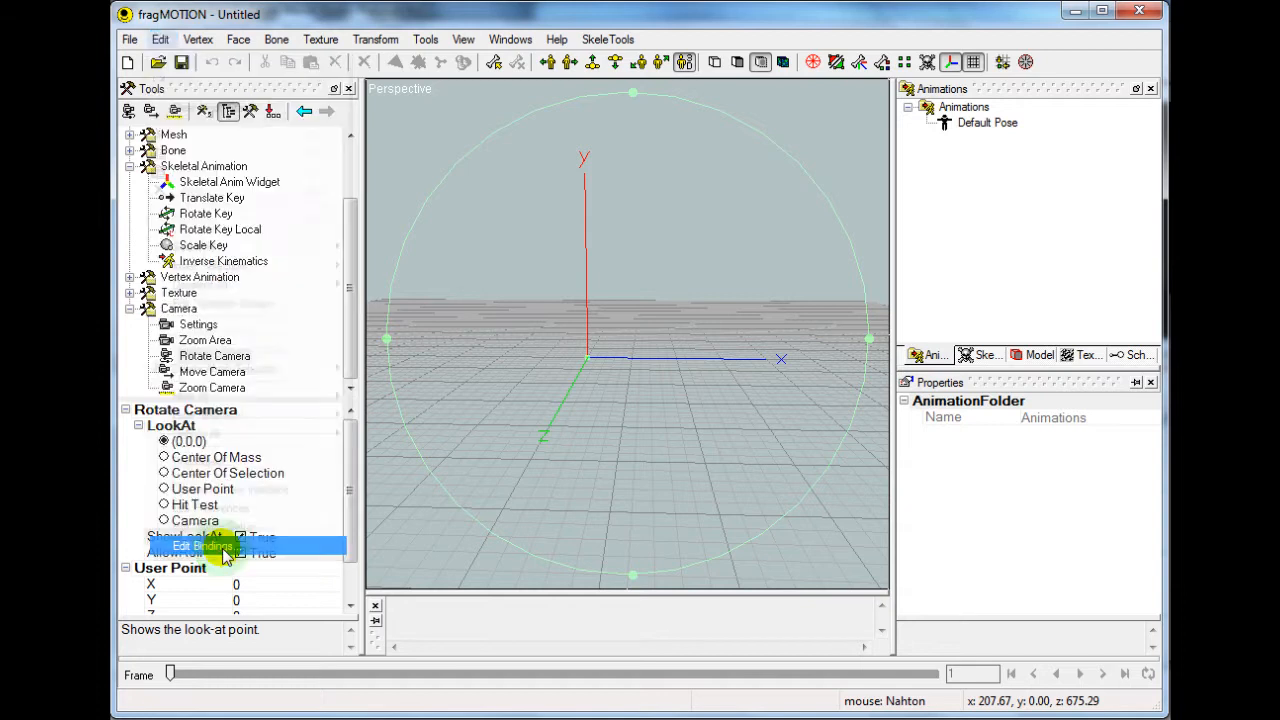
mouse_move(1000, 566)
mouse_down()
mouse_move(1022, 588)
mouse_move(1066, 596)
mouse_up()
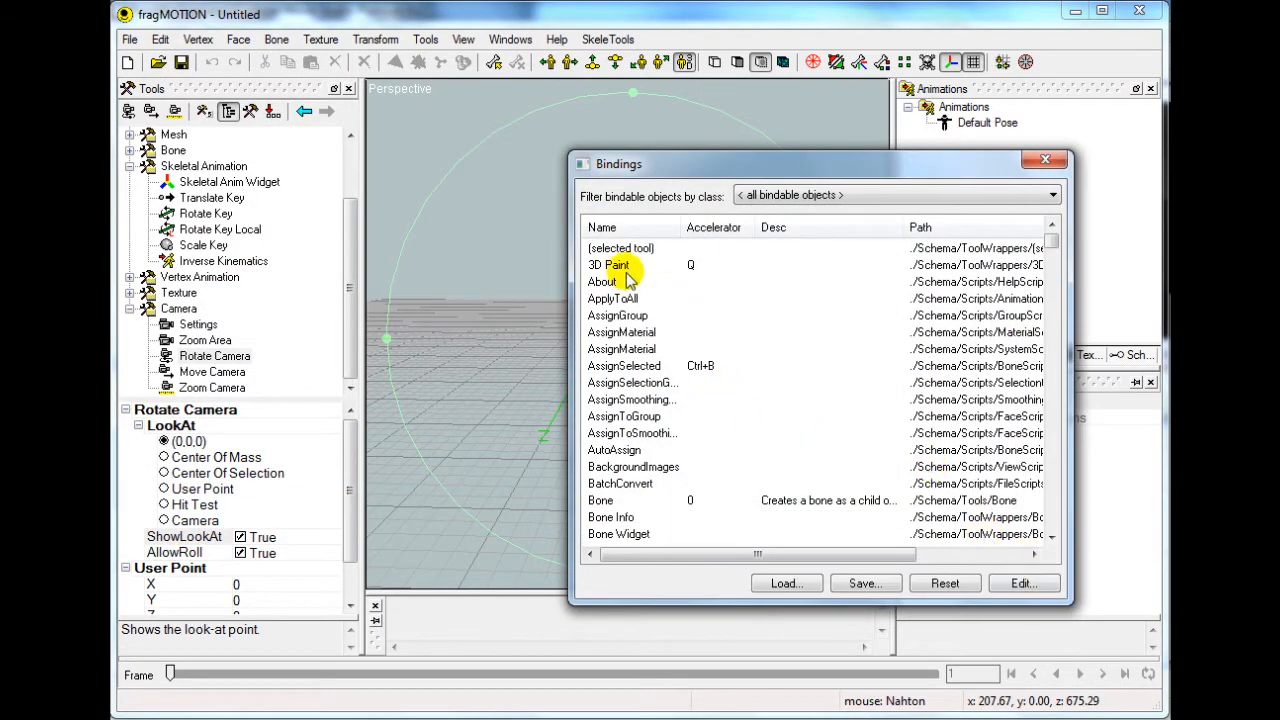
click(611, 266)
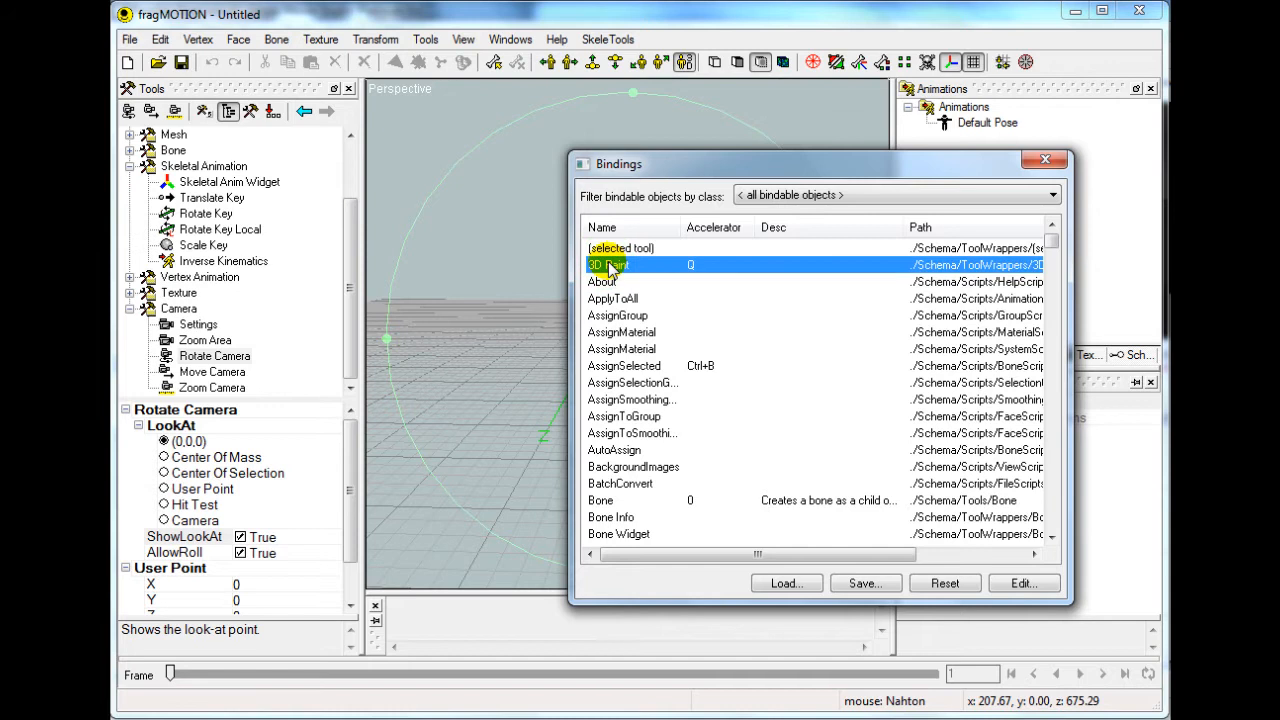
click(1020, 583)
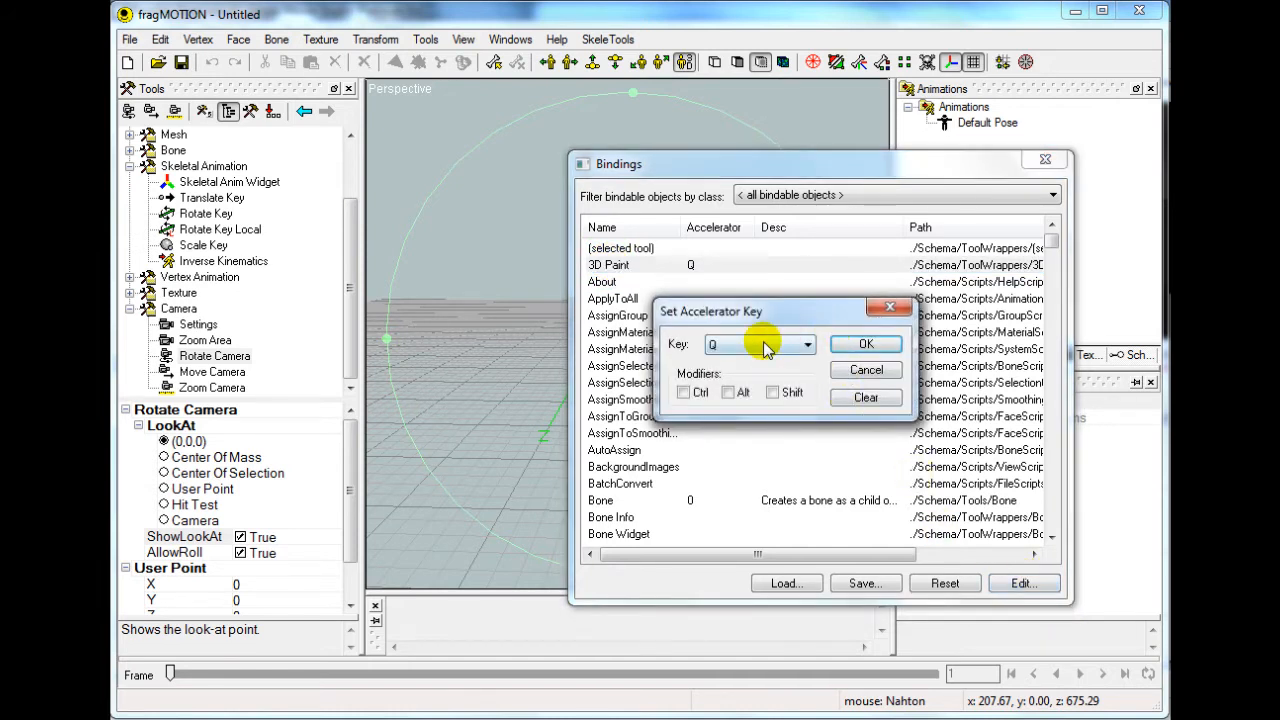
click(808, 345)
click(808, 345)
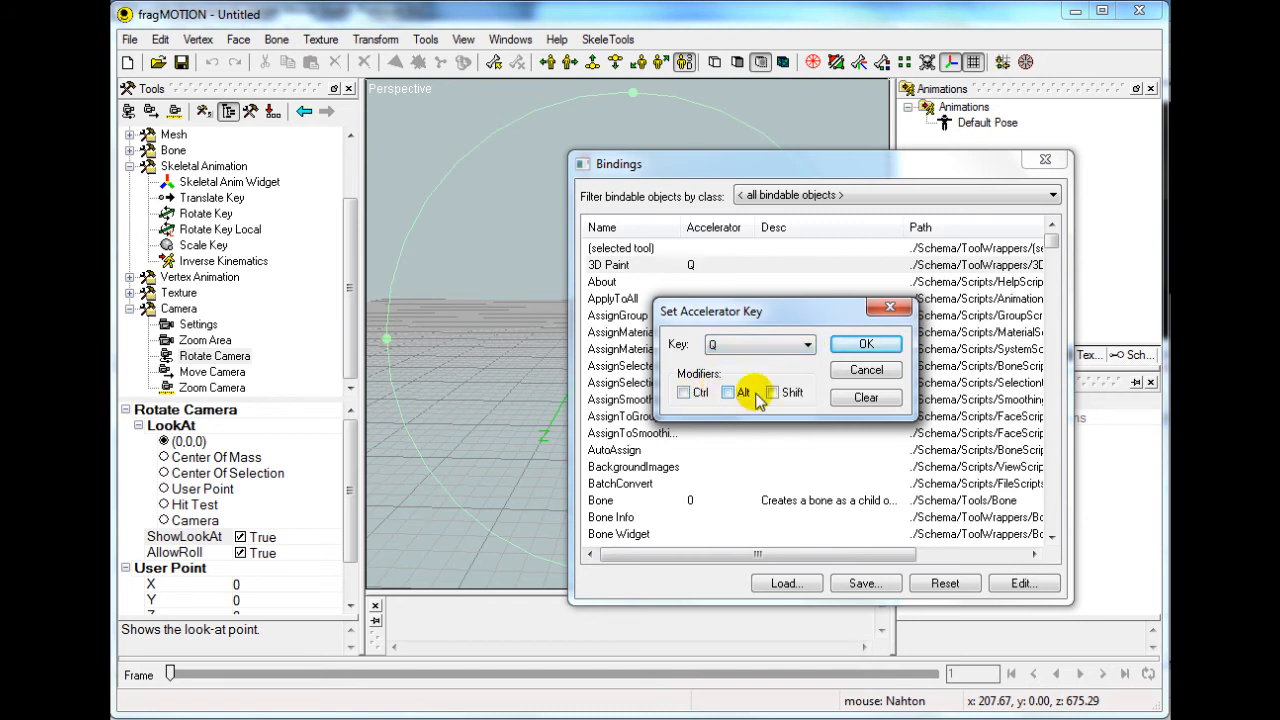
click(874, 346)
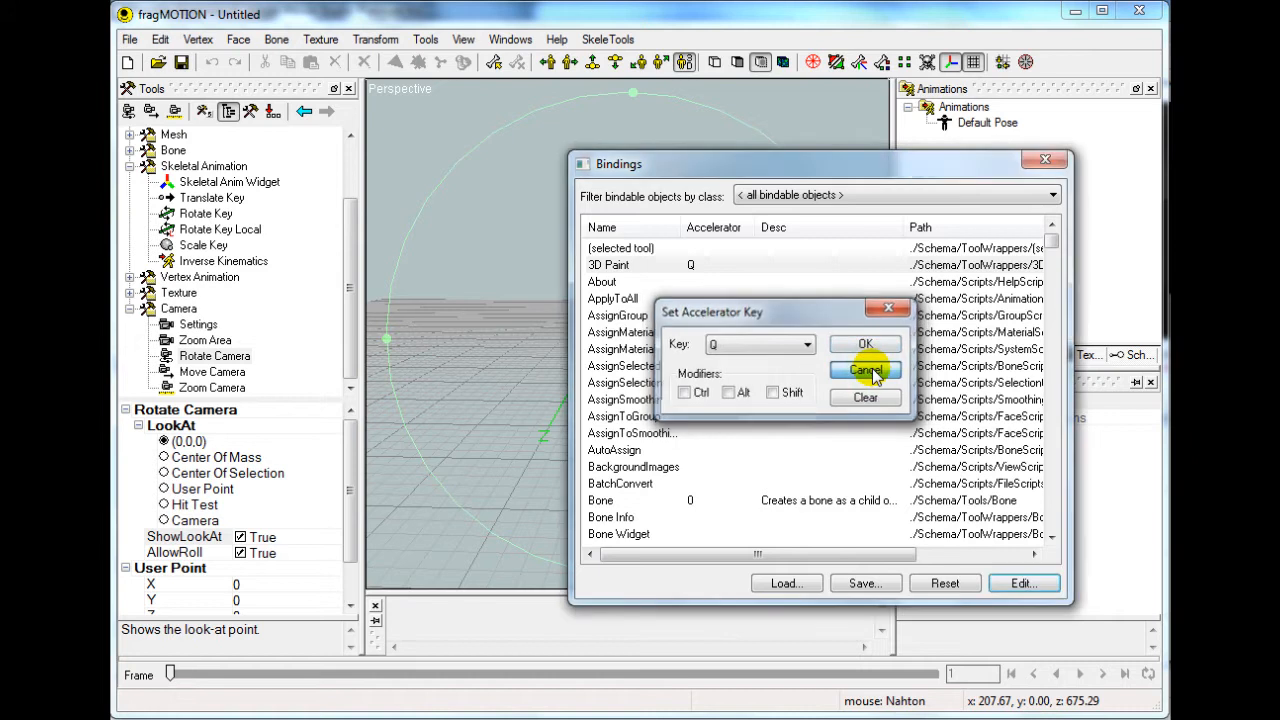
click(866, 369)
click(1043, 161)
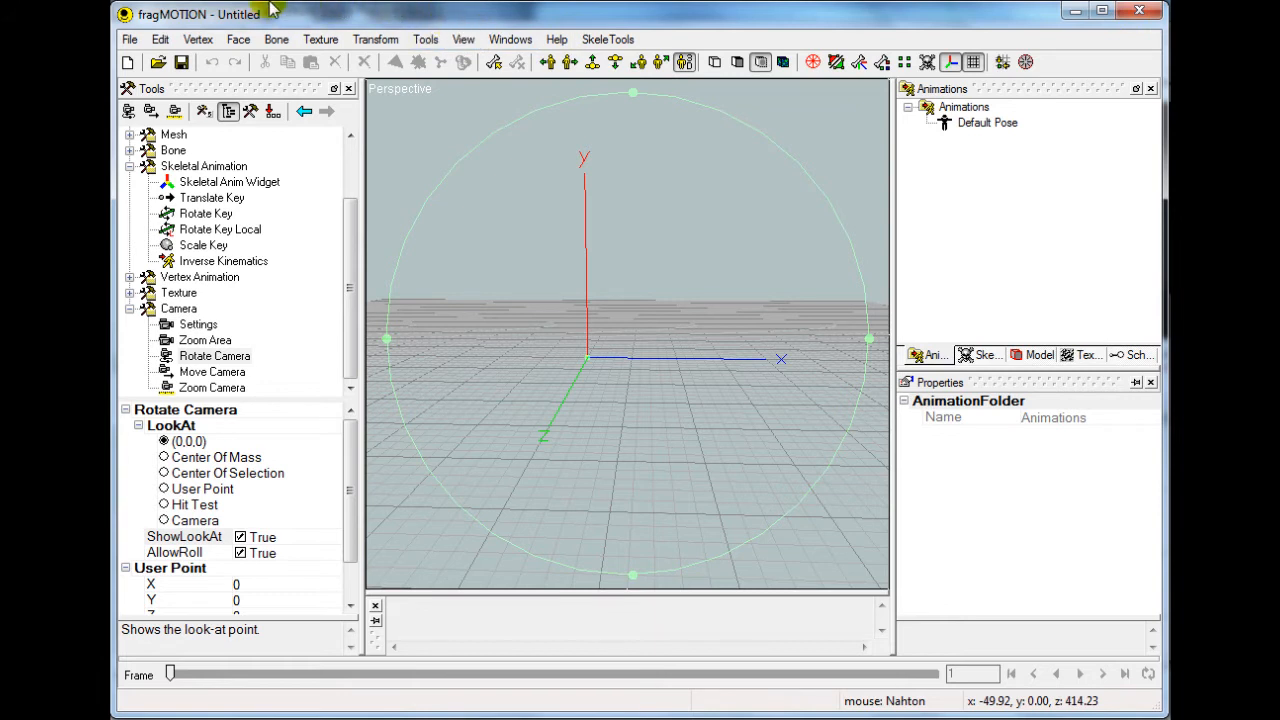
Examine the default and custom mouse configurations, including the tool assigned to the middle mouse button.
click(163, 43)
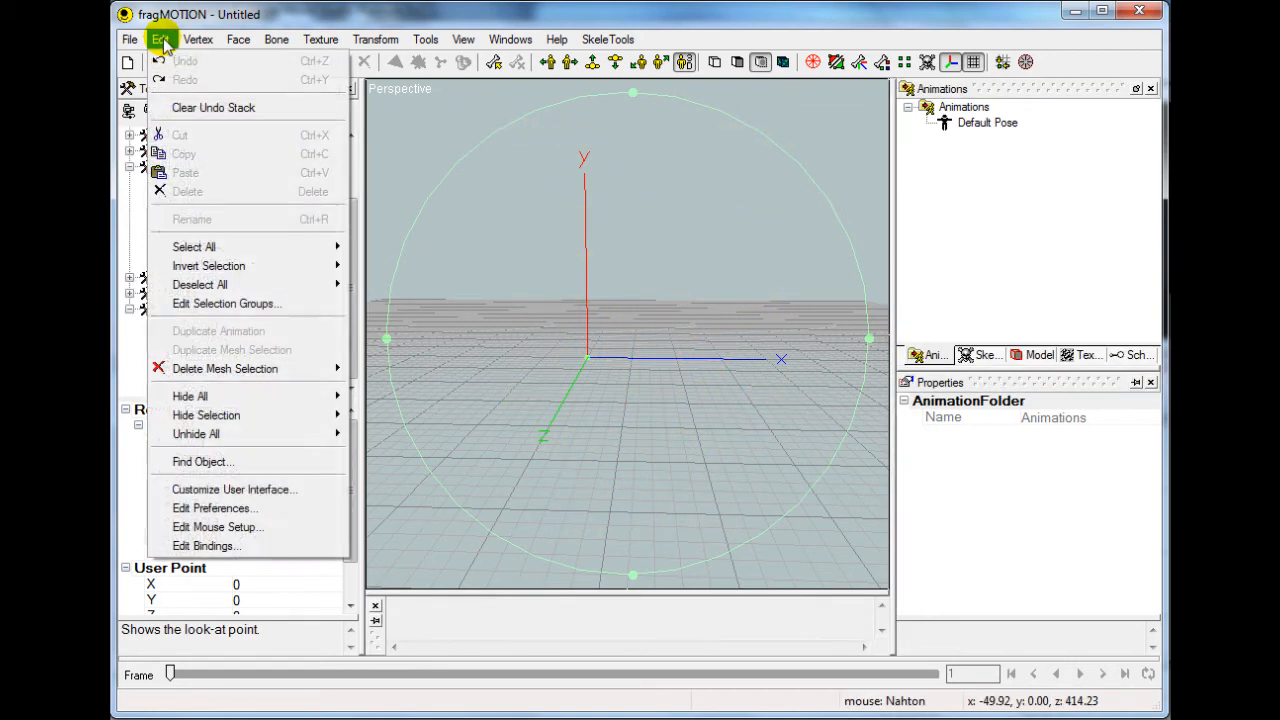
click(210, 526)
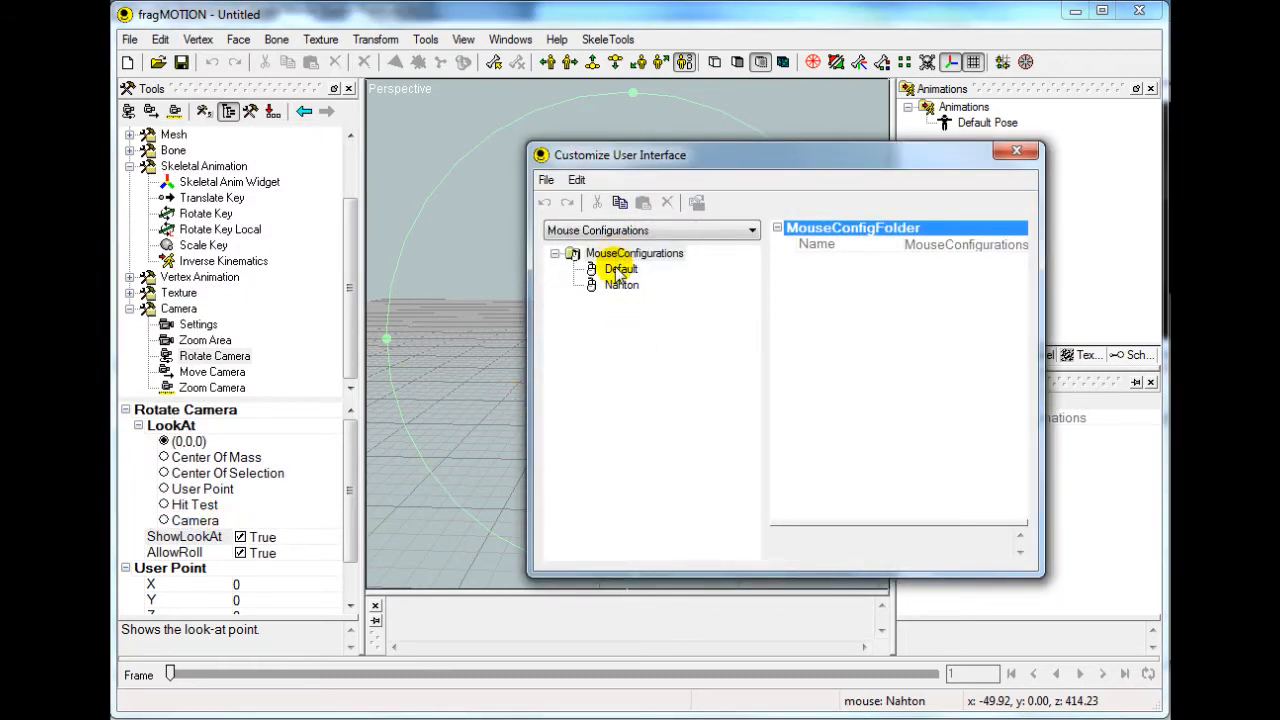
click(618, 270)
click(620, 286)
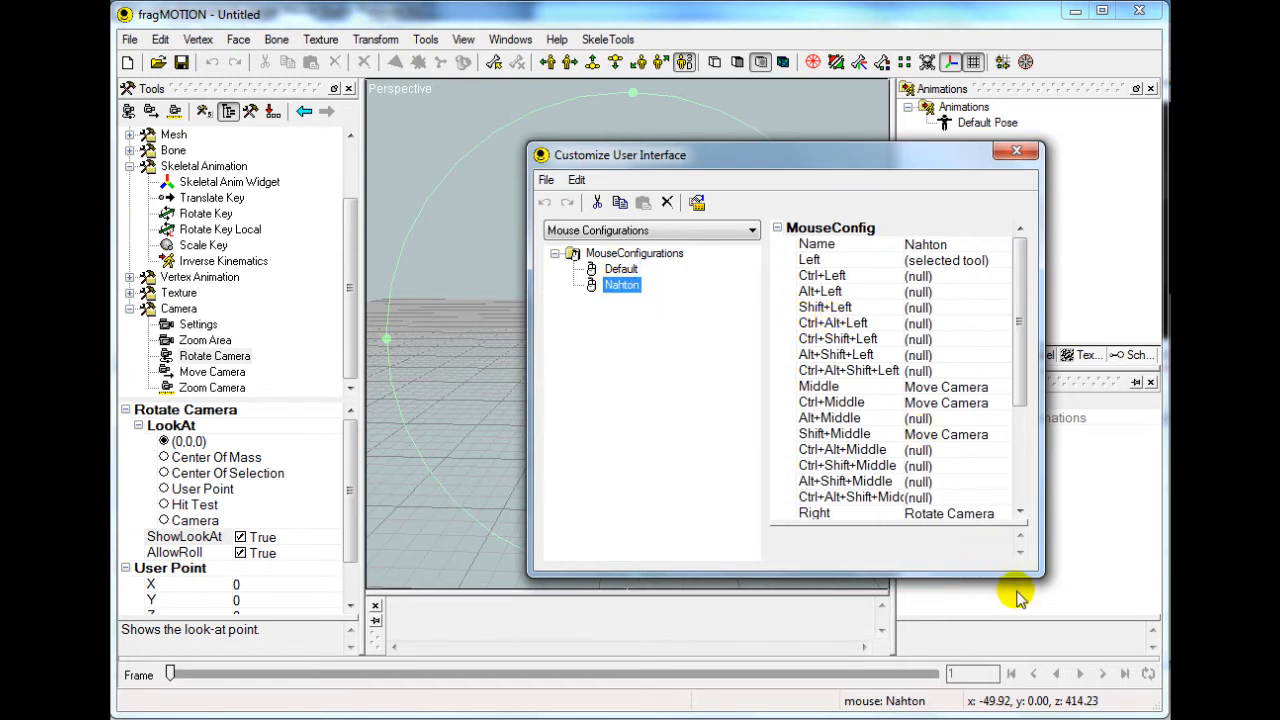
drag(1041, 578, 1094, 626)
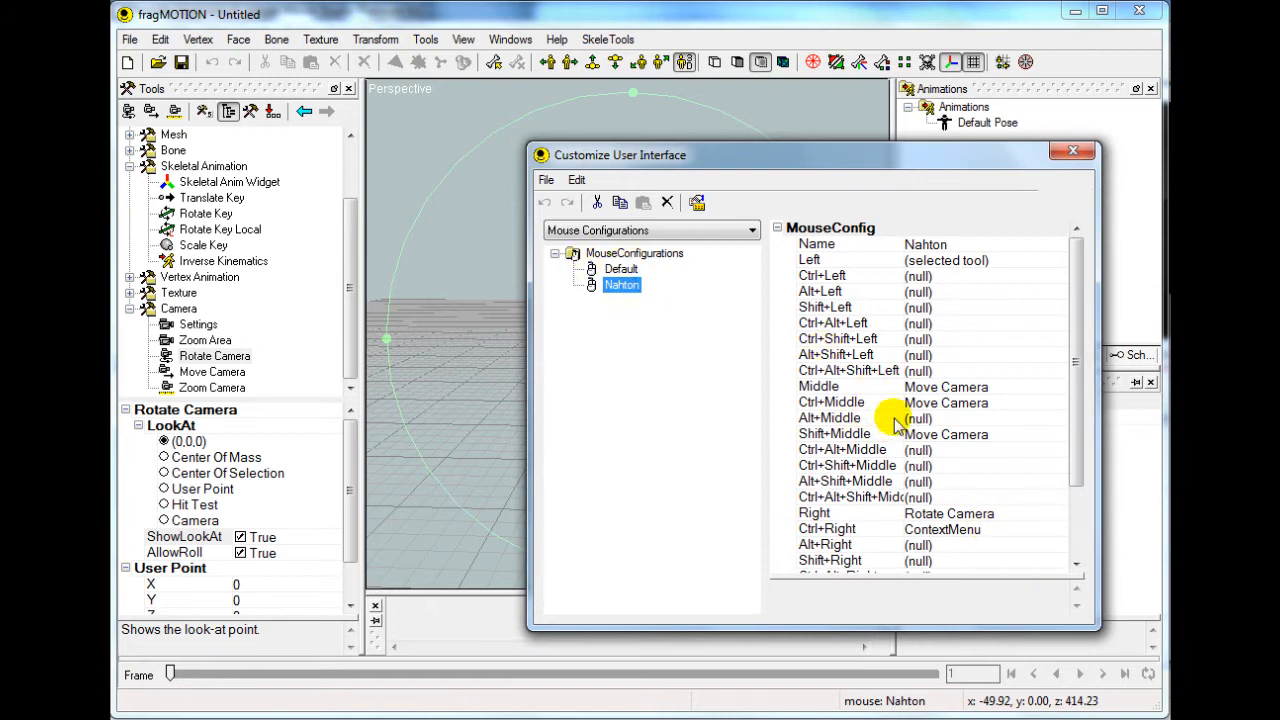
click(820, 387)
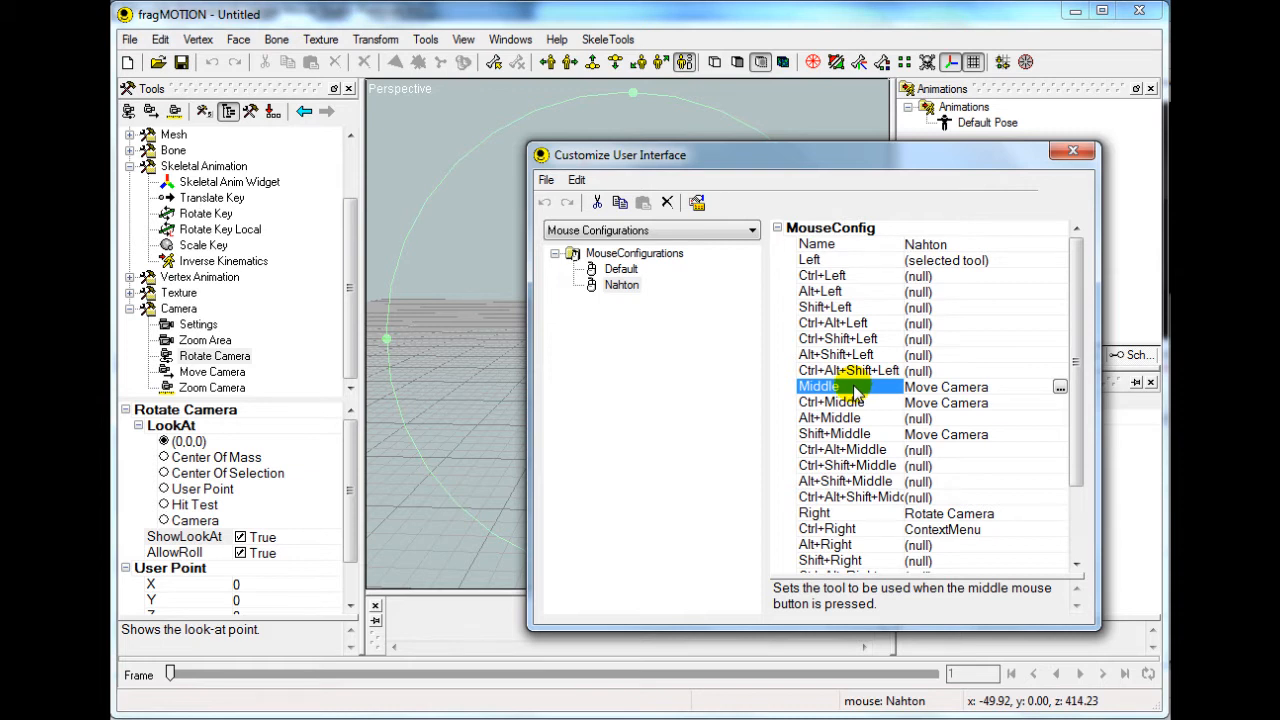
click(1072, 152)
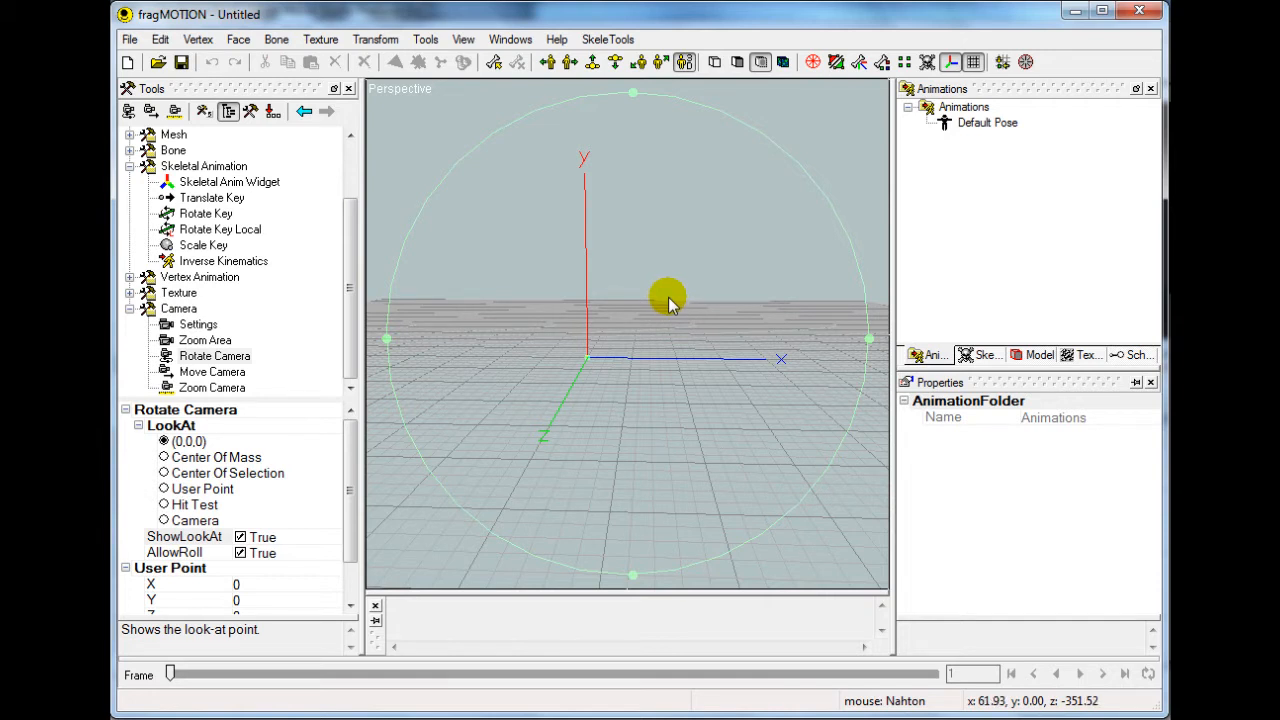
drag(647, 293, 712, 340)
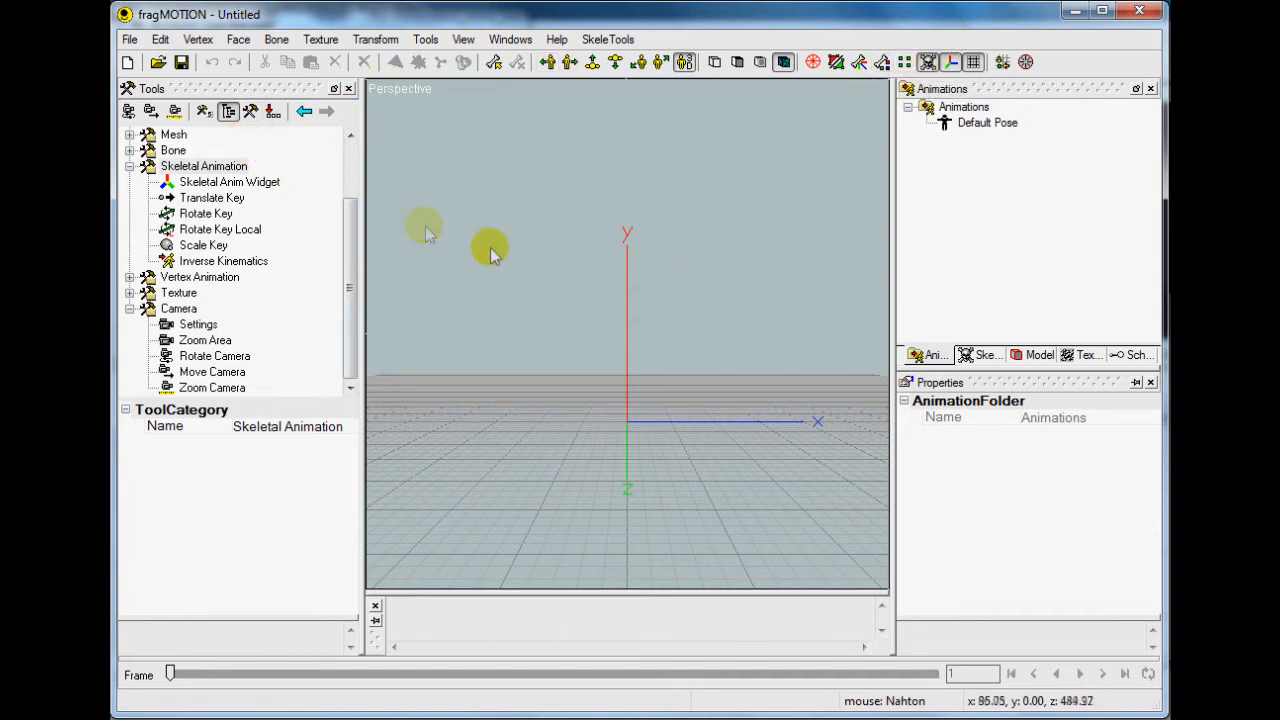
mouse_move(579, 252)
mouse_down()
mouse_move(582, 292)
mouse_move(586, 263)
mouse_up()
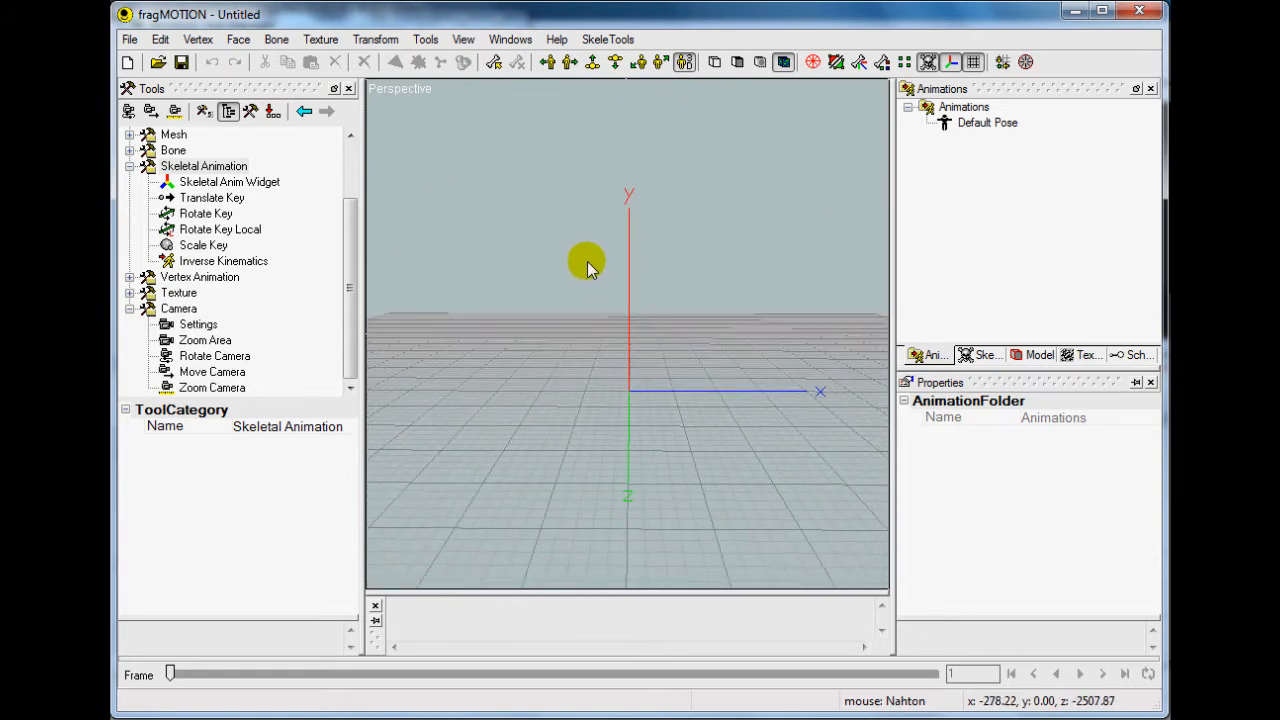
drag(666, 297, 670, 358)
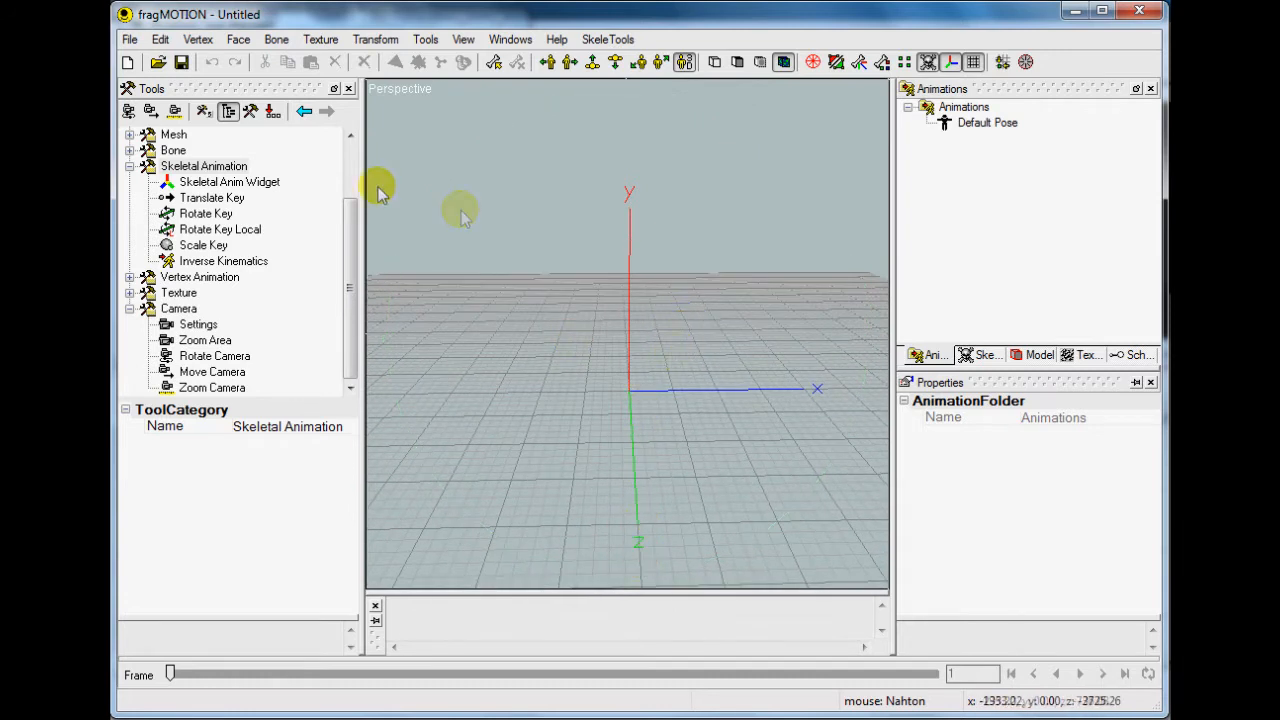
Open the recently used male character model, the Male.ms3d file from the Correct Axis folder.
click(128, 40)
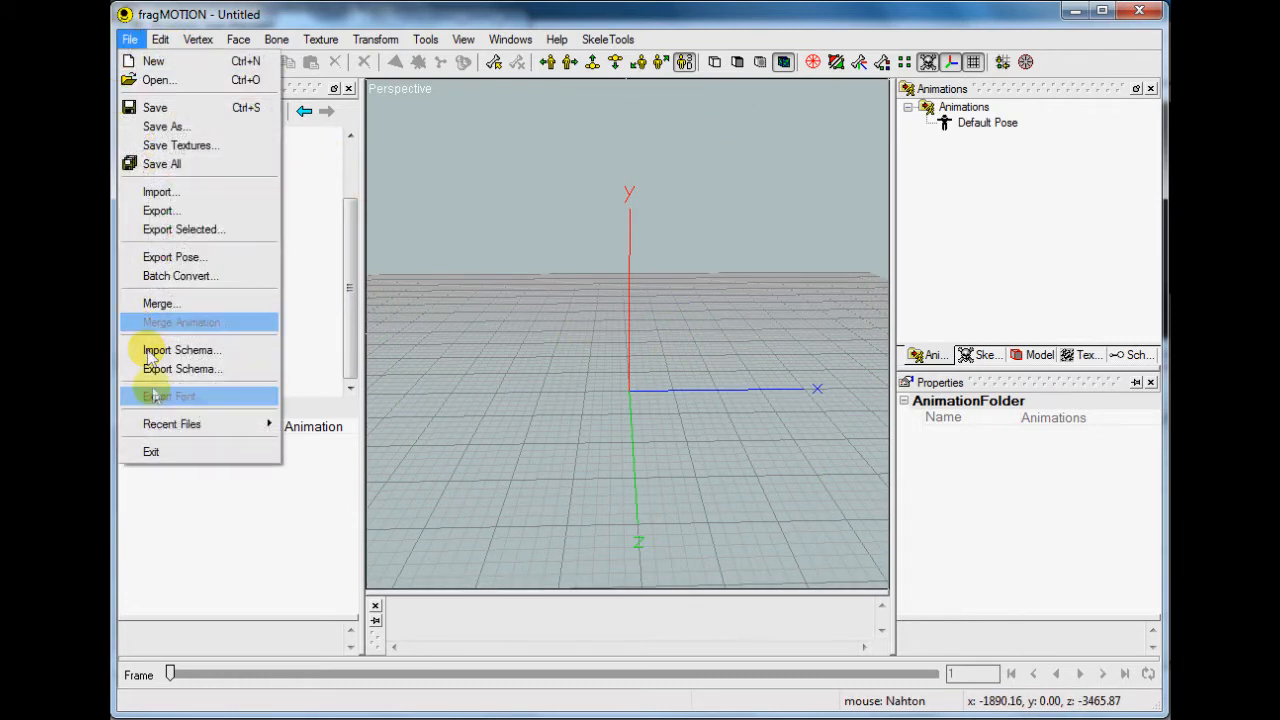
mouse_move(240, 424)
click(375, 428)
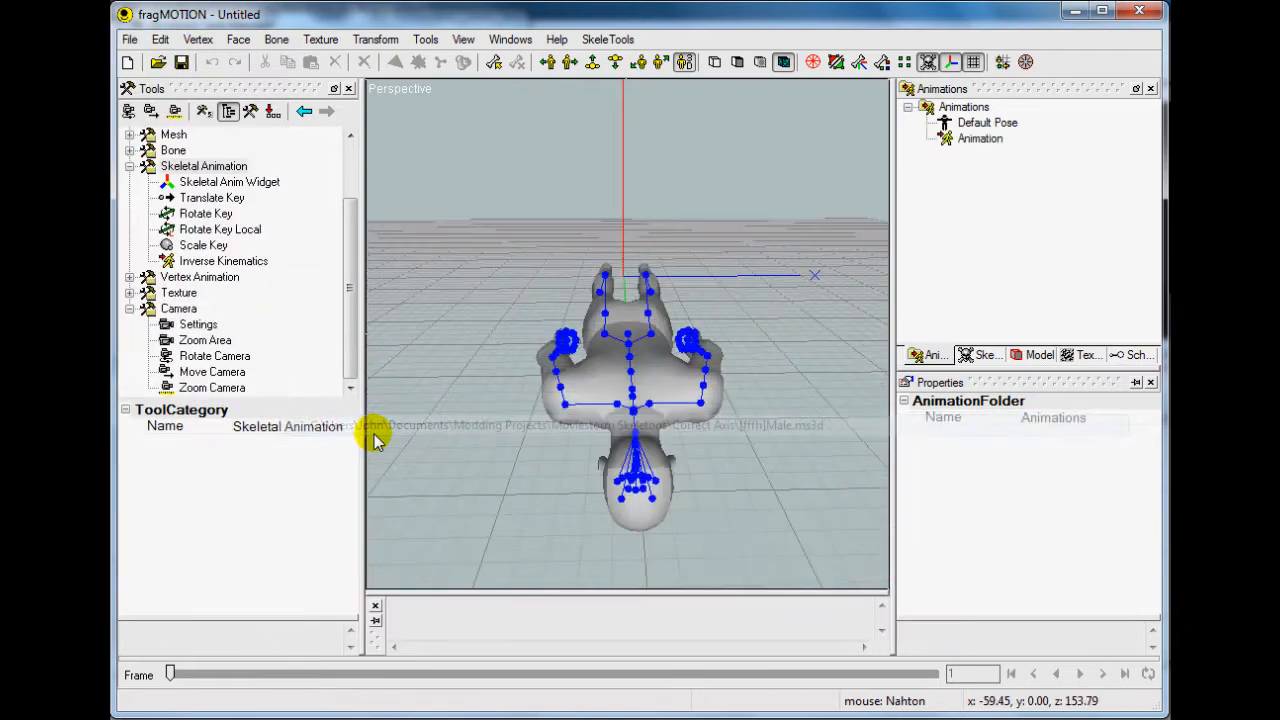
middle_drag(474, 482, 480, 431)
right_drag(470, 408, 466, 380)
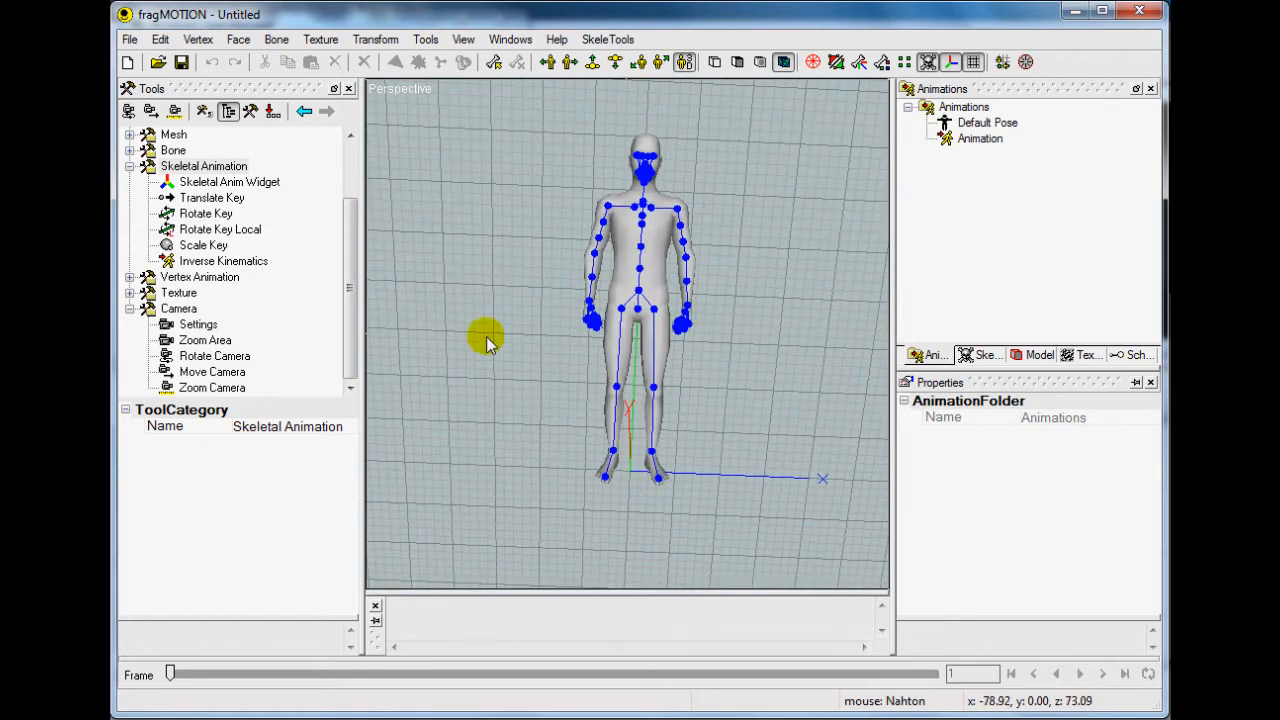
mouse_move(507, 327)
right_down()
mouse_move(489, 354)
mouse_move(357, 400)
mouse_move(363, 449)
mouse_move(445, 508)
mouse_move(526, 443)
mouse_move(500, 310)
right_up()
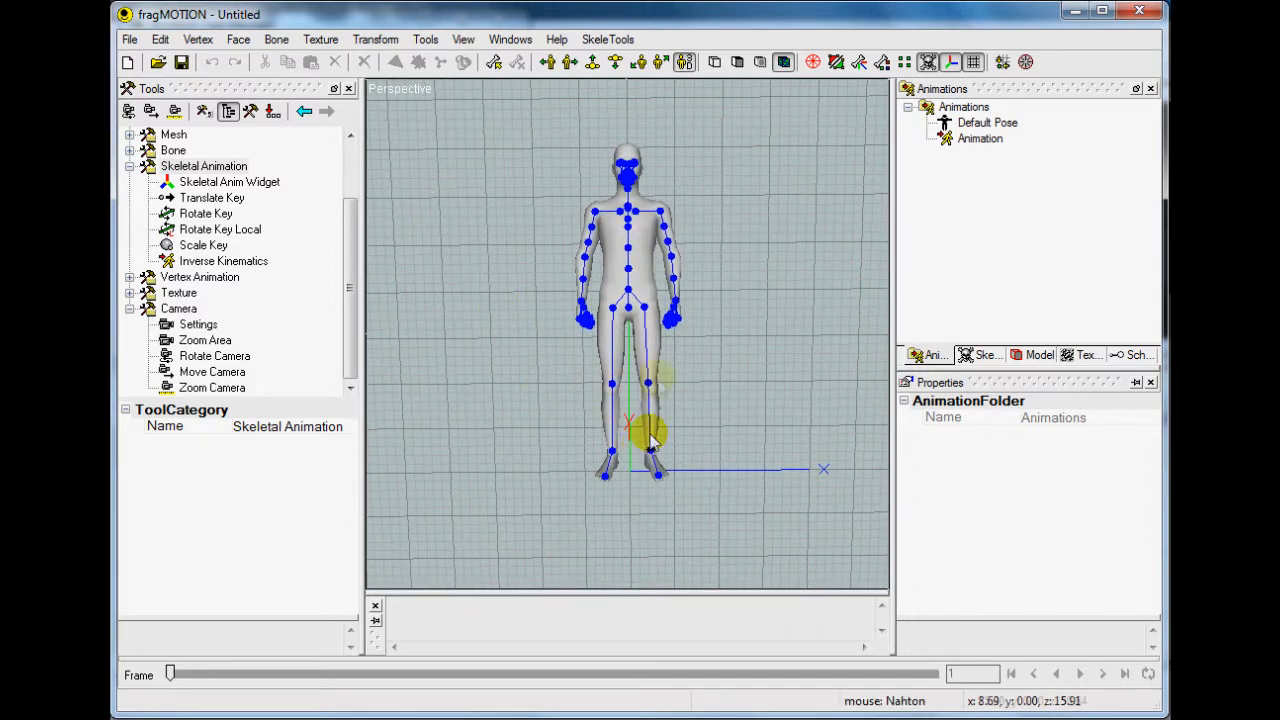
right_drag(696, 378, 709, 412)
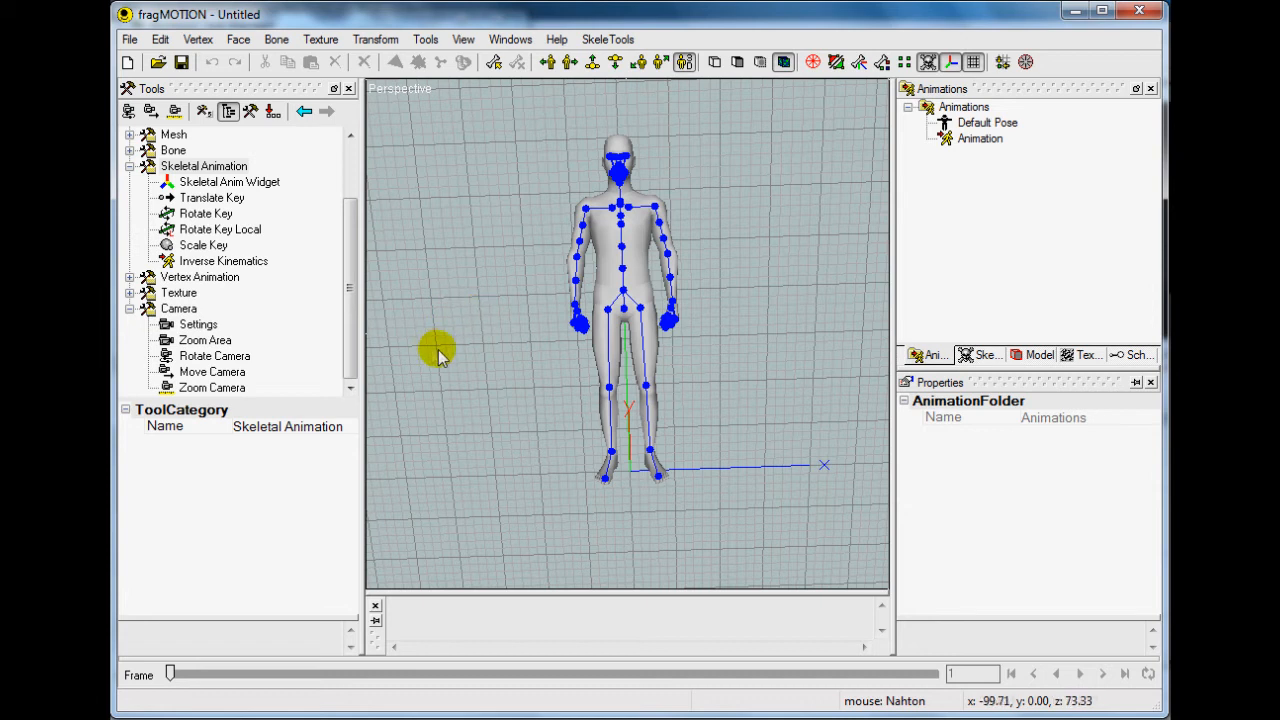
middle_drag(467, 355, 469, 367)
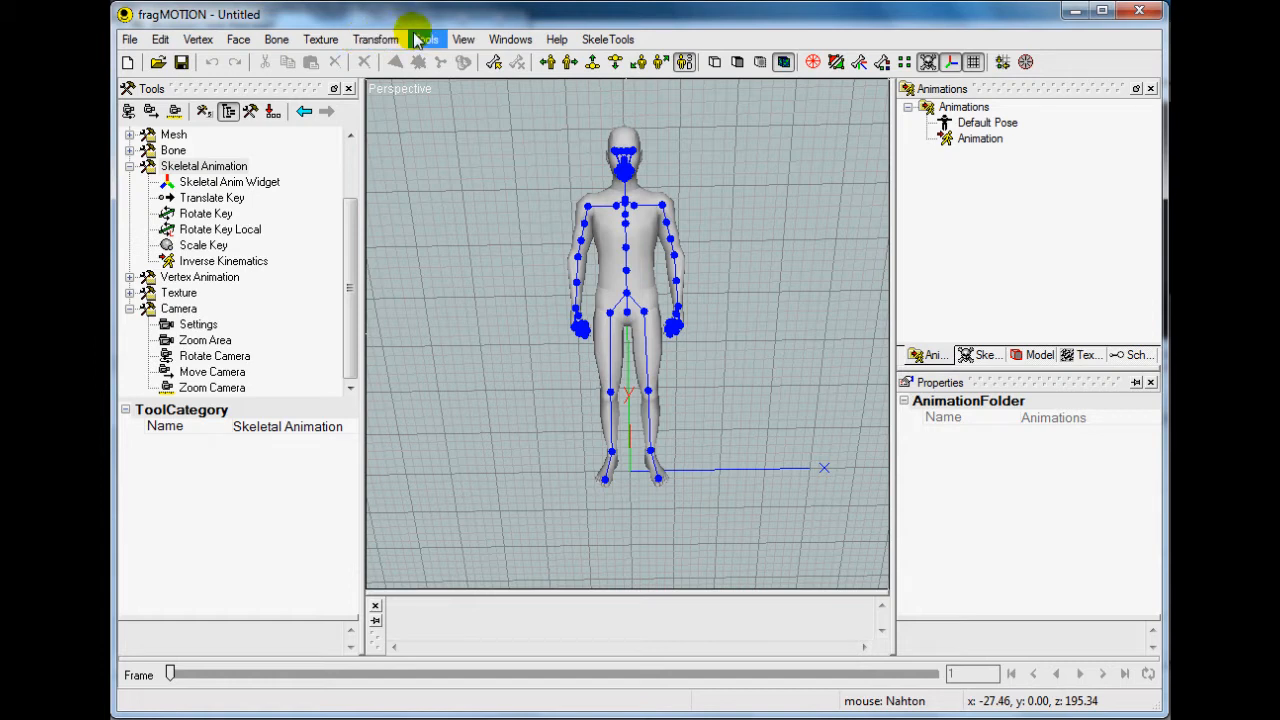
Activate the BreakFace mesh tool and look over the tool categories above it.
key(F6)
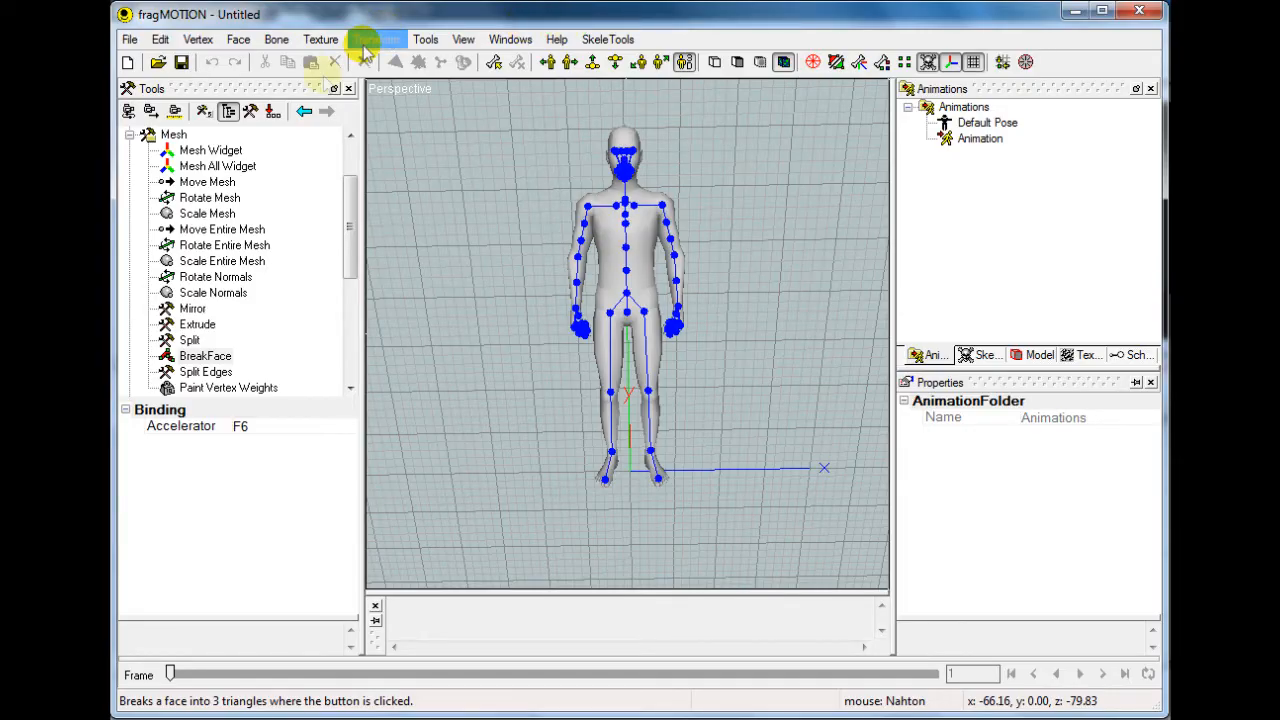
drag(350, 213, 357, 166)
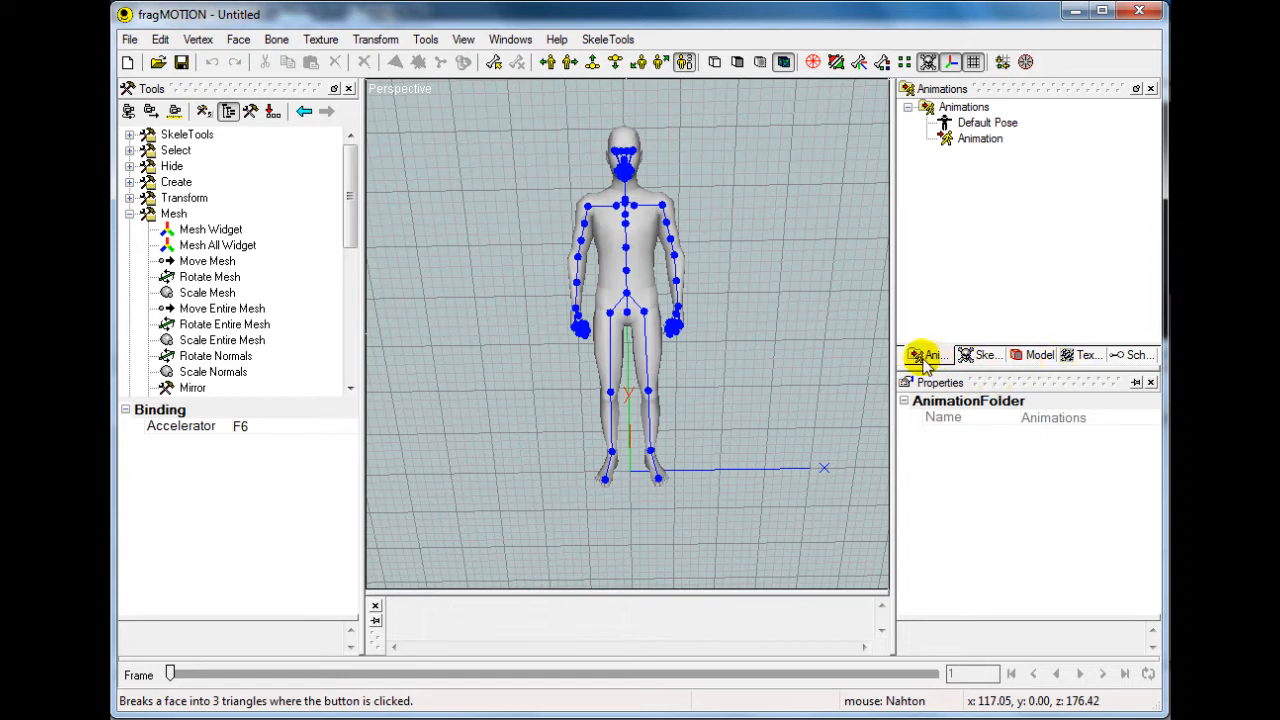
Look through the character's skeleton, model, texture and schema trees, and return to the animations list.
click(980, 355)
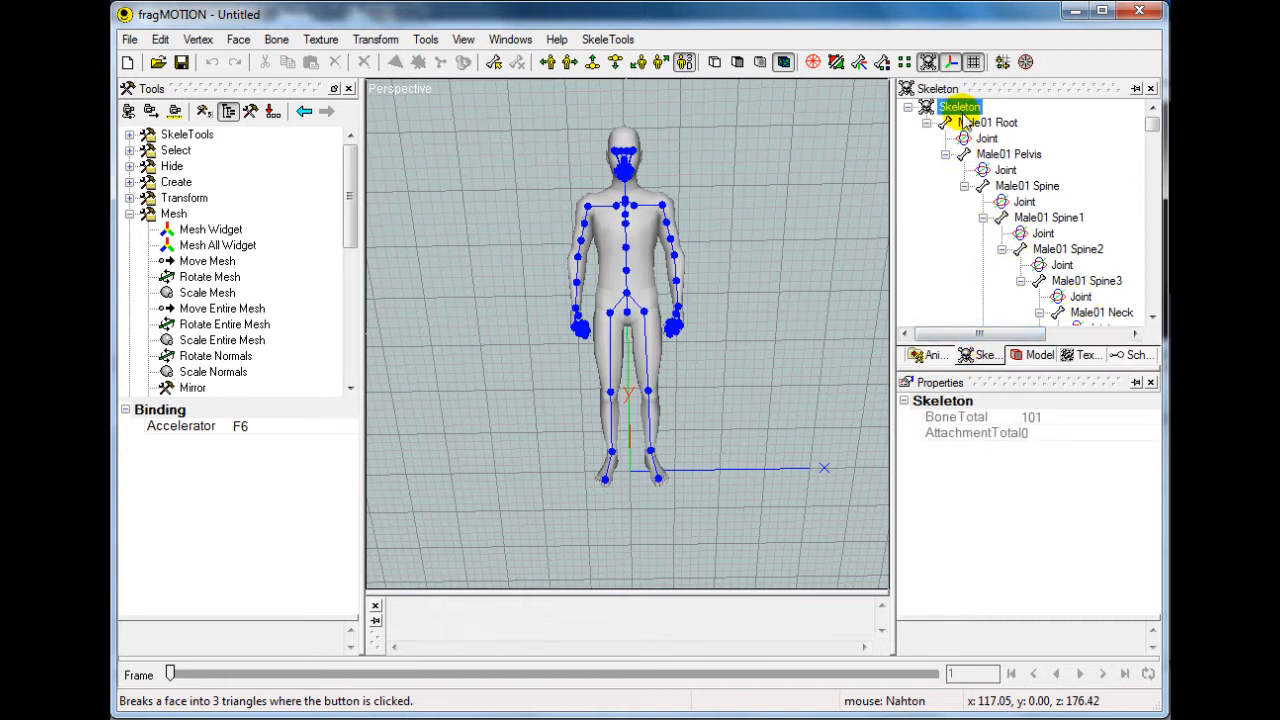
click(1030, 358)
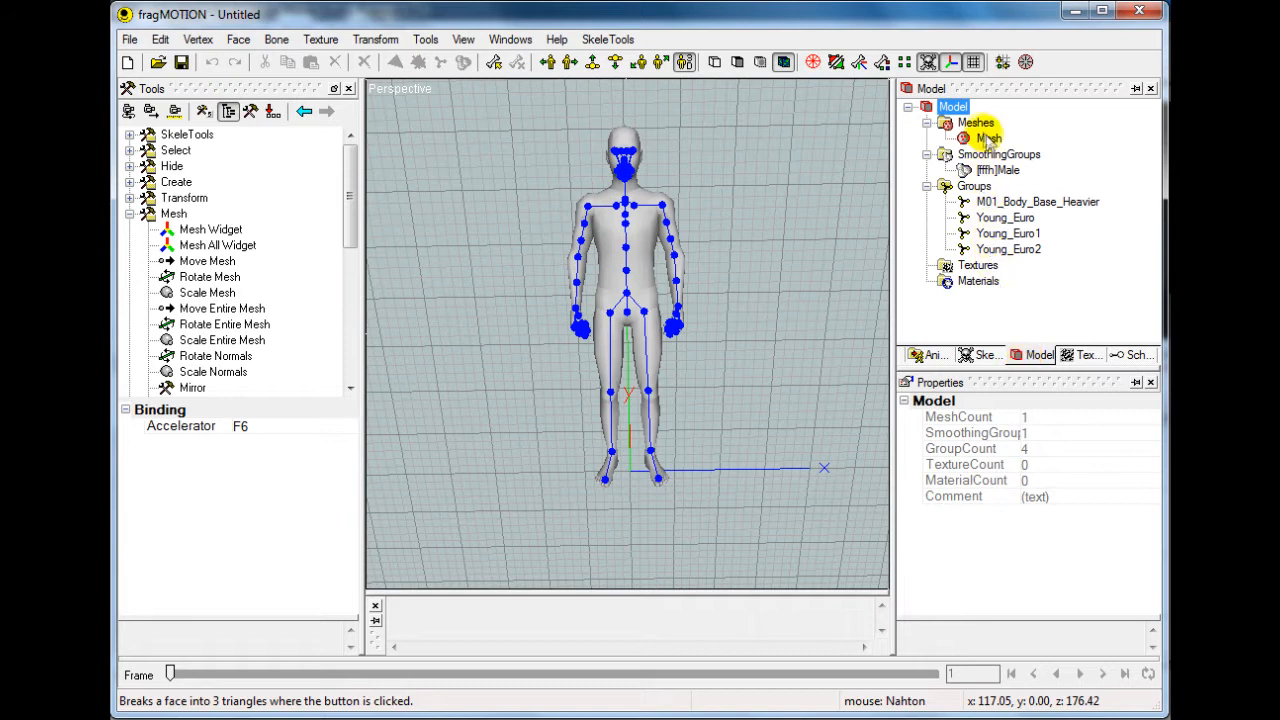
click(1082, 357)
click(1128, 358)
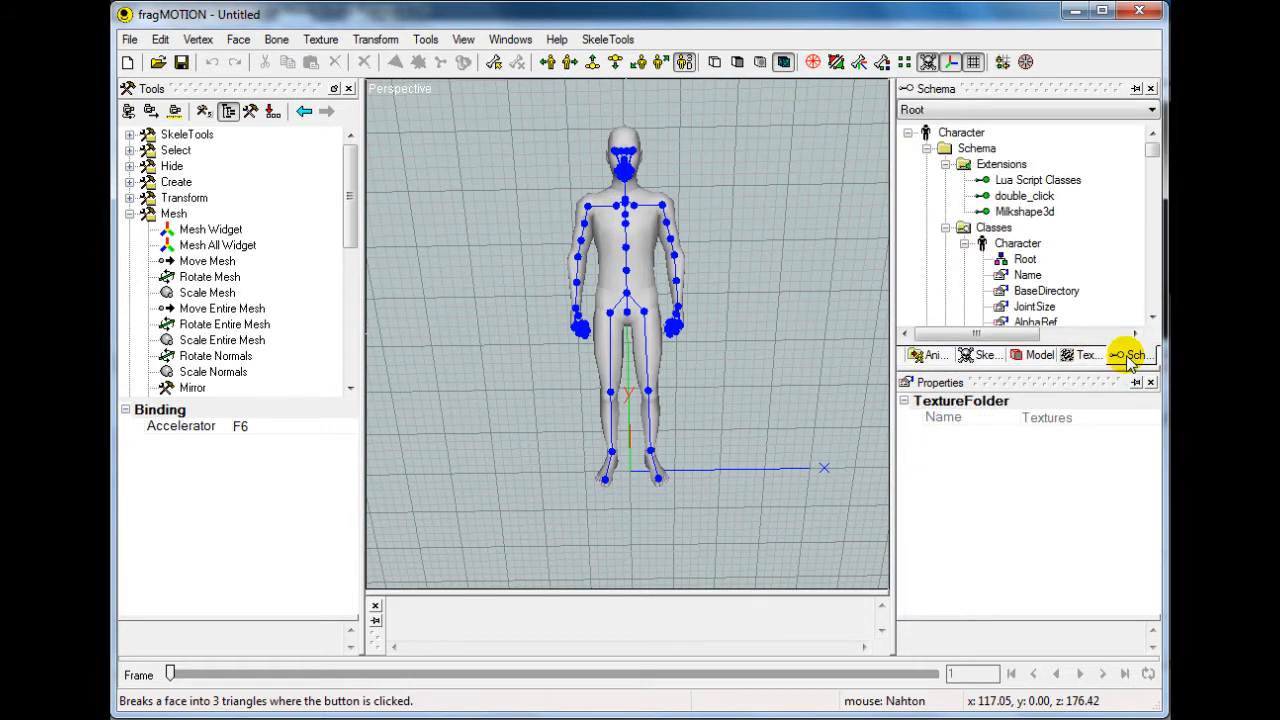
click(930, 355)
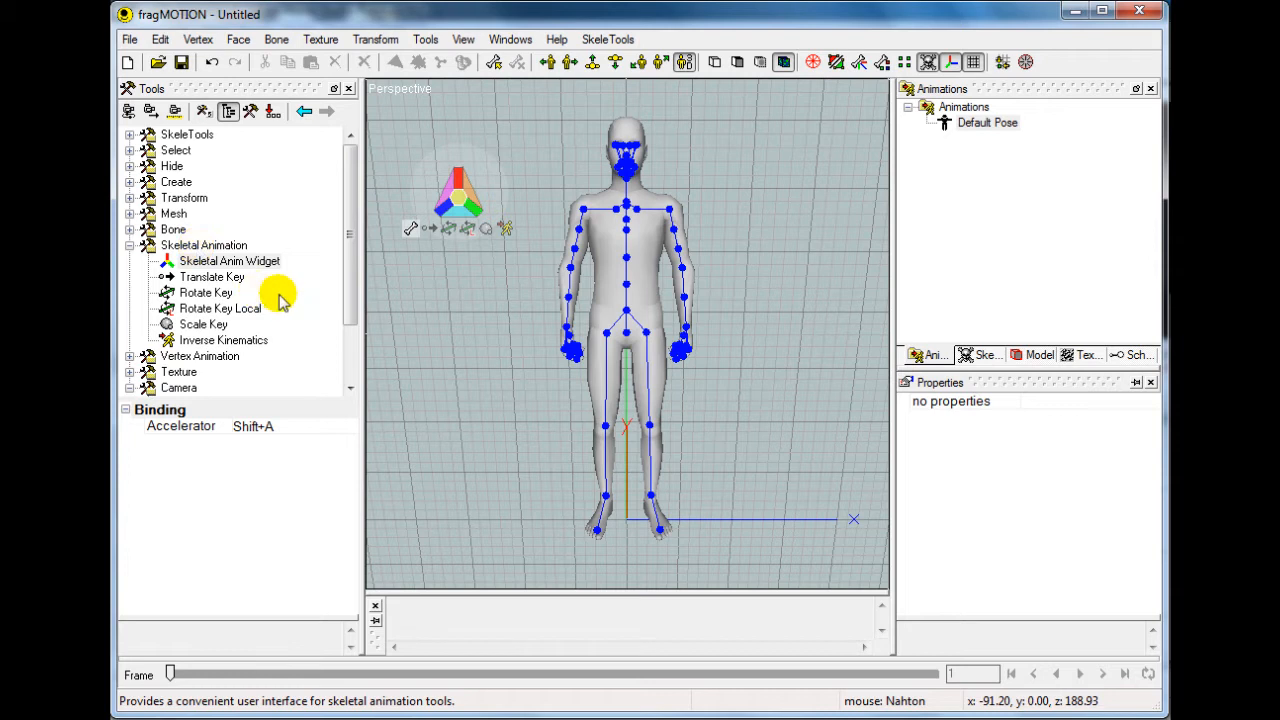
Look through the skeletal animation, camera and bone tools, leaving the Bone category collapsed.
drag(349, 286, 357, 366)
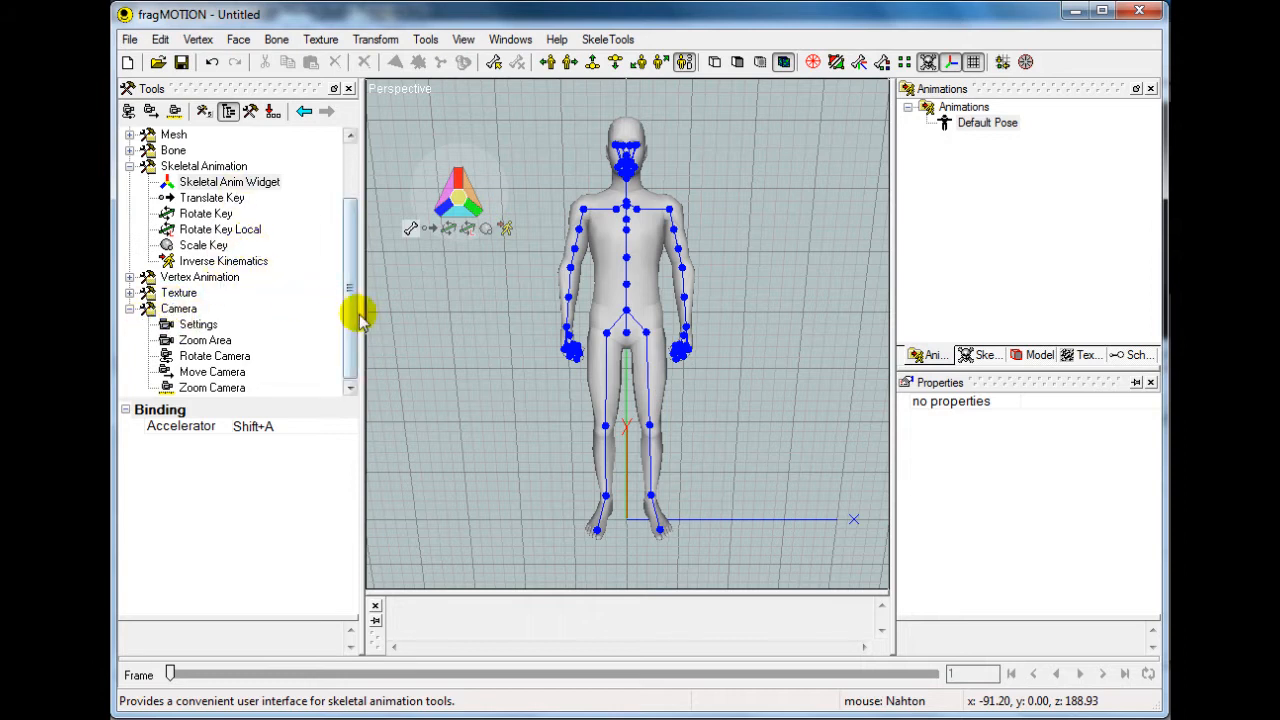
drag(354, 314, 345, 287)
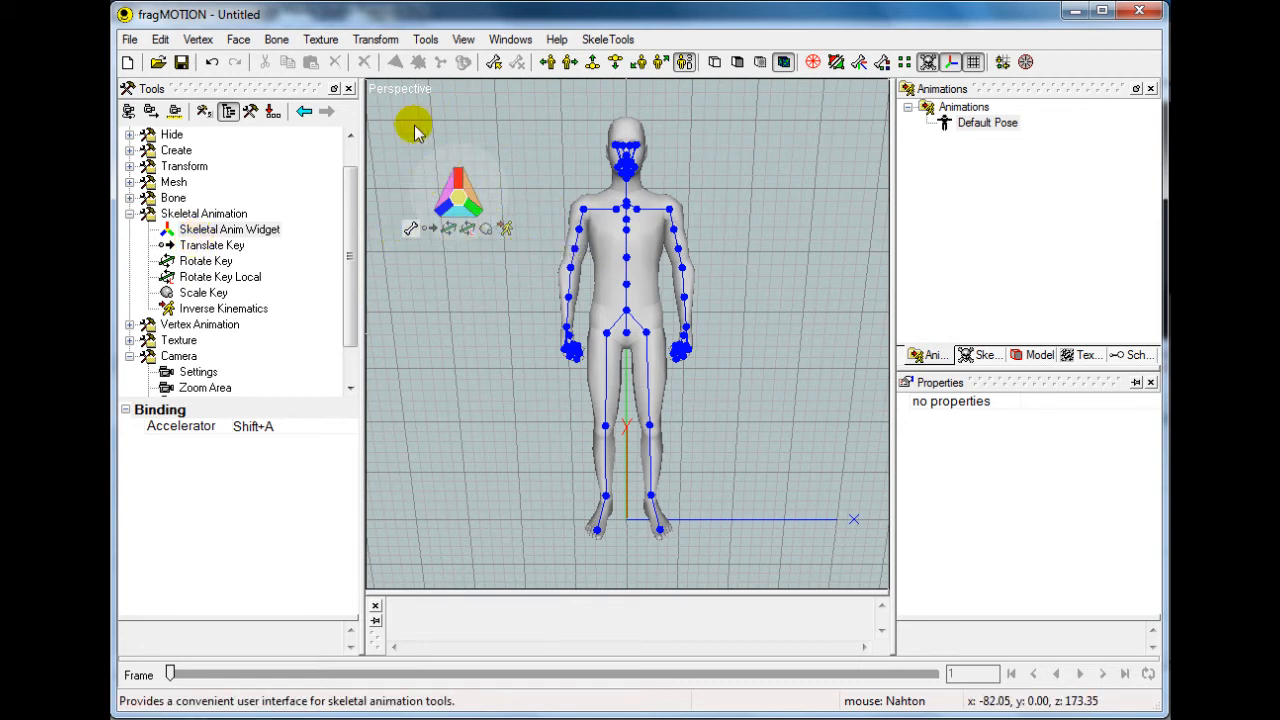
click(129, 197)
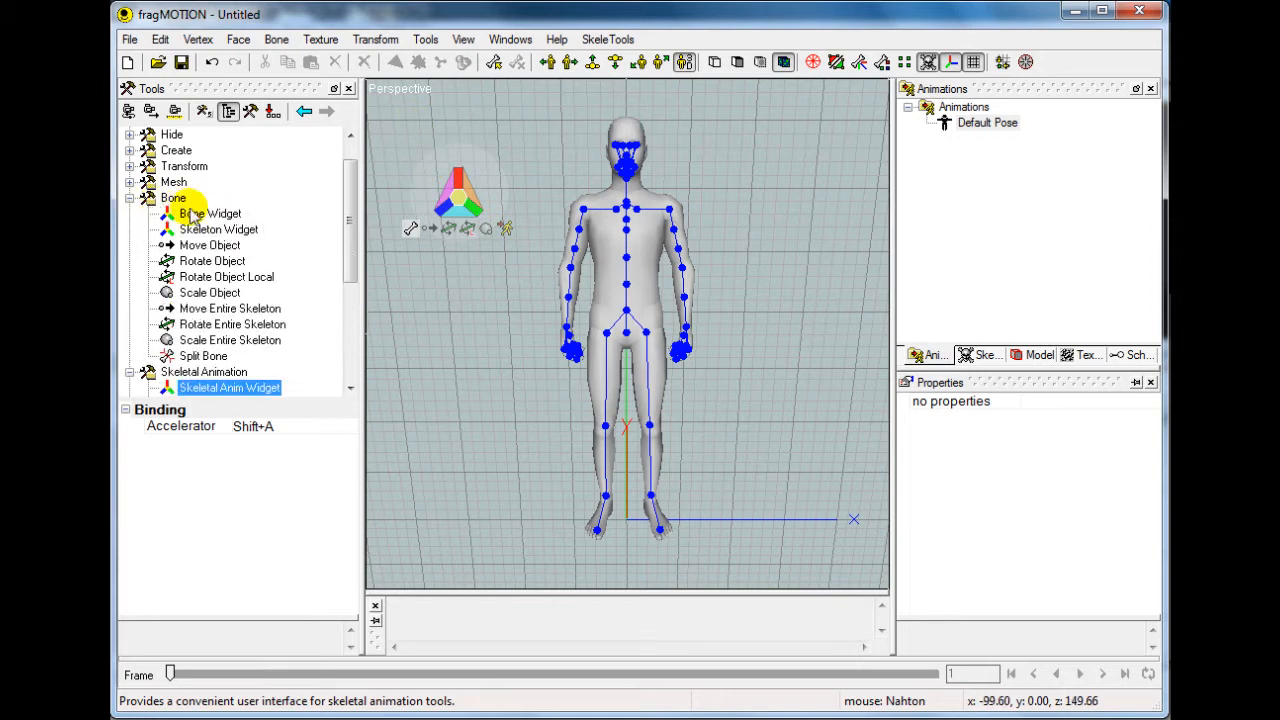
click(129, 197)
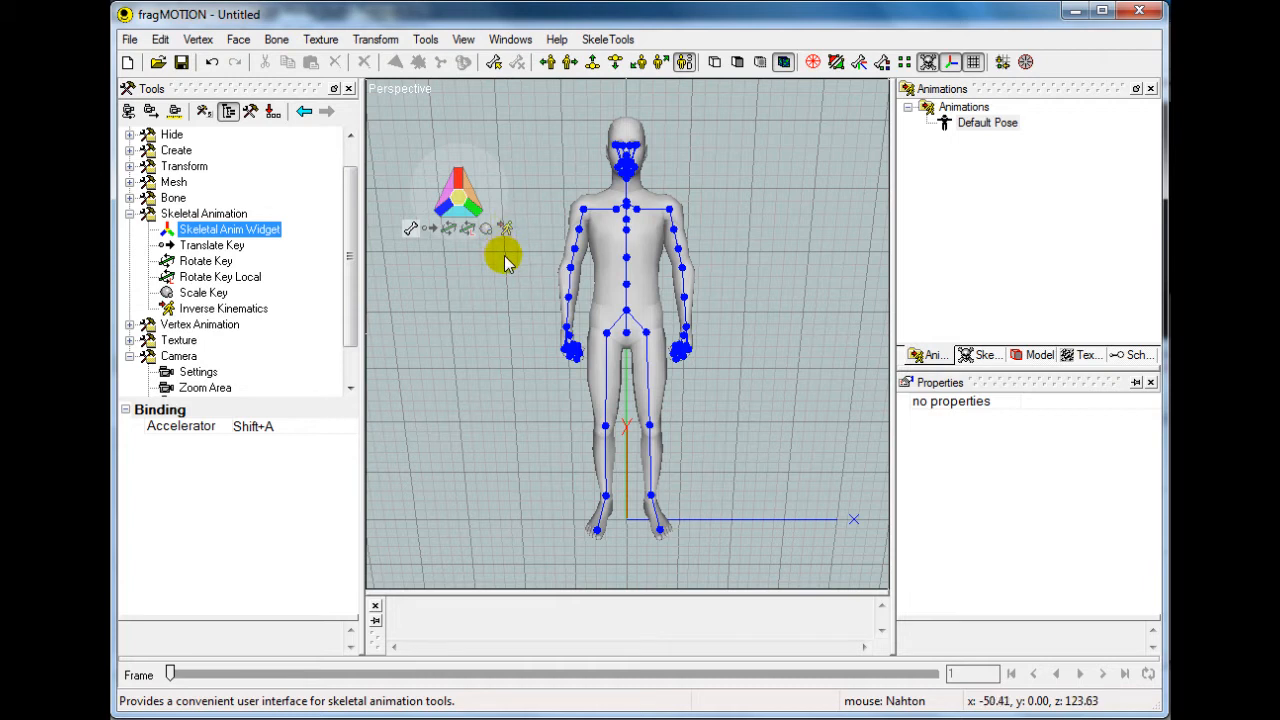
Reposition the skeletal animation widget in the empty viewport area beside the figure's head.
drag(491, 177, 509, 180)
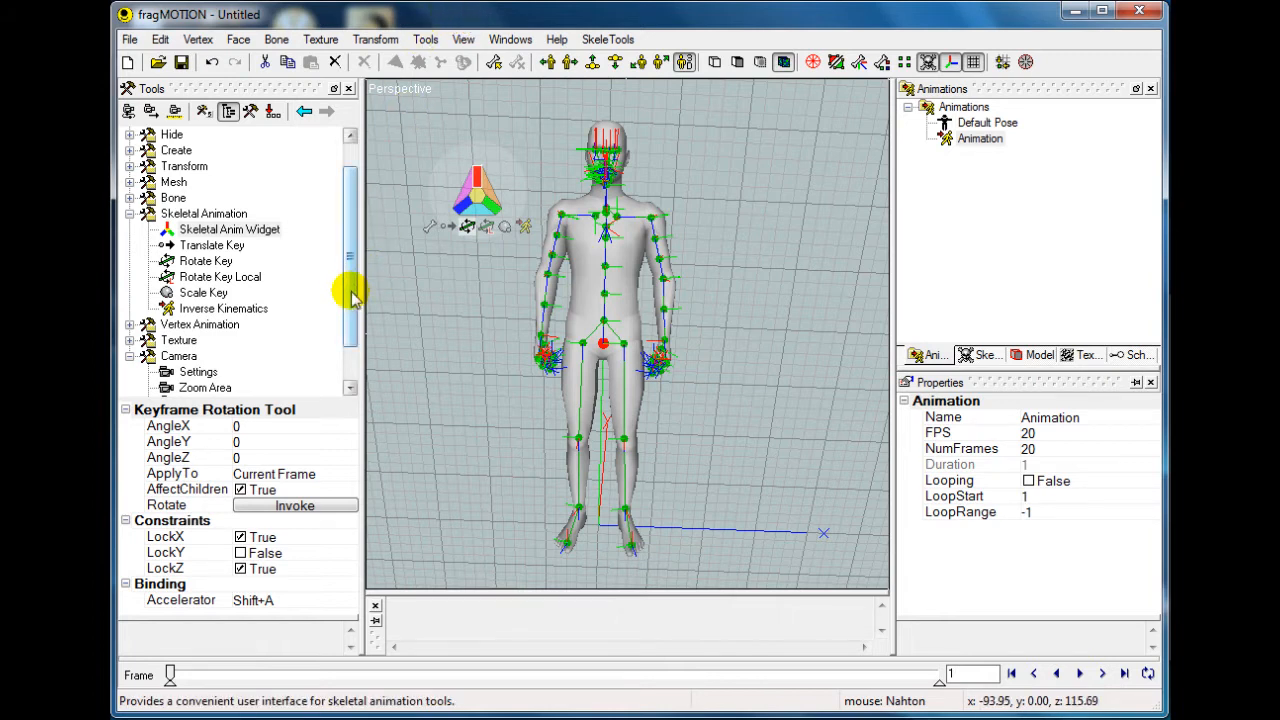
drag(437, 187, 413, 195)
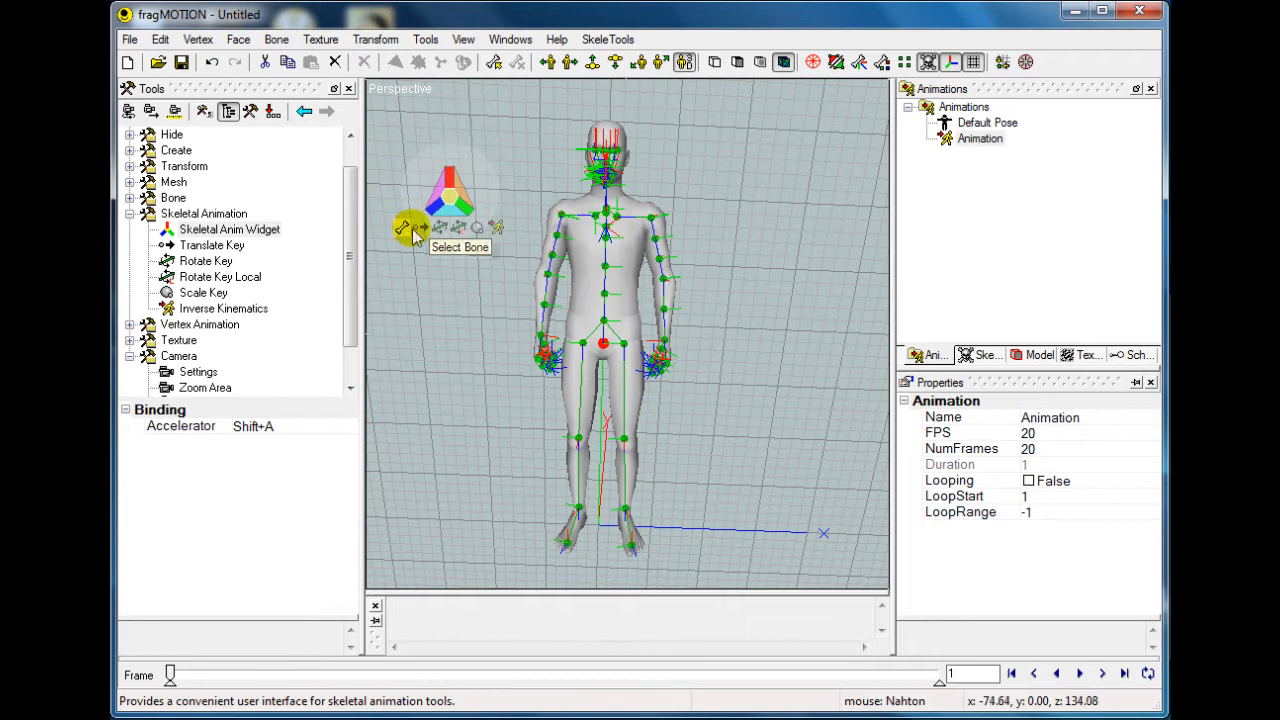
Look through the widget's Translate Key, Rotate Key, Rotate Key Local, Scale Key and Inverse Kinematics tools and their settings.
click(420, 228)
click(441, 229)
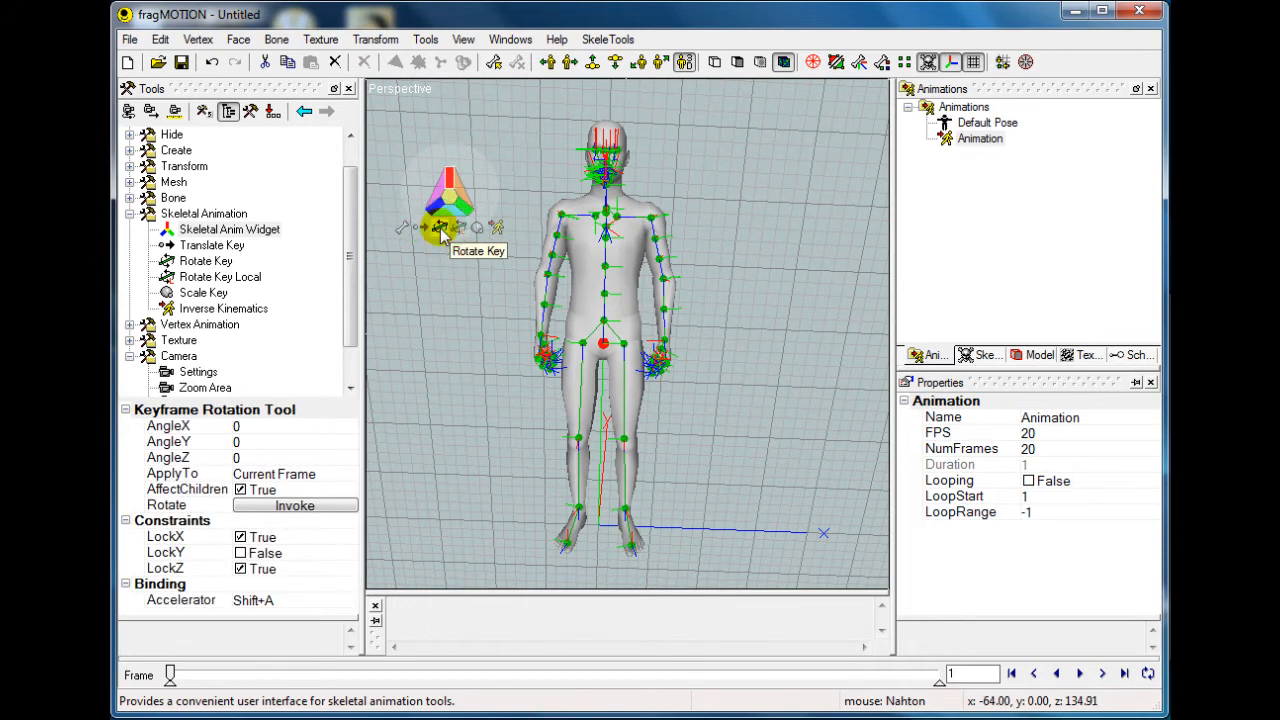
click(459, 229)
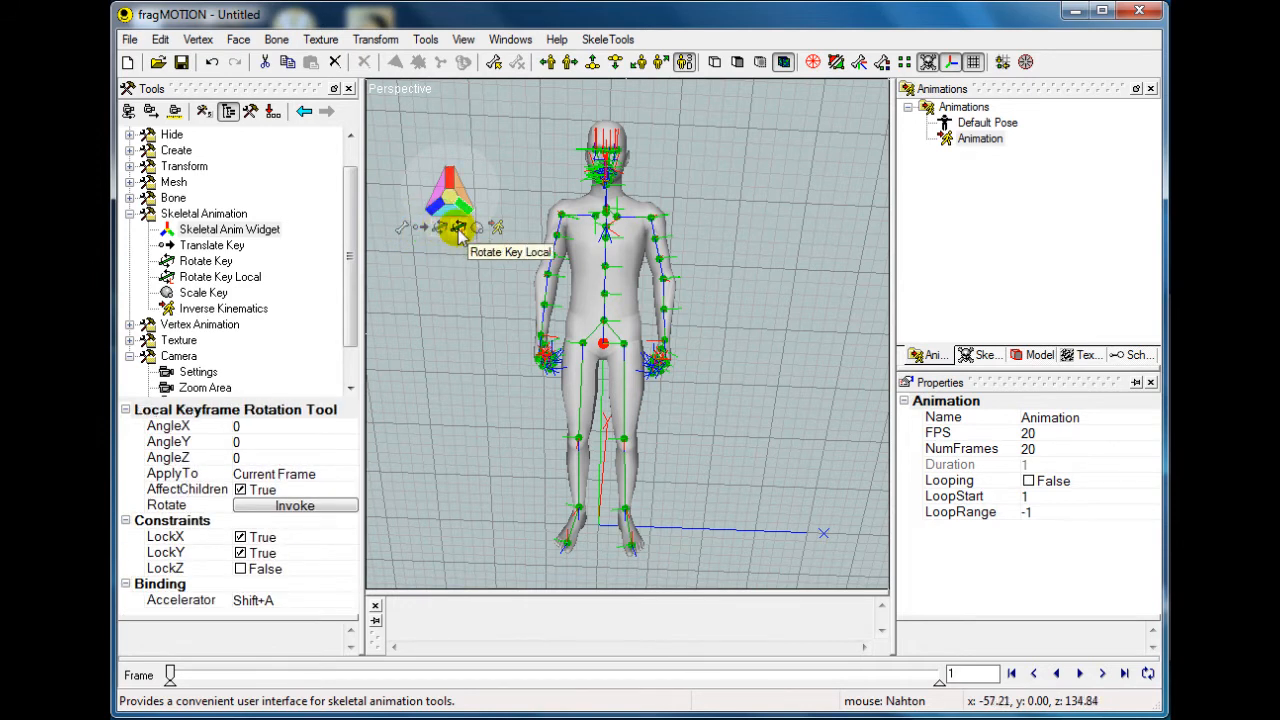
click(478, 229)
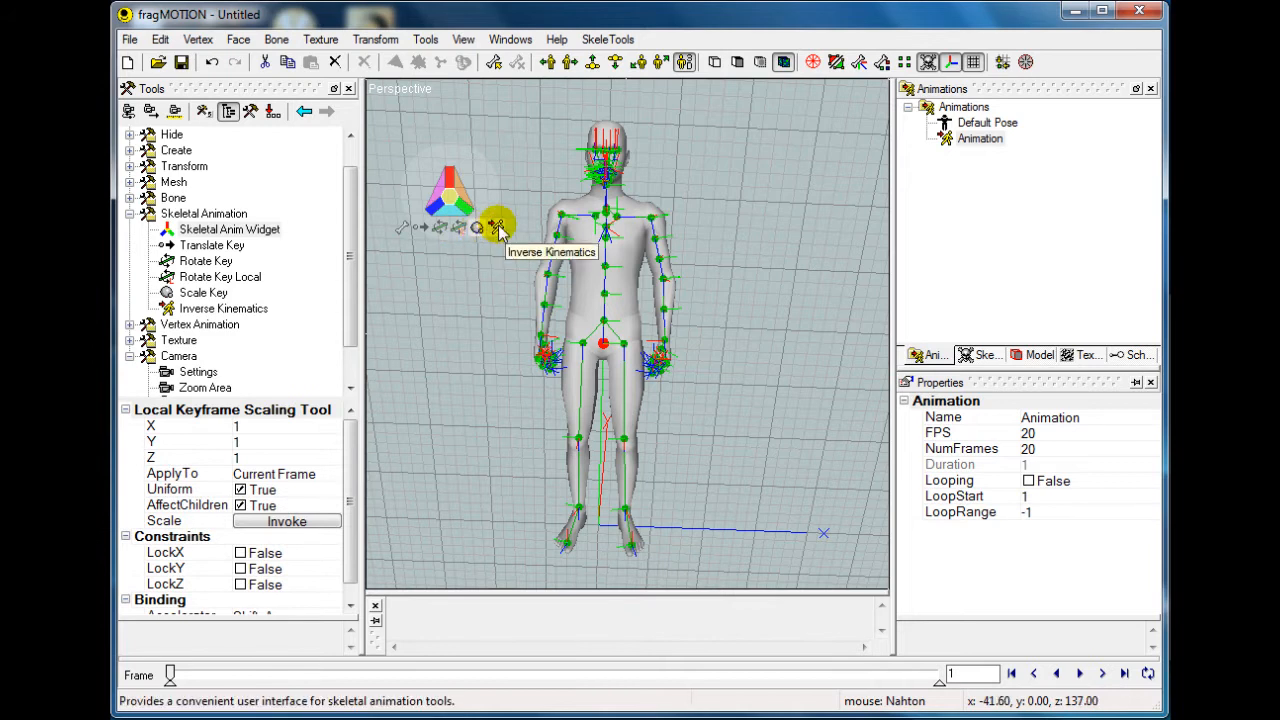
click(497, 229)
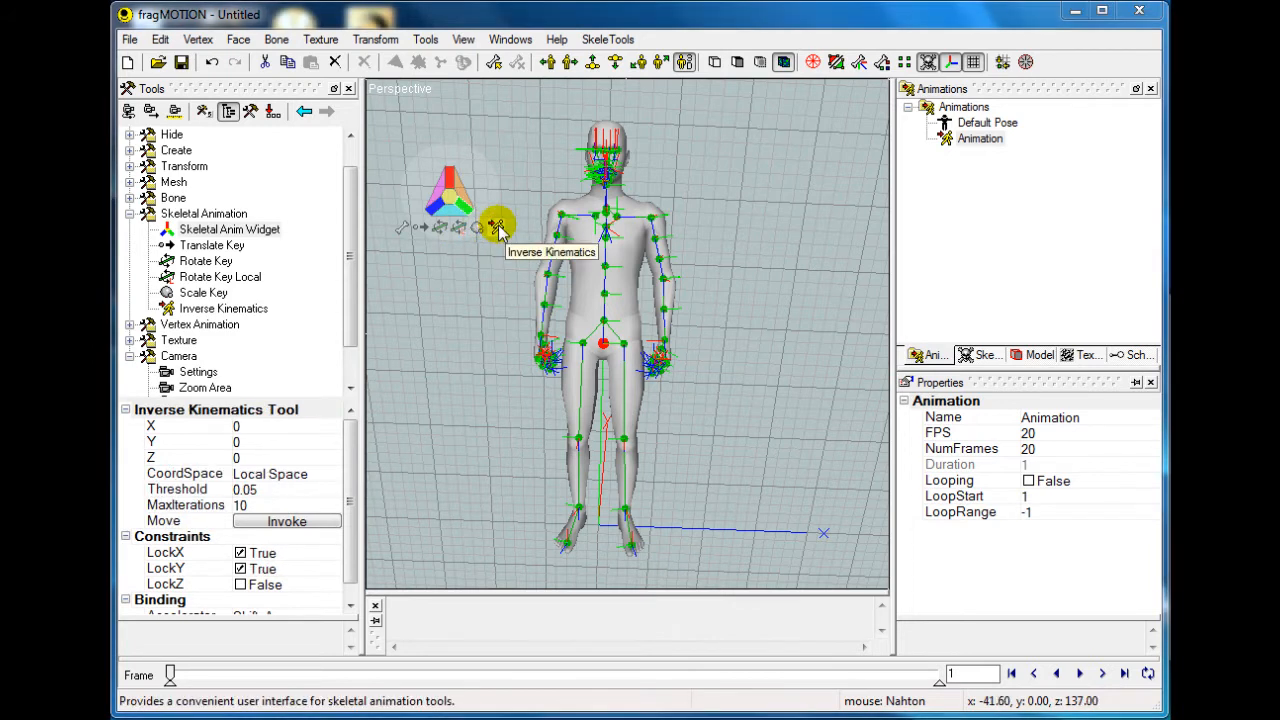
Constrain the Inverse Kinematics tool to the Y axis and move the root bone's pop-up below the skeletal animation widget.
click(520, 151)
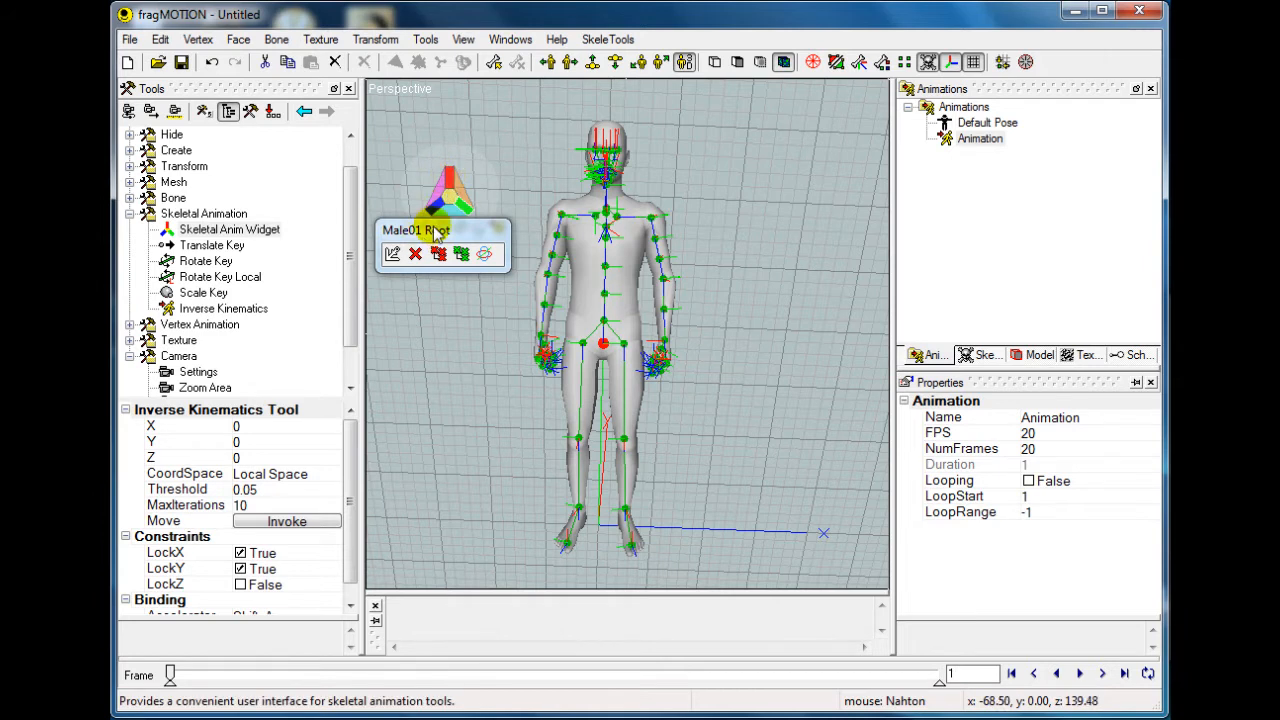
click(455, 180)
drag(471, 224, 475, 337)
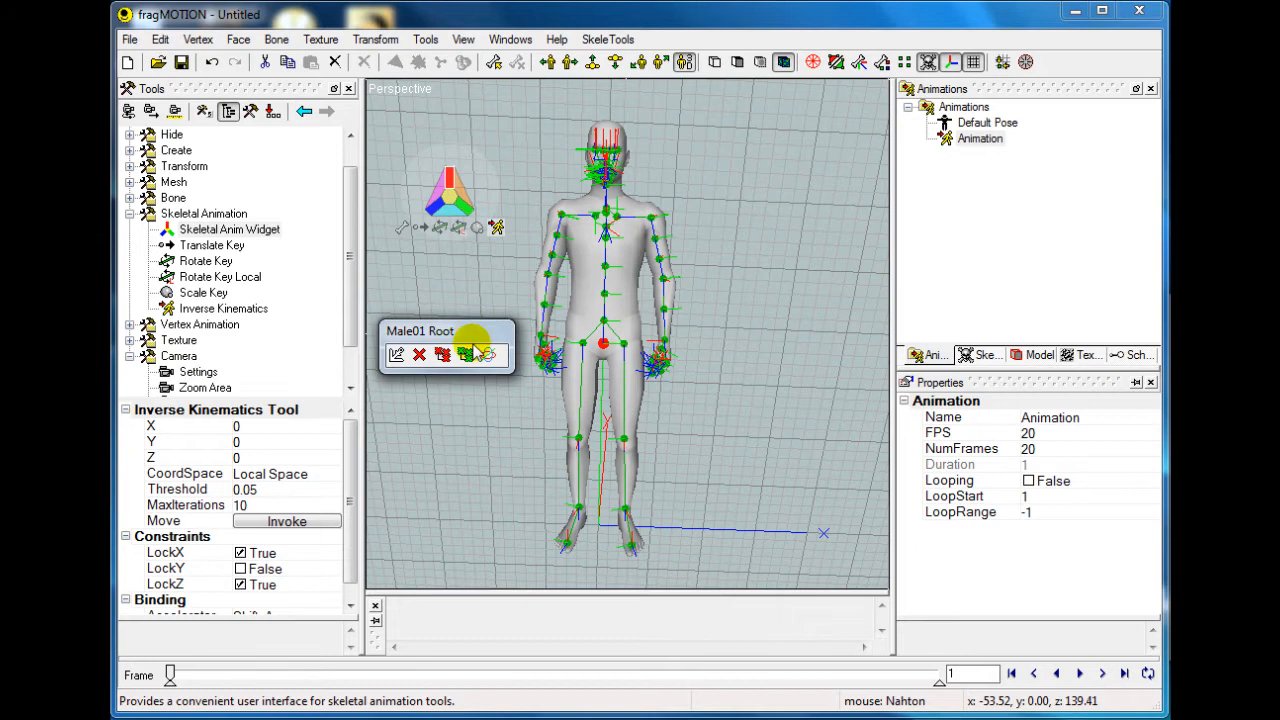
Use Select Bone to pick the twist bone at the top of the figure's right upper arm.
click(400, 228)
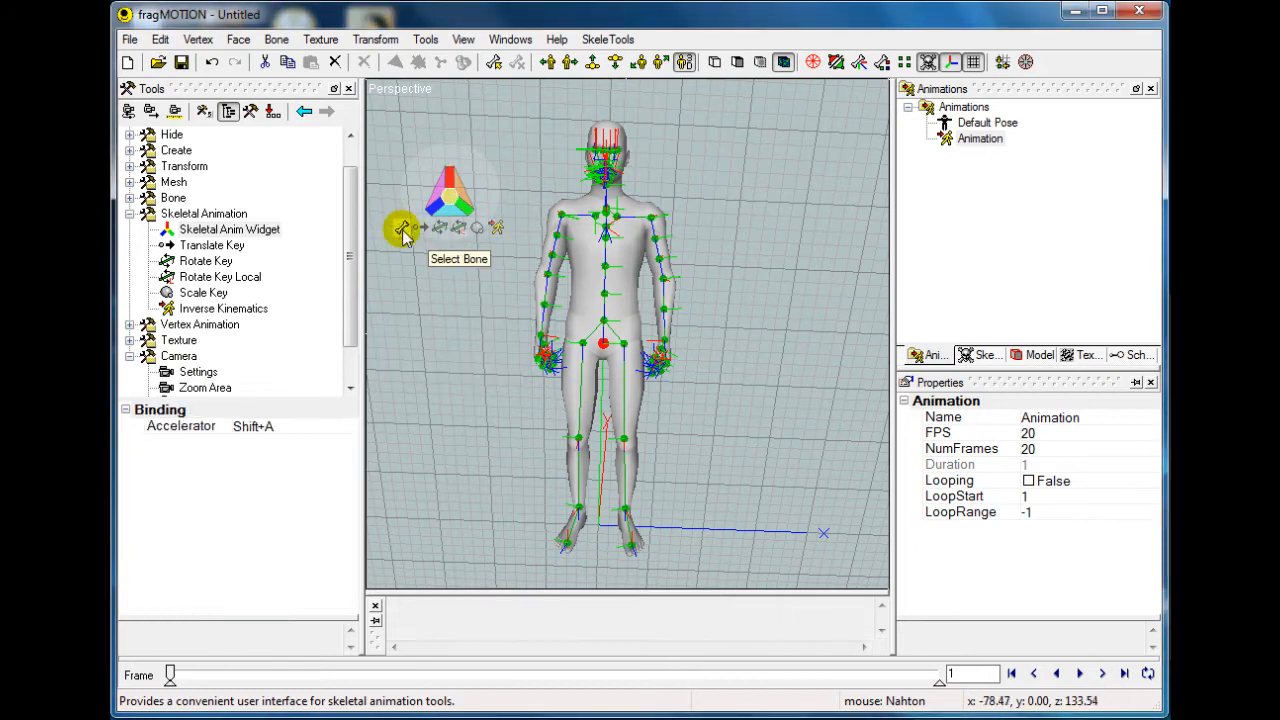
click(560, 213)
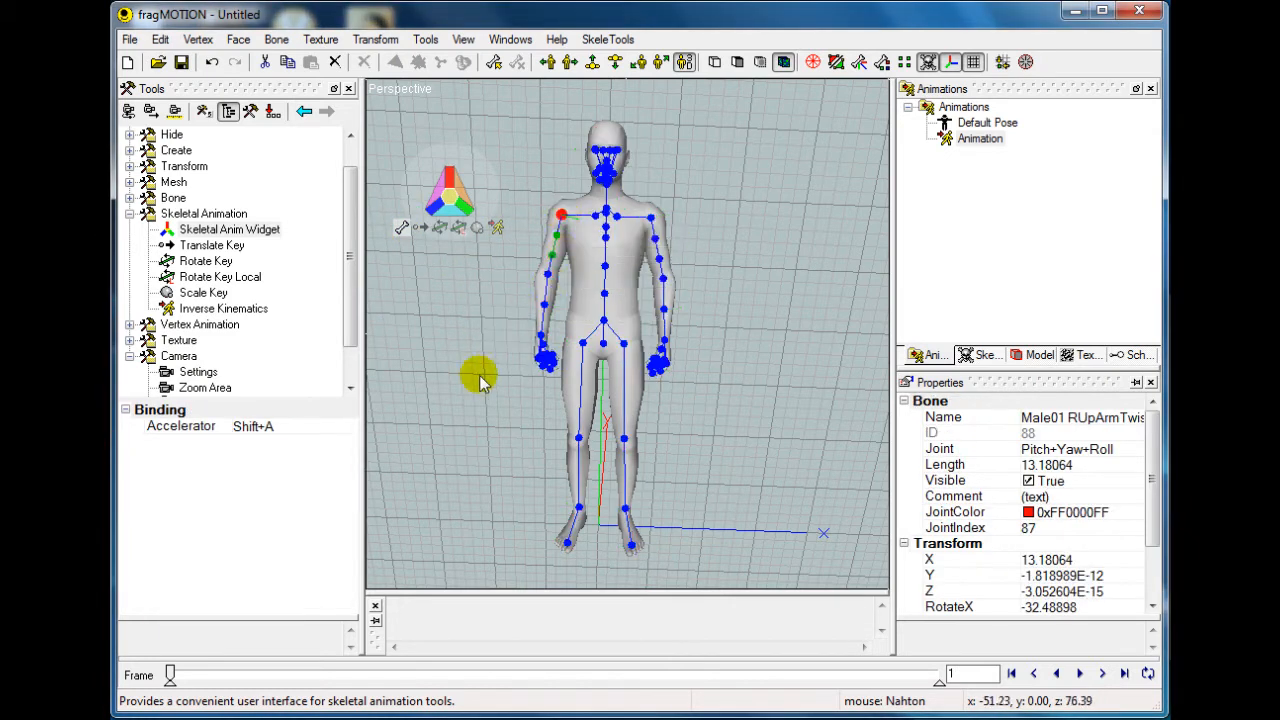
middle_drag(462, 316, 457, 306)
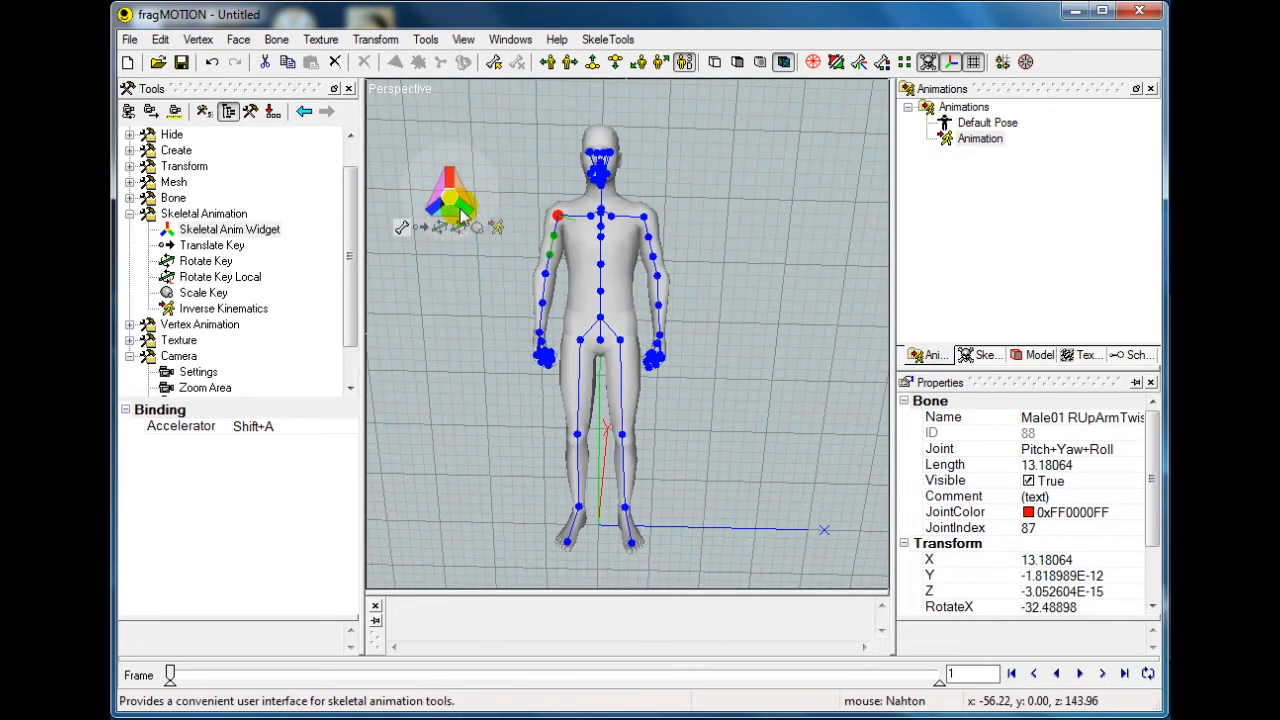
drag(517, 115, 713, 567)
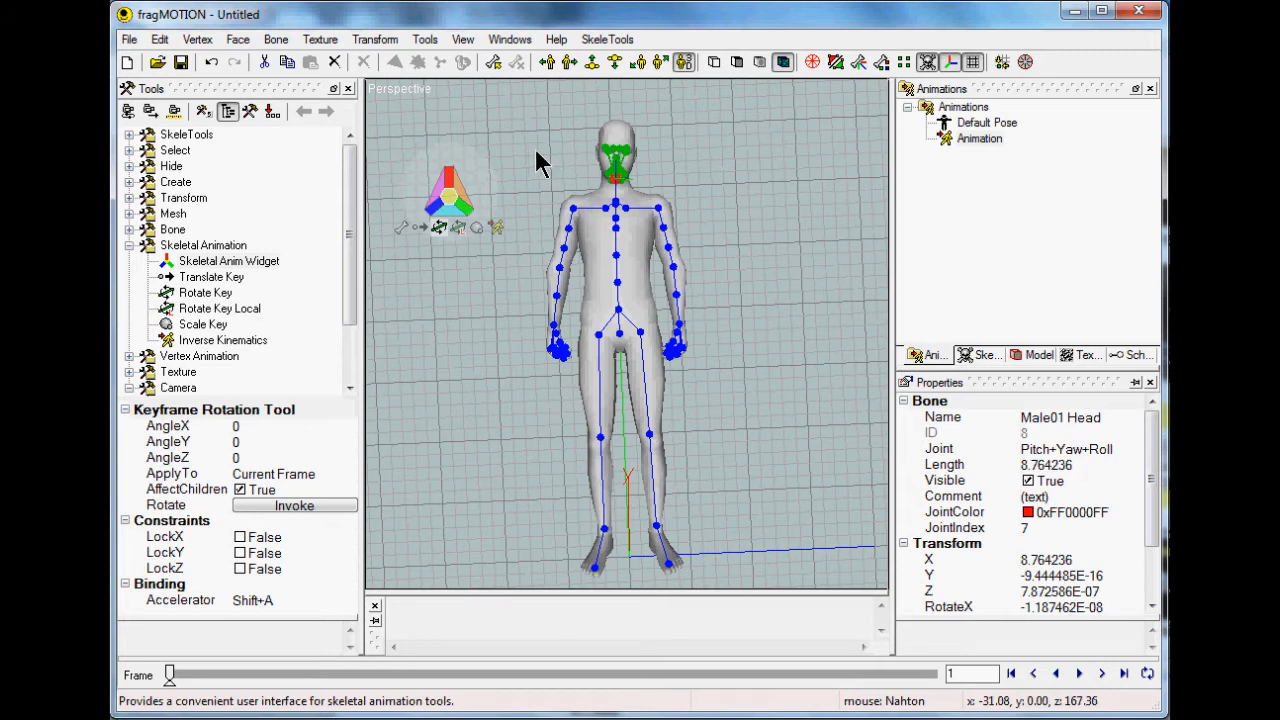
Hide the skeleton and rotate the head bone with Rotate Key limited to the Y axis.
key(s)
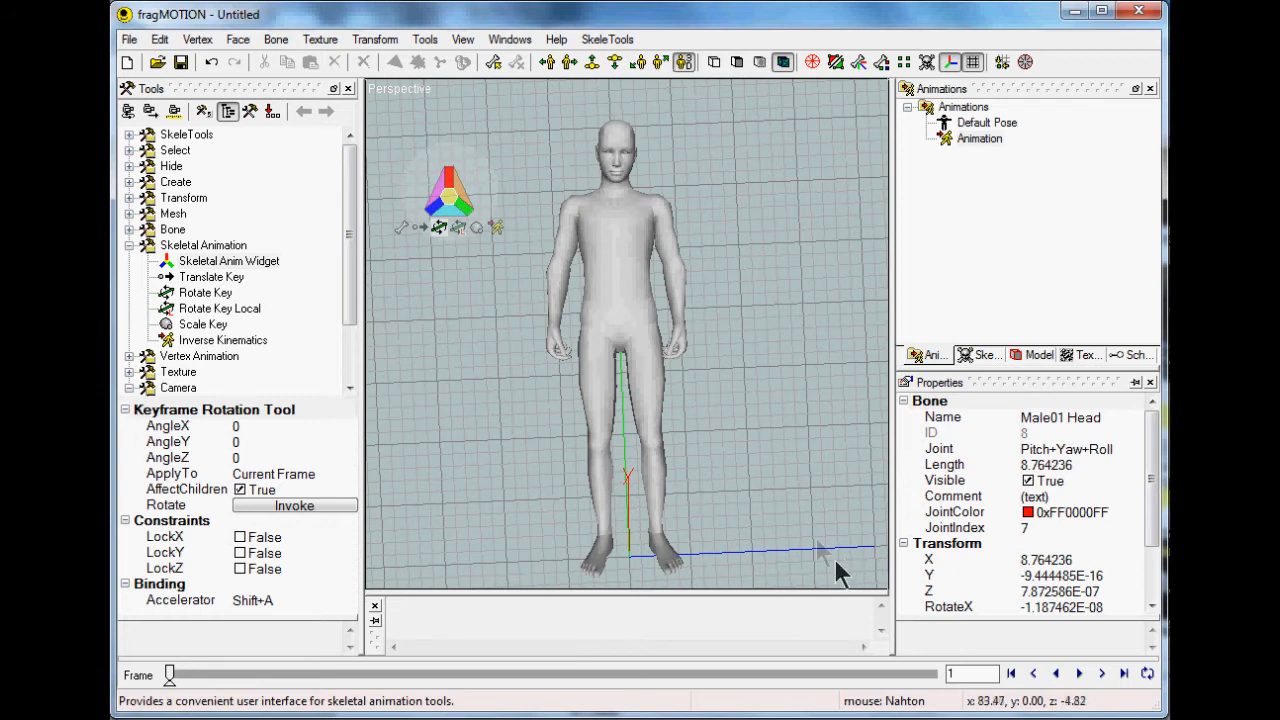
middle_drag(773, 484, 732, 473)
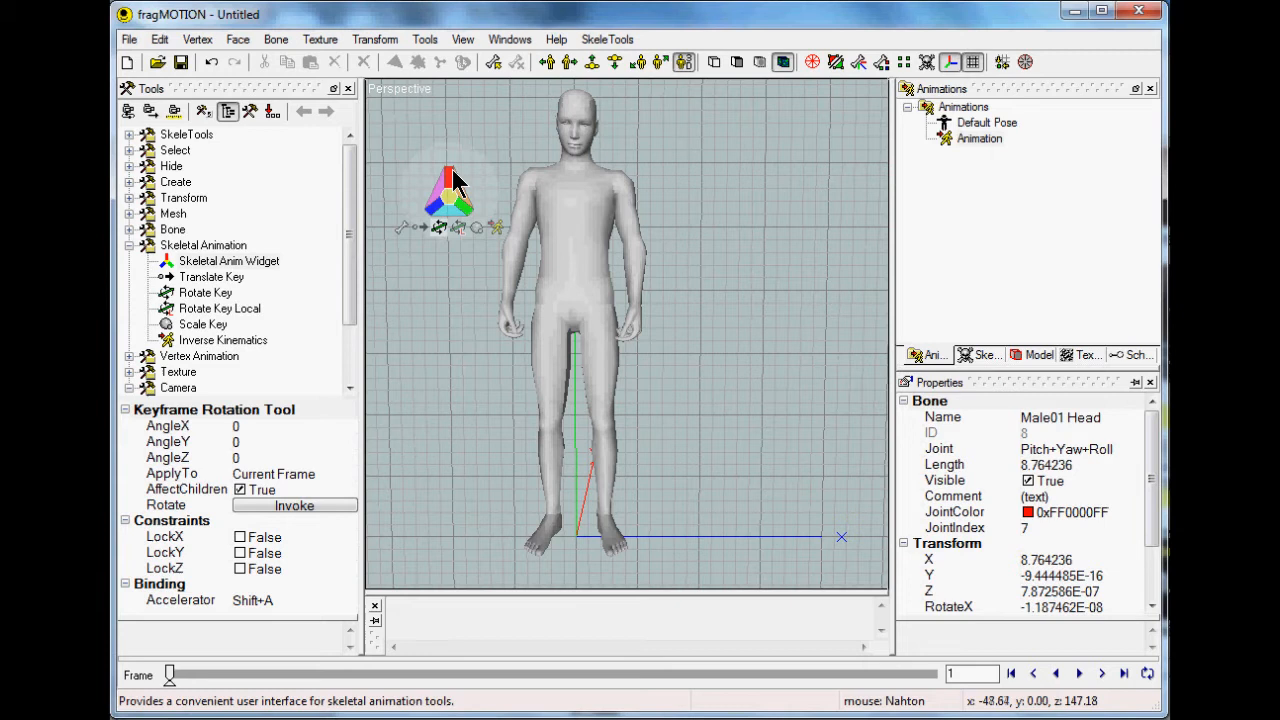
middle_drag(480, 277, 482, 303)
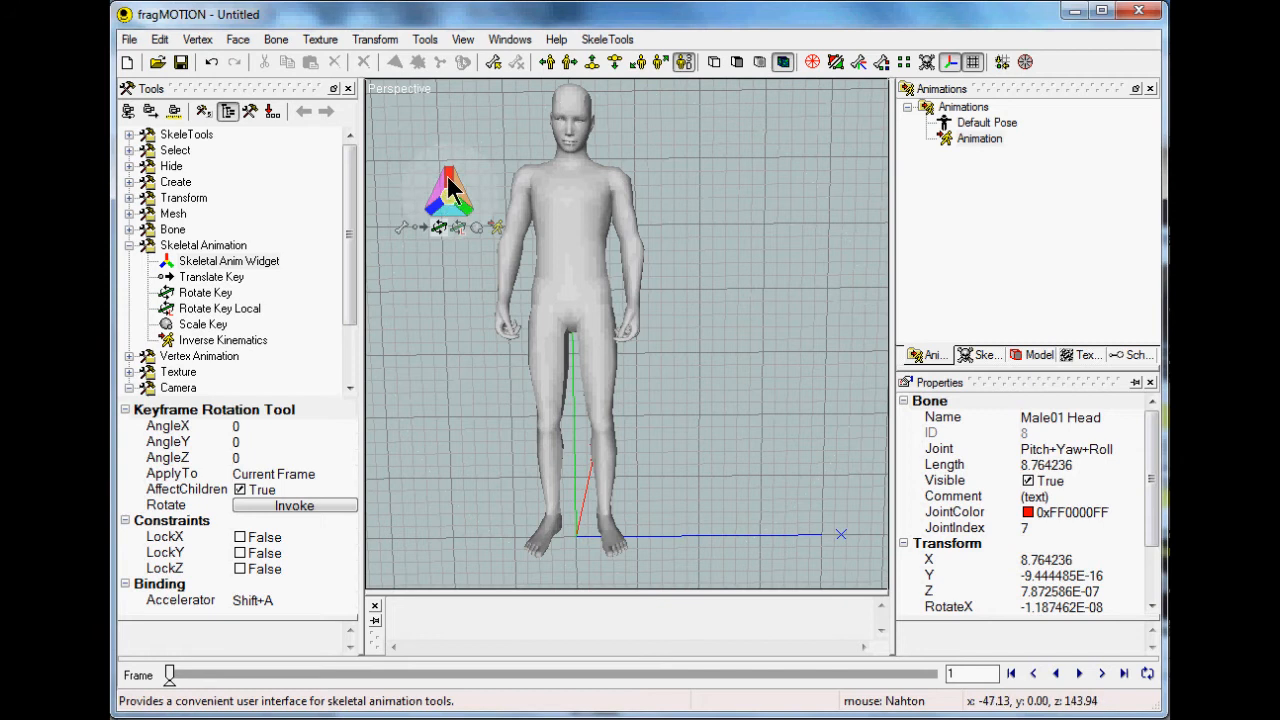
click(449, 188)
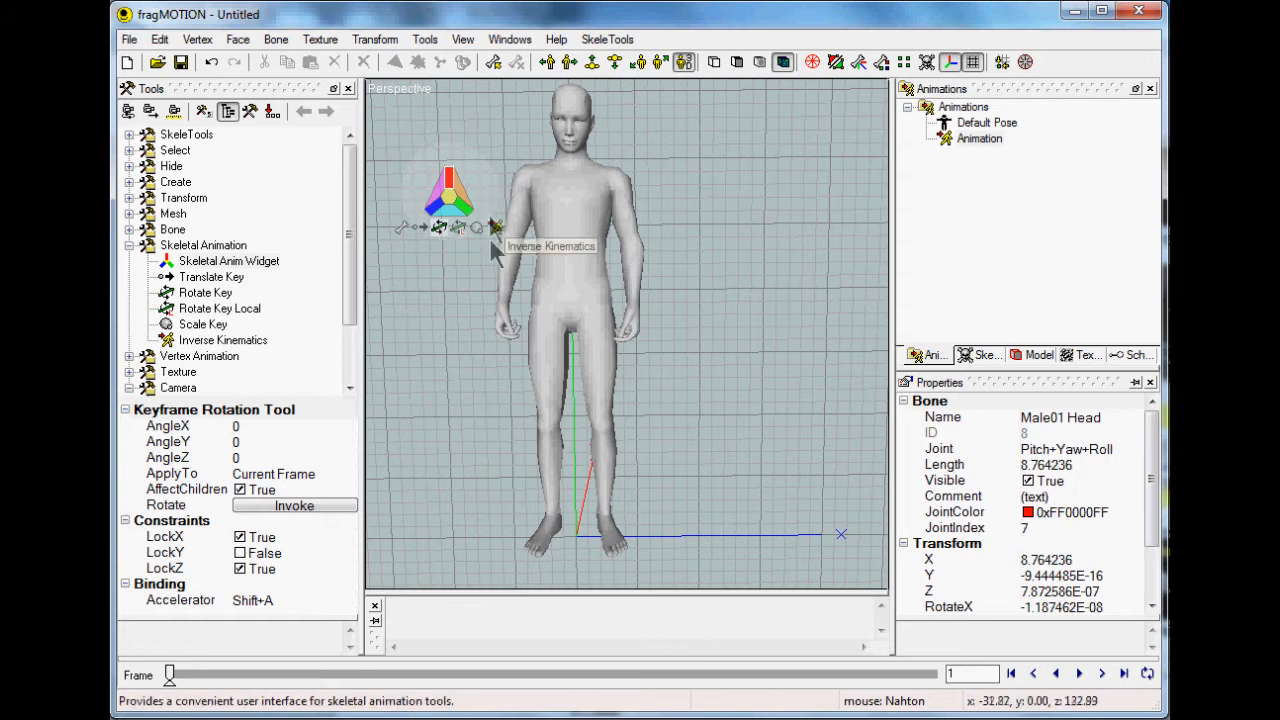
drag(442, 301, 116, 34)
drag(531, 249, 150, 180)
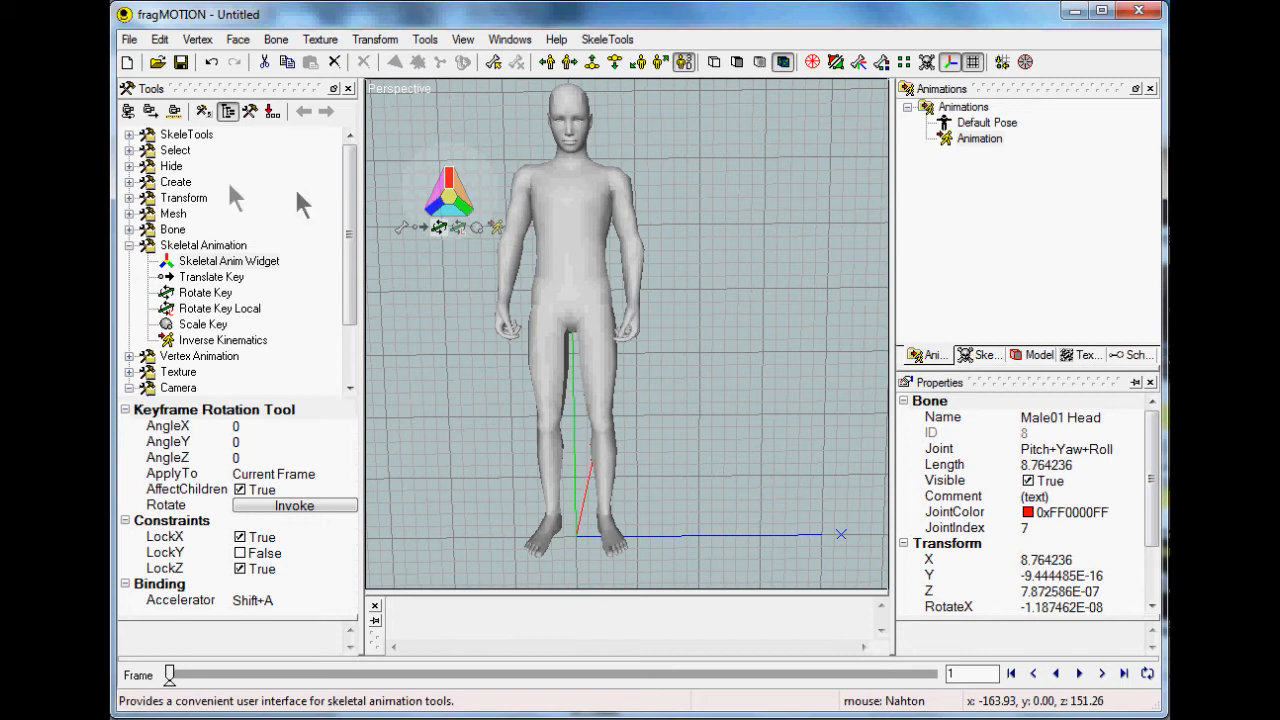
Rotate the head bone about the X axis alone, and about the Z axis alone.
click(446, 214)
drag(726, 170, 1279, 164)
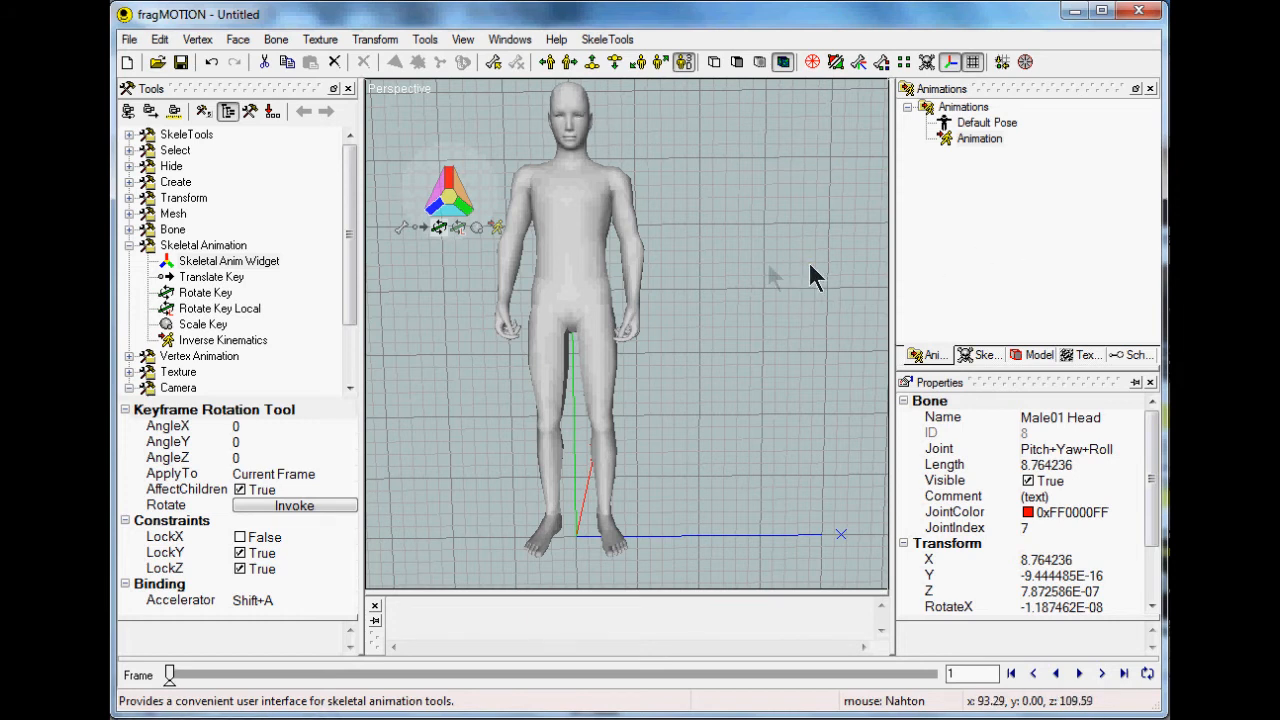
click(469, 212)
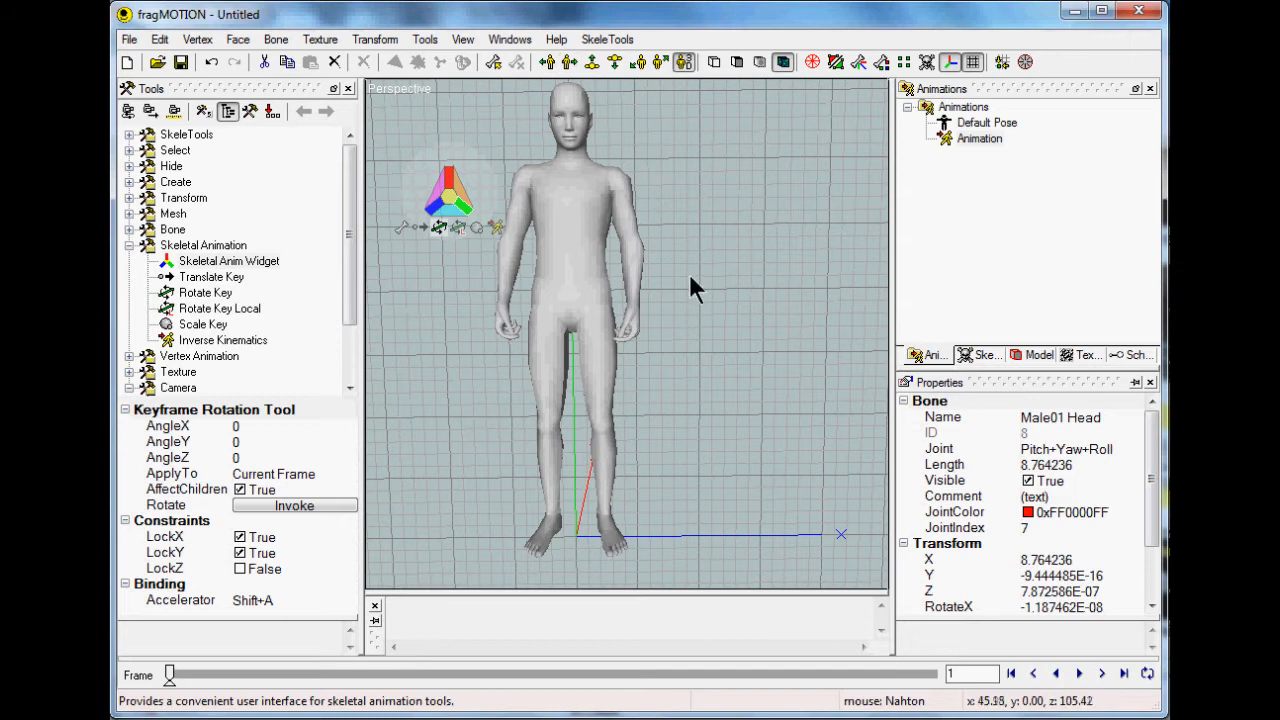
middle_drag(691, 287, 708, 296)
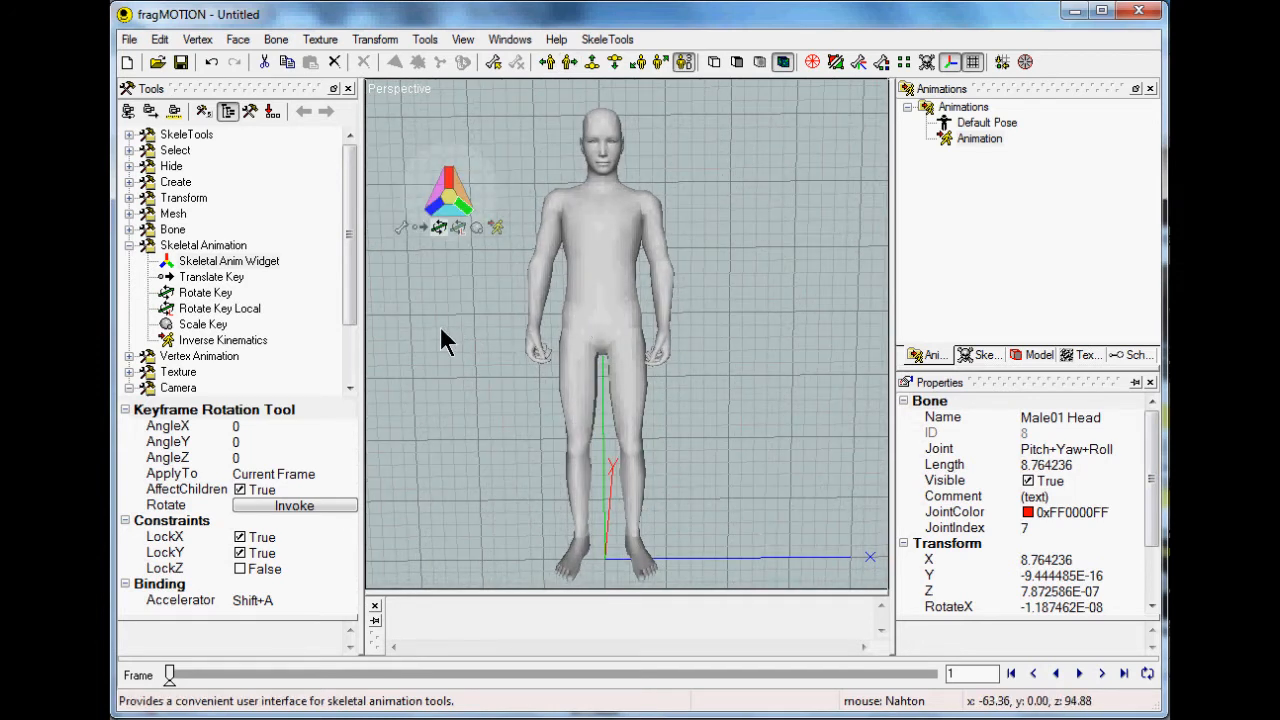
drag(436, 328, 1140, 342)
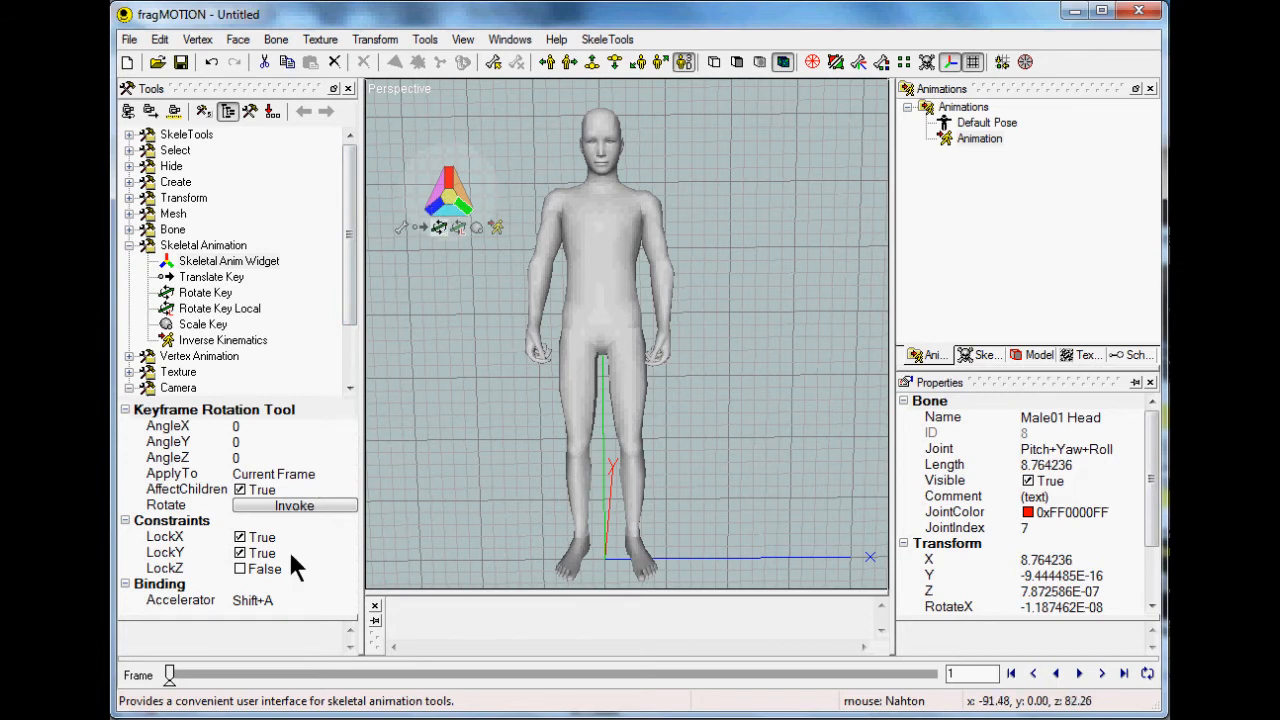
Try the single-axis and two-axis constraints of Rotate Key on the widget, finishing with X, Y and Z all unlocked.
click(435, 213)
click(461, 207)
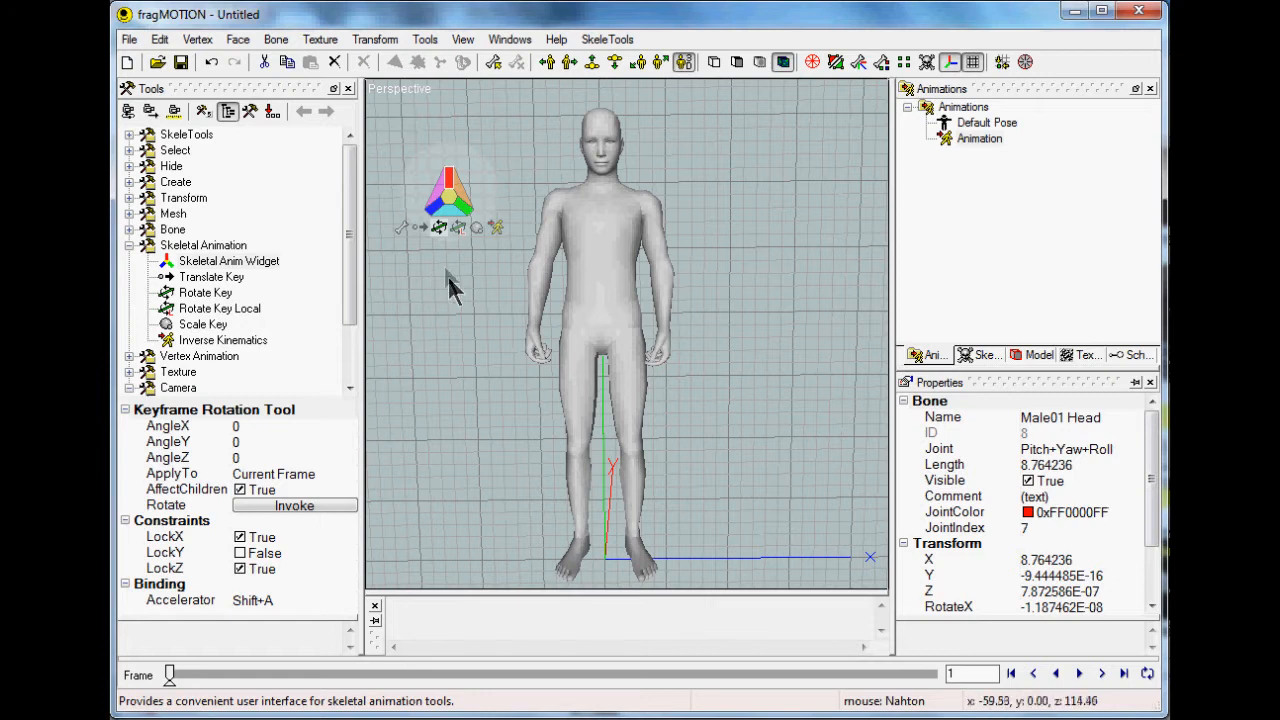
click(443, 204)
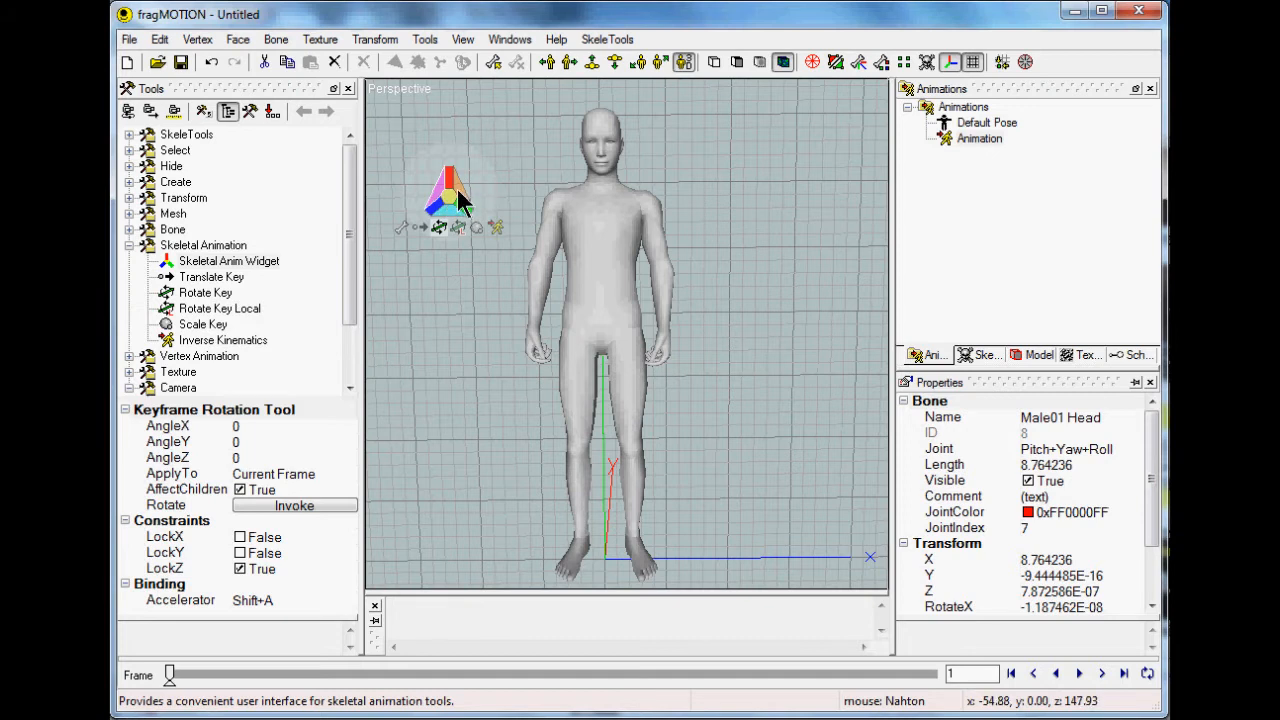
click(461, 196)
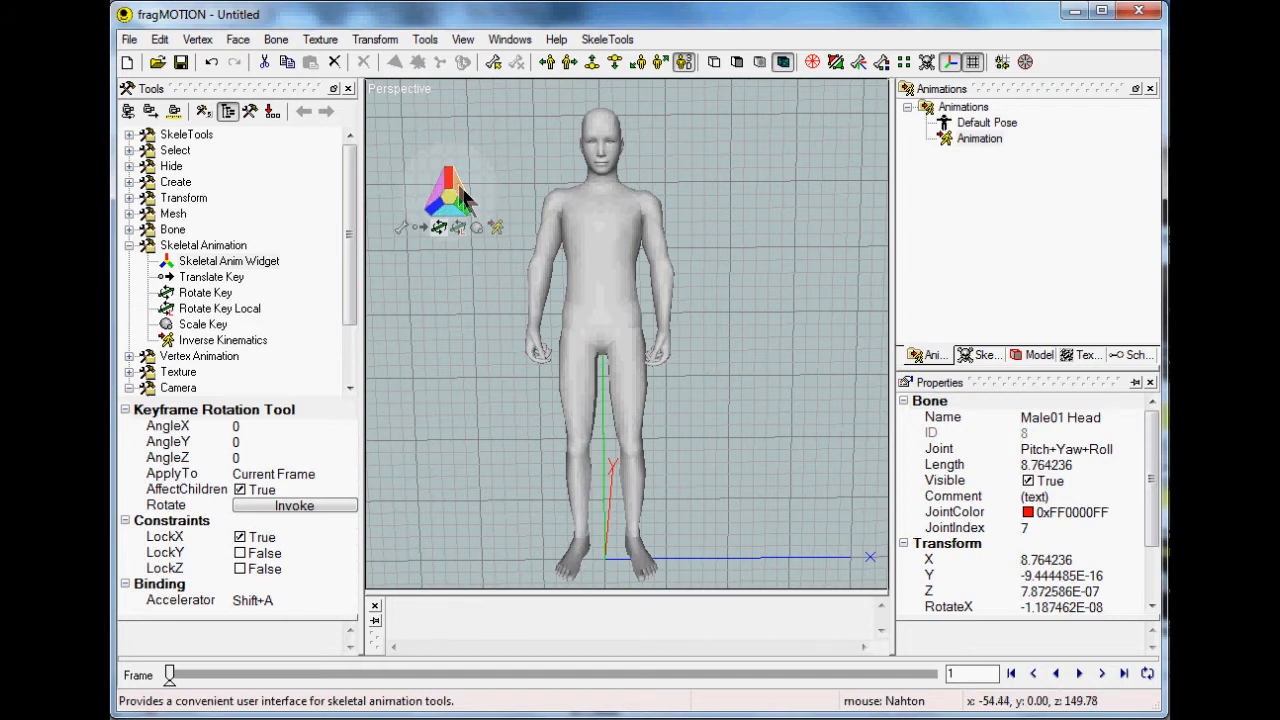
click(447, 219)
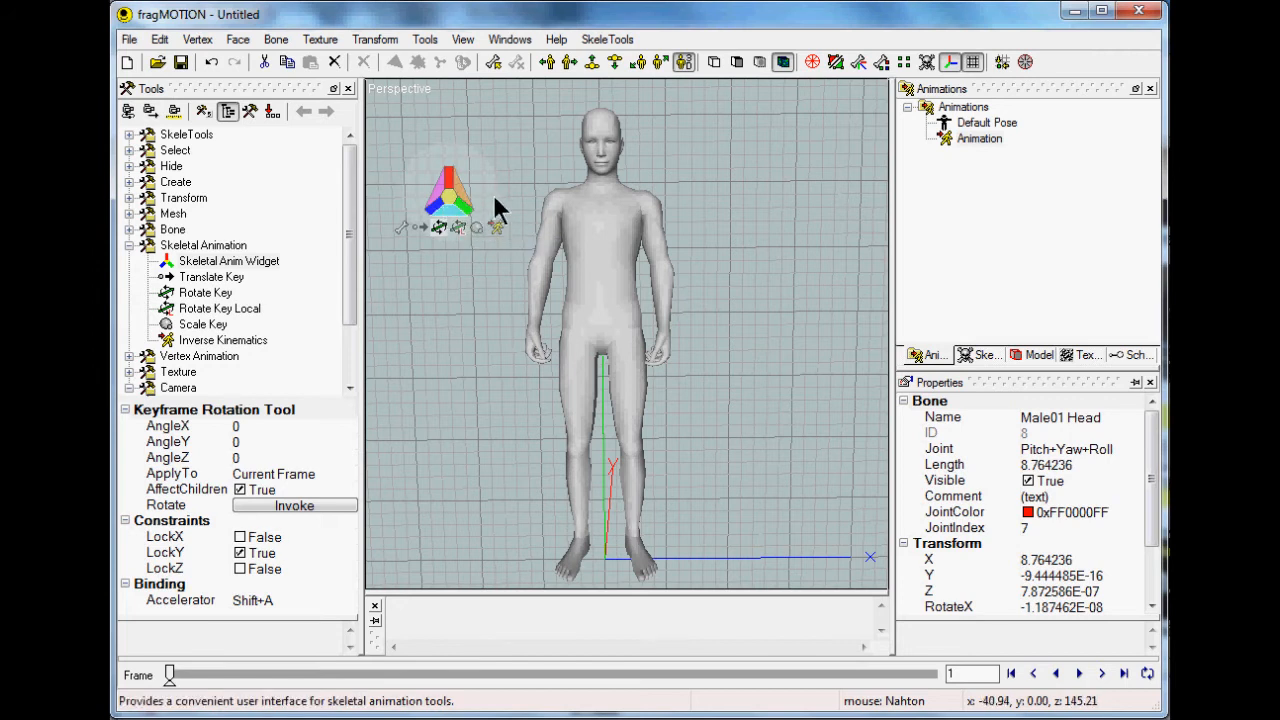
click(449, 203)
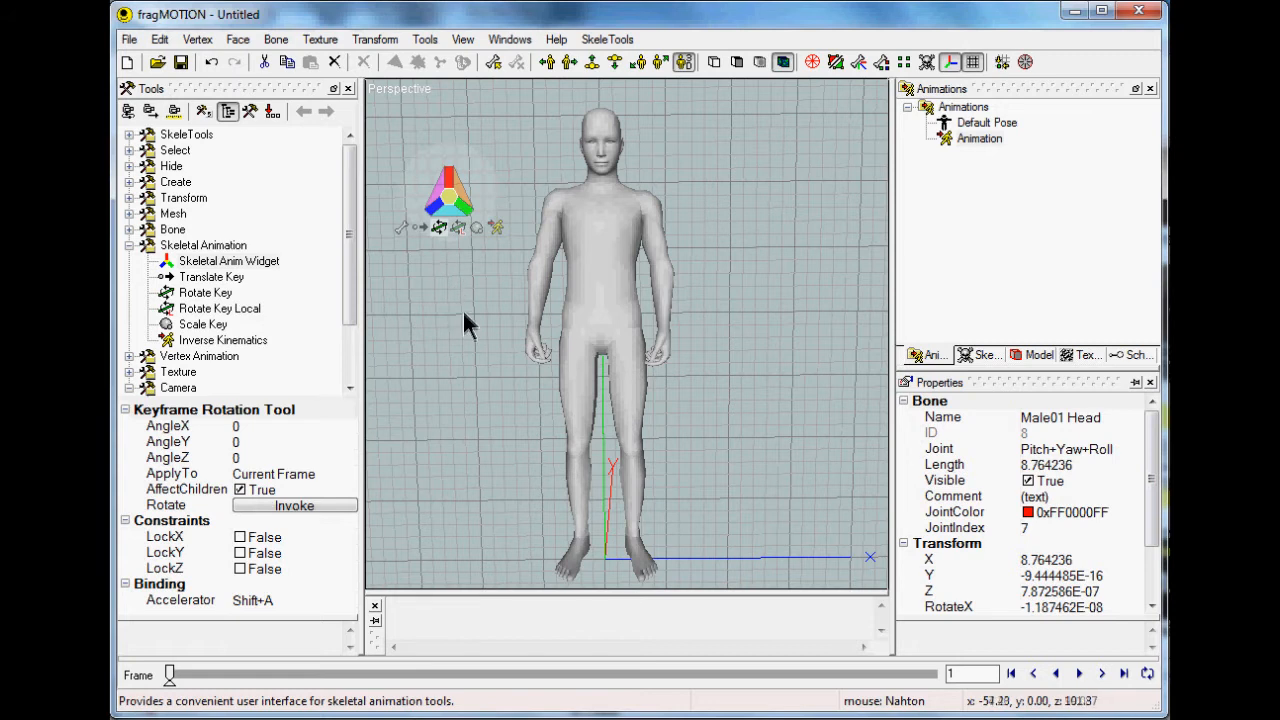
Try to rotate with Rotate Key while no bone is selected and the skeleton is hidden.
click(402, 225)
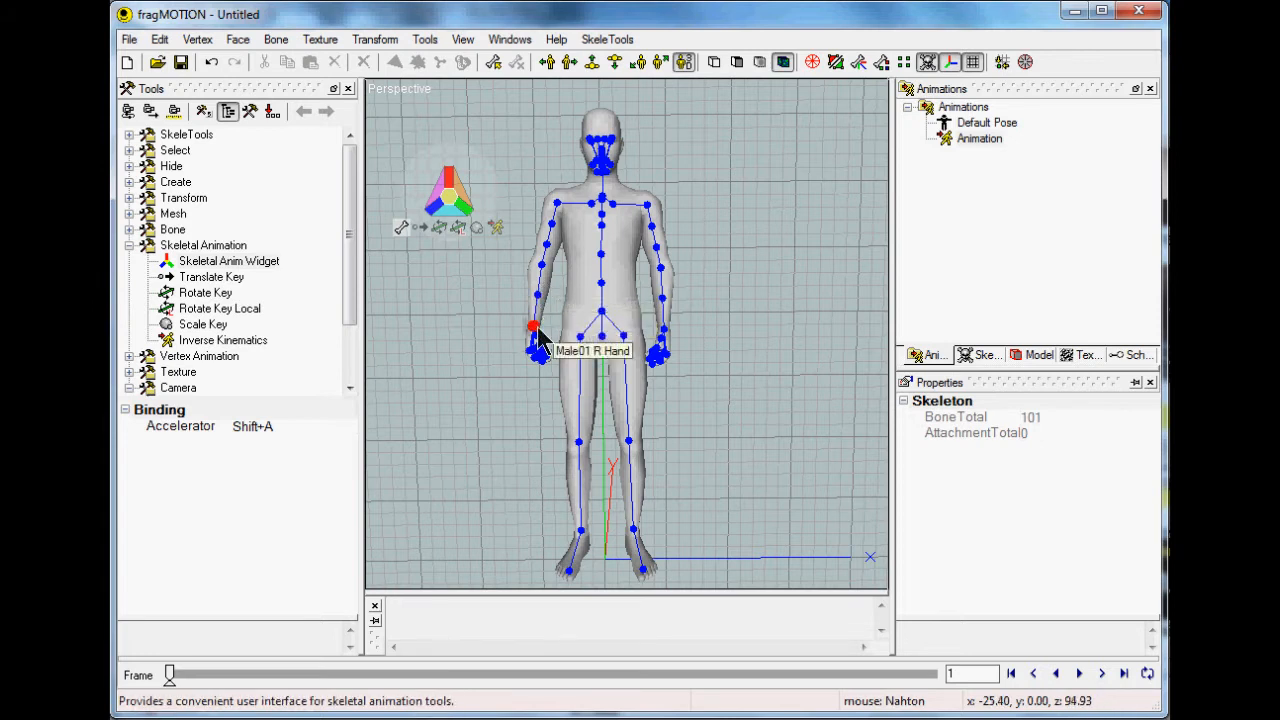
click(440, 228)
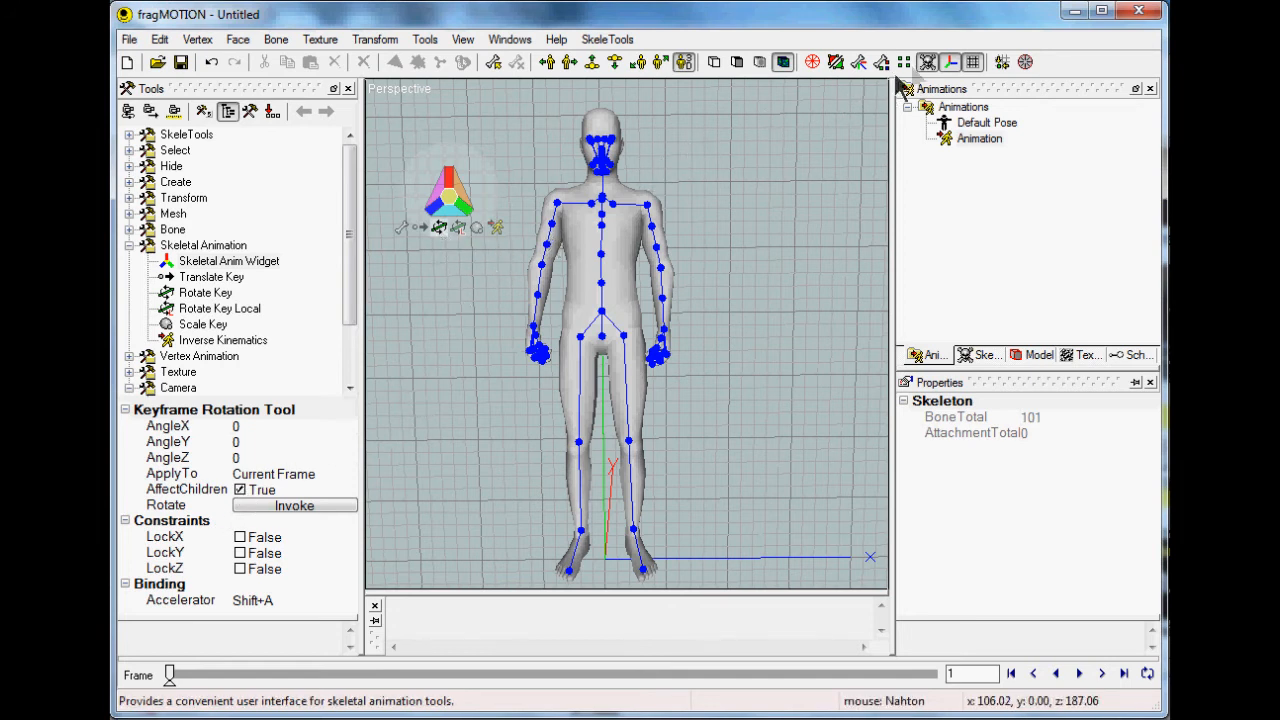
click(927, 62)
drag(460, 351, 425, 350)
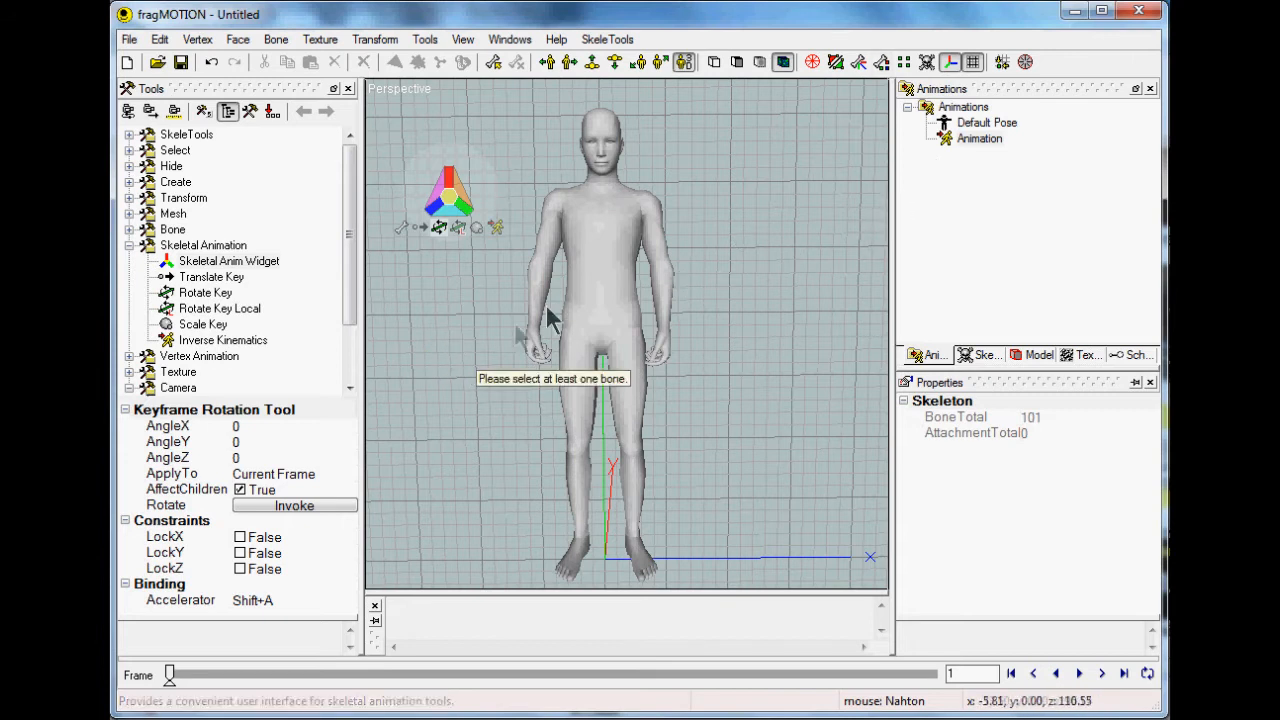
Select the right hand bone and rotate it freely with Rotate Key while the skeleton is hidden.
click(401, 227)
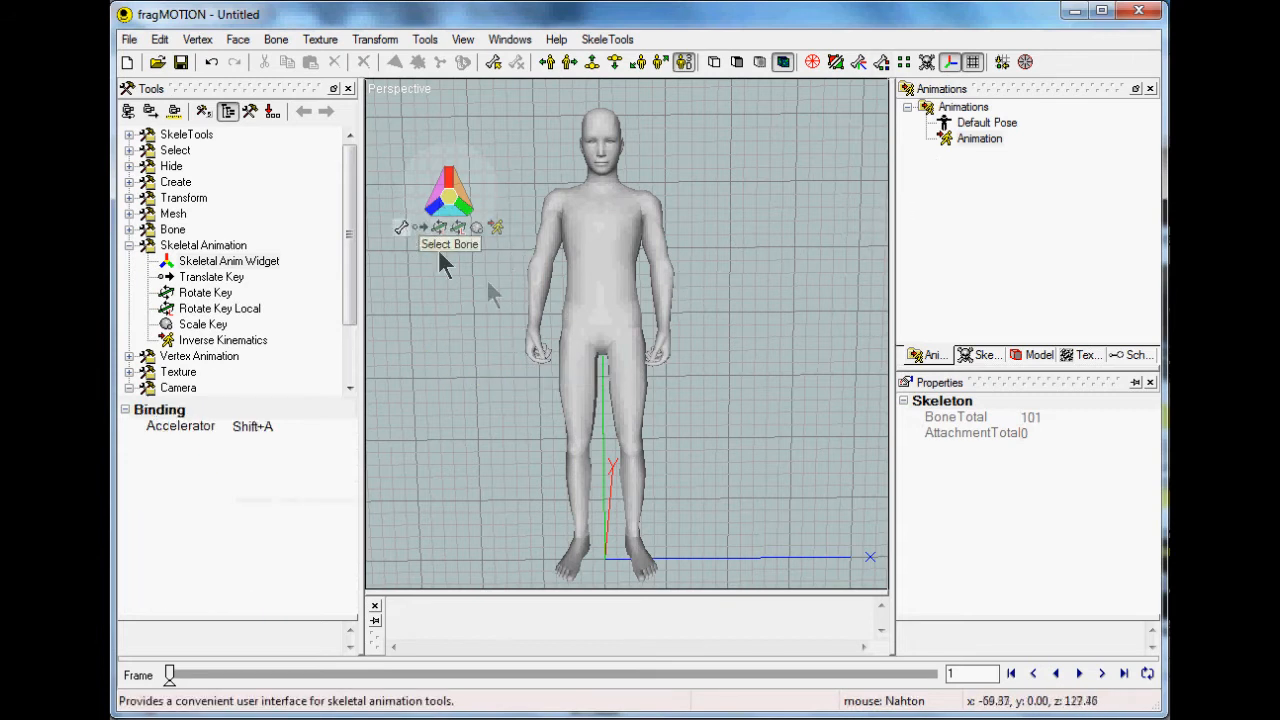
click(533, 335)
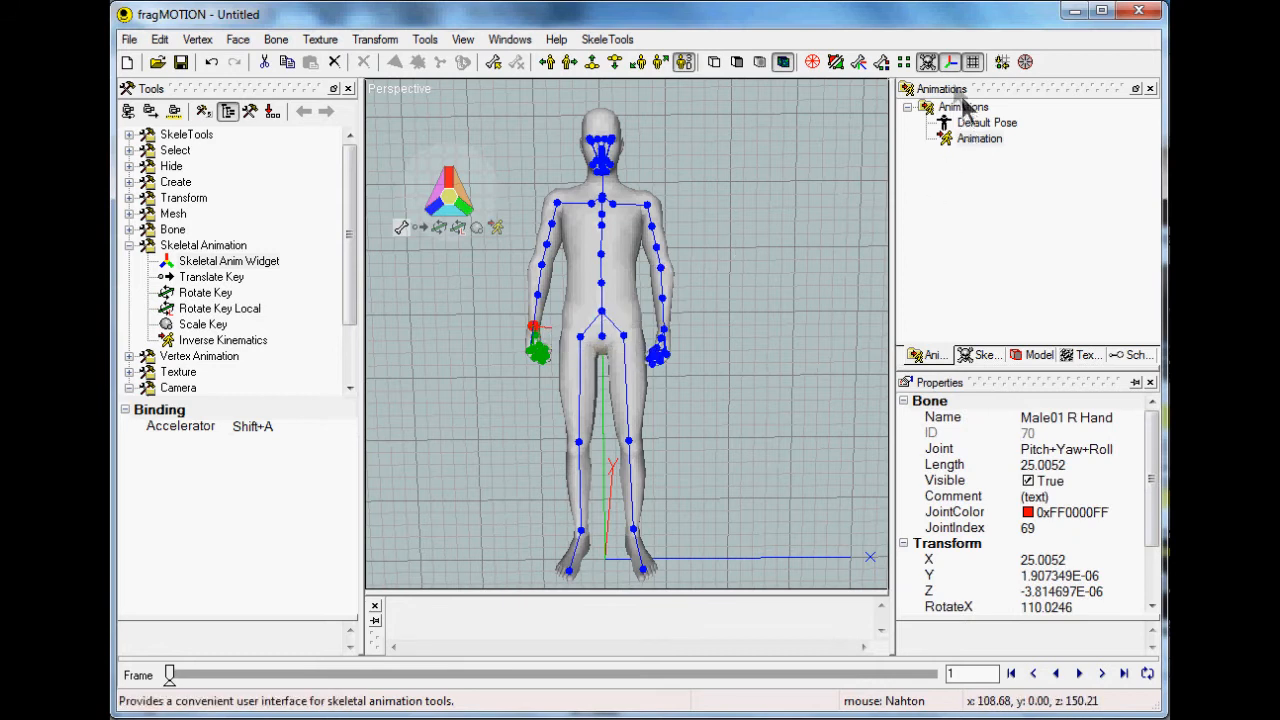
click(927, 62)
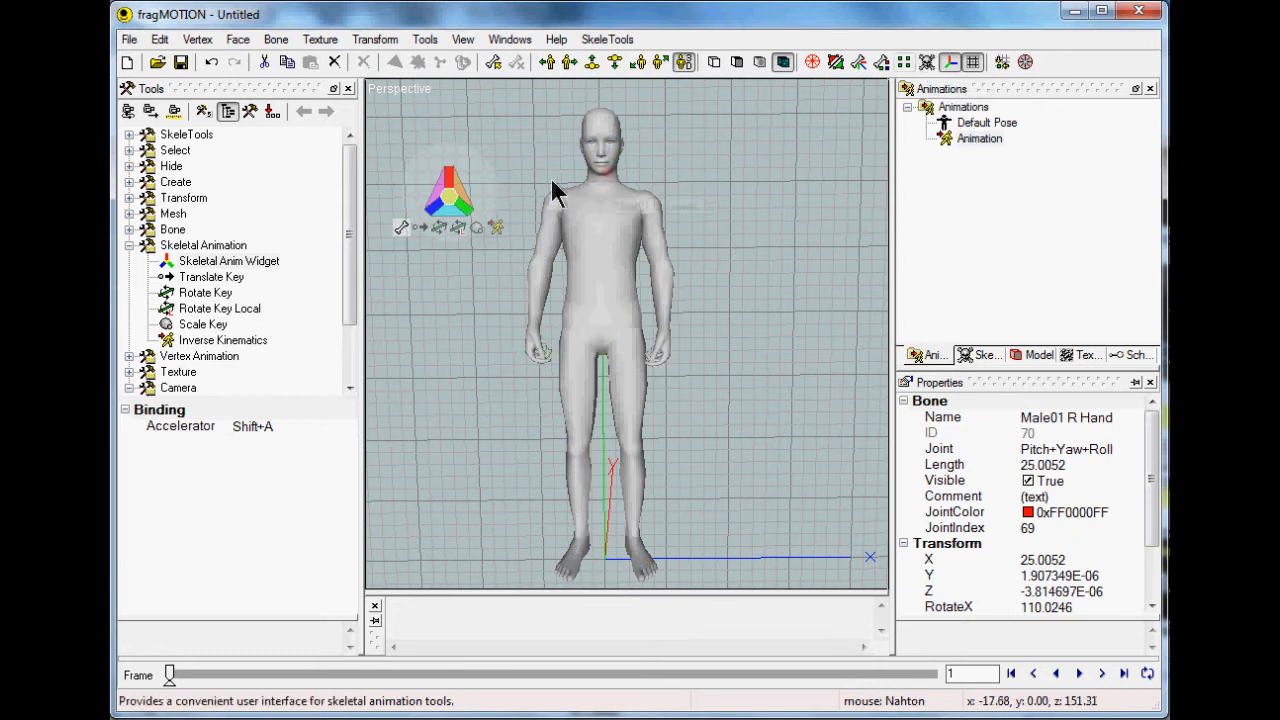
click(440, 227)
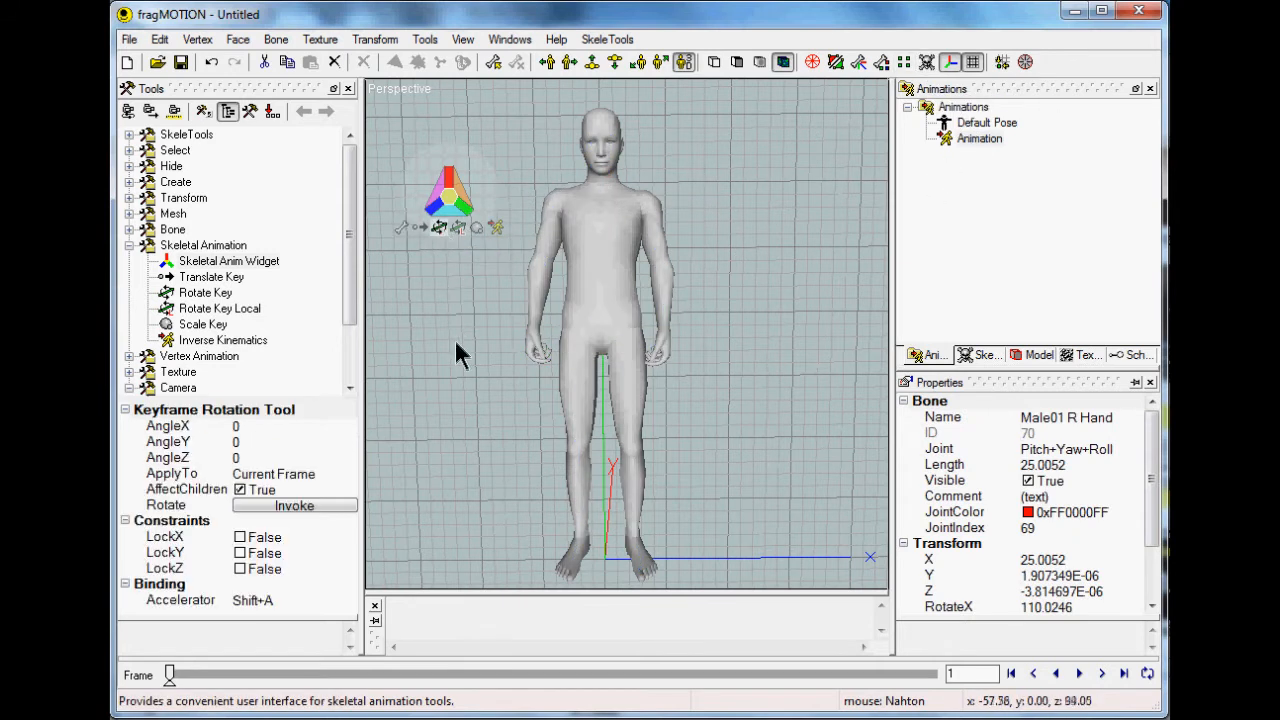
mouse_move(451, 345)
mouse_down()
mouse_move(443, 333)
mouse_move(475, 330)
mouse_move(450, 341)
mouse_up()
Turn off AffectChildren for Rotate Key and rotate the right hand bone without its child bones.
click(240, 489)
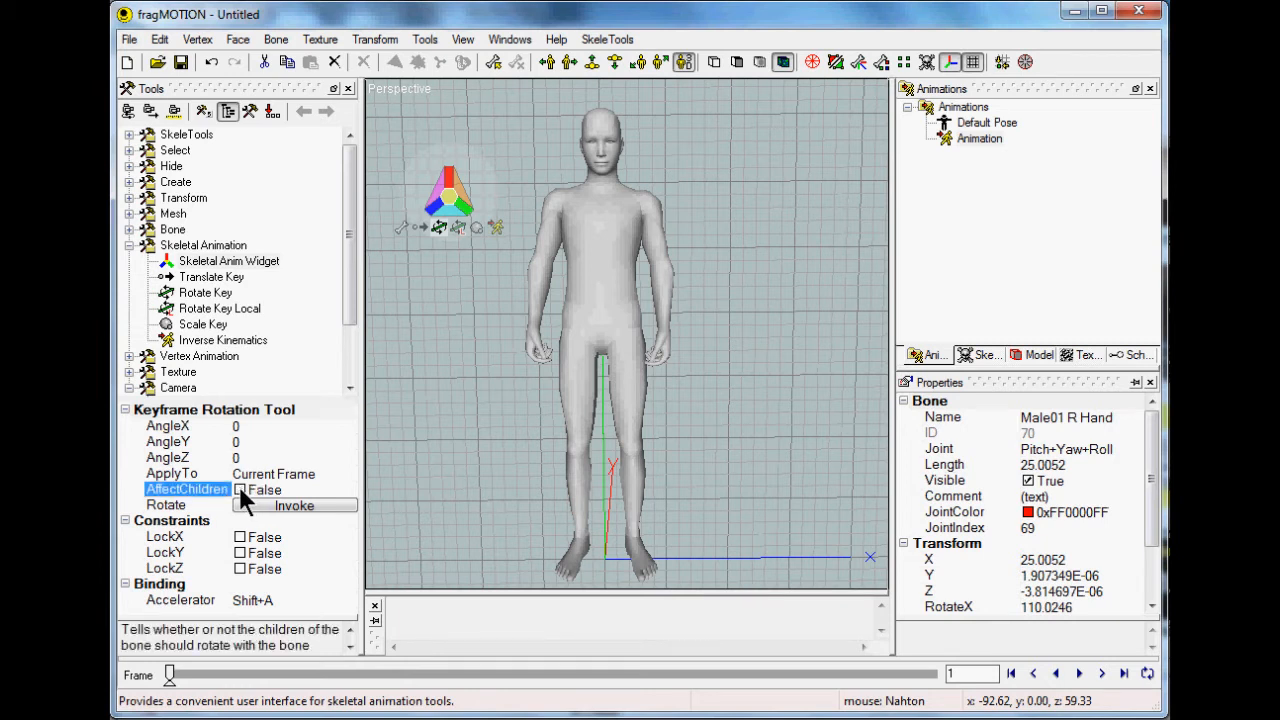
drag(446, 340, 400, 347)
drag(547, 364, 588, 372)
mouse_move(459, 378)
mouse_down()
mouse_move(603, 393)
mouse_move(449, 388)
mouse_up()
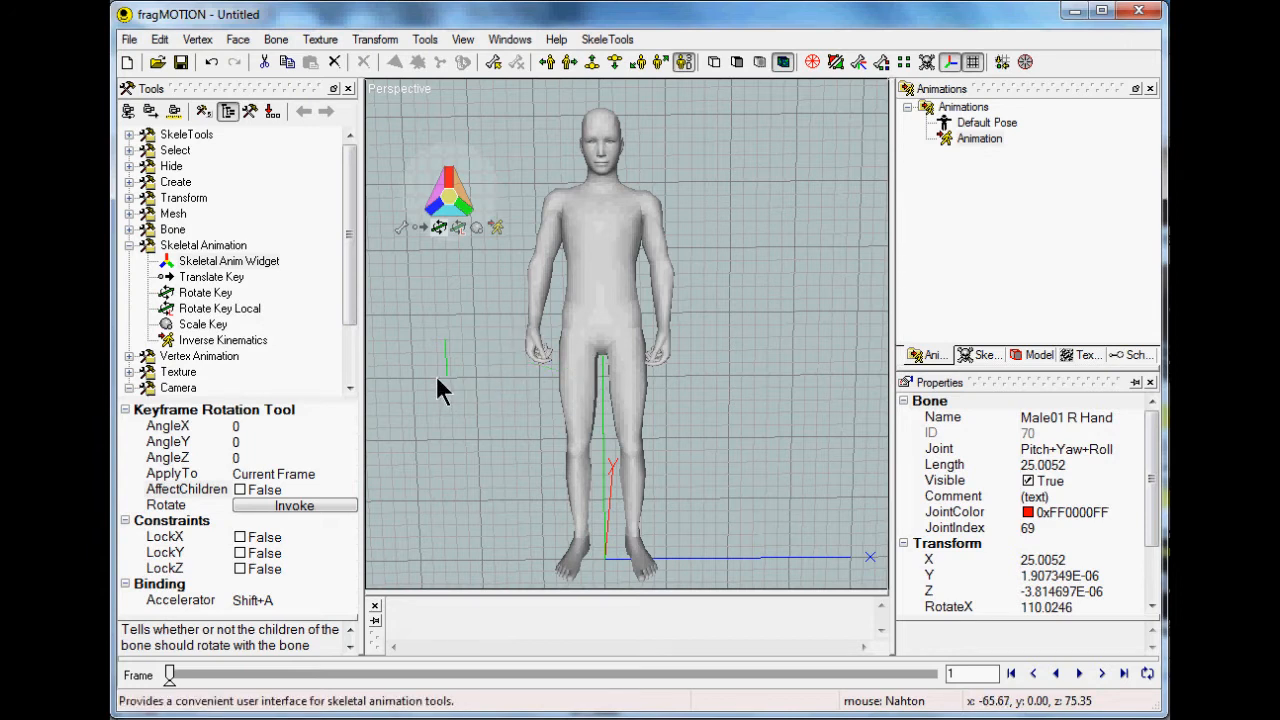
Turn AffectChildren back on, undoing the last rotation, and rotate the right hand together with its child bones.
click(240, 489)
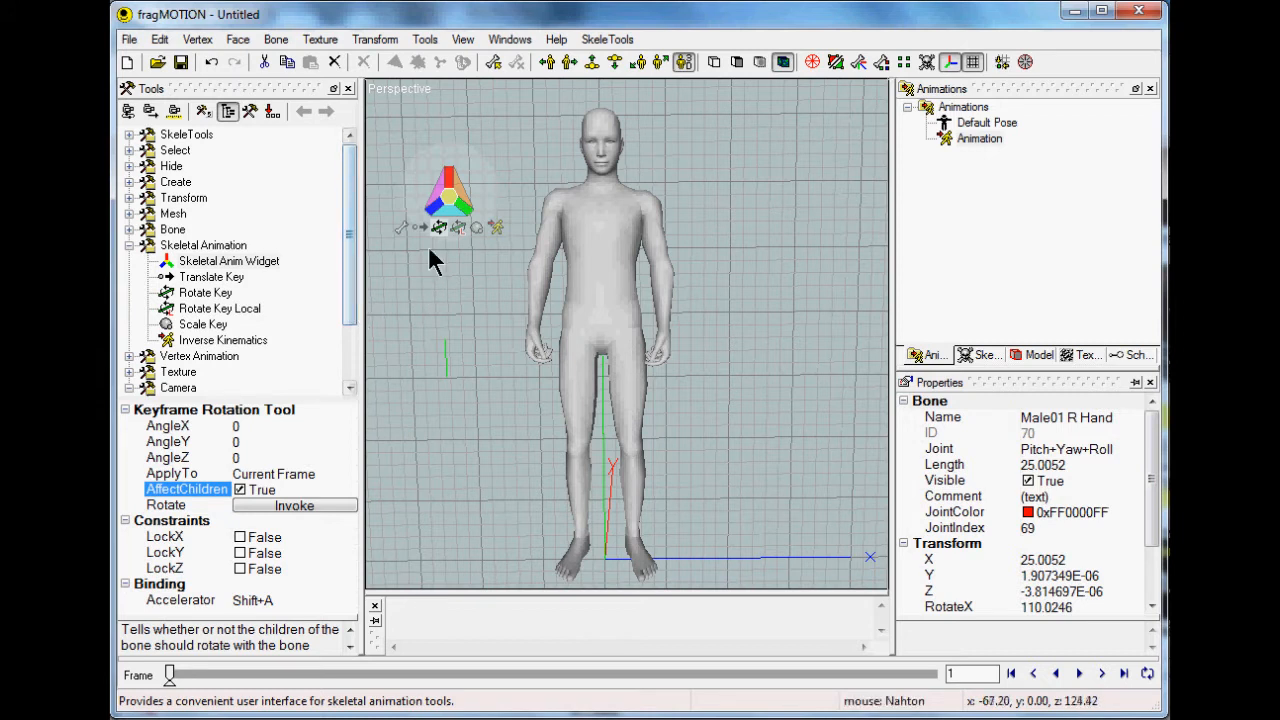
click(211, 62)
mouse_move(428, 349)
mouse_down()
mouse_move(392, 346)
mouse_move(466, 354)
mouse_move(449, 356)
mouse_up()
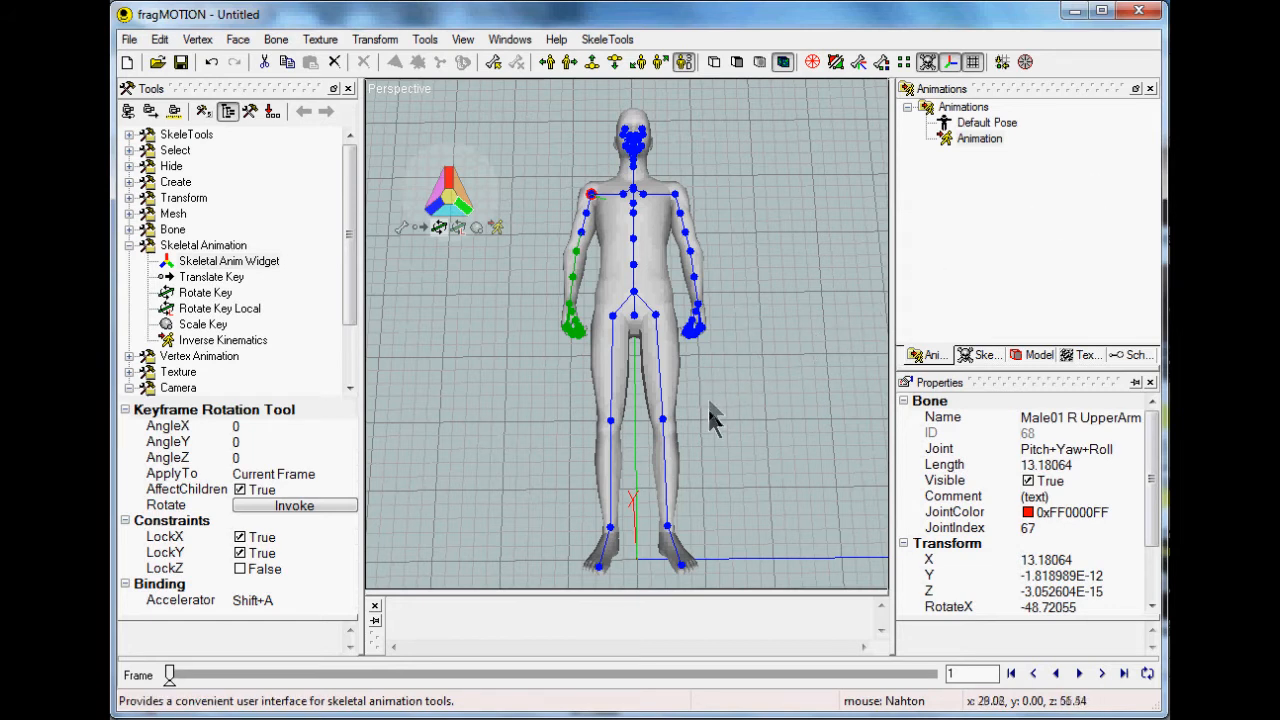
Rotate the right upper arm bone with Rotate Key about one unlocked axis at a time, using Z, X and Y.
mouse_move(711, 409)
middle_down()
mouse_move(729, 403)
mouse_move(669, 346)
mouse_move(714, 437)
mouse_move(717, 426)
middle_up()
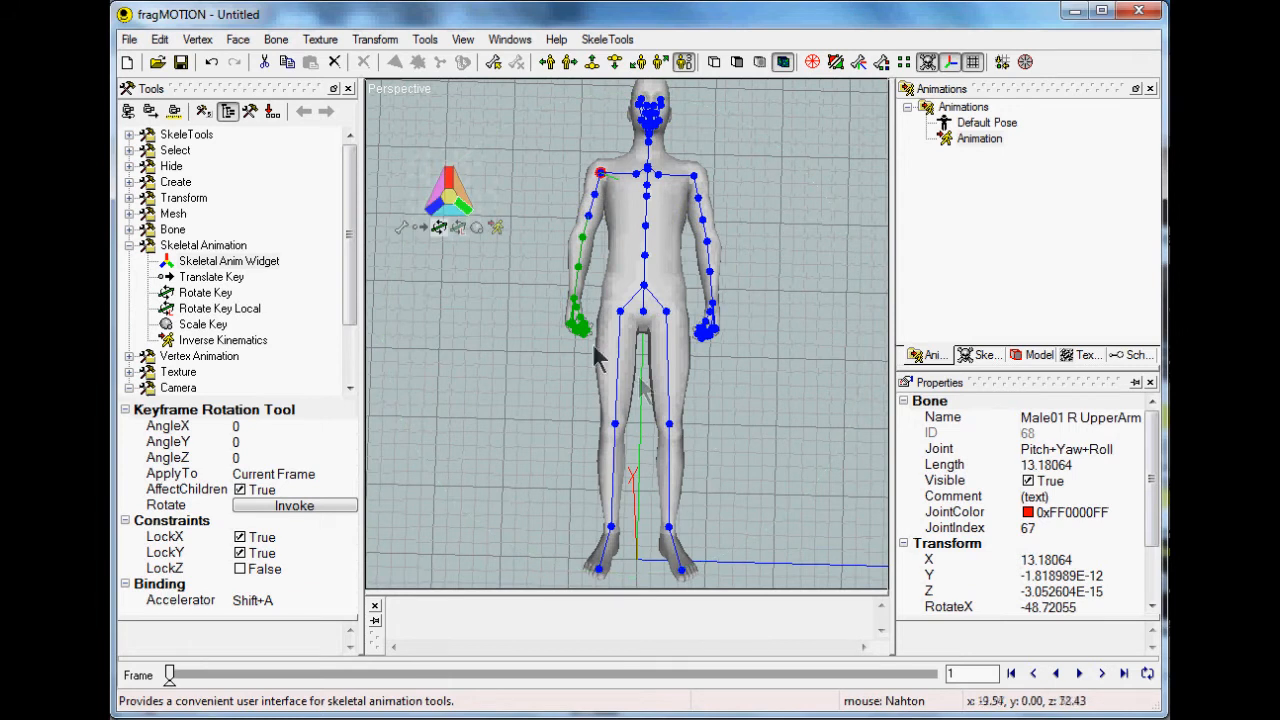
drag(485, 312, 451, 321)
click(450, 178)
click(440, 205)
drag(496, 374, 383, 354)
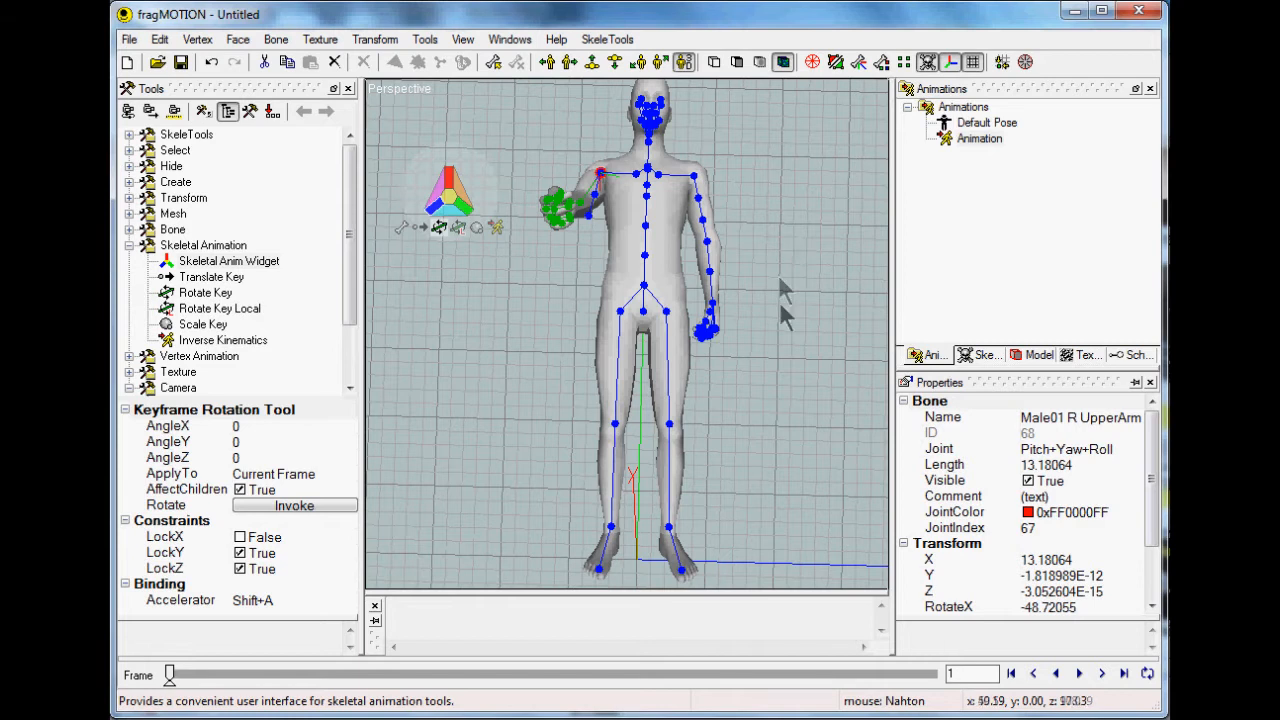
click(452, 180)
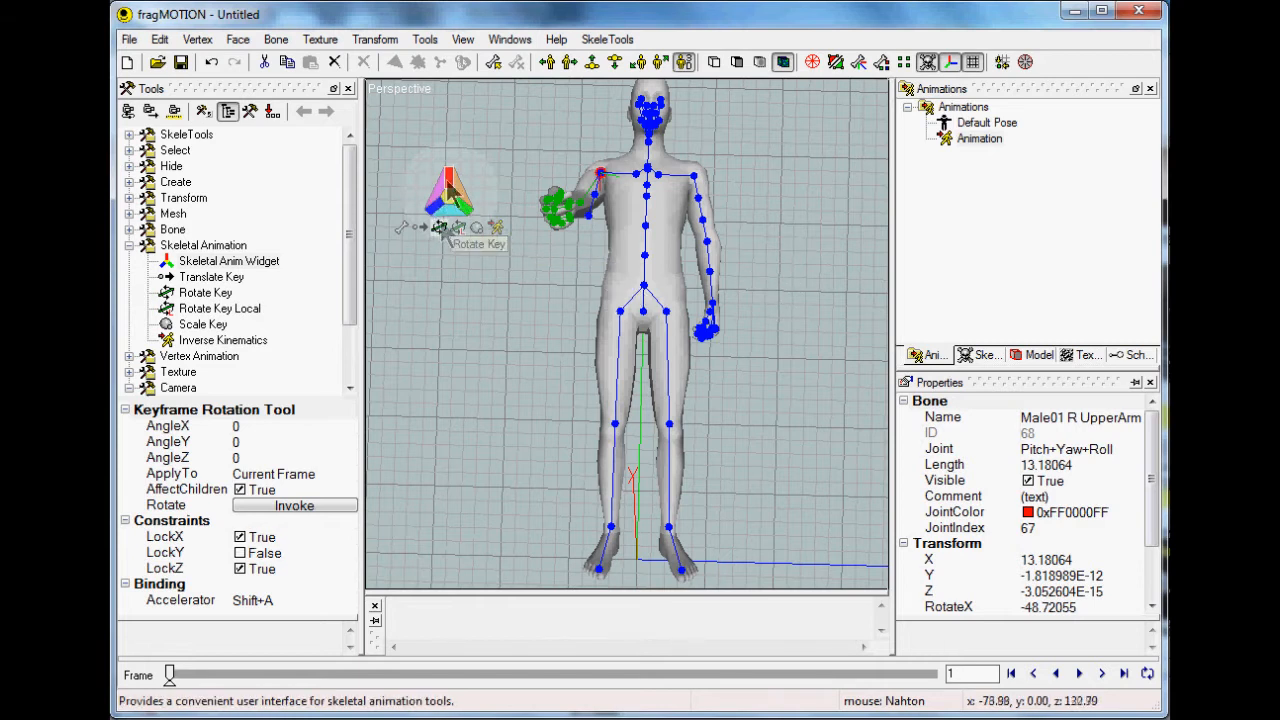
drag(508, 297, 457, 311)
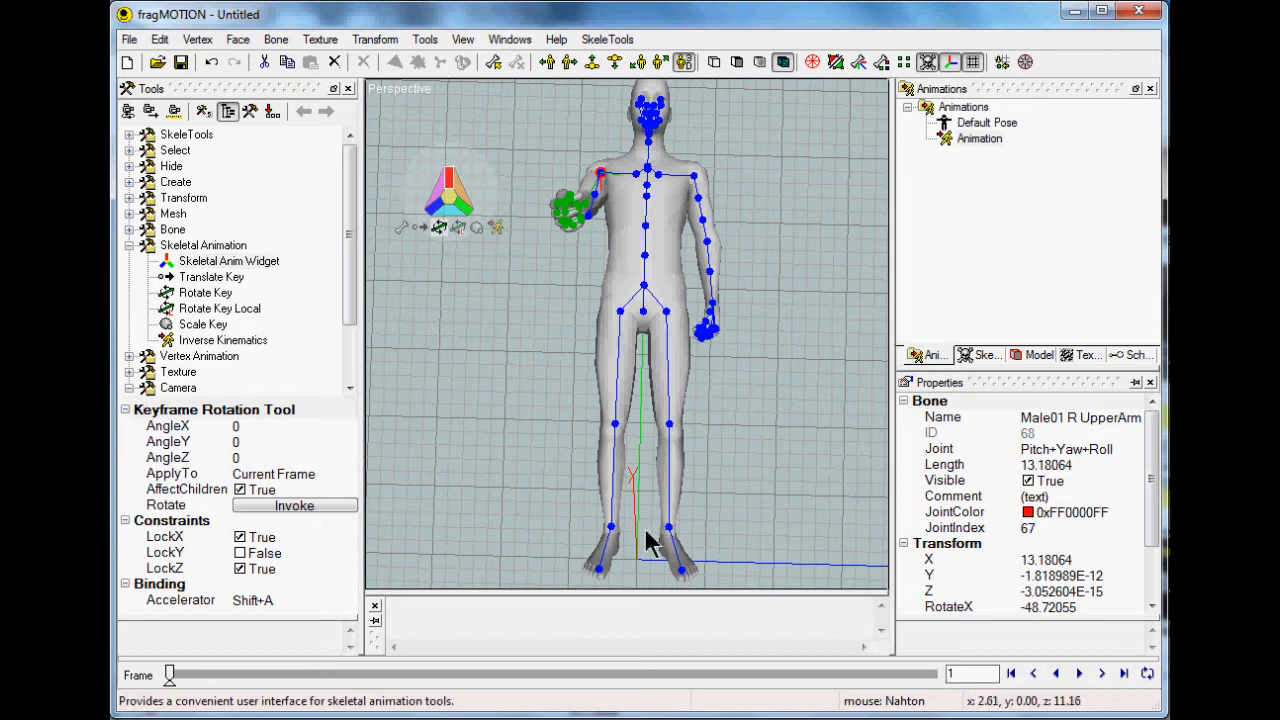
Switch to Rotate Key Local with only Y unlocked, examine the right upper arm's local axes and rotate the bone.
click(457, 228)
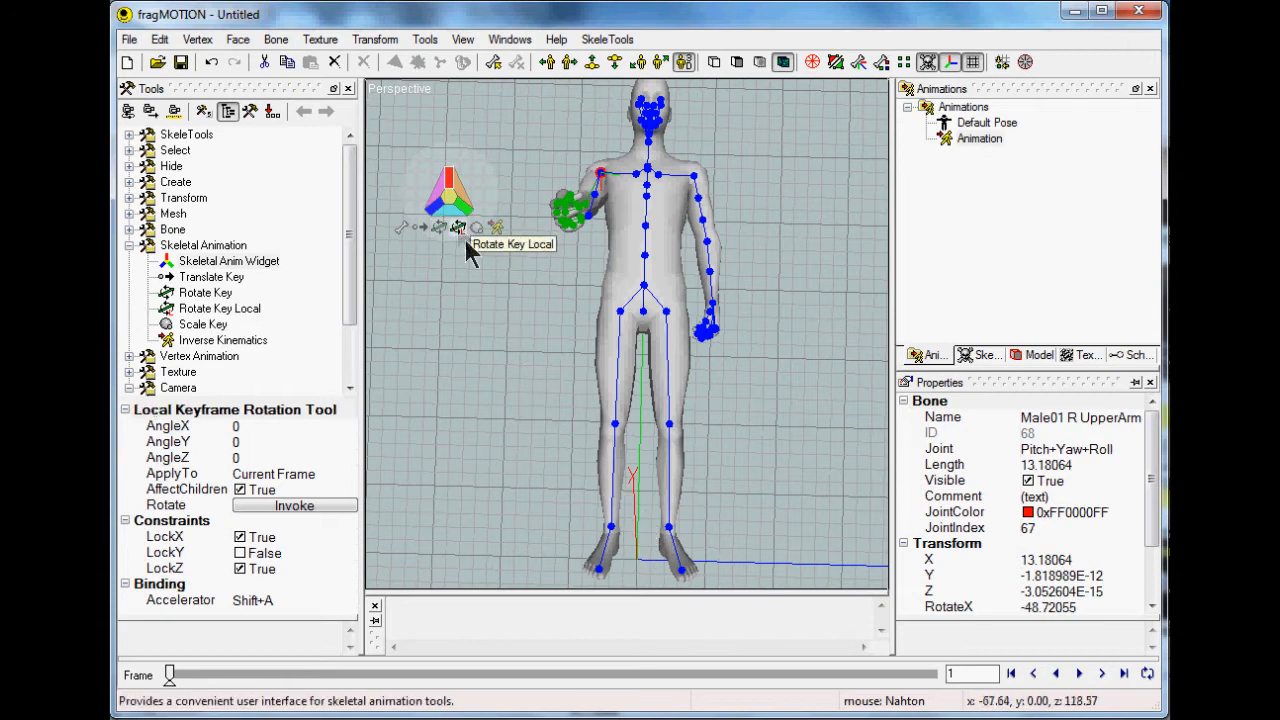
scroll(474, 263, up, 3)
middle_drag(481, 258, 481, 321)
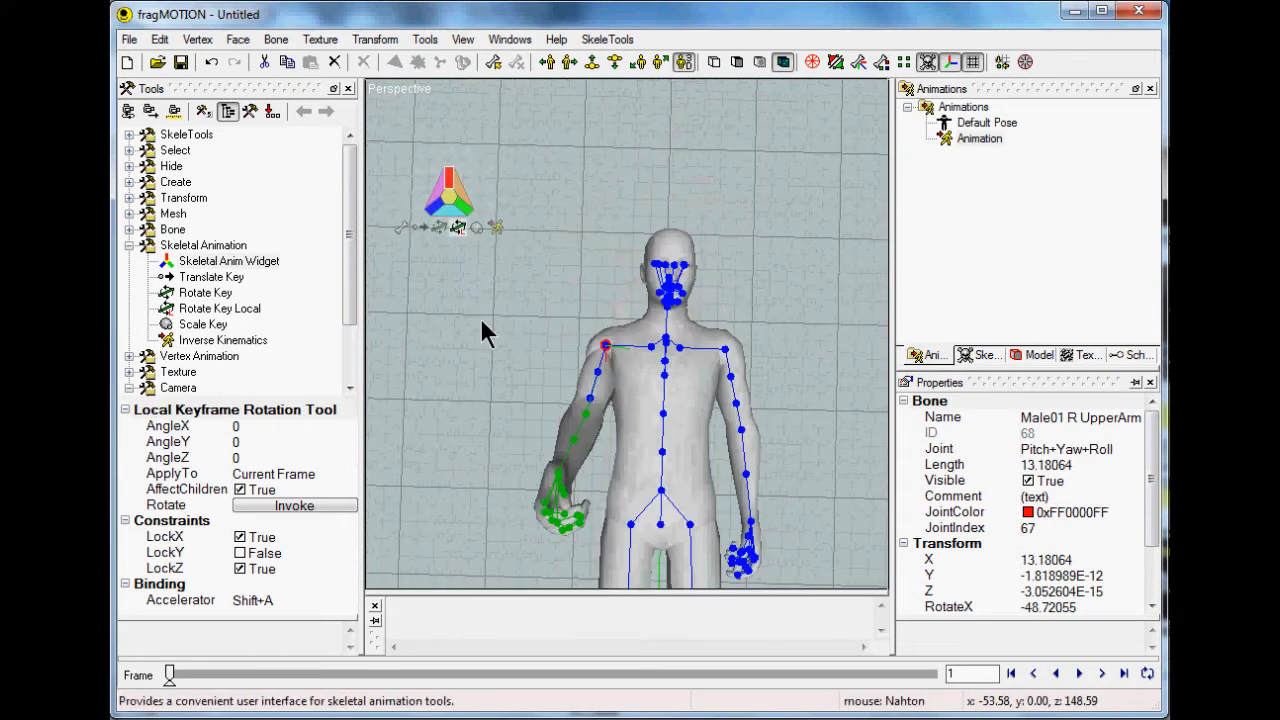
scroll(481, 321, up, 3)
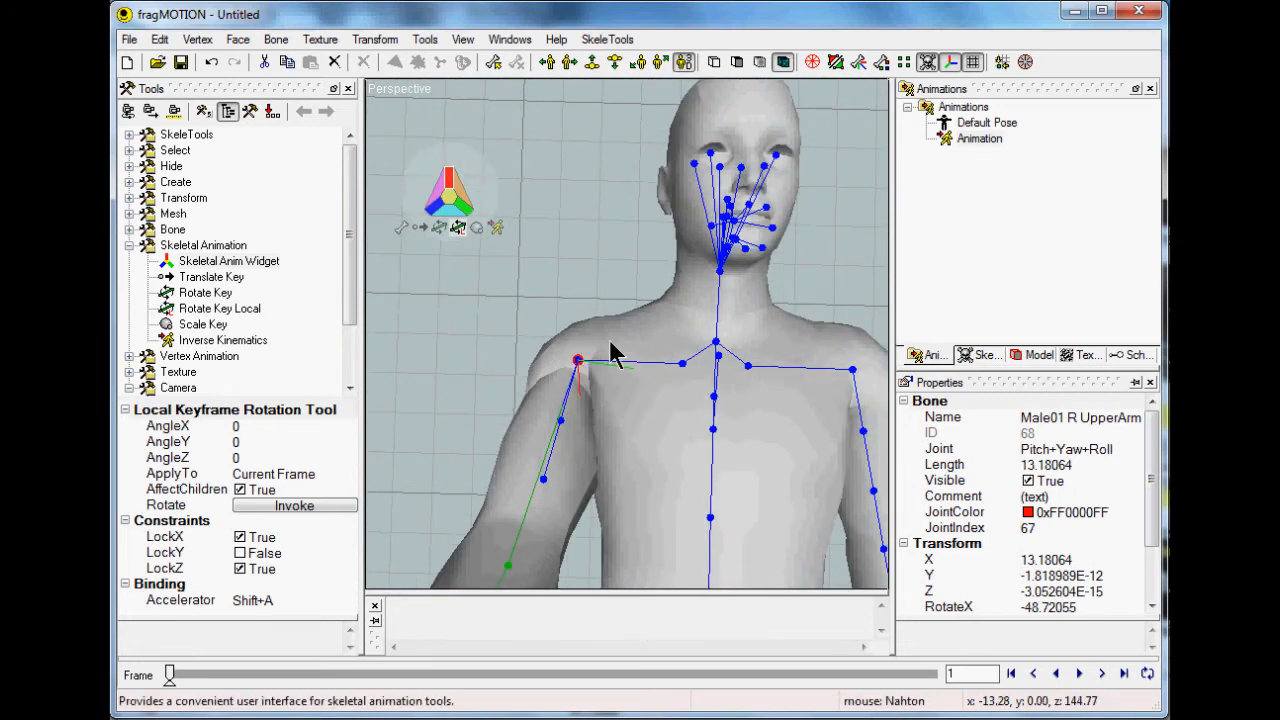
middle_drag(506, 362, 509, 351)
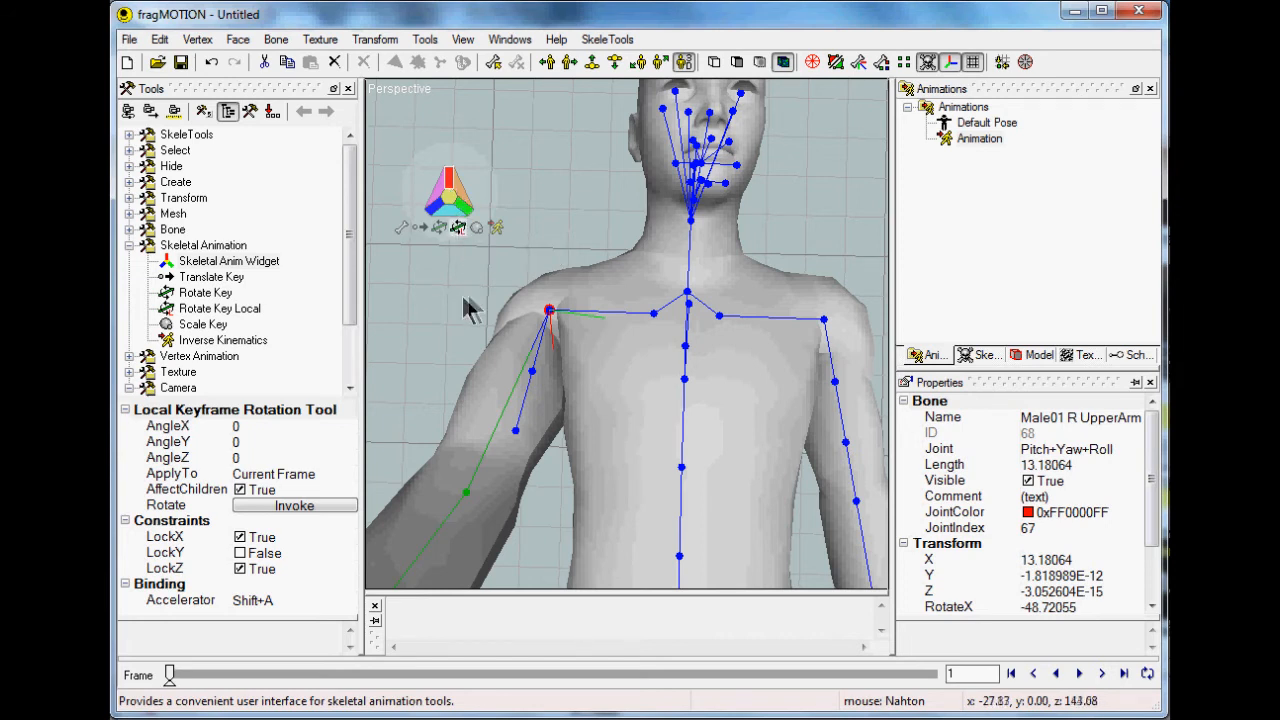
scroll(443, 291, down, 5)
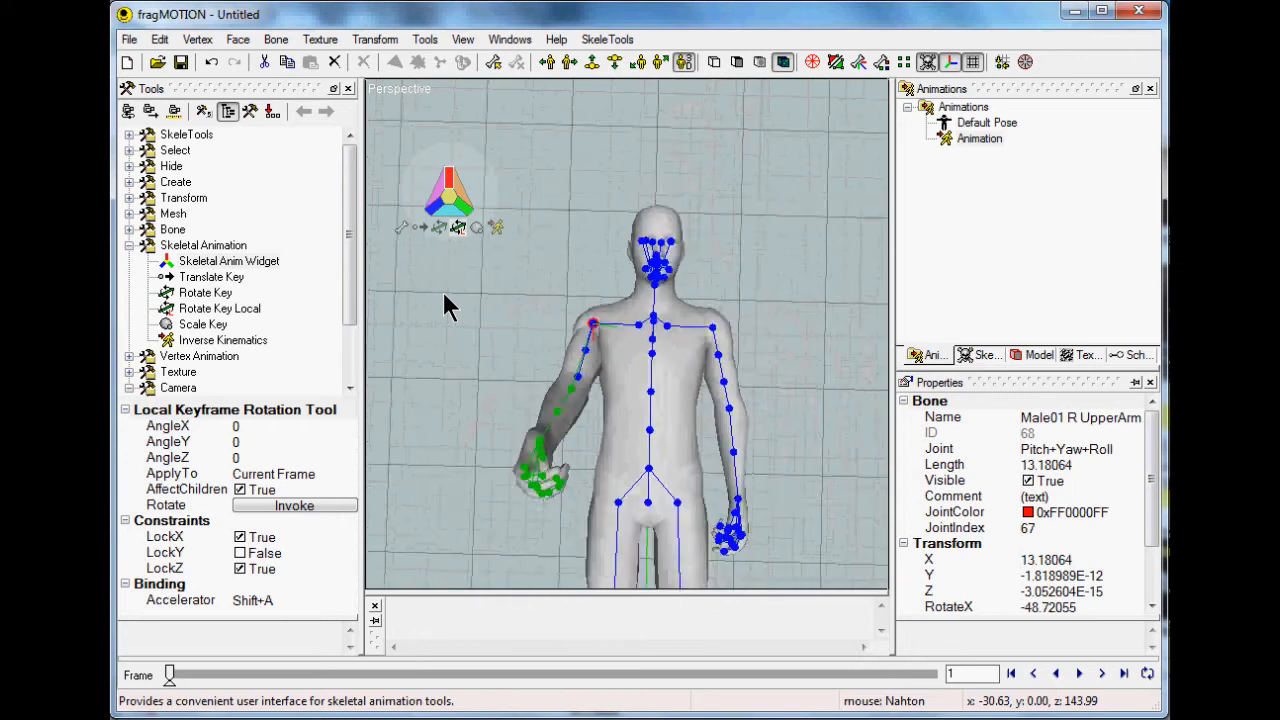
drag(453, 345, 453, 392)
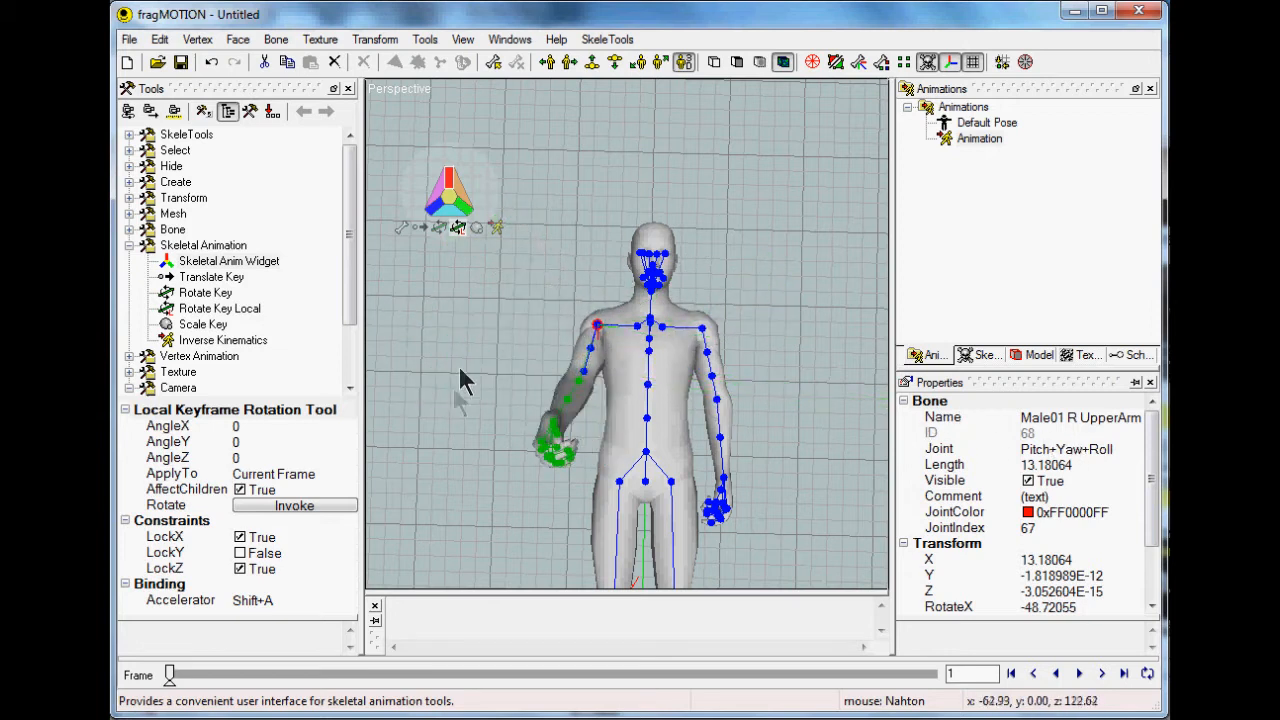
Rotate the right upper arm about Y with Rotate Key and again with Rotate Key Local to compare both tools.
click(444, 233)
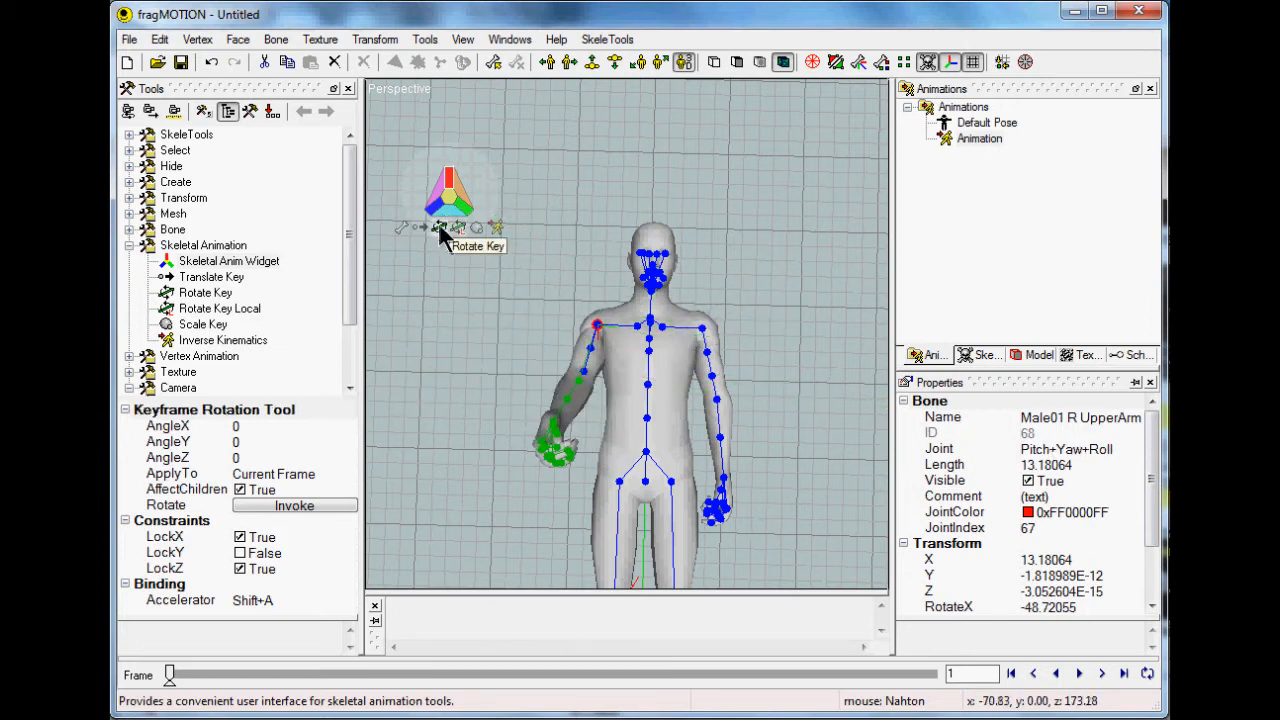
drag(487, 236, 505, 430)
click(458, 229)
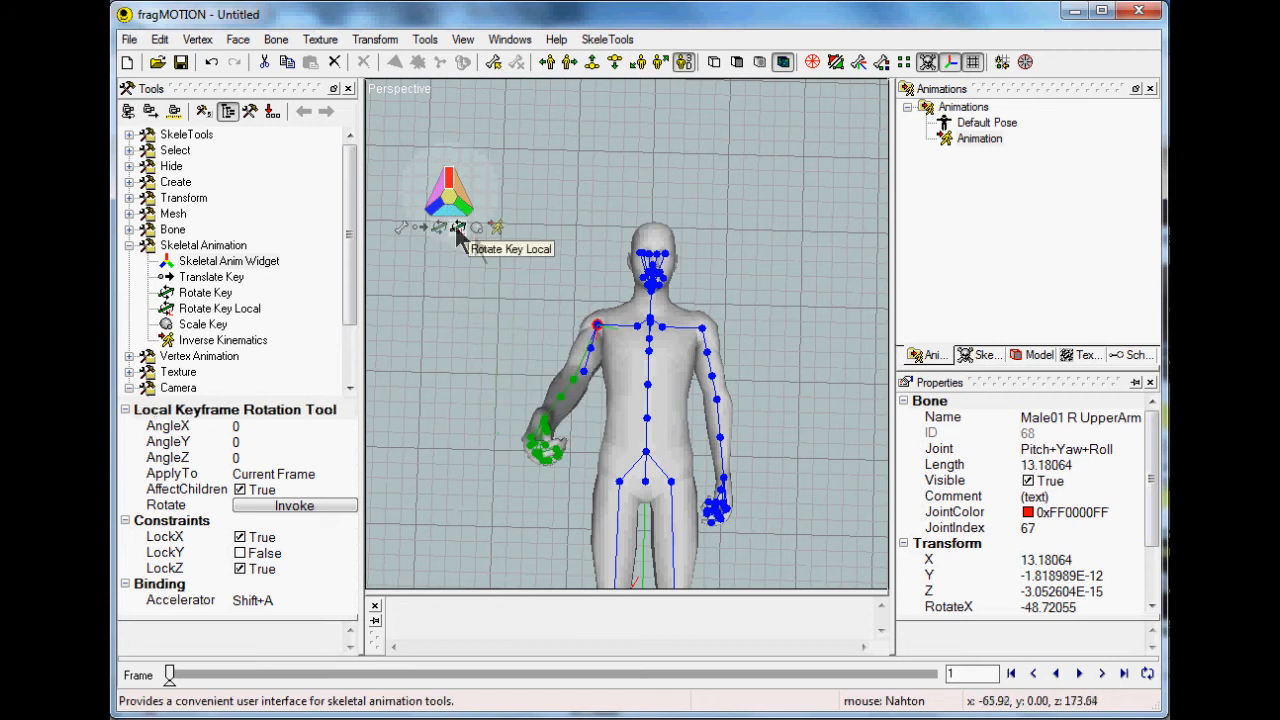
drag(492, 268, 750, 255)
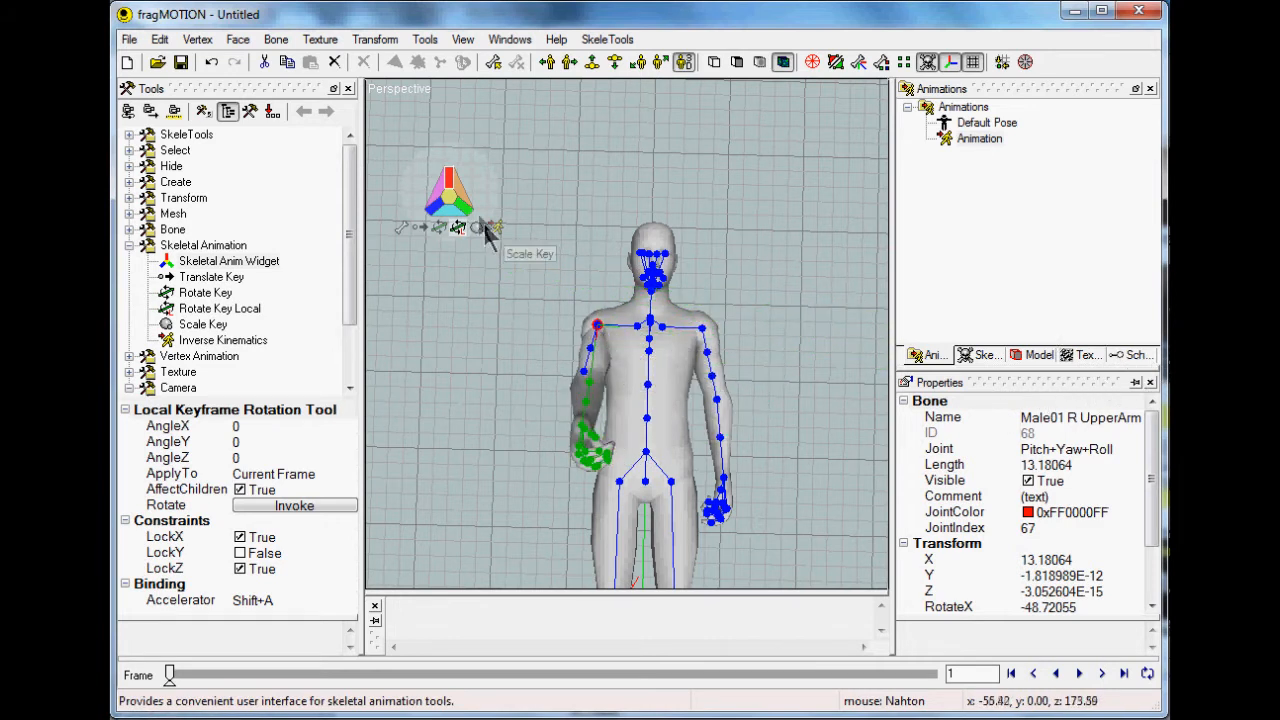
Rotate the right upper arm outward with Rotate Key, first about the Y axis and again with only Z unlocked.
click(438, 226)
drag(494, 289, 553, 335)
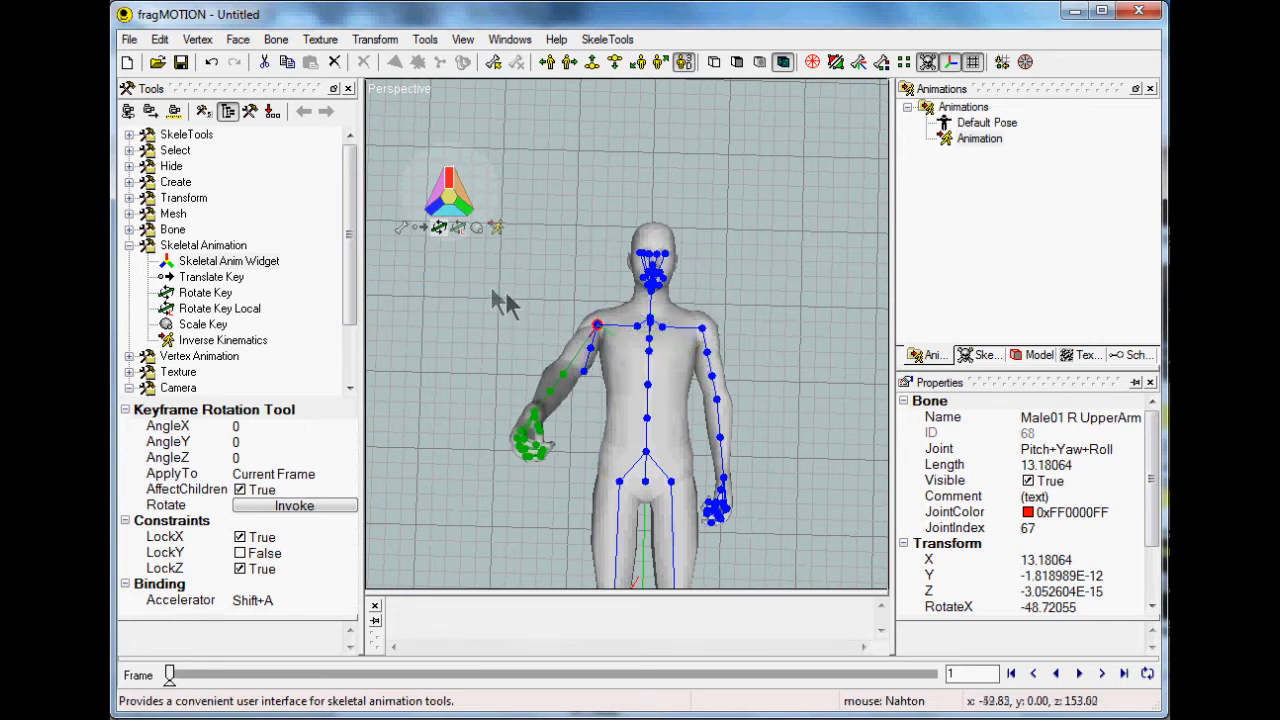
click(462, 211)
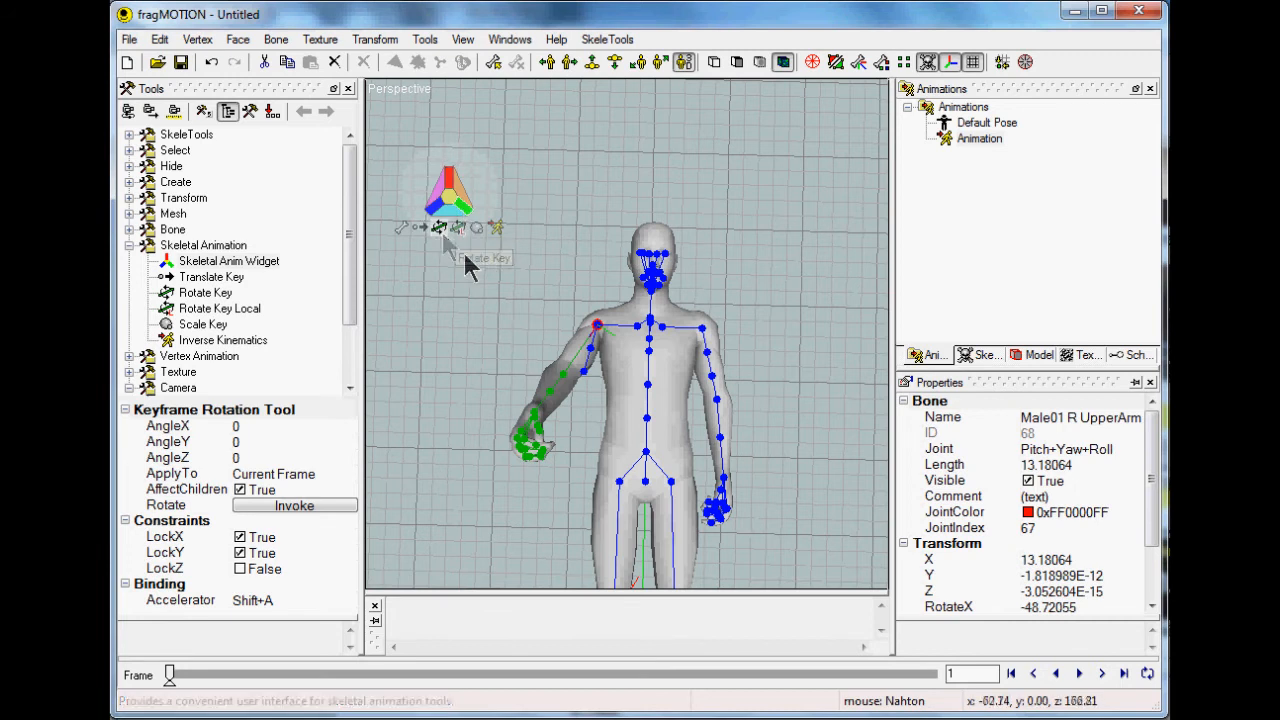
mouse_move(492, 292)
mouse_down()
mouse_move(416, 288)
mouse_move(650, 298)
mouse_move(490, 300)
mouse_move(612, 298)
mouse_move(420, 317)
mouse_move(494, 337)
mouse_move(601, 332)
mouse_move(480, 342)
mouse_move(640, 345)
mouse_move(437, 349)
mouse_move(660, 360)
mouse_move(697, 374)
mouse_move(491, 346)
mouse_move(488, 307)
mouse_up()
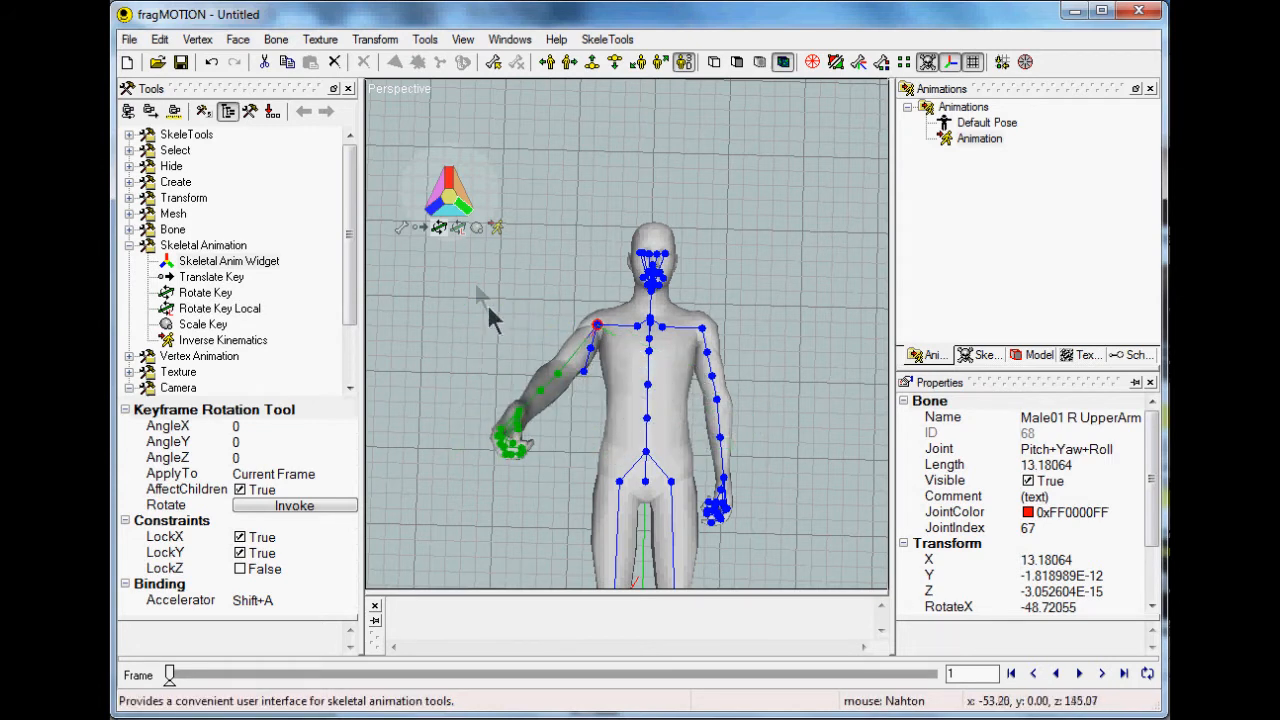
Rotate the right upper arm about its local Y axis with Rotate Key Local, turning the forearm and hand with it.
click(457, 229)
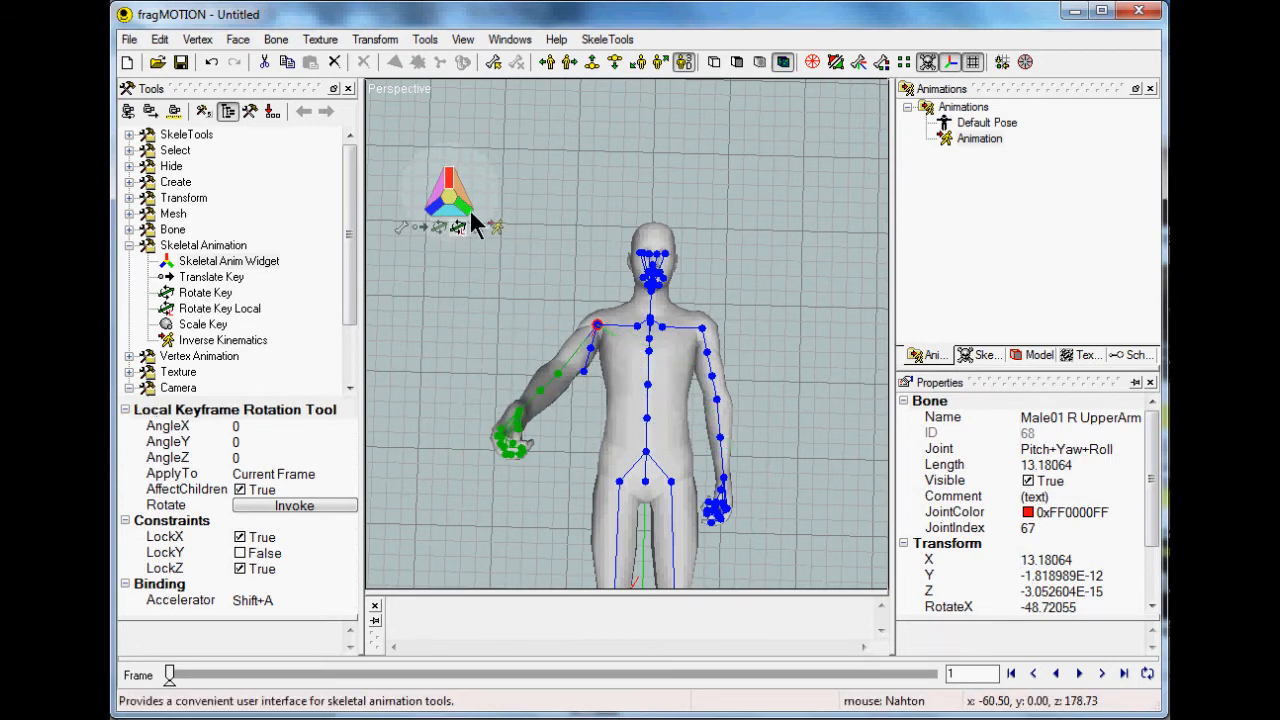
drag(521, 254, 600, 333)
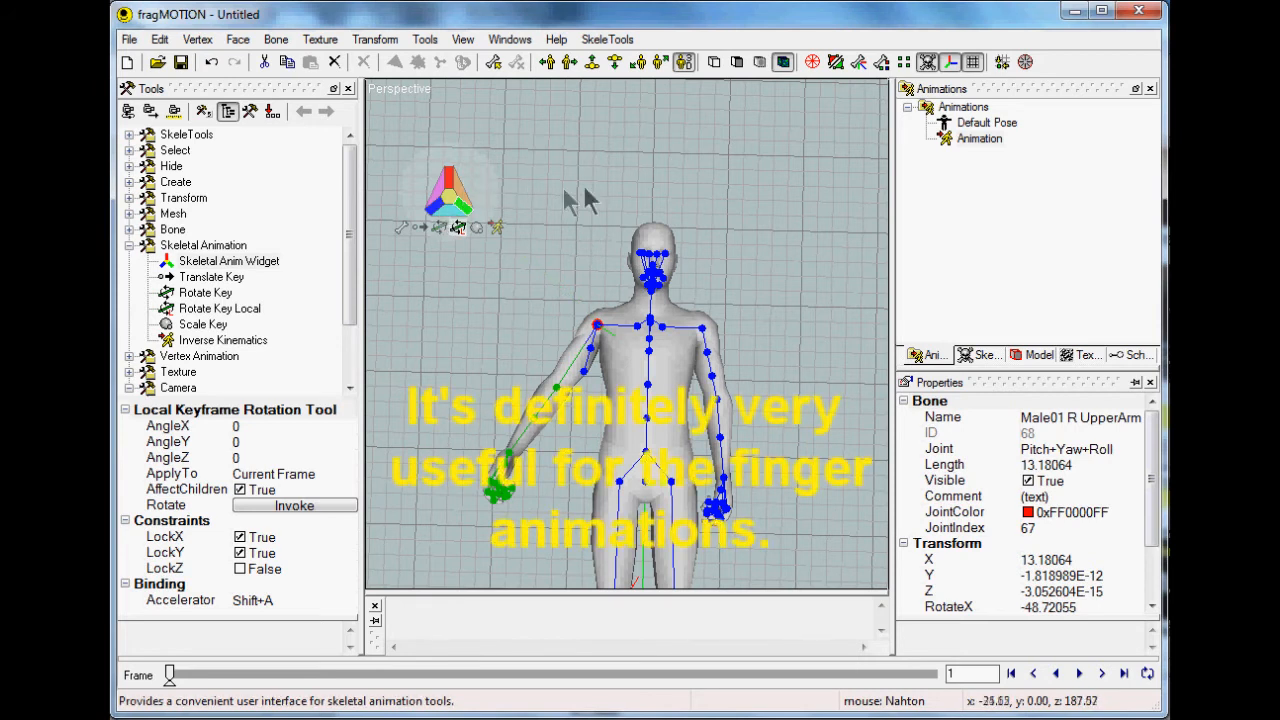
scroll(610, 270, up, 1)
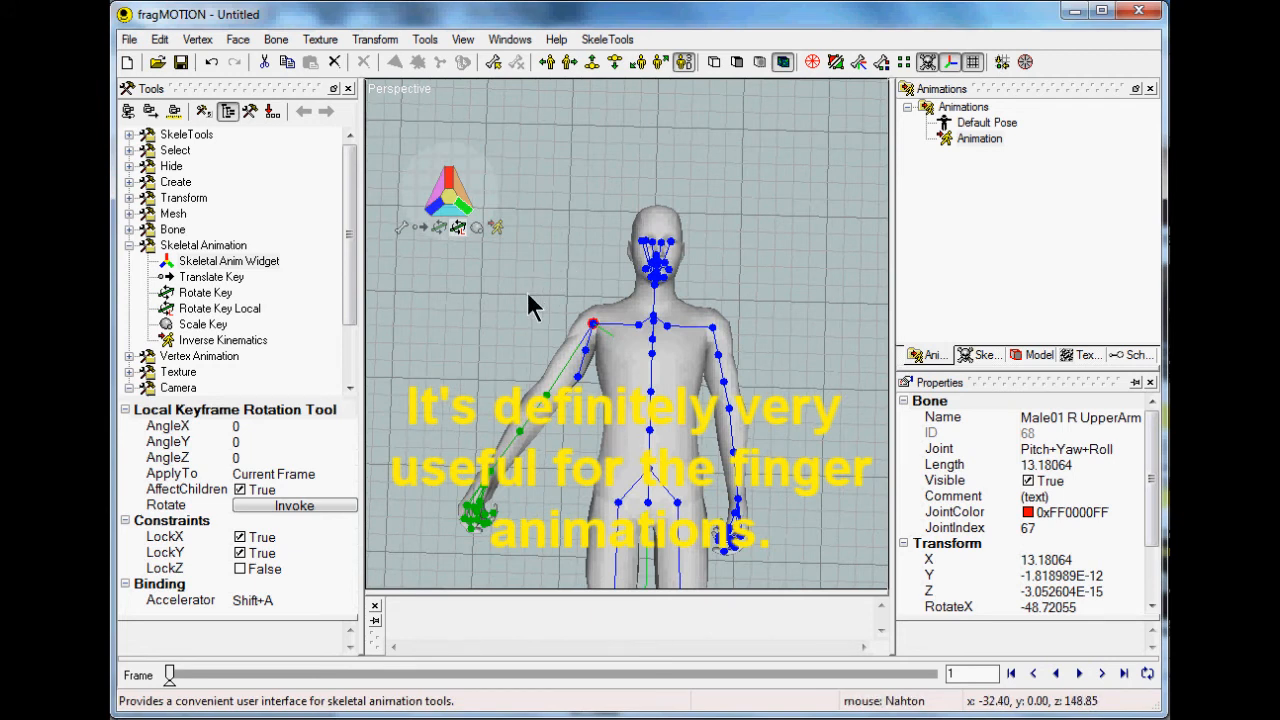
scroll(537, 289, up, 2)
middle_drag(537, 290, 534, 291)
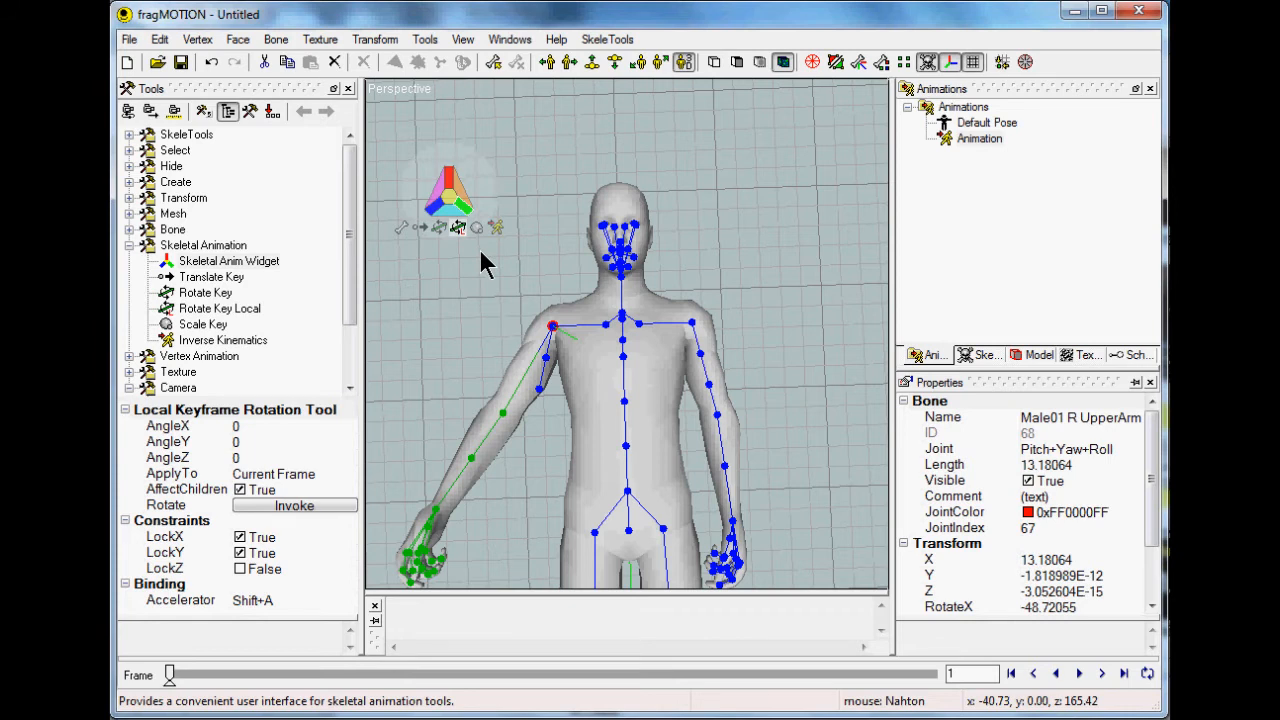
middle_drag(500, 277, 517, 280)
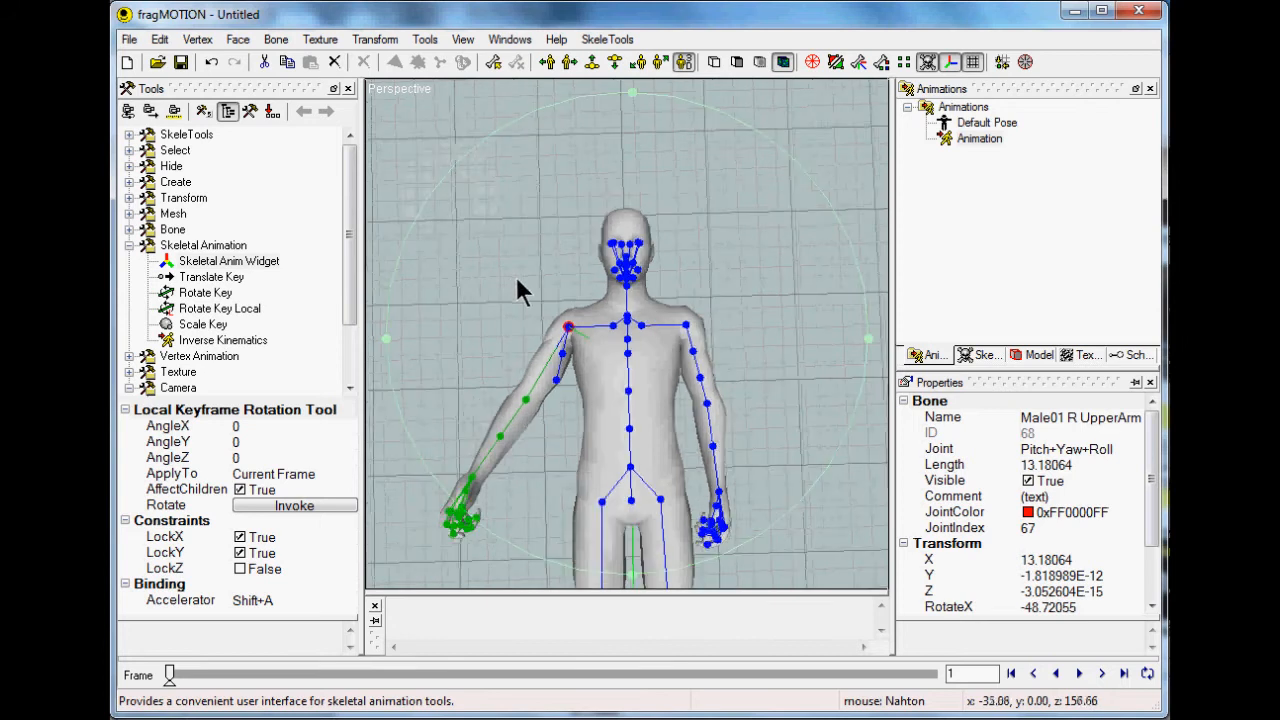
scroll(517, 280, down, 2)
scroll(517, 280, up, 1)
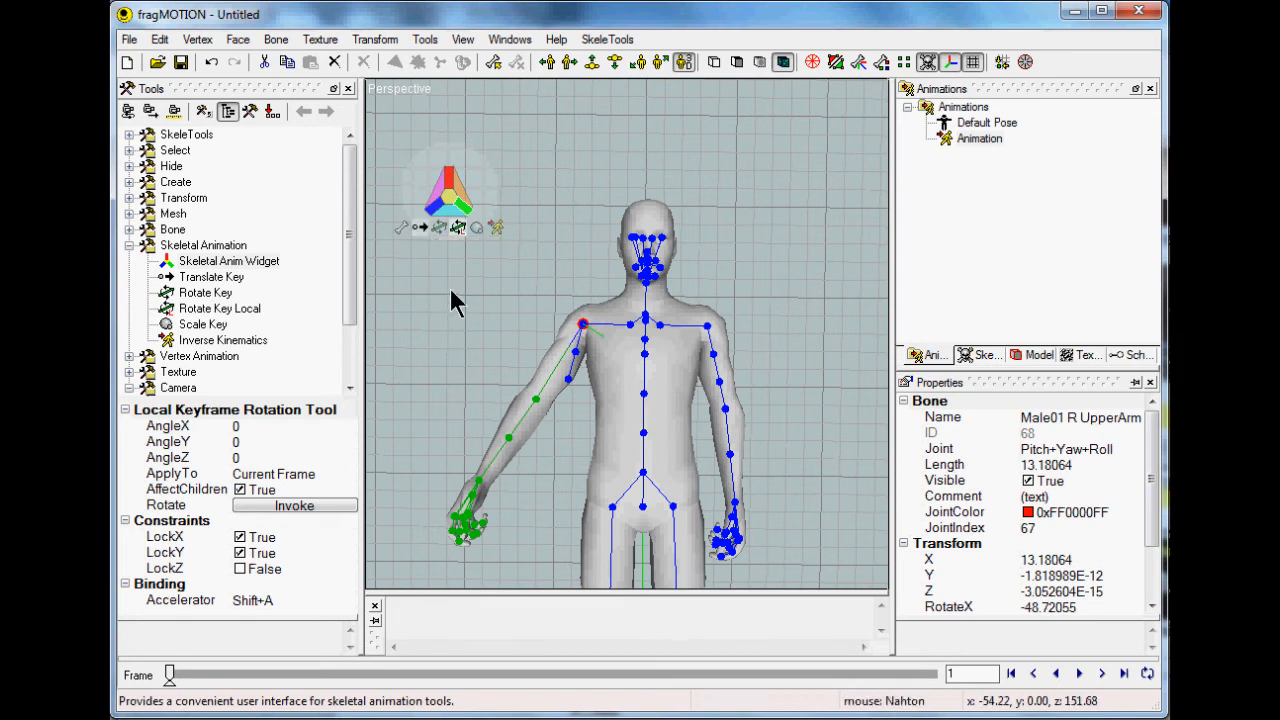
Try to select the Male01 Root bone at the pelvis for moving with Translate Key.
click(423, 228)
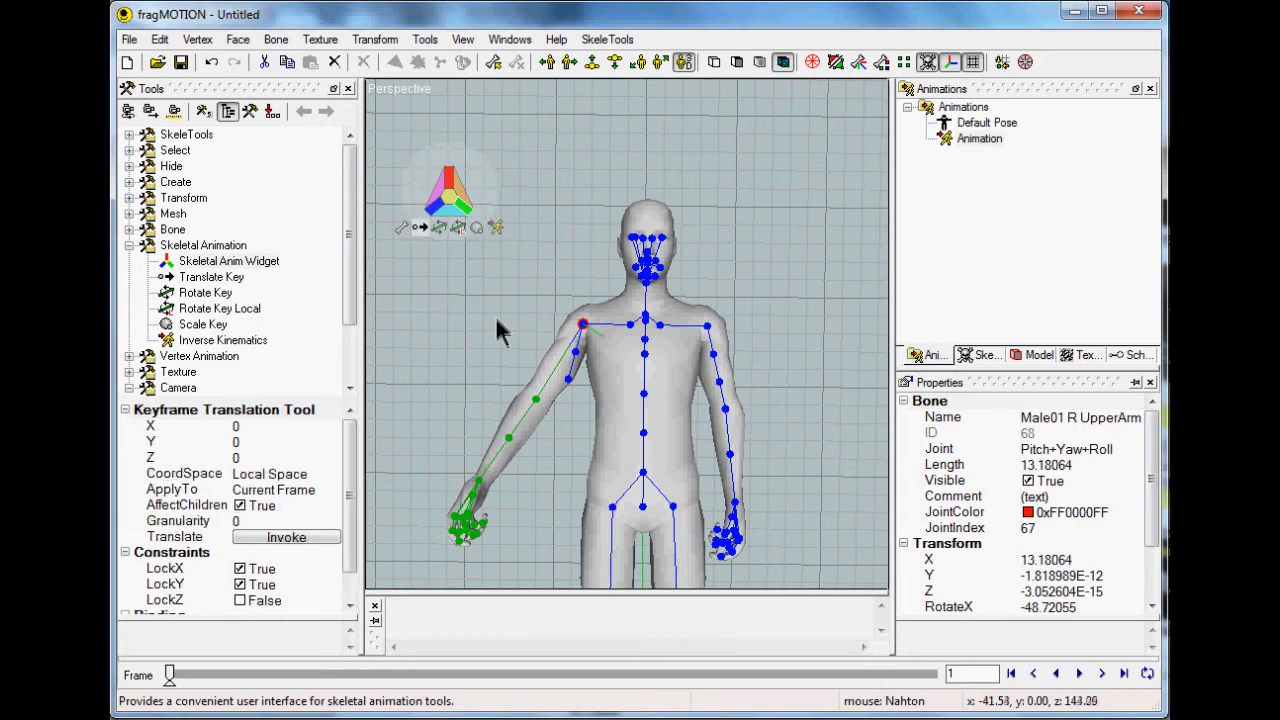
scroll(495, 321, down, 5)
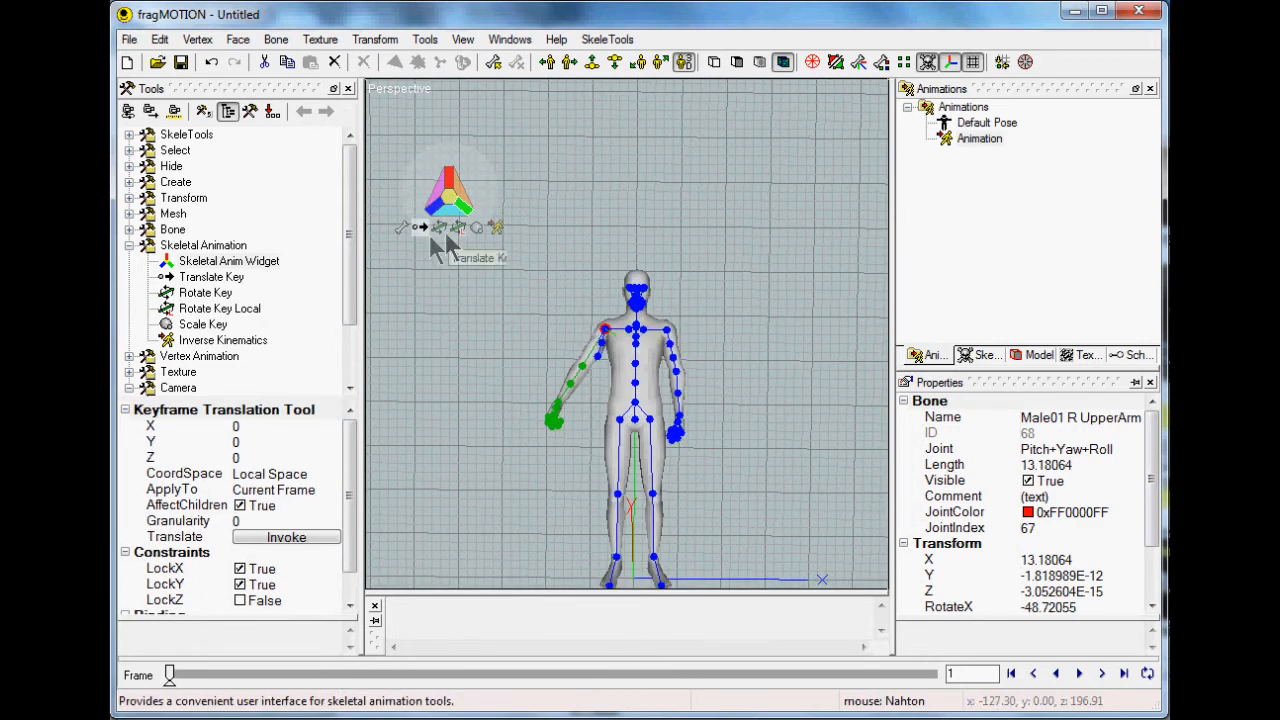
middle_drag(483, 296, 478, 234)
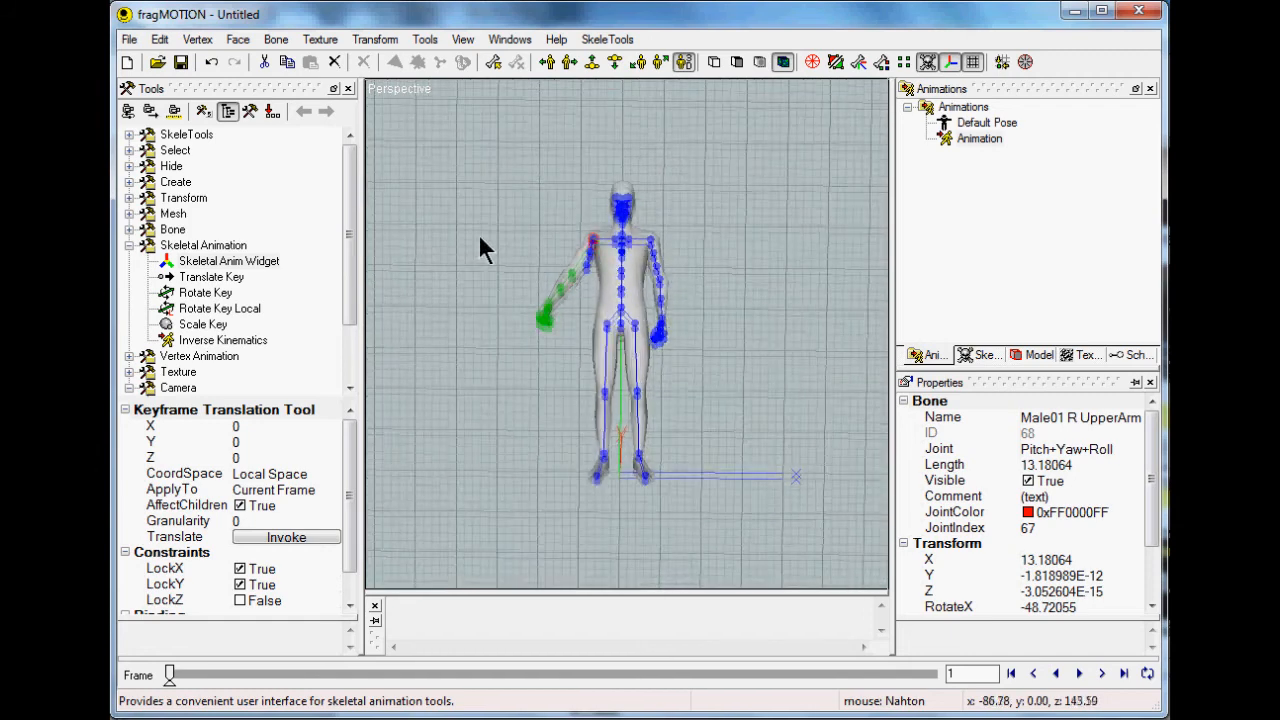
scroll(485, 243, up, 2)
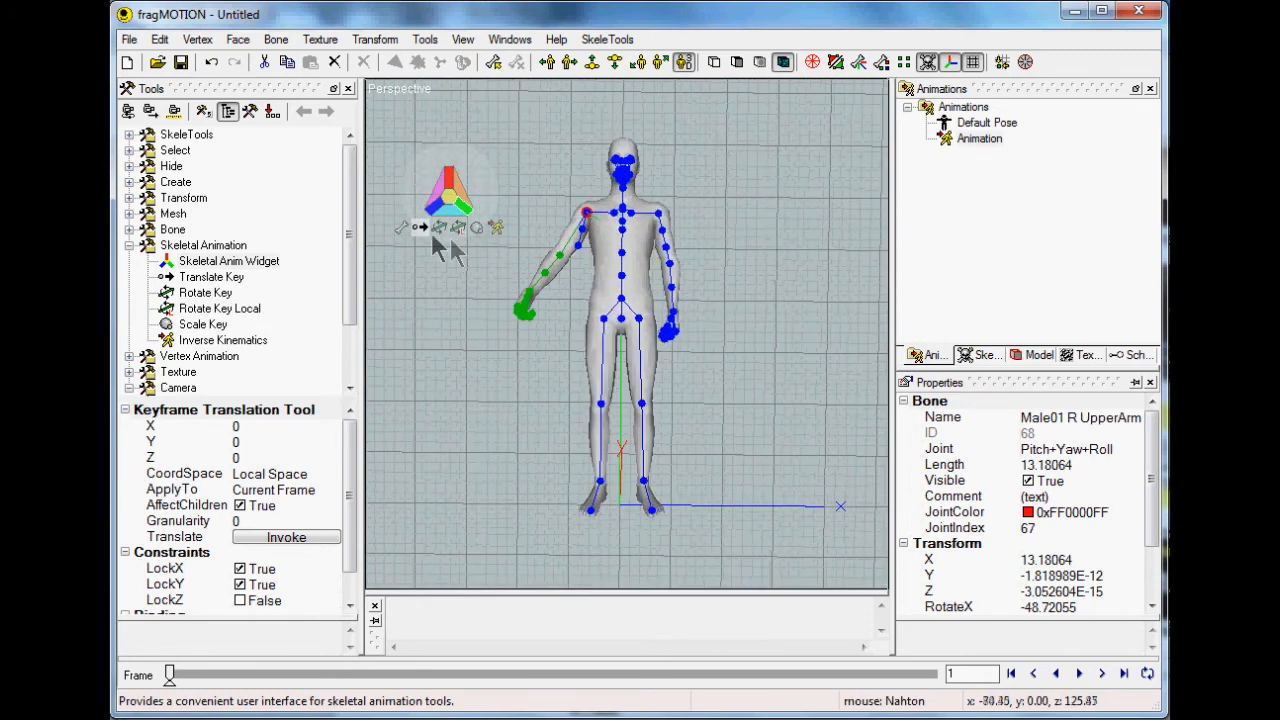
click(402, 227)
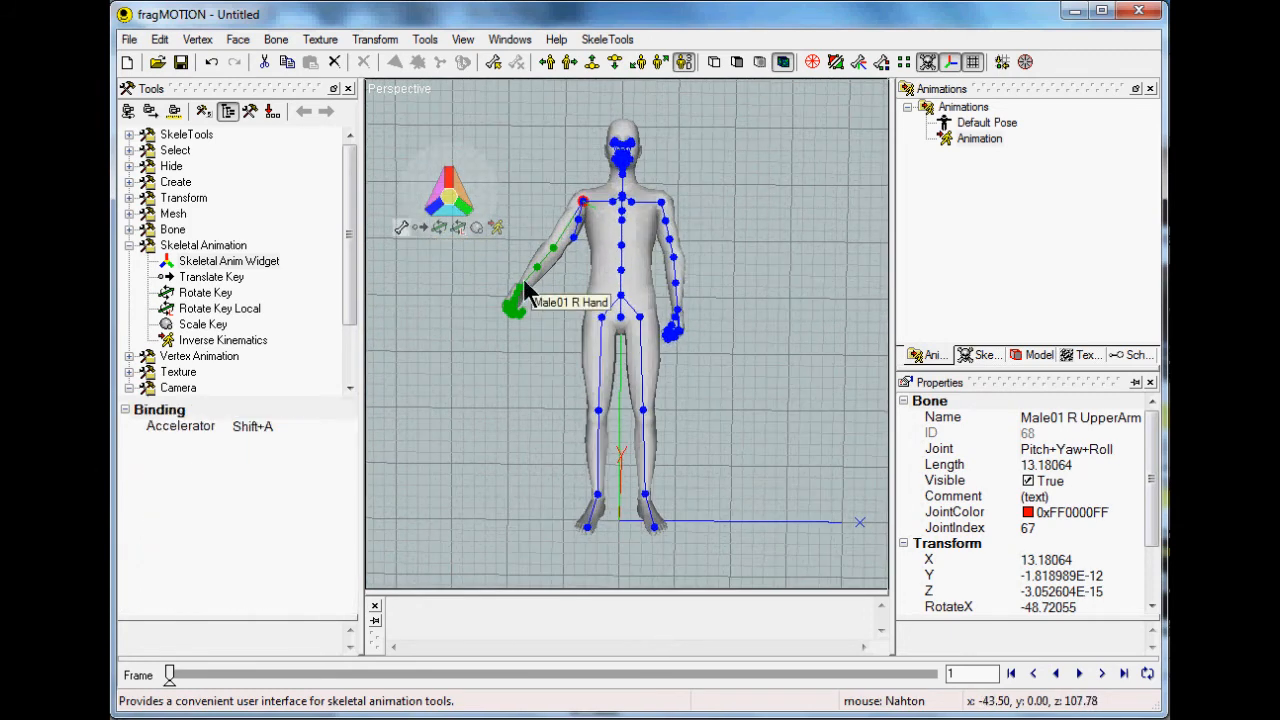
click(621, 319)
click(627, 326)
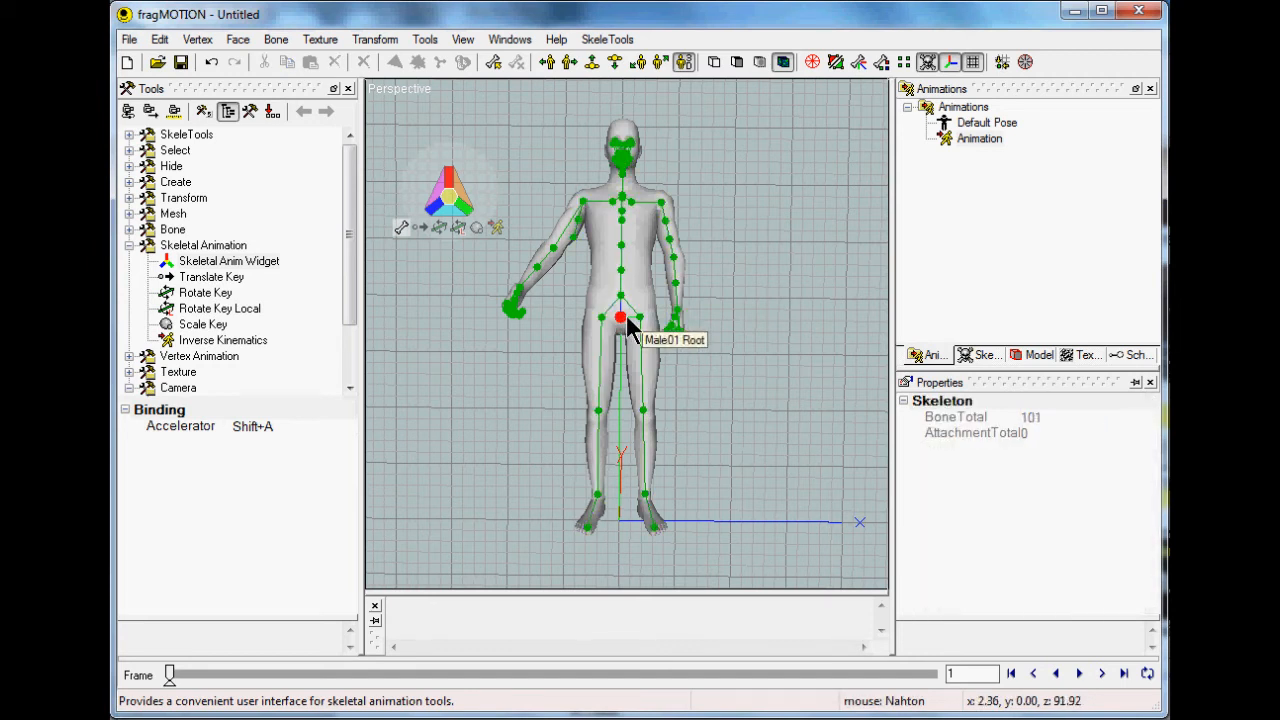
click(419, 227)
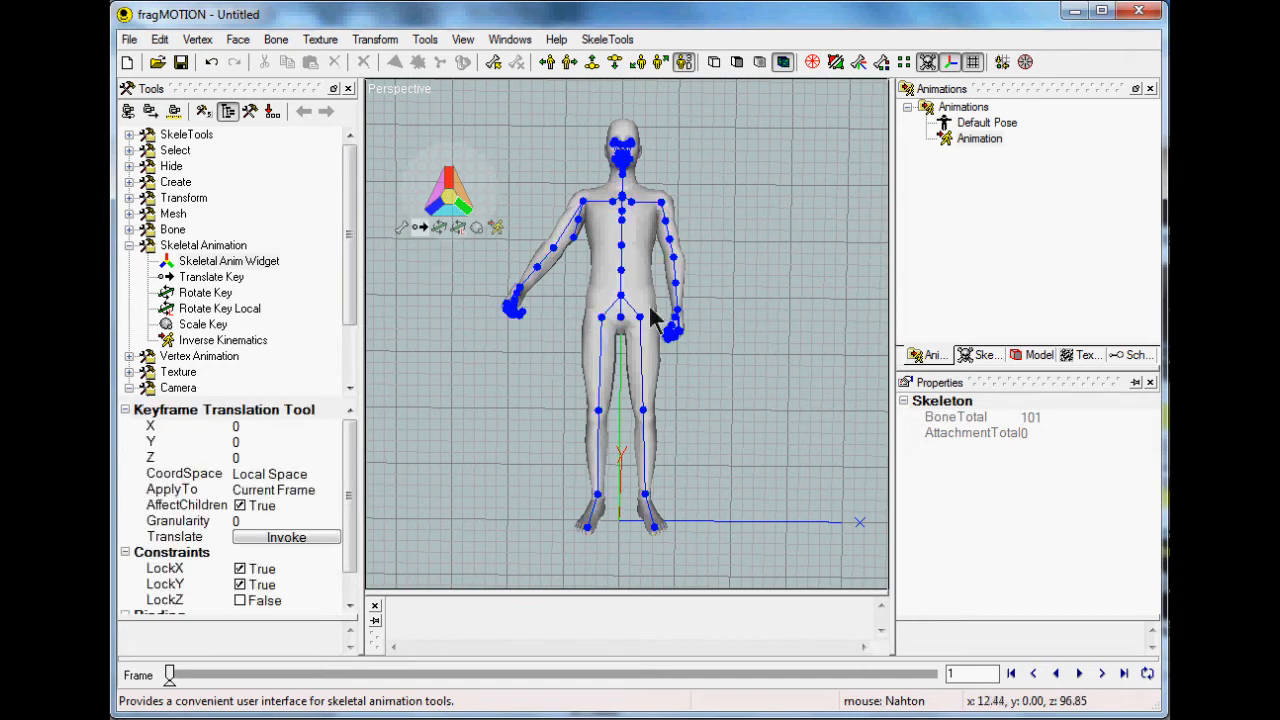
Select the Male01 Root bone and move the whole character slightly along X with Translate Key, keeping Y and Z locked.
click(401, 228)
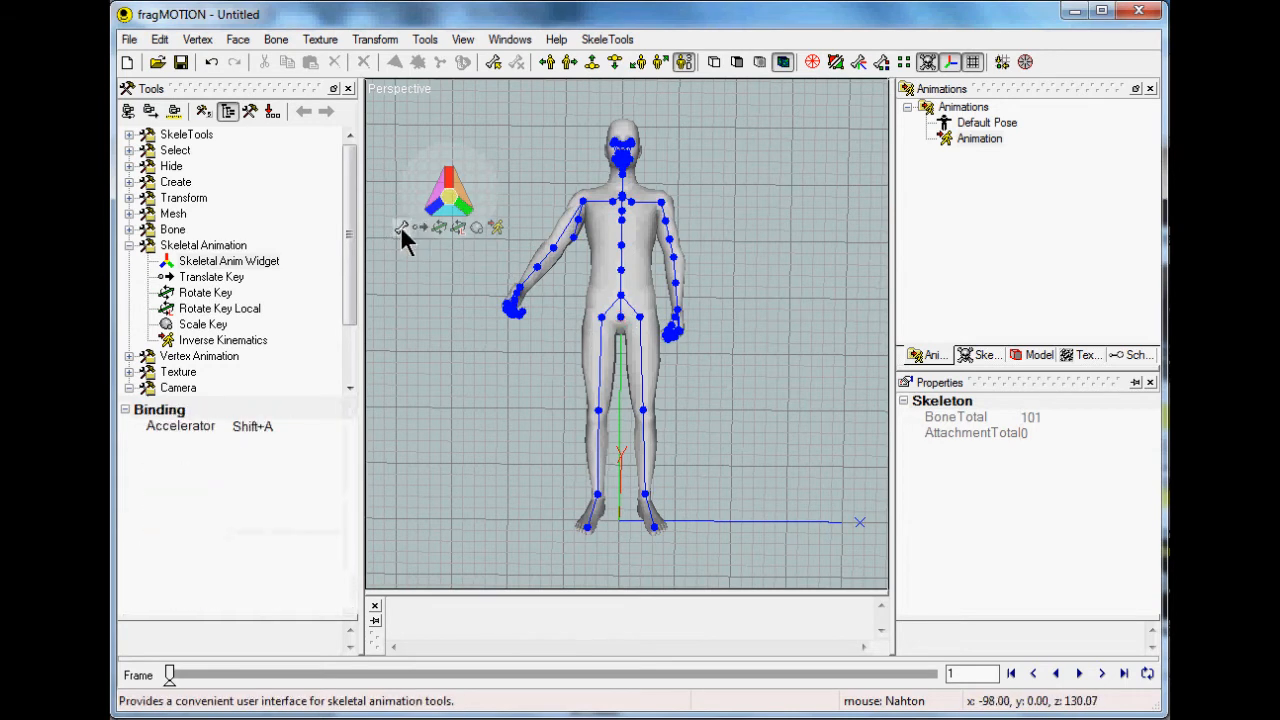
click(620, 320)
click(622, 321)
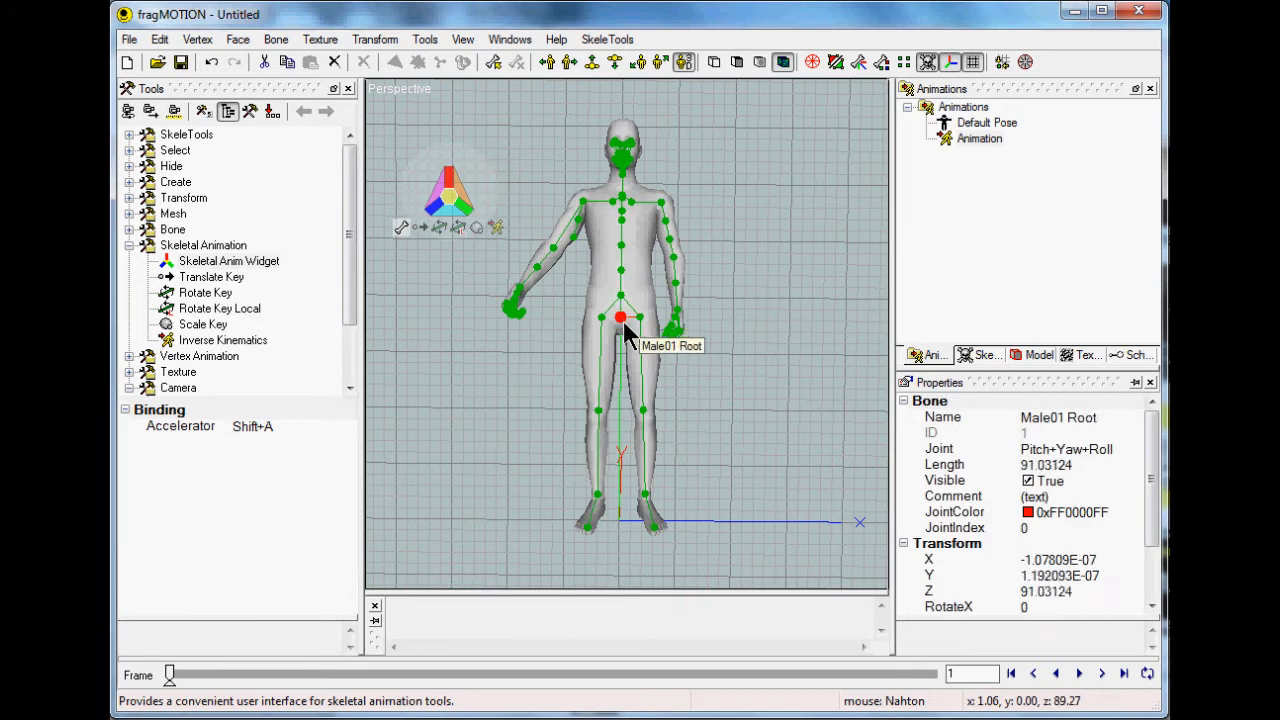
click(421, 227)
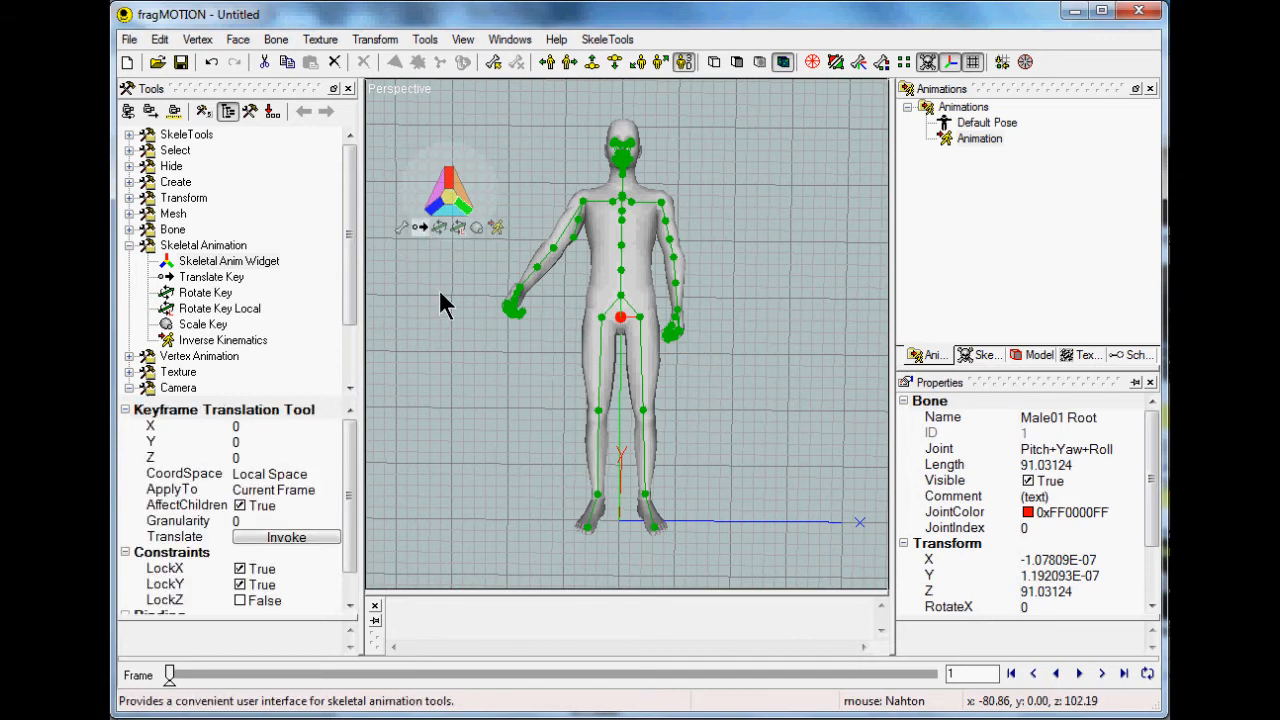
click(435, 213)
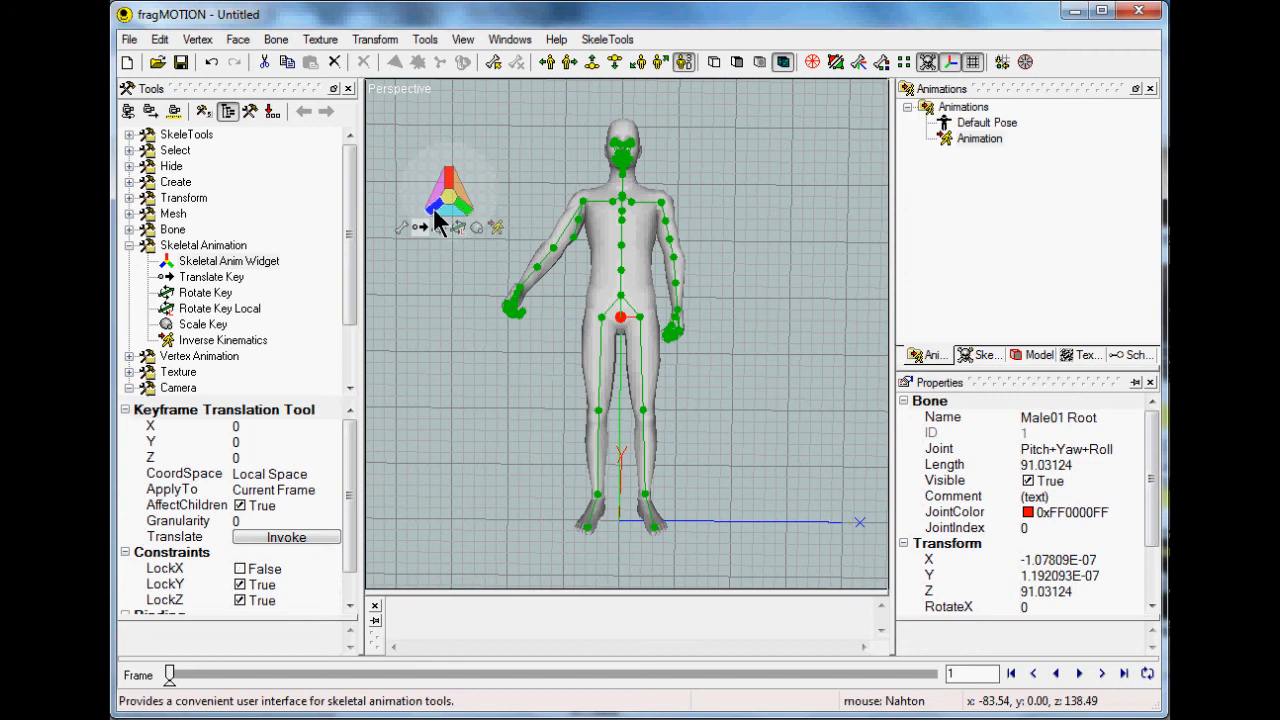
drag(468, 362, 450, 420)
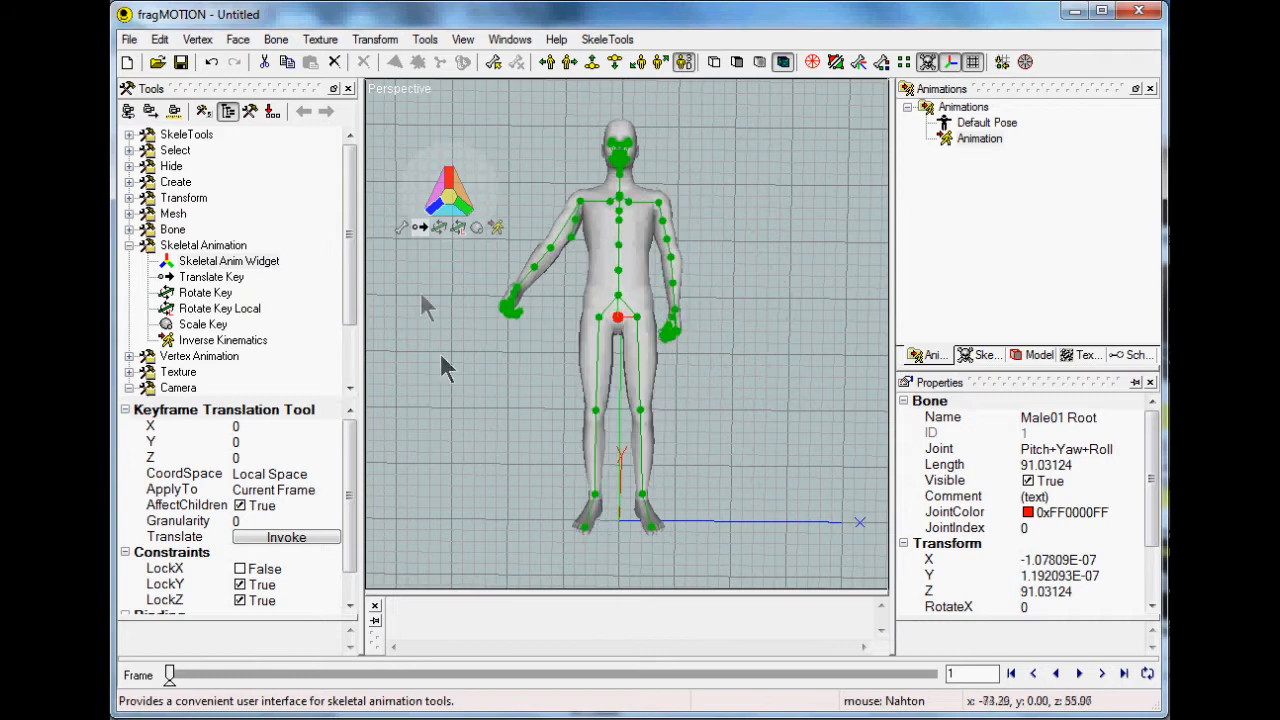
Move the Male01 Root bone with Translate Key, first with only Y unlocked and again with only Z unlocked.
click(448, 190)
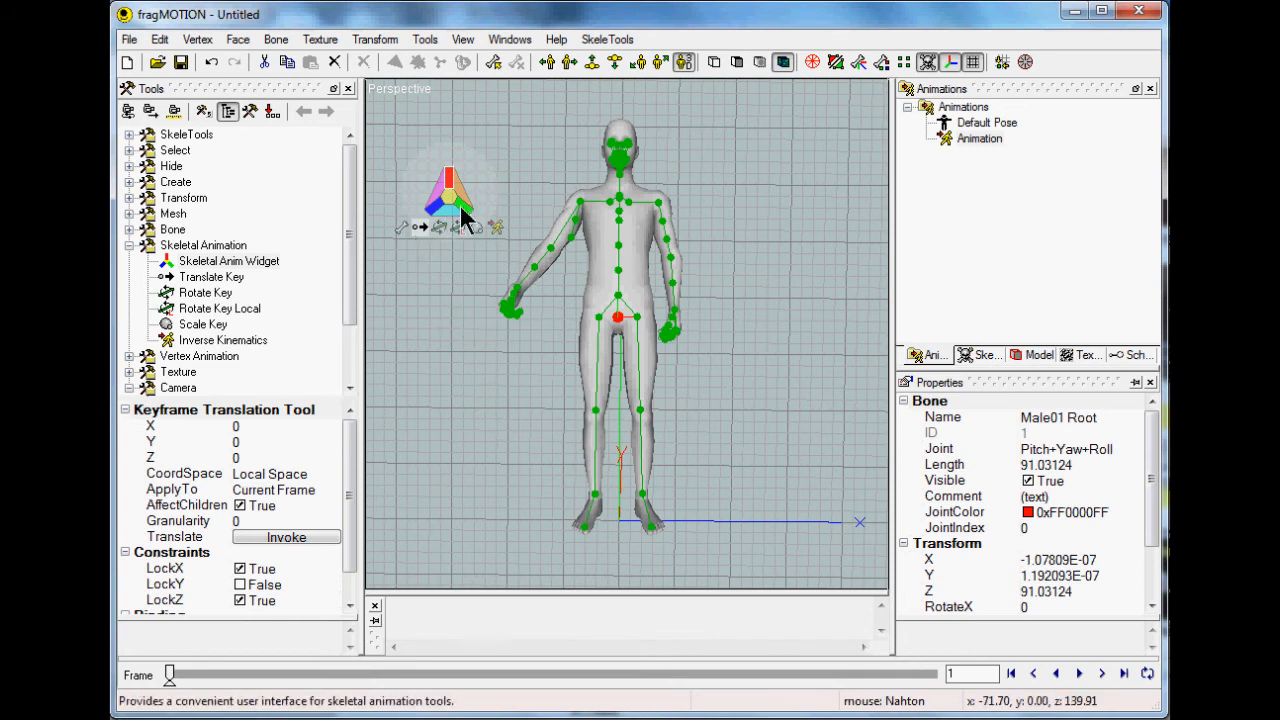
middle_drag(454, 374, 471, 437)
drag(471, 409, 477, 240)
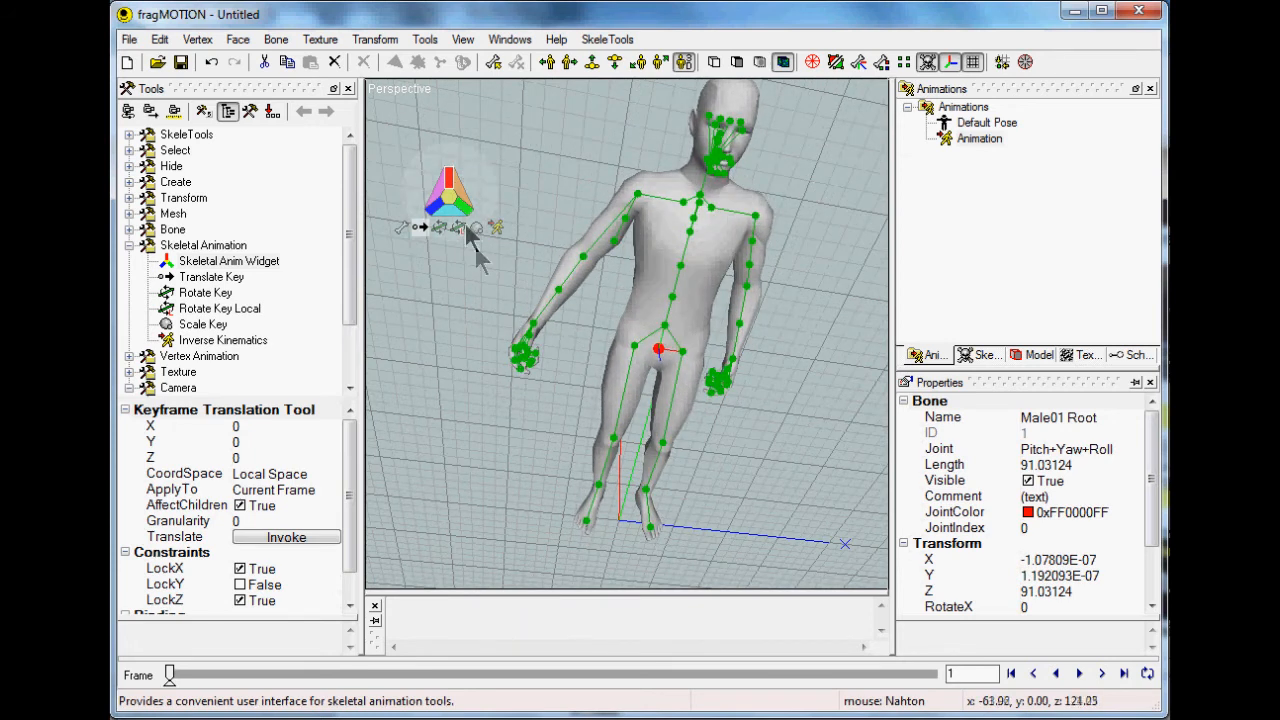
click(458, 212)
drag(489, 278, 510, 305)
middle_drag(485, 349, 447, 306)
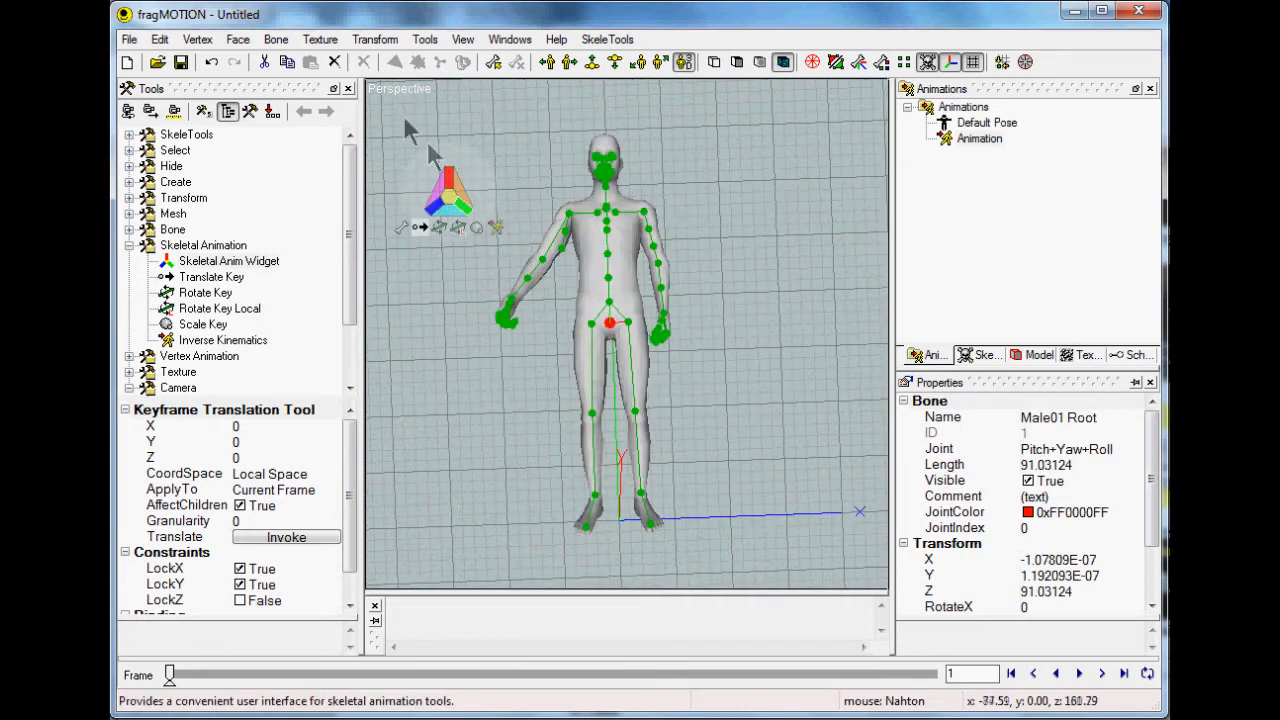
Undo the root bone translations and right arm rotations until the character is back in its original pose.
click(206, 66)
click(206, 66)
click(207, 66)
click(209, 61)
click(209, 61)
click(209, 61)
click(209, 61)
click(210, 62)
click(210, 62)
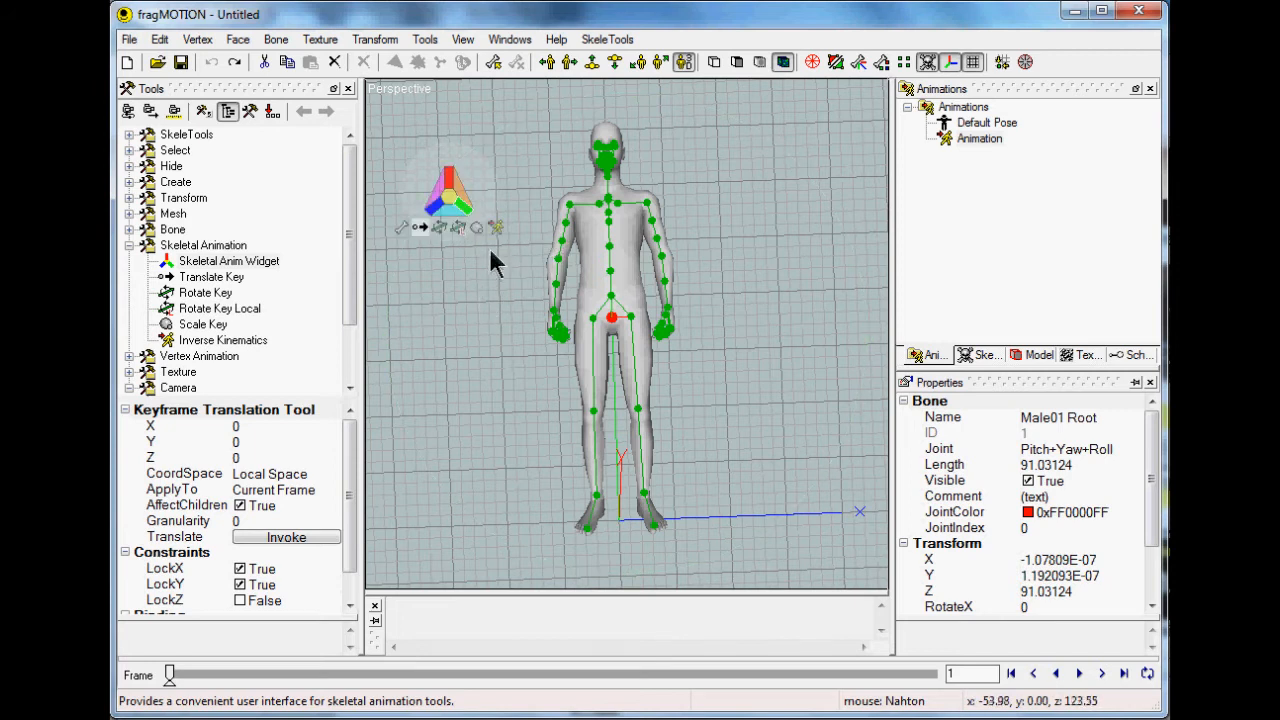
Scale the whole character uniformly from the Male01 Root bone with Scale Key and undo the scaling.
click(475, 227)
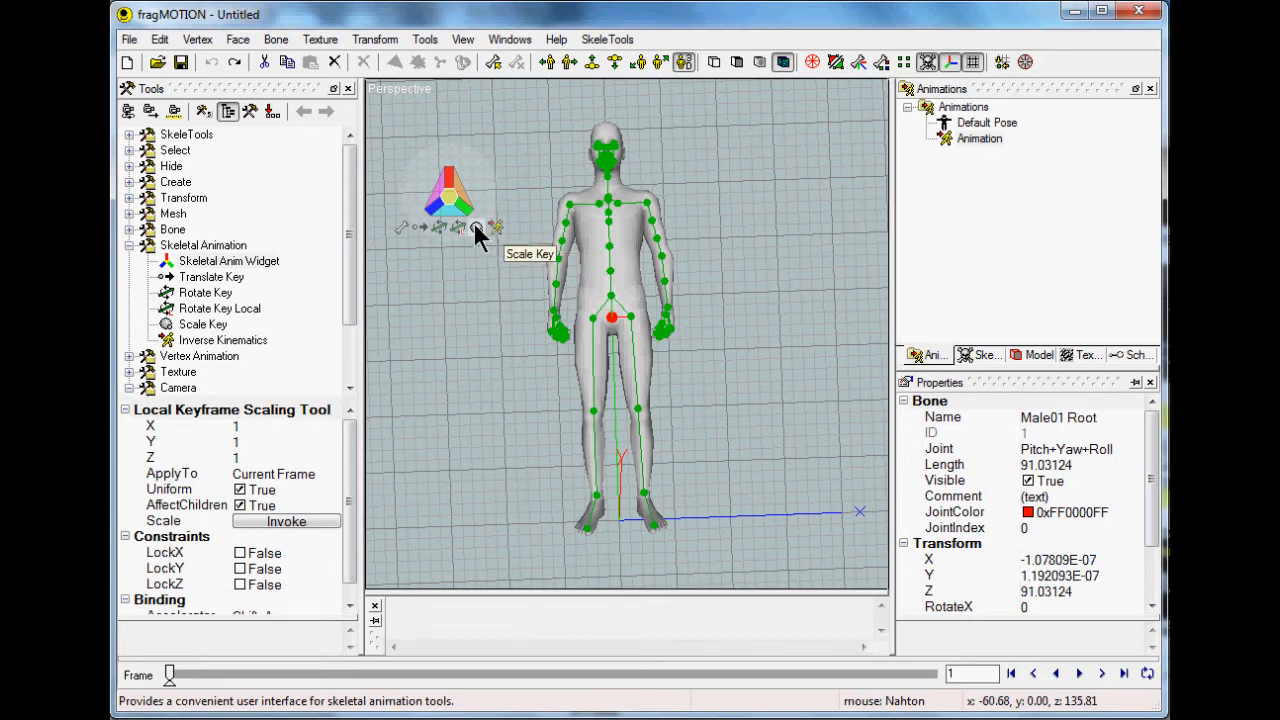
drag(502, 313, 634, 337)
click(213, 62)
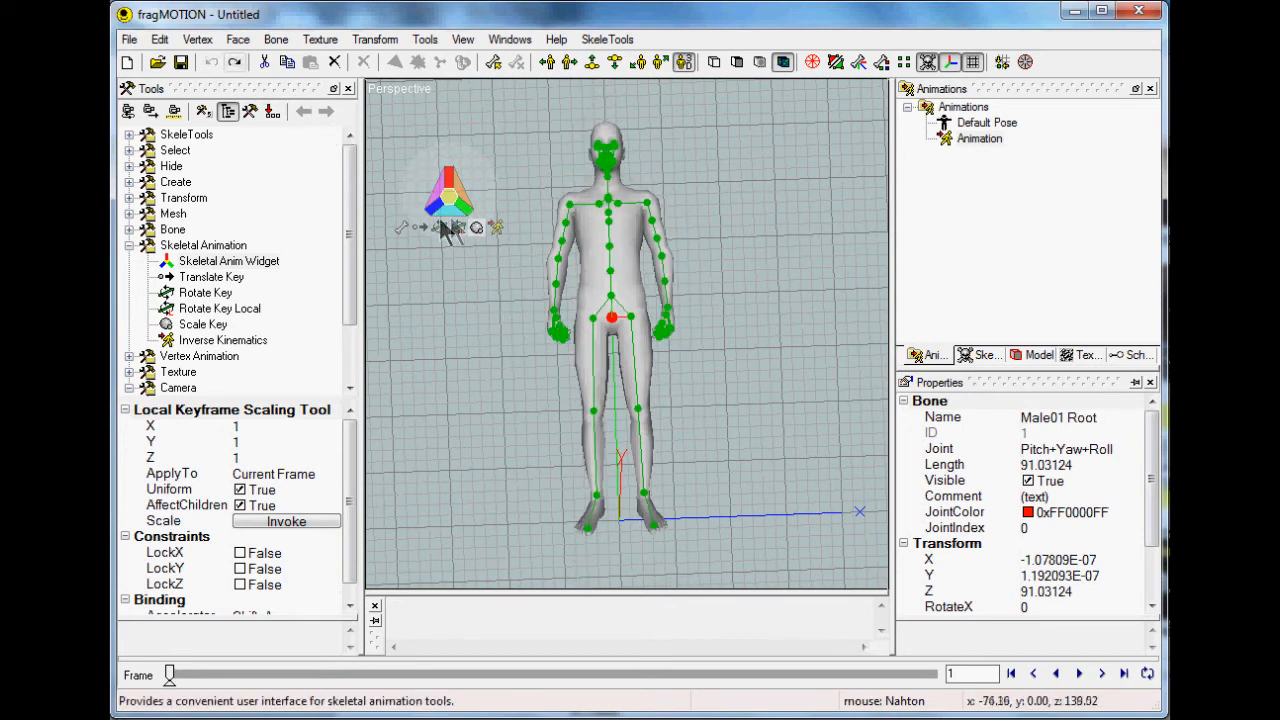
Switch the widget to Inverse Kinematics for the Male01 Root bone and reposition the widget and the floating bone toolbar in the viewport.
click(497, 234)
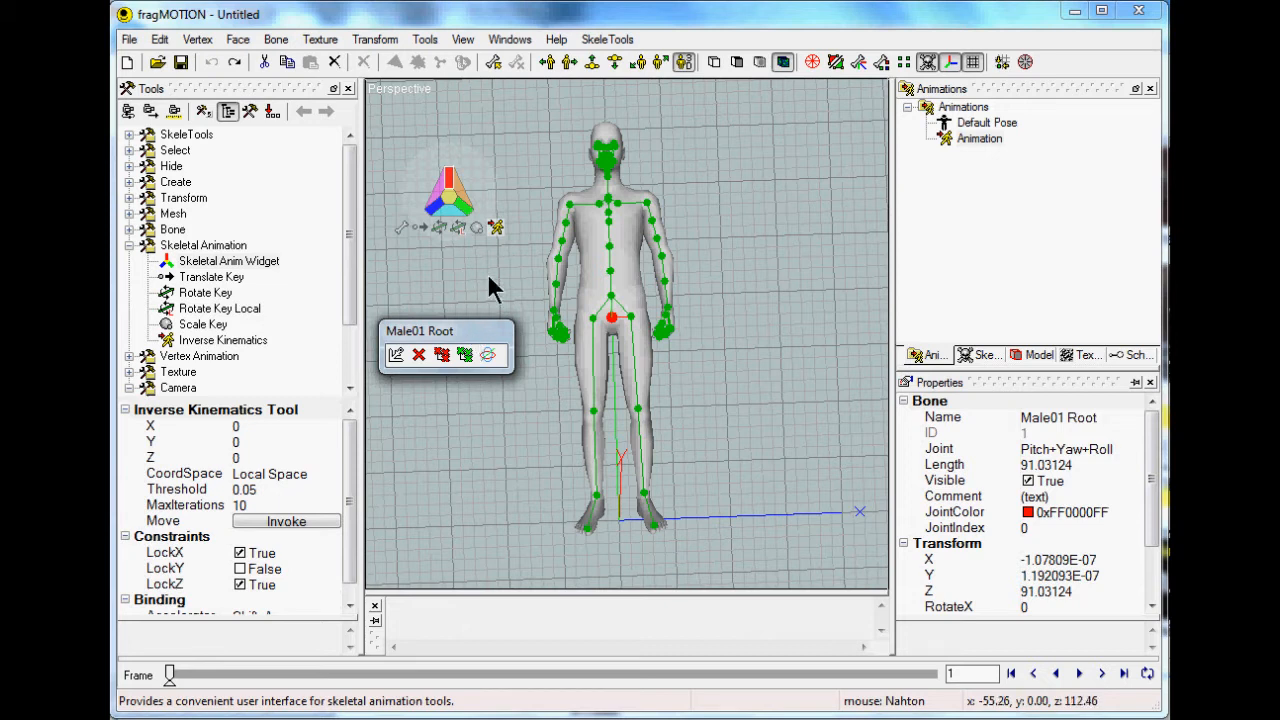
middle_drag(487, 273, 486, 291)
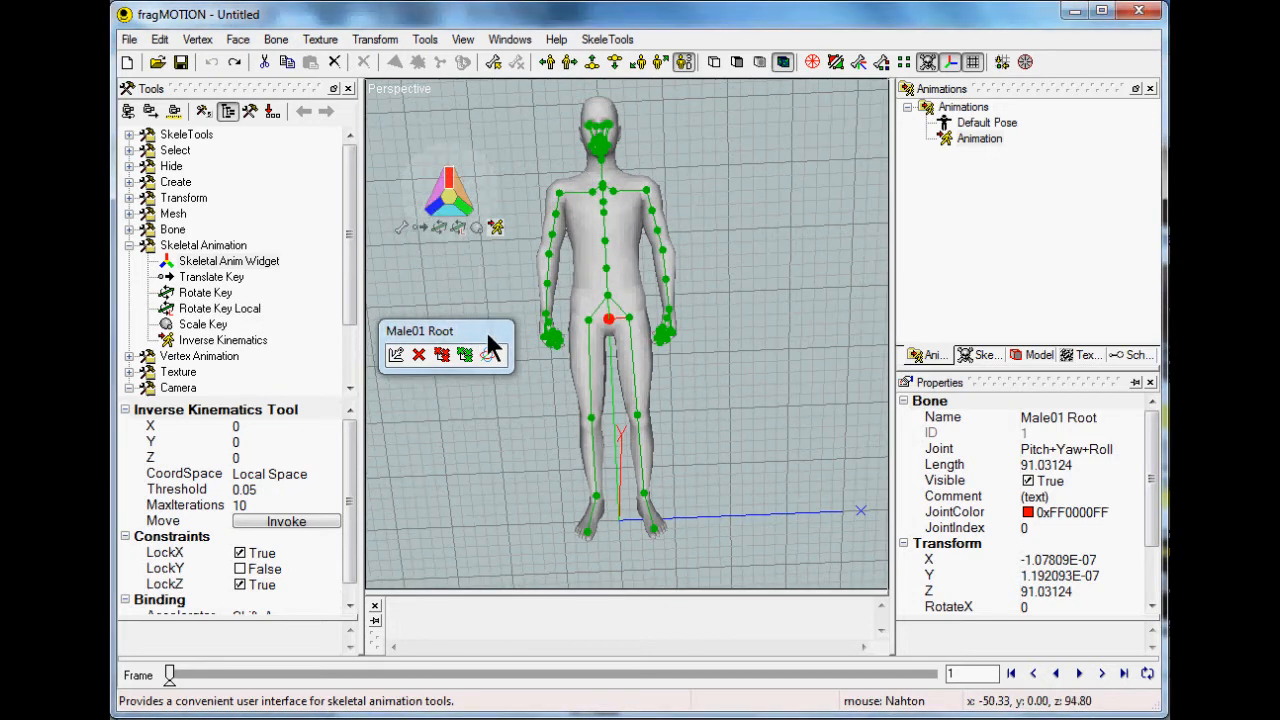
mouse_move(472, 188)
drag(472, 188, 482, 169)
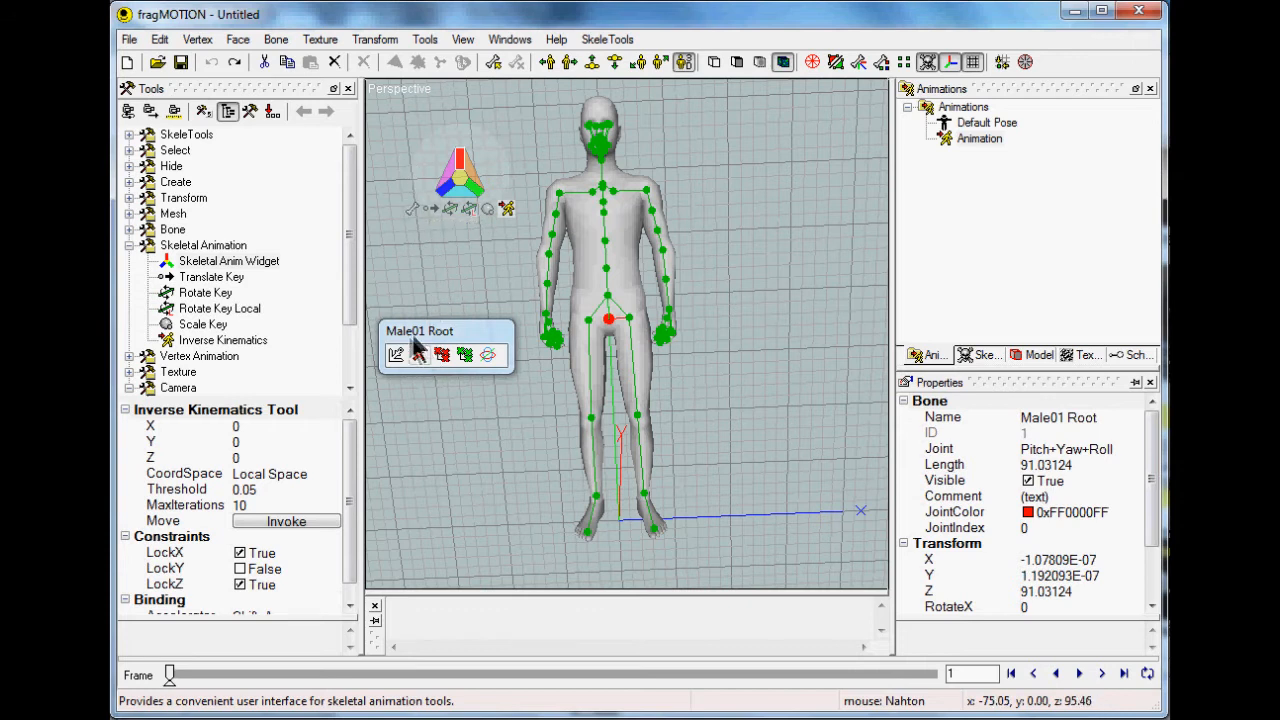
mouse_move(421, 332)
mouse_down()
mouse_move(426, 307)
mouse_move(413, 328)
mouse_up()
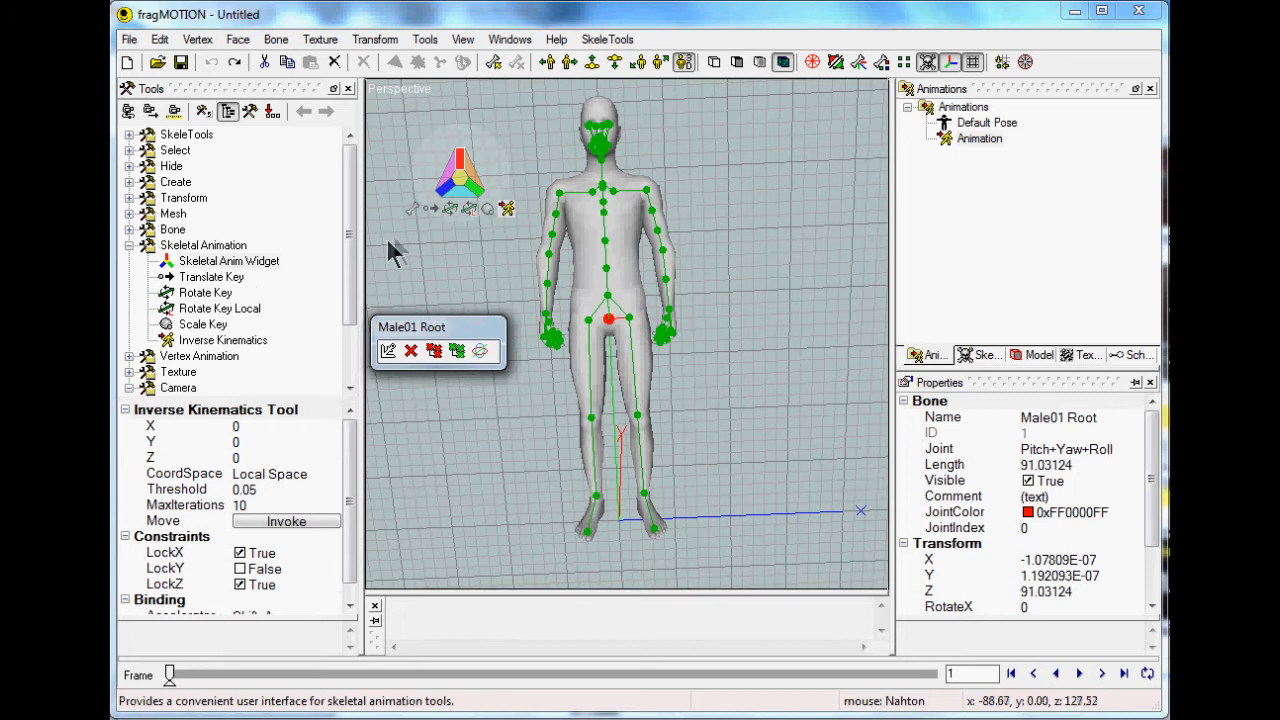
drag(436, 330, 454, 316)
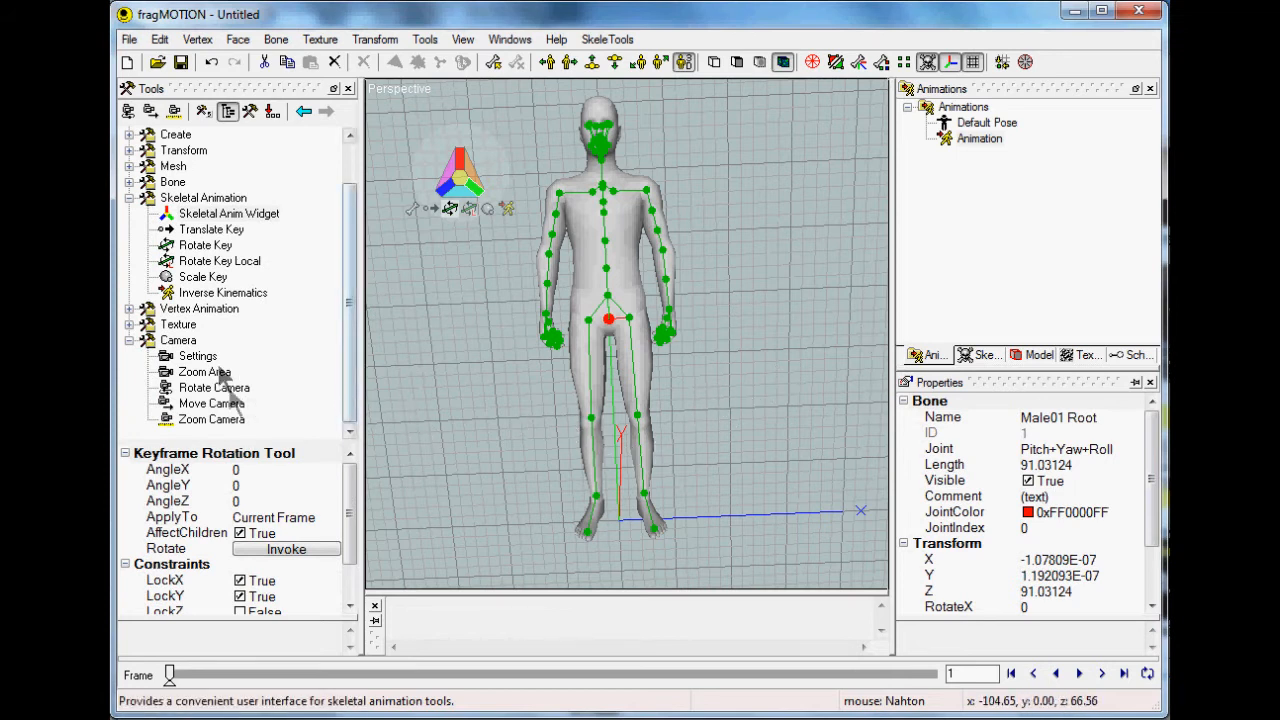
Activate the Rotate Camera tool and orbit the view around the (0,0,0) look-at point.
click(190, 341)
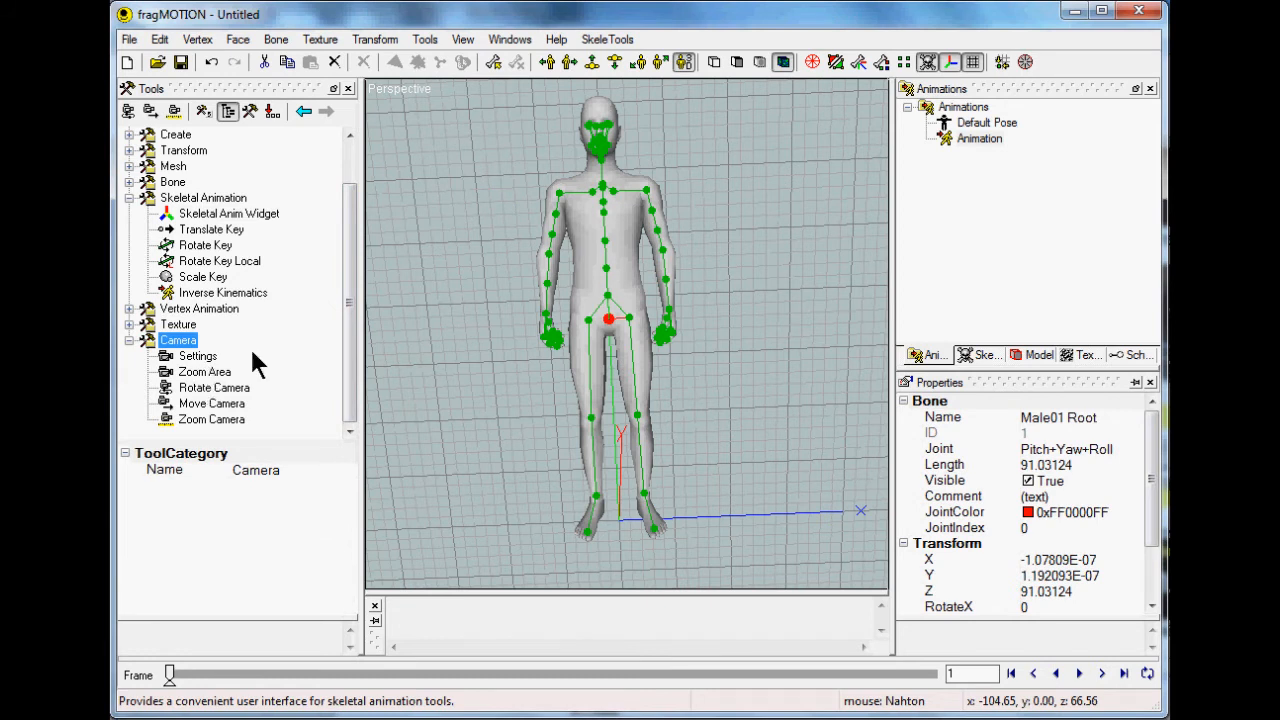
middle_drag(486, 349, 465, 330)
click(205, 389)
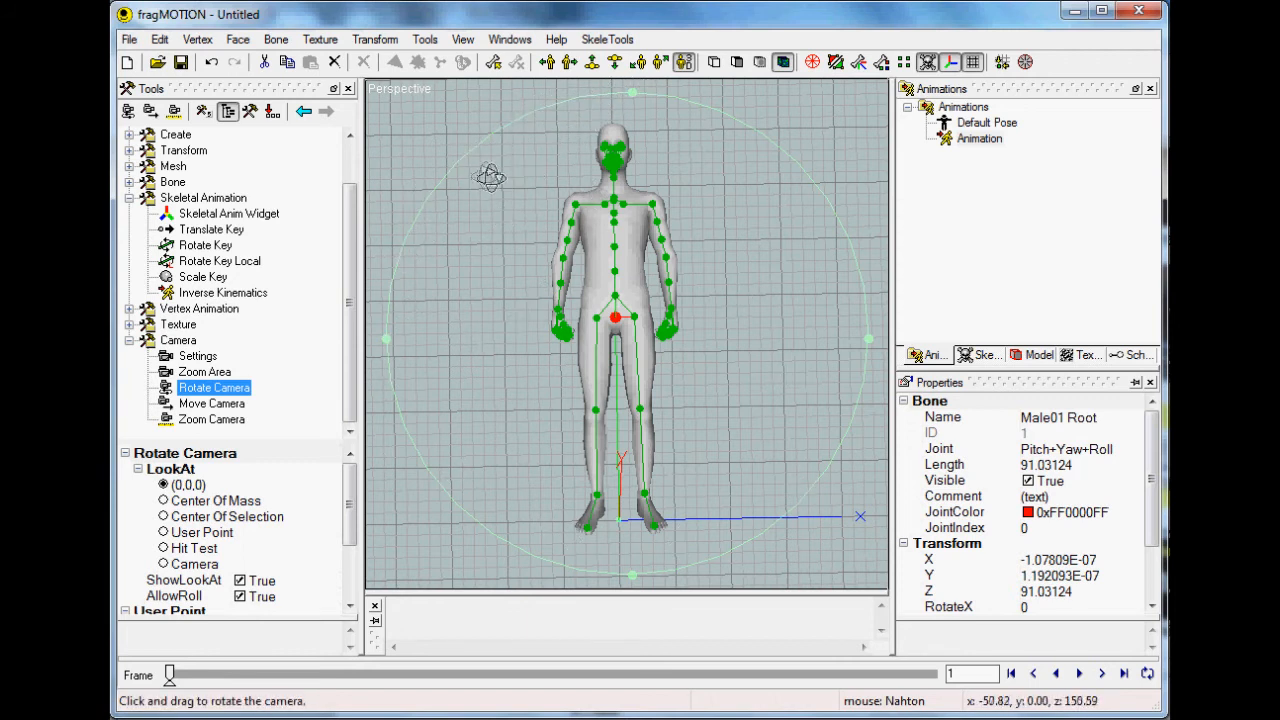
drag(461, 133, 502, 178)
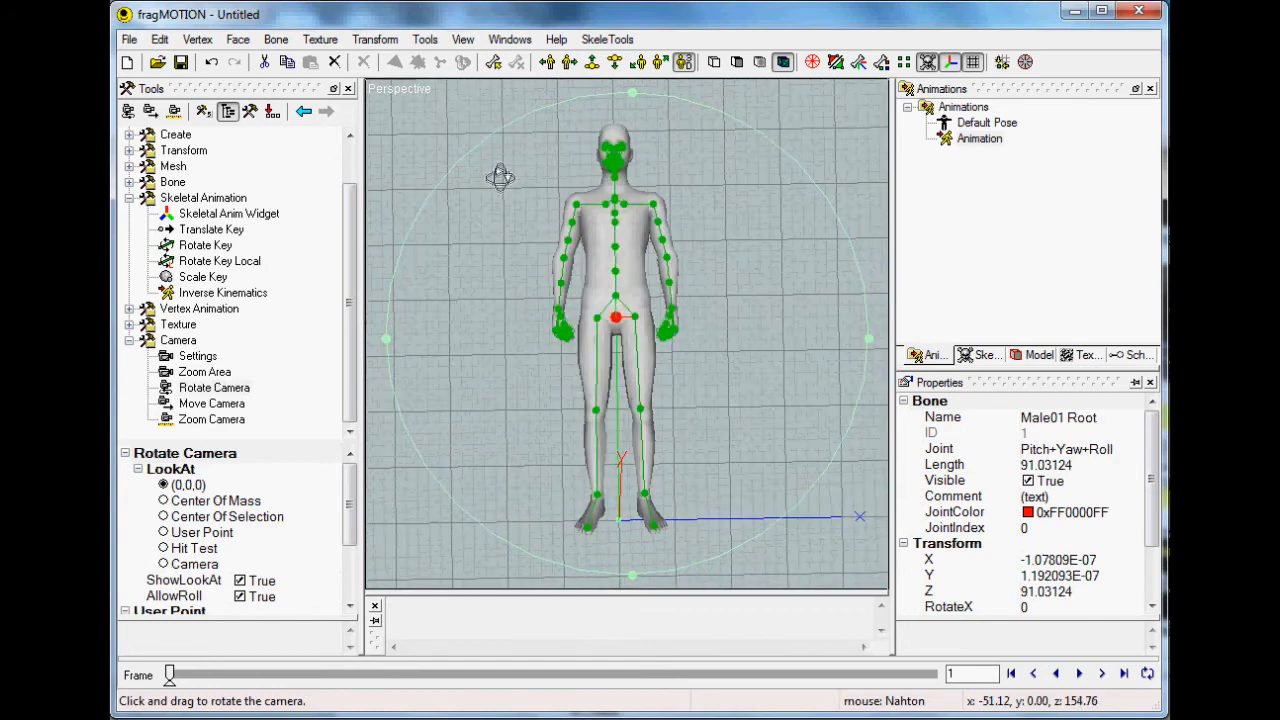
Set the Rotate Camera look-at point to Center Of Mass and orbit and roll the view around the character.
click(165, 501)
drag(490, 310, 503, 285)
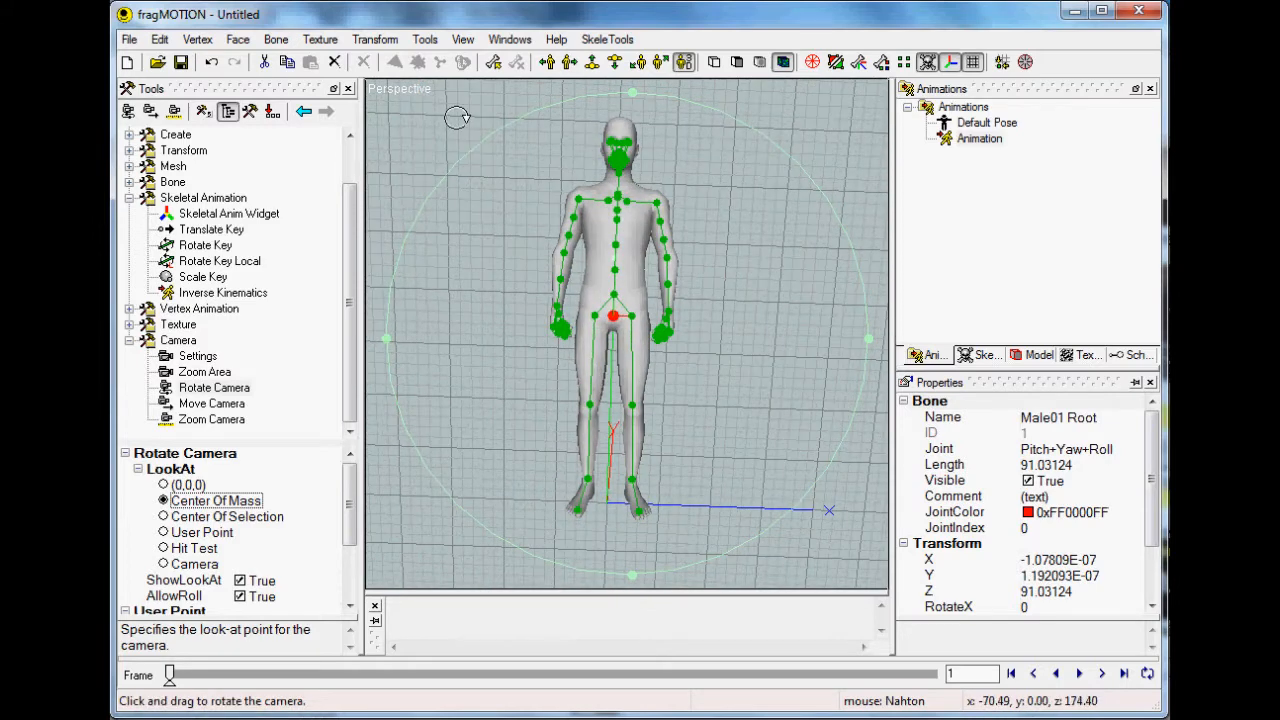
drag(462, 110, 378, 457)
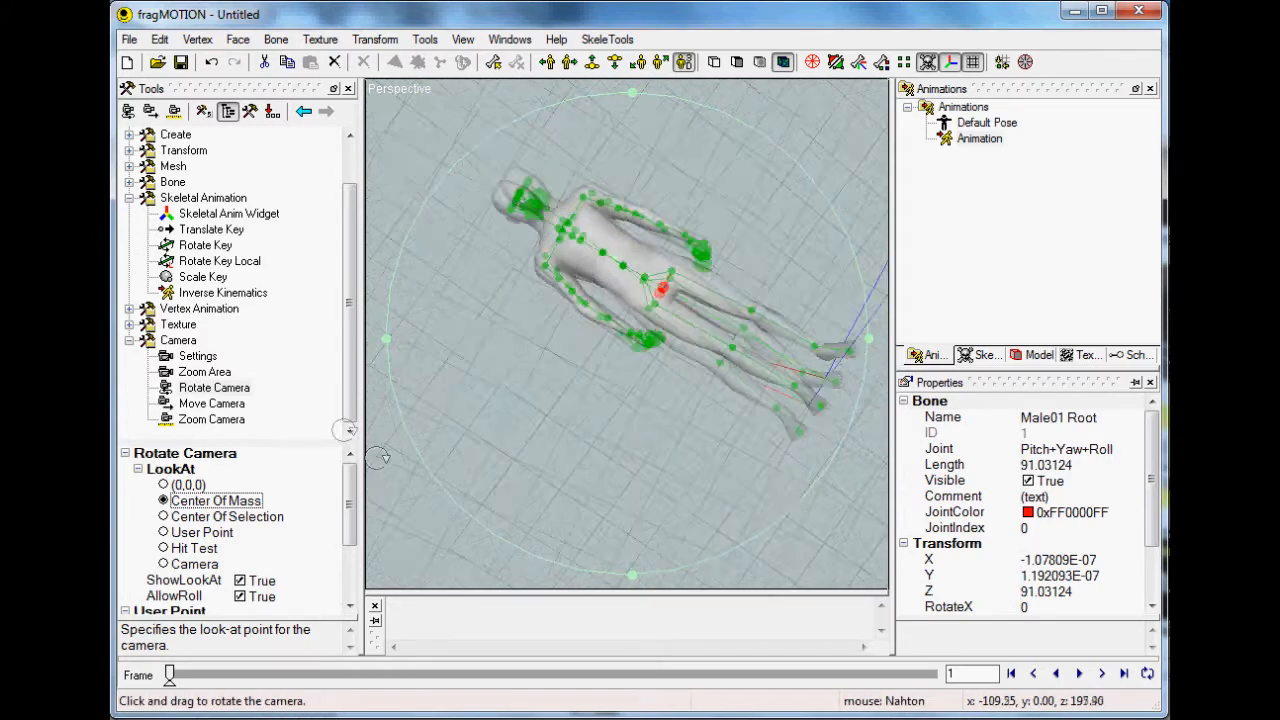
drag(793, 178, 512, 162)
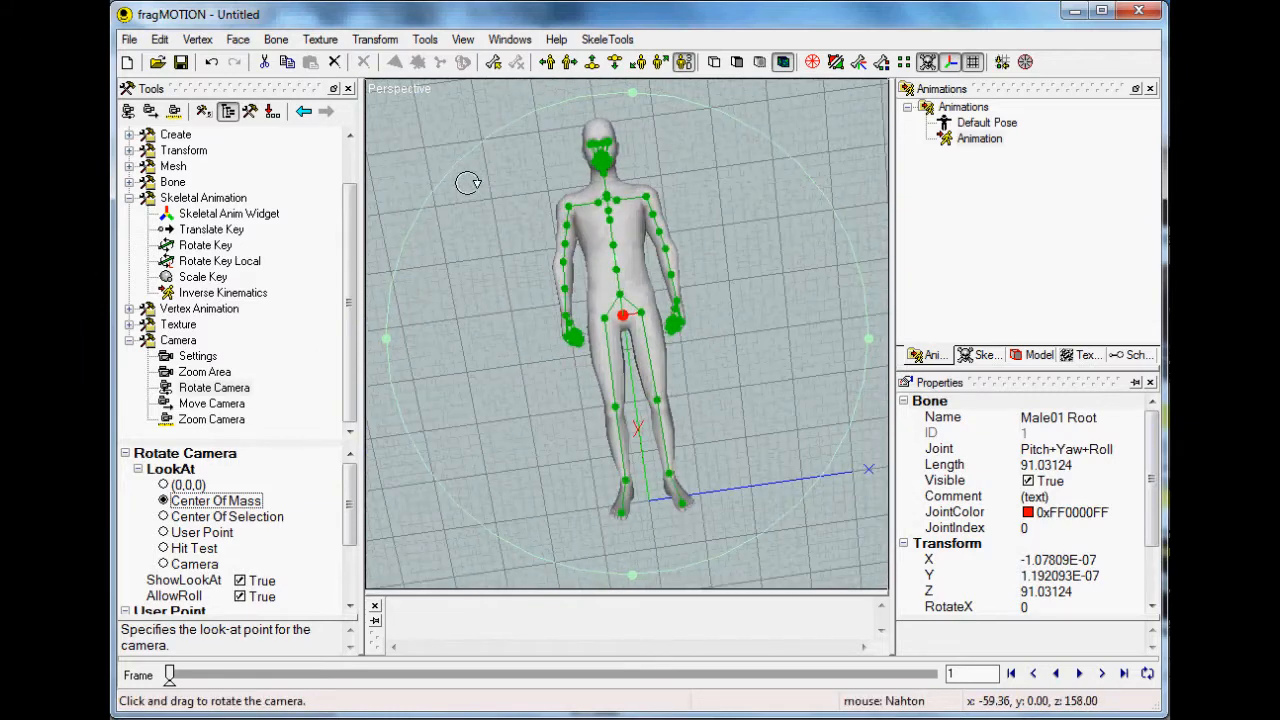
drag(563, 143, 549, 363)
drag(368, 451, 368, 275)
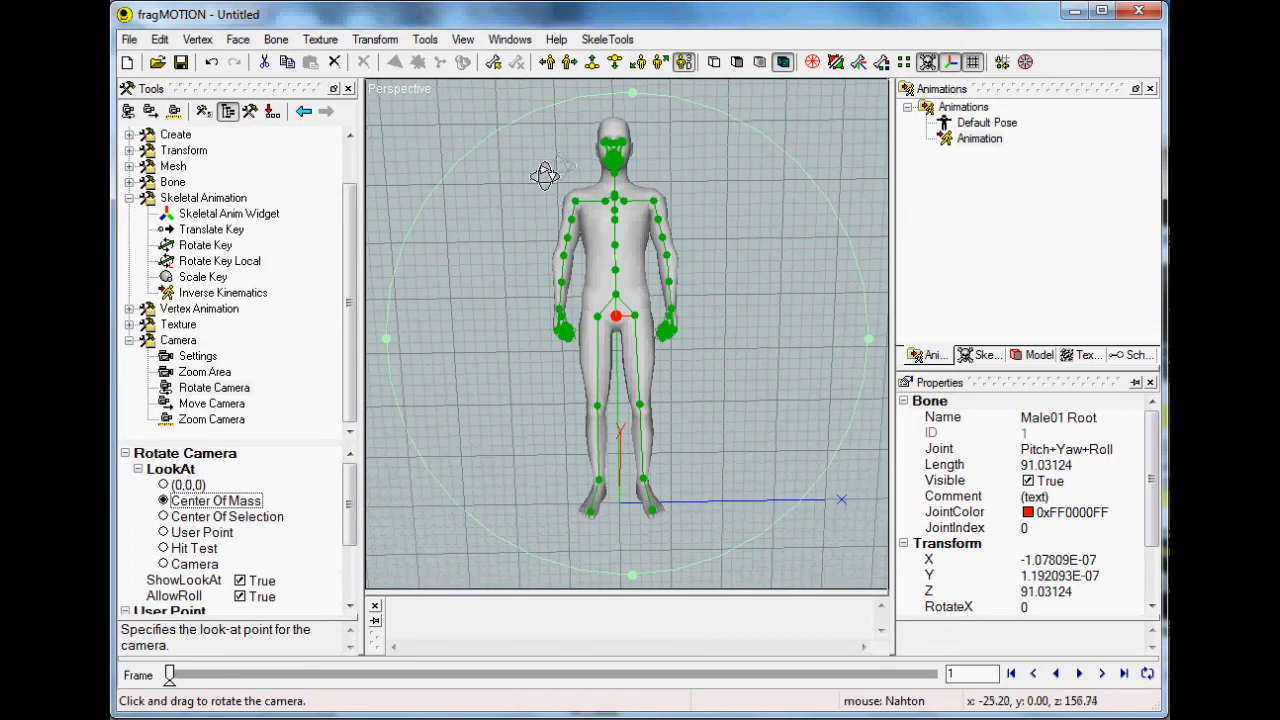
drag(627, 429, 560, 181)
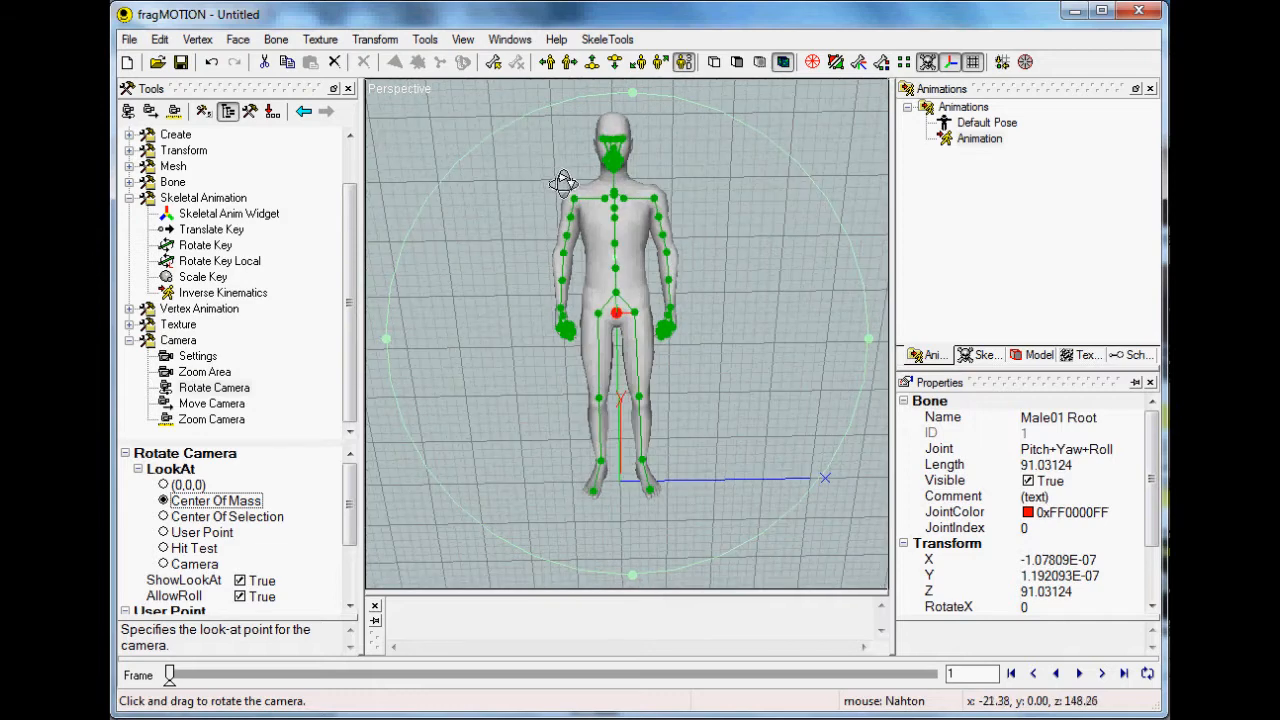
drag(714, 163, 572, 173)
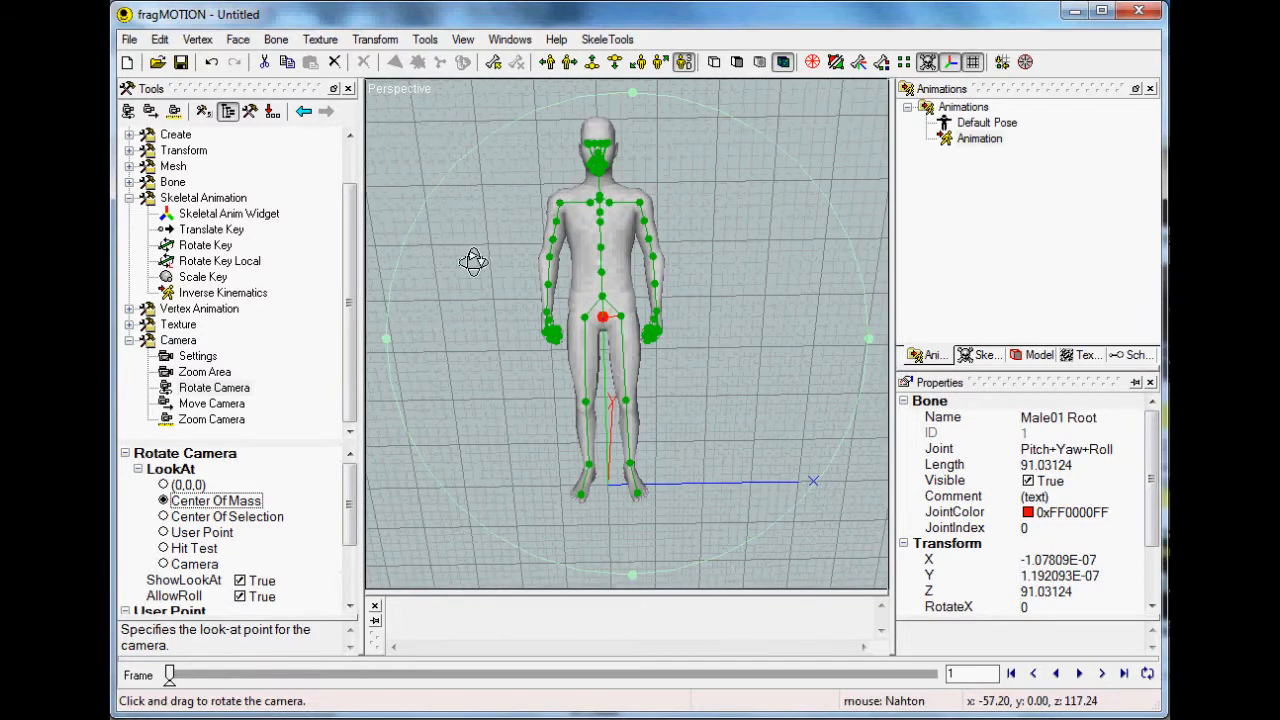
mouse_move(473, 262)
mouse_down()
mouse_move(491, 234)
mouse_move(437, 189)
mouse_move(491, 103)
mouse_move(505, 104)
mouse_move(737, 503)
mouse_move(680, 274)
mouse_move(482, 222)
mouse_move(443, 246)
mouse_move(469, 246)
mouse_move(458, 270)
mouse_up()
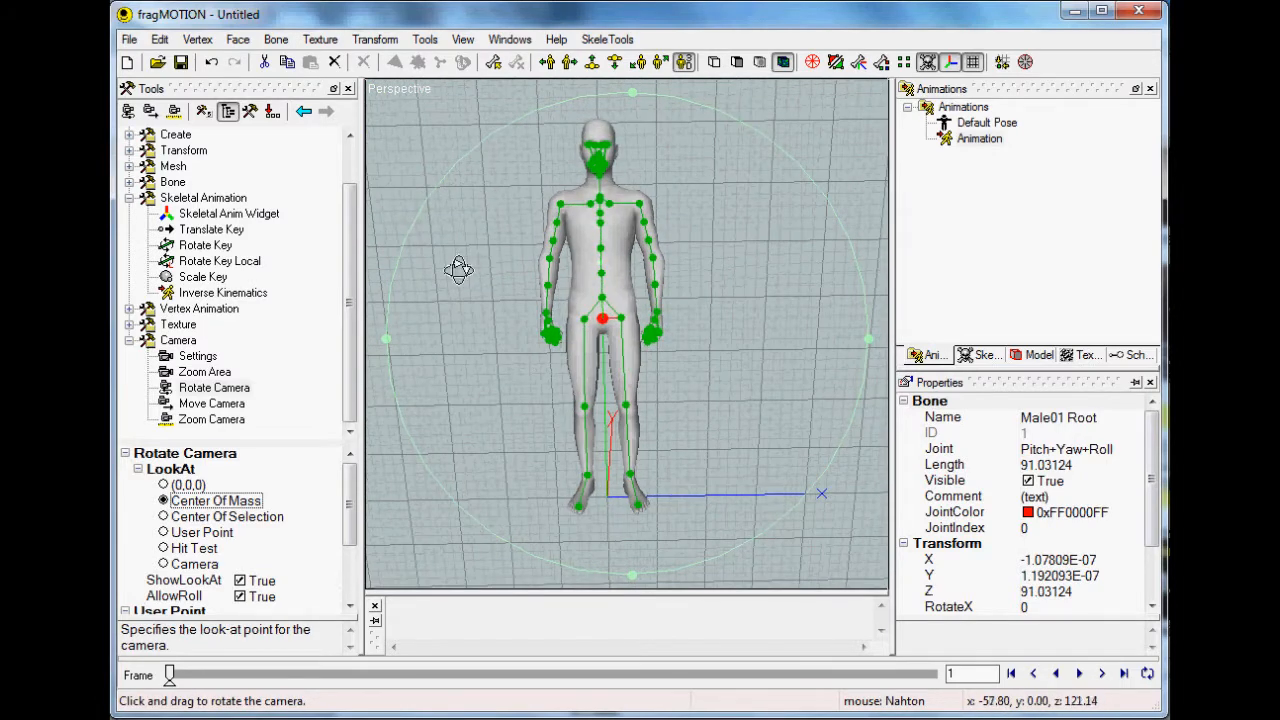
Try the Center Of Selection, Center Of Mass, (0,0,0) and User Point look-at options, orbiting the view with User Point.
click(164, 517)
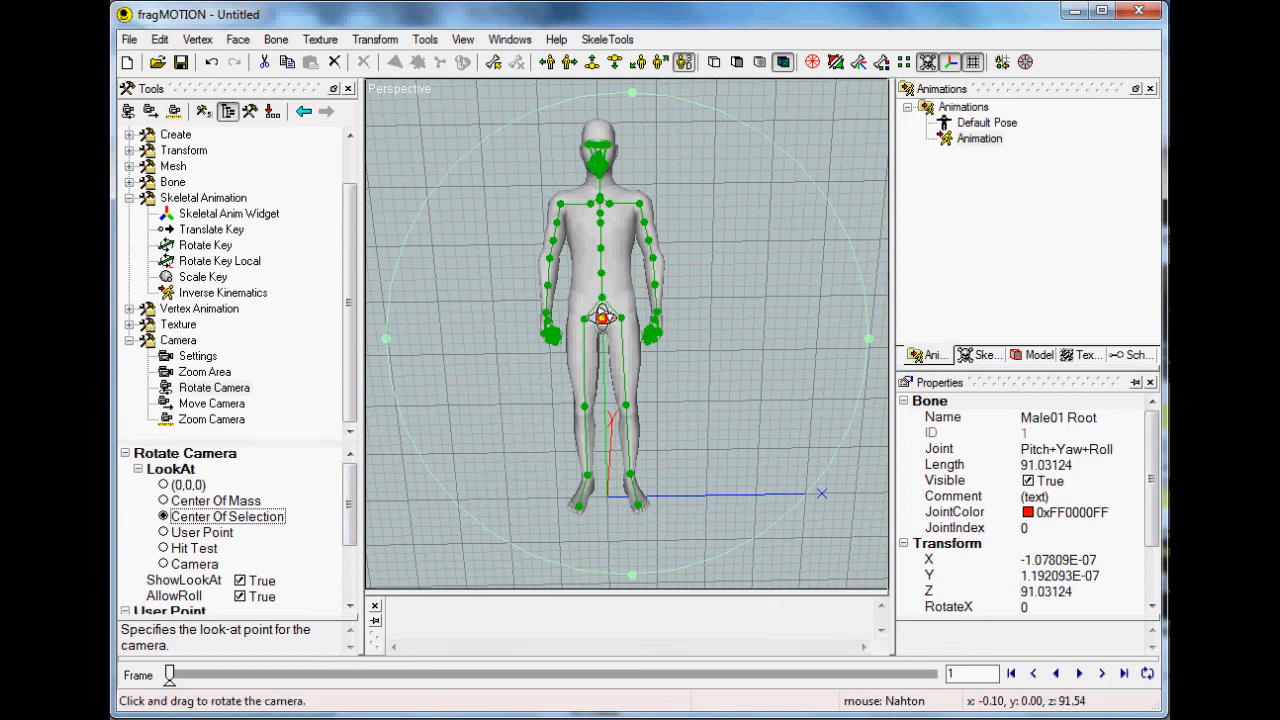
click(163, 500)
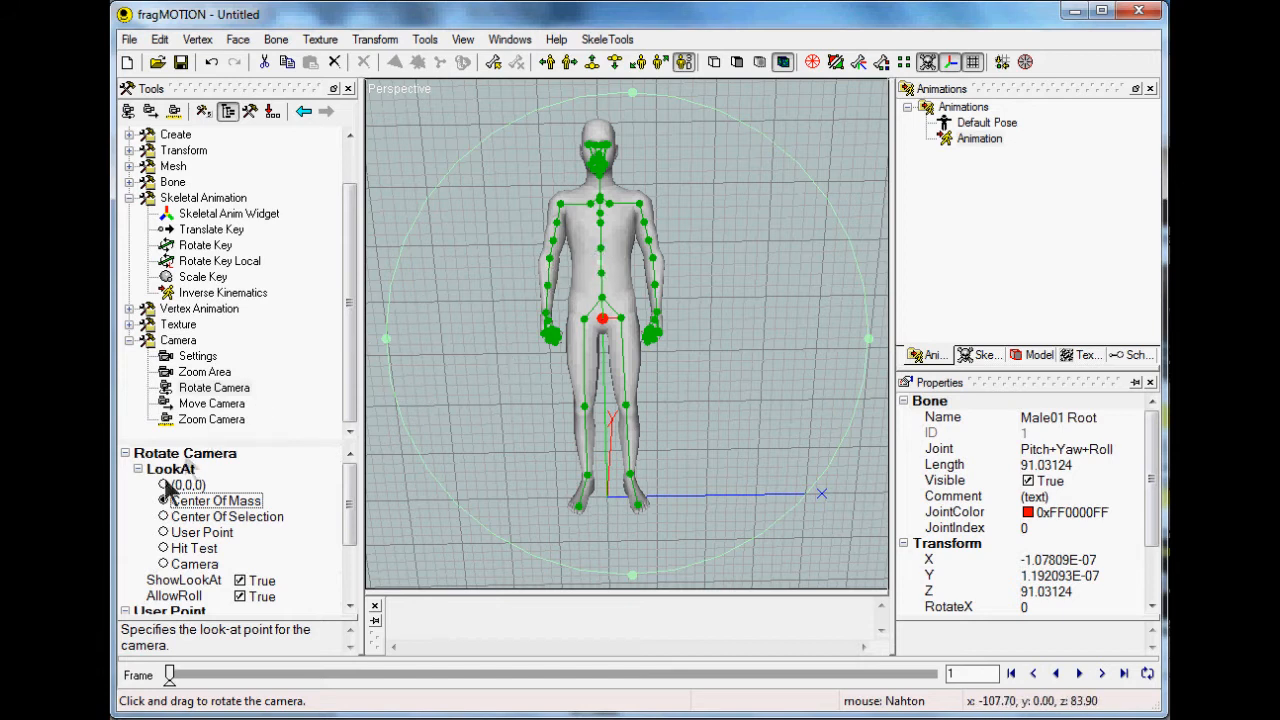
click(163, 485)
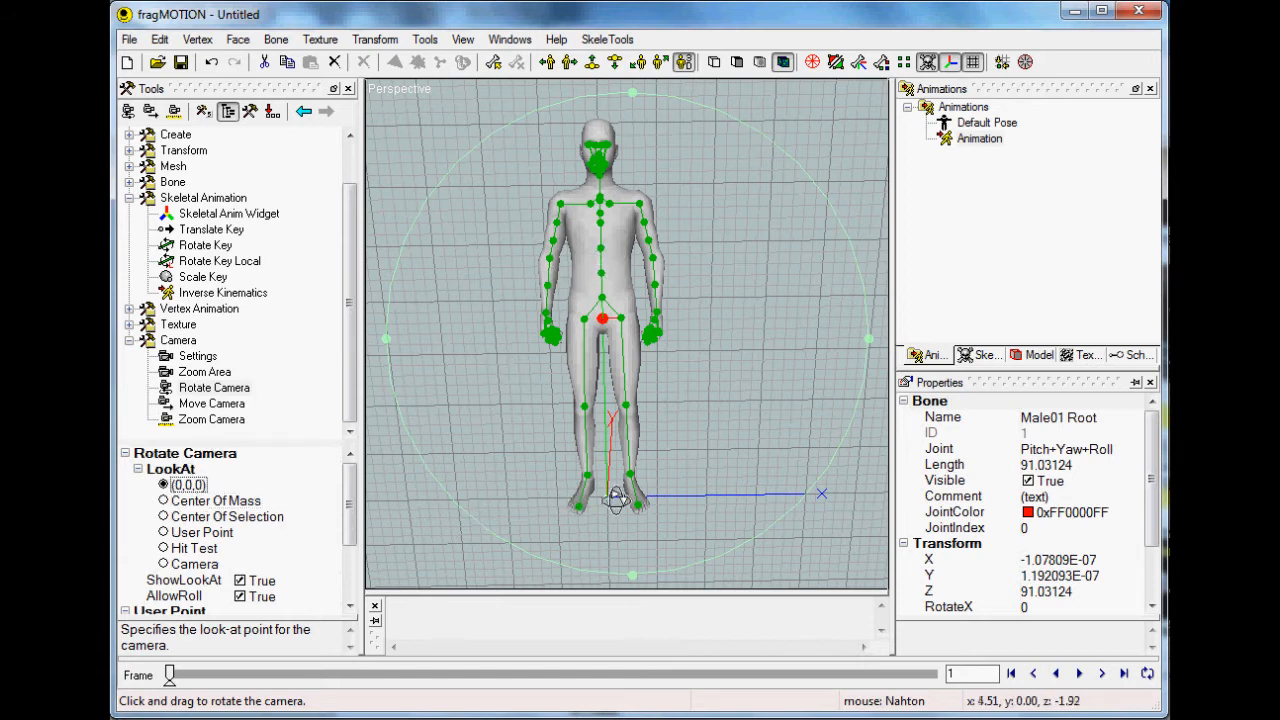
click(165, 533)
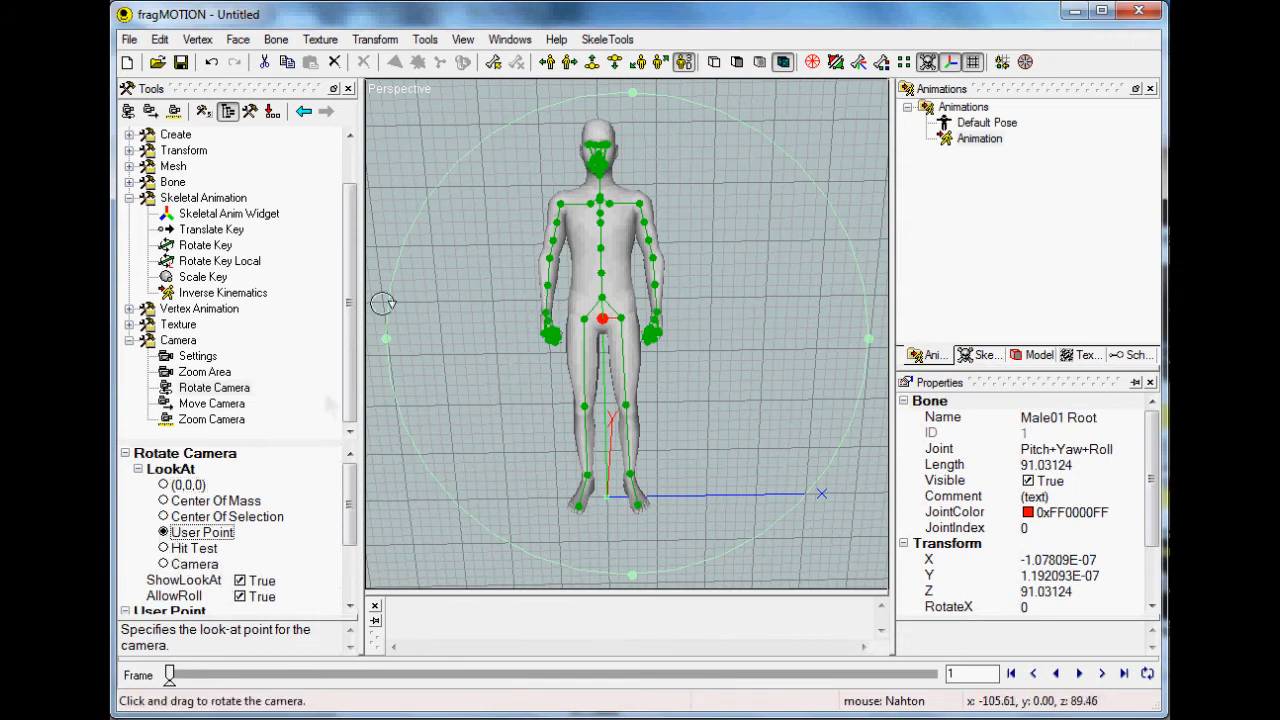
mouse_move(572, 248)
mouse_down()
mouse_move(538, 247)
mouse_move(568, 232)
mouse_up()
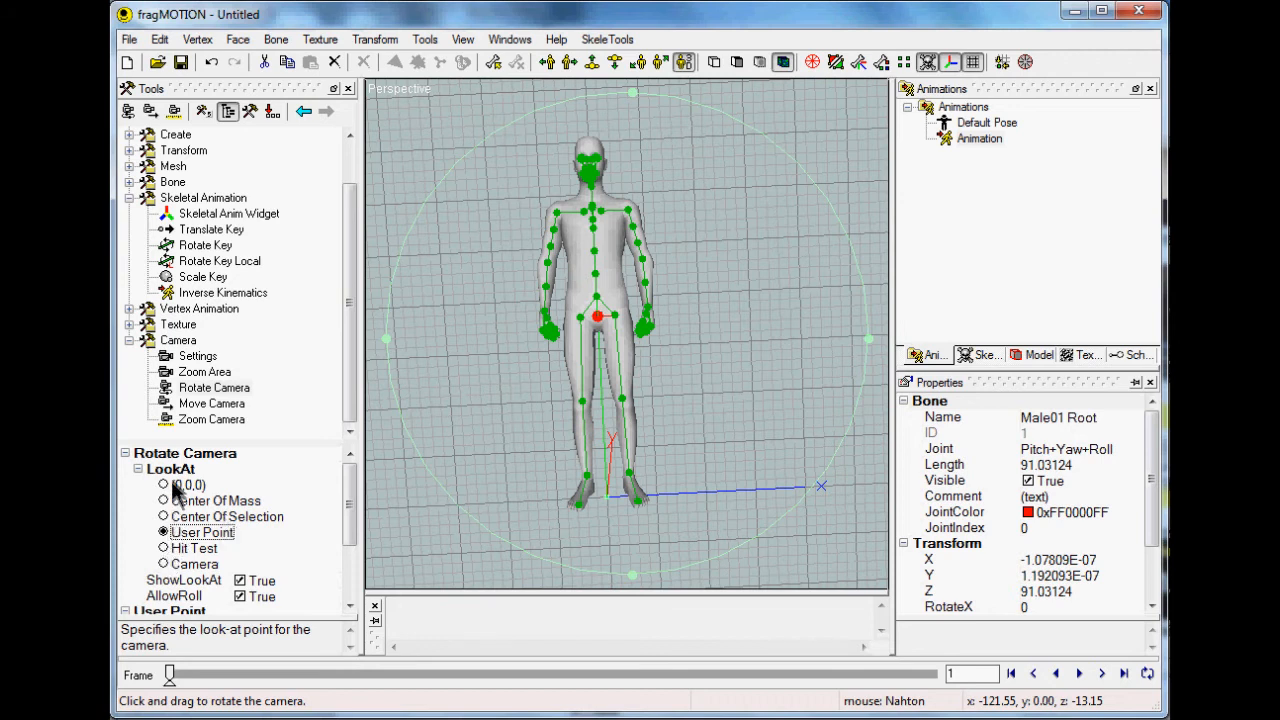
Set the Rotate Camera look-at point to Camera, review the remaining tool settings, and rotate the view slightly.
click(170, 564)
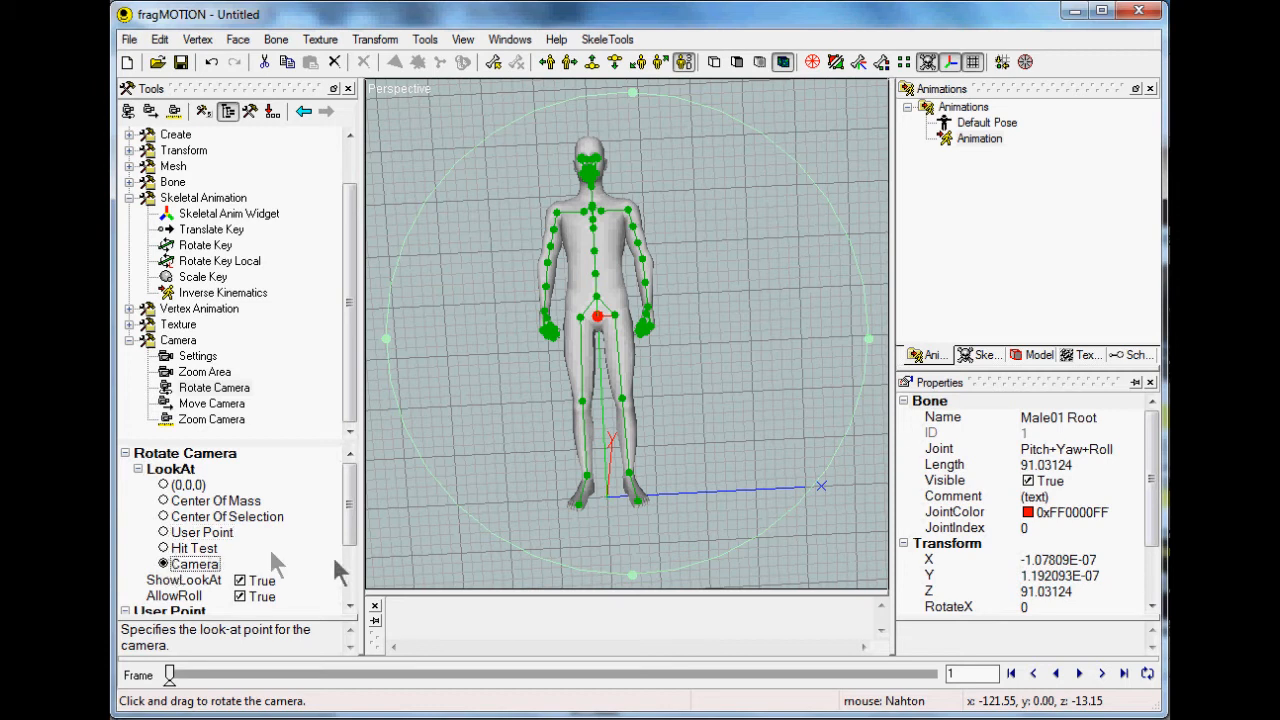
scroll(337, 566, down, 2)
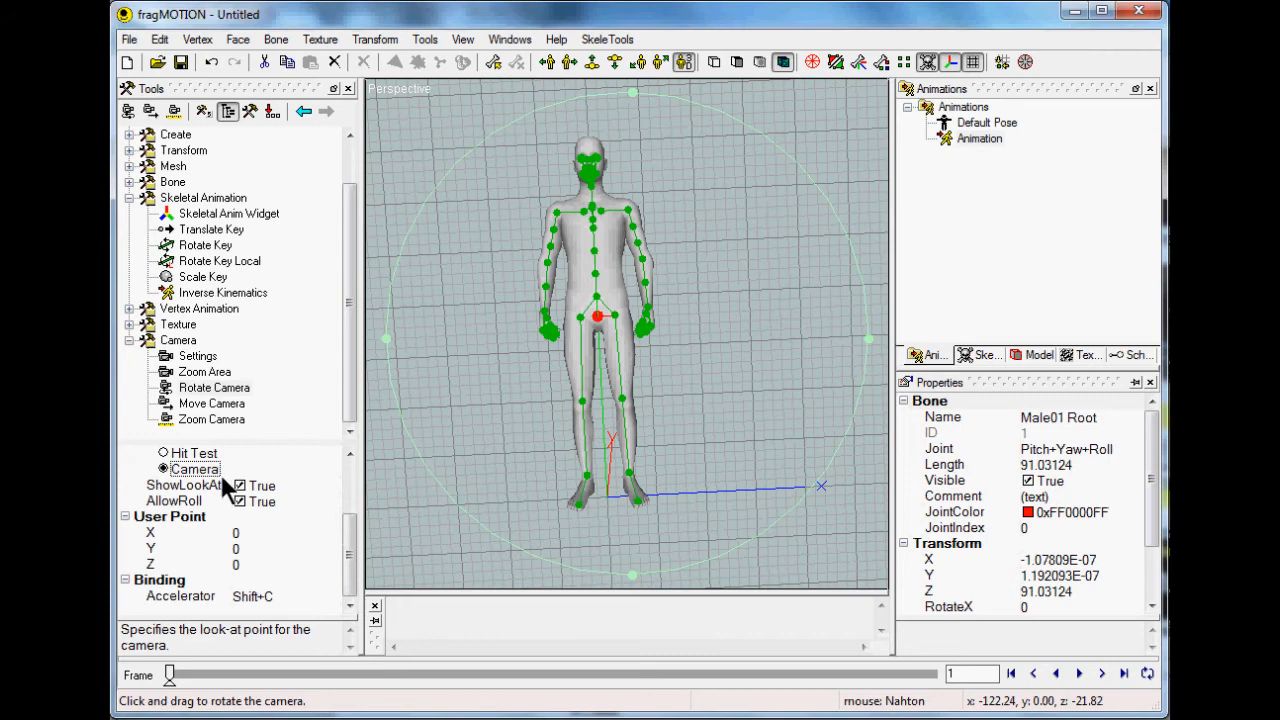
drag(443, 523, 528, 432)
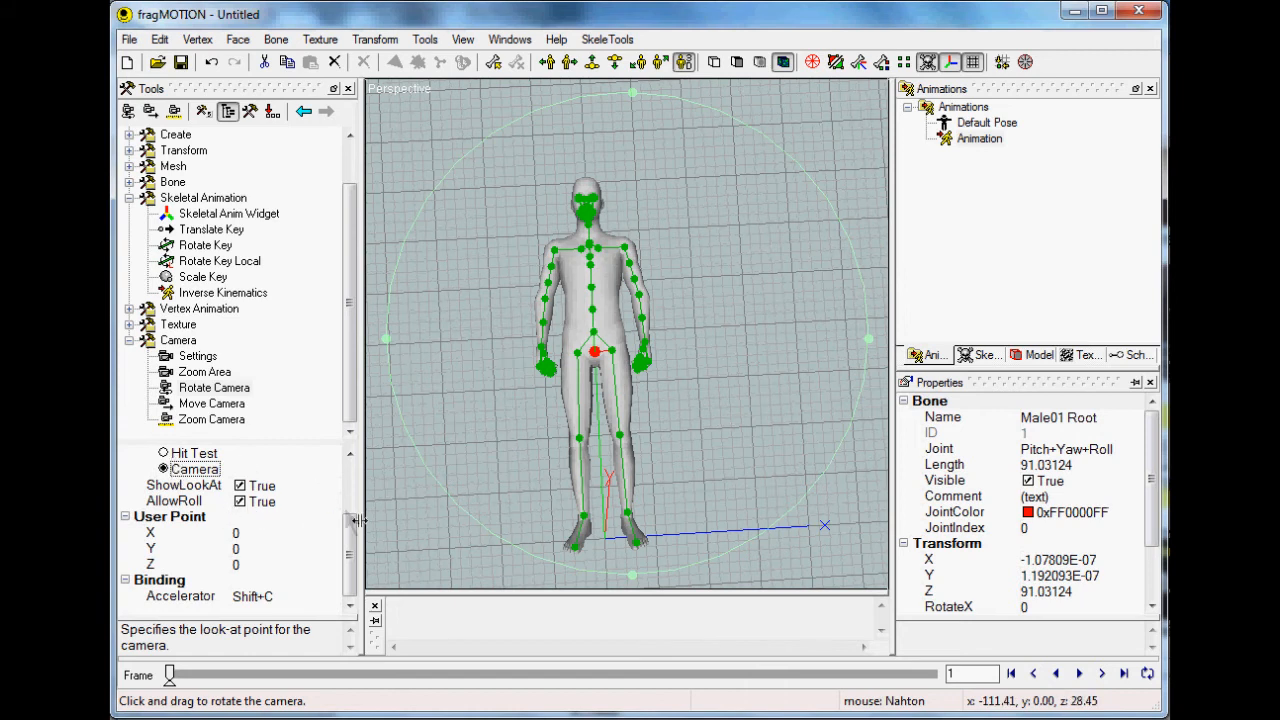
drag(354, 557, 354, 494)
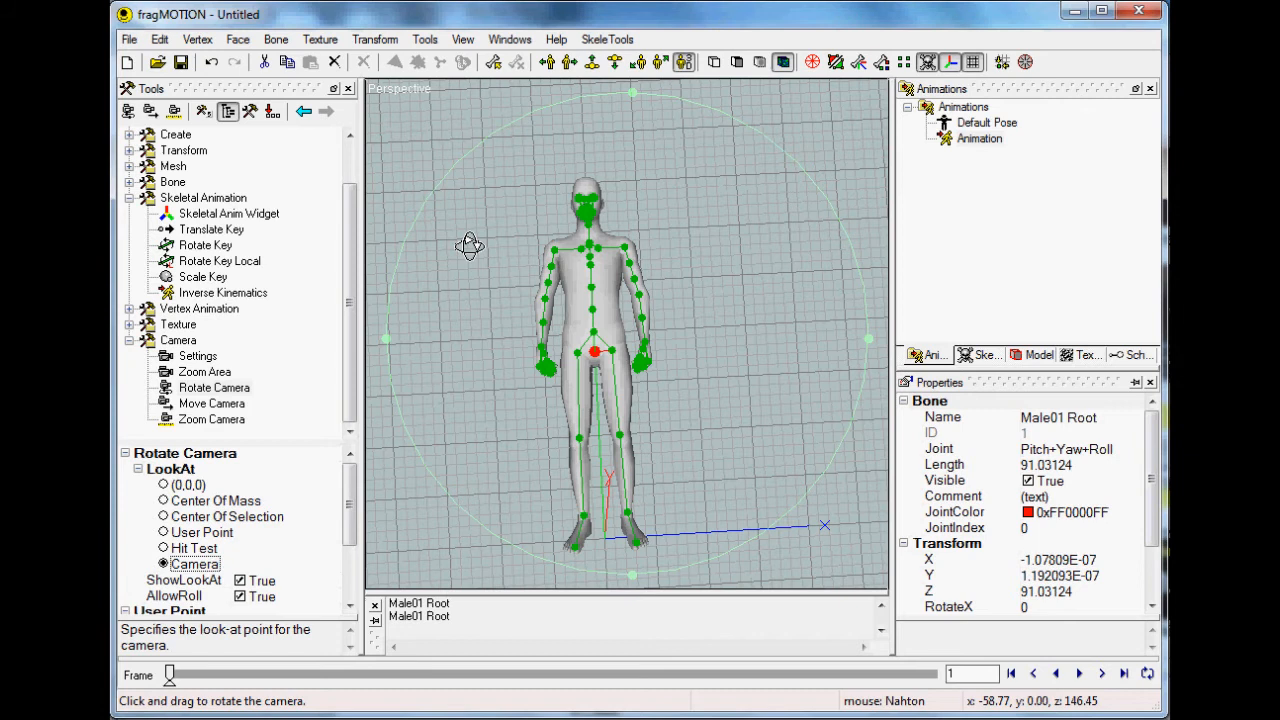
drag(469, 246, 471, 246)
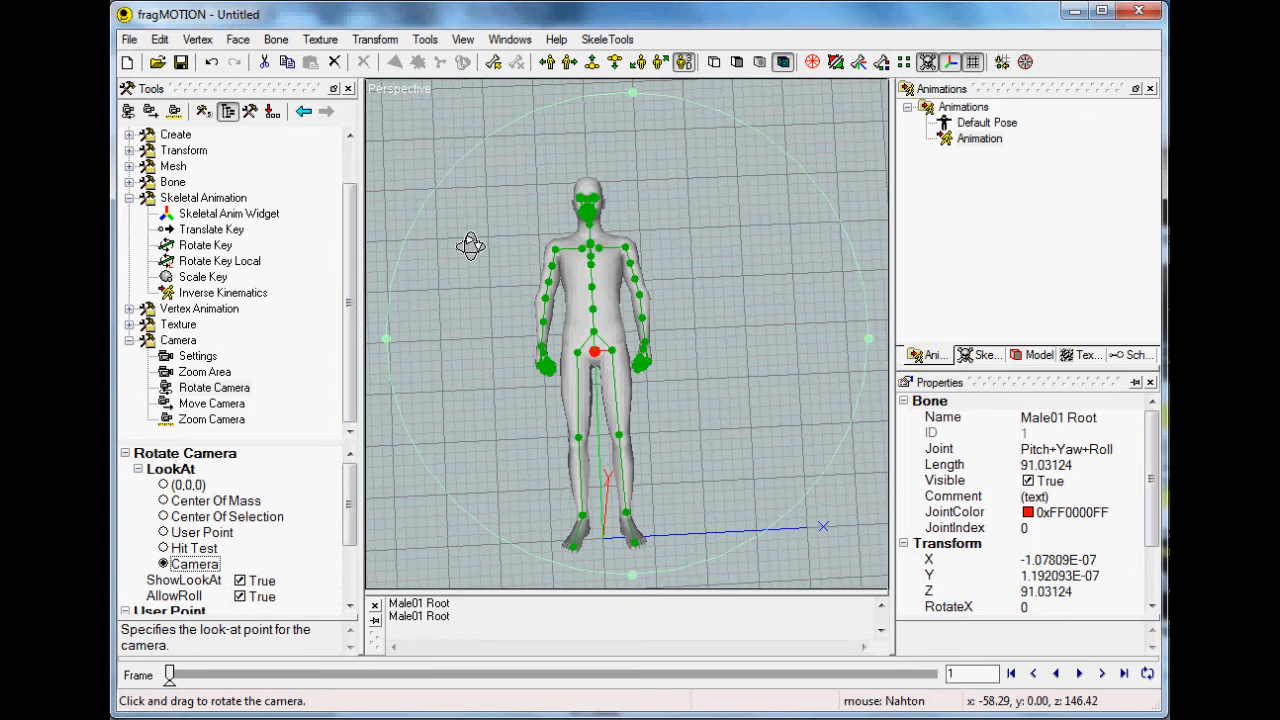
Reactivate the Skeletal Anim Widget in Select Bone mode and select the Male01 R Finger2 bone on the right hand.
click(212, 215)
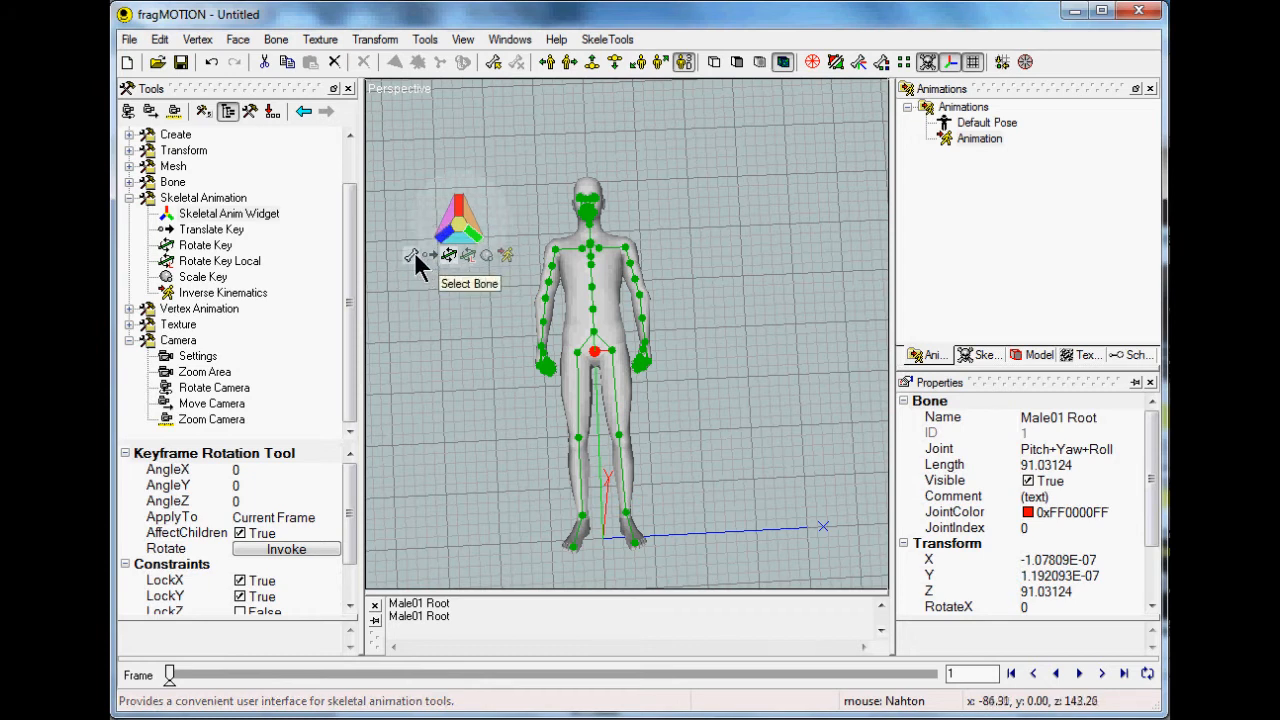
click(412, 253)
scroll(515, 377, up, 4)
middle_drag(528, 381, 555, 360)
scroll(565, 373, up, 5)
click(554, 359)
click(537, 216)
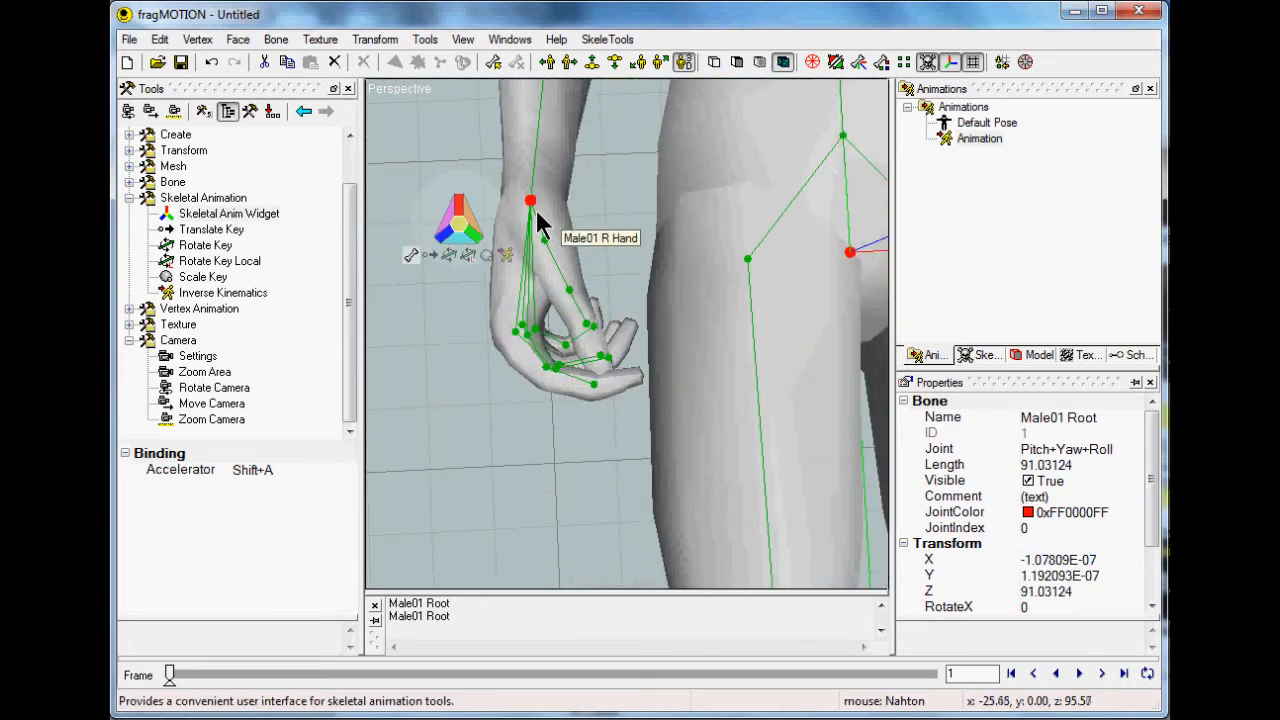
click(516, 336)
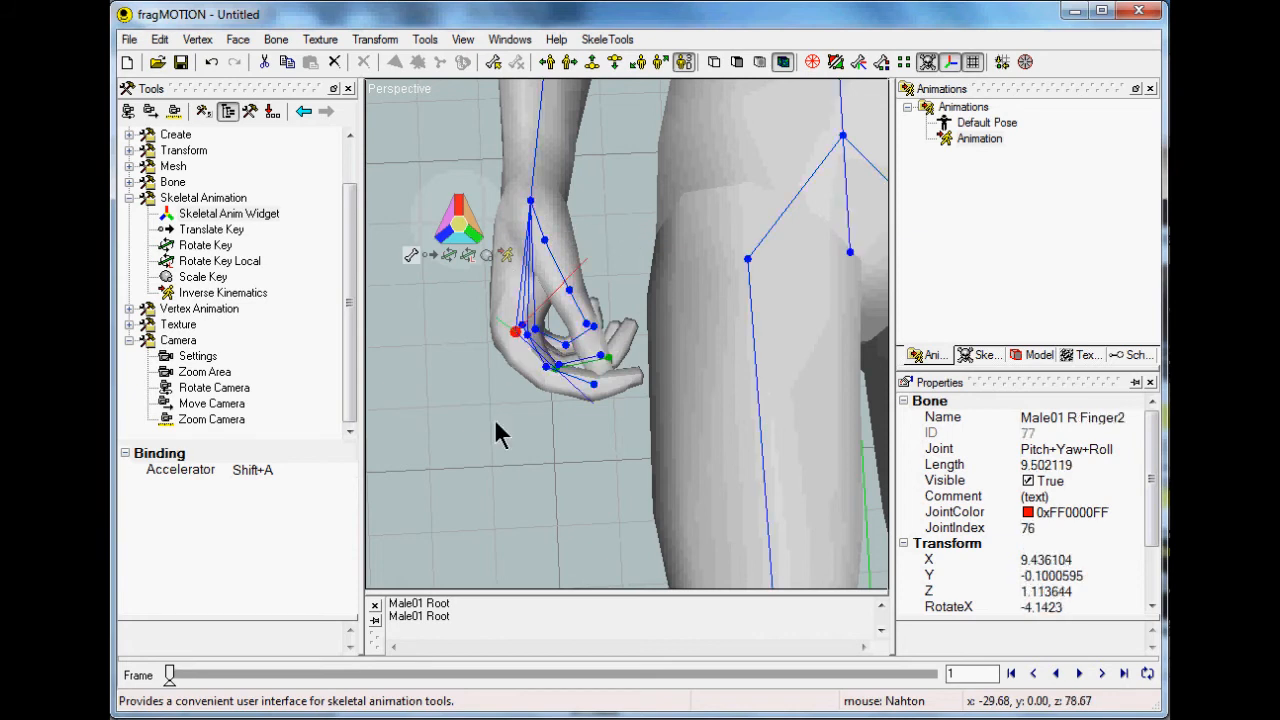
scroll(447, 365, up, 3)
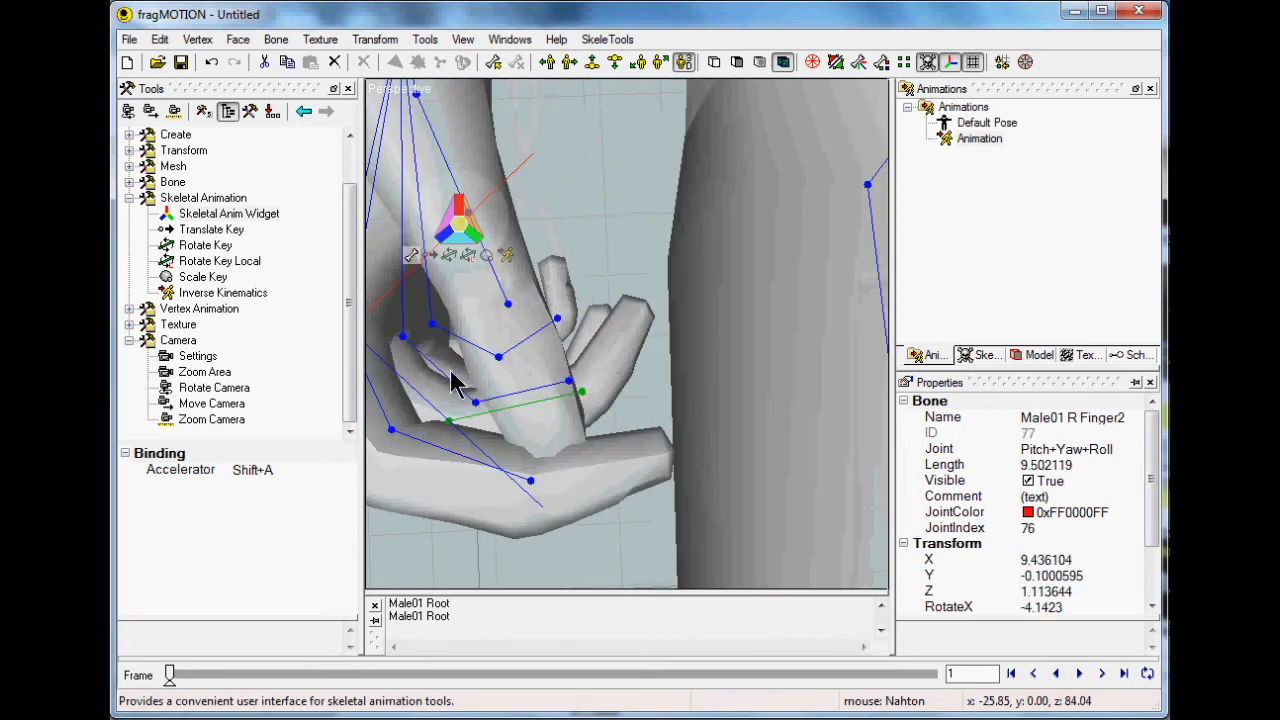
Hide the skeleton and switch the animation widget to Rotate Key with the right hand in view.
scroll(455, 372, down, 3)
middle_drag(460, 374, 471, 369)
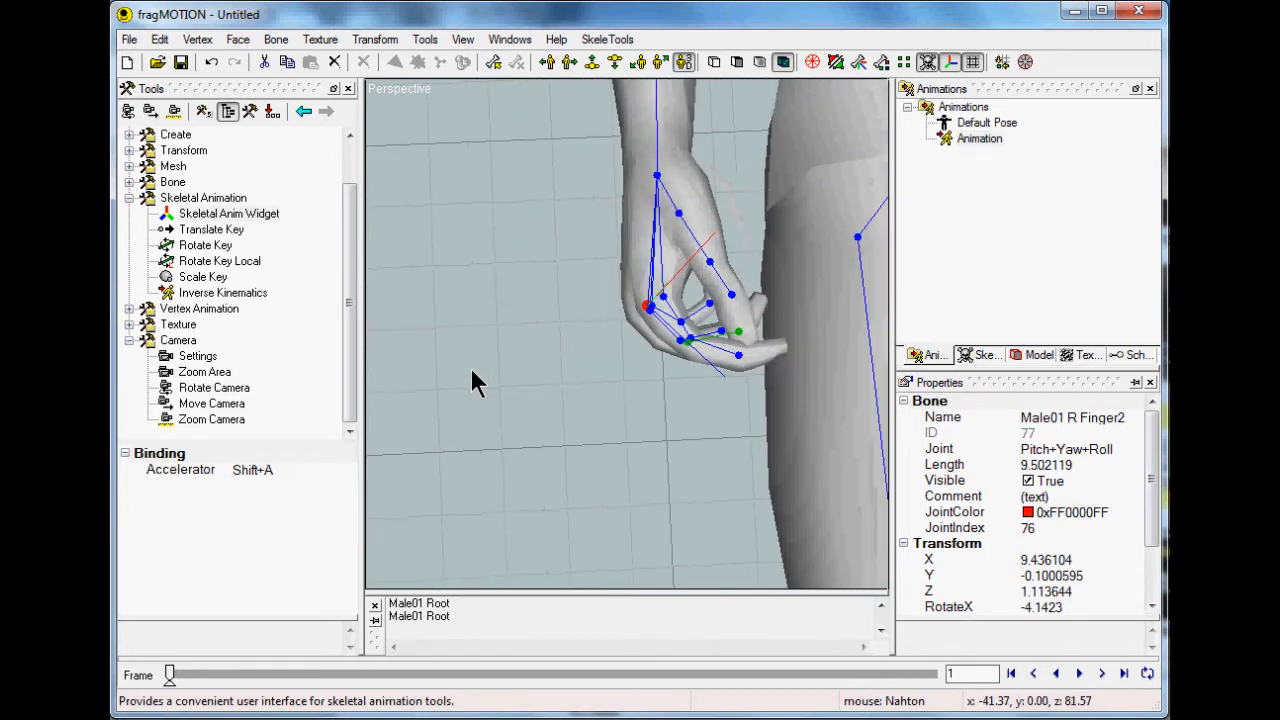
click(927, 62)
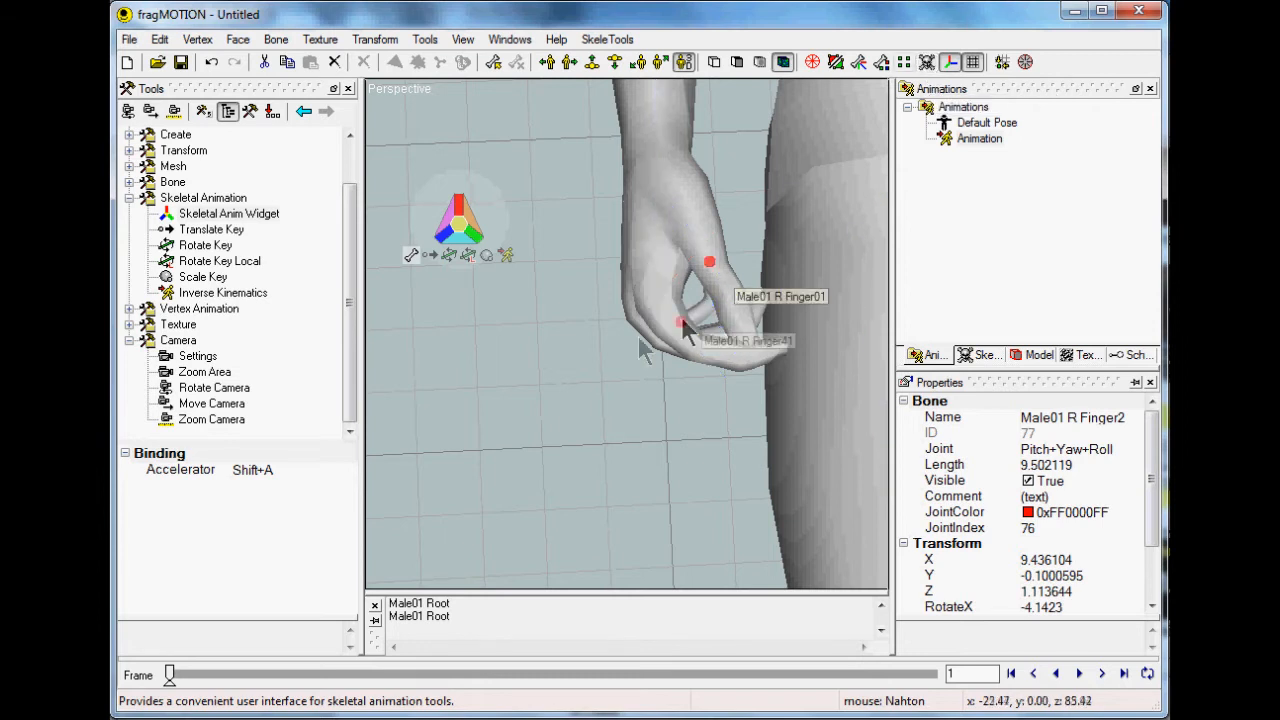
click(449, 255)
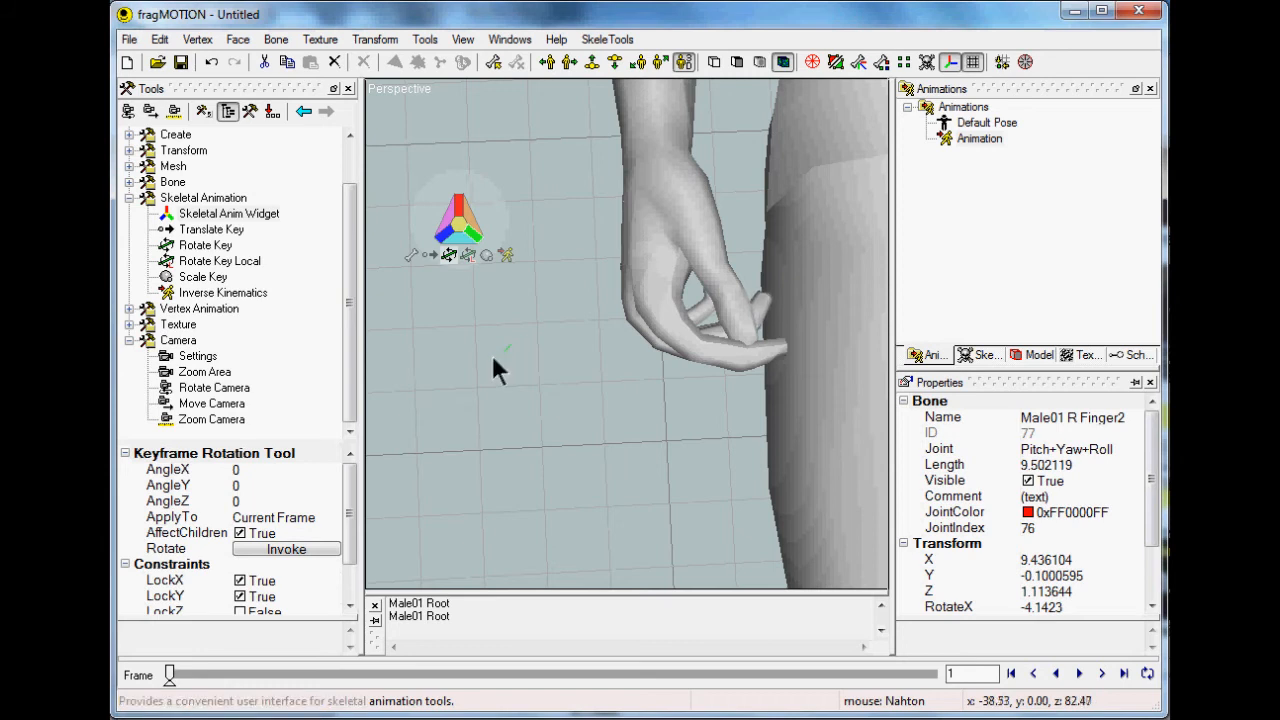
middle_drag(607, 417, 596, 377)
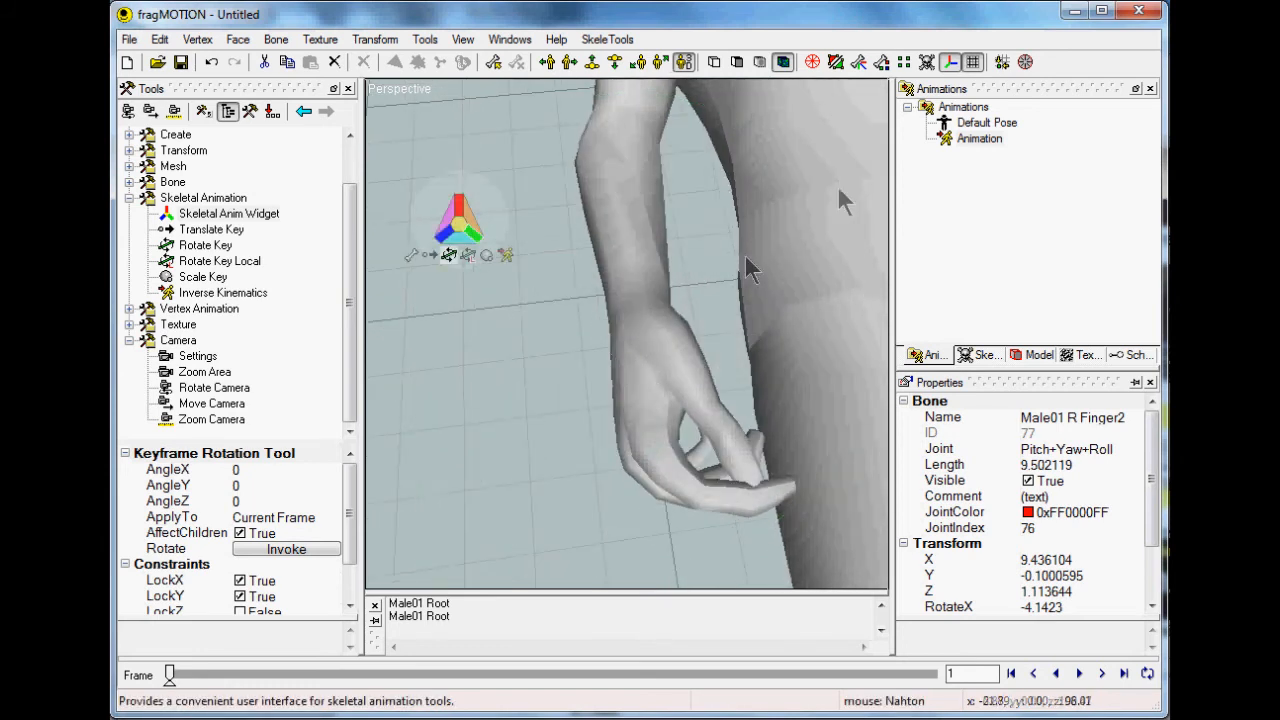
Show the skeleton and select the Male01 R Finger1 bone on the right hand in Select Bone mode.
click(412, 256)
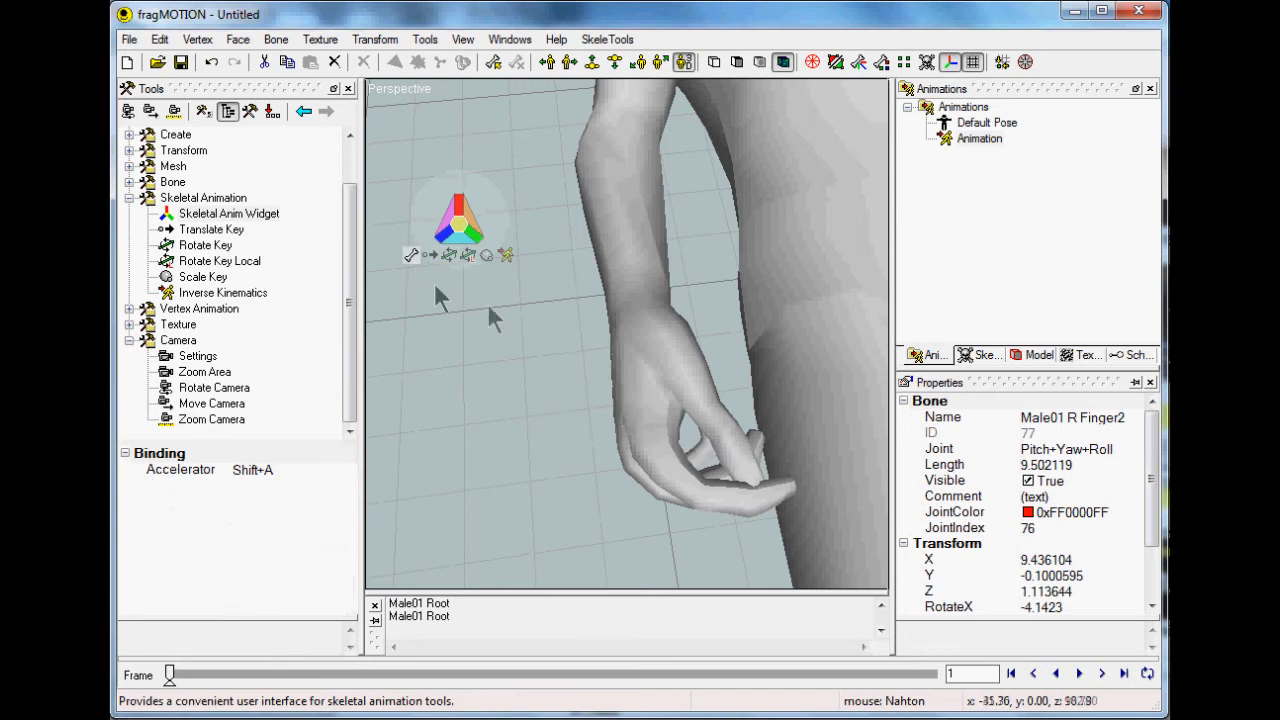
click(661, 453)
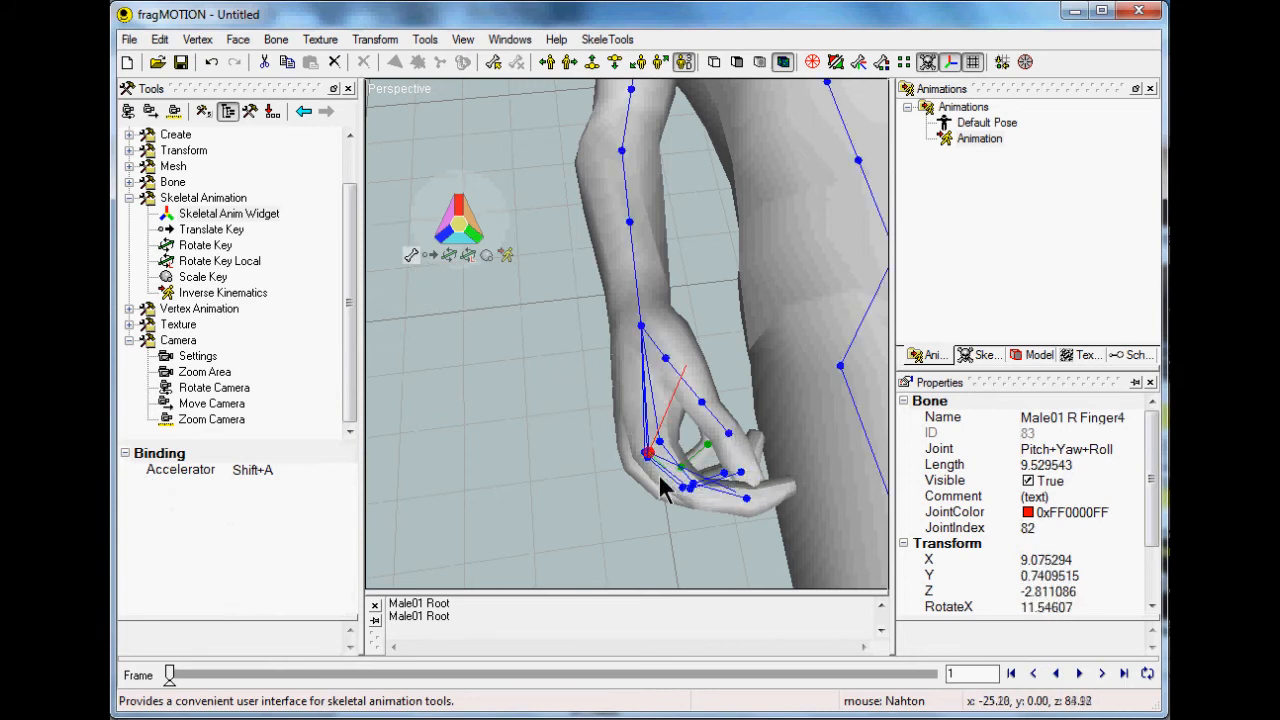
scroll(653, 447, up, 3)
mouse_move(656, 448)
middle_down()
mouse_move(661, 428)
mouse_move(654, 439)
middle_up()
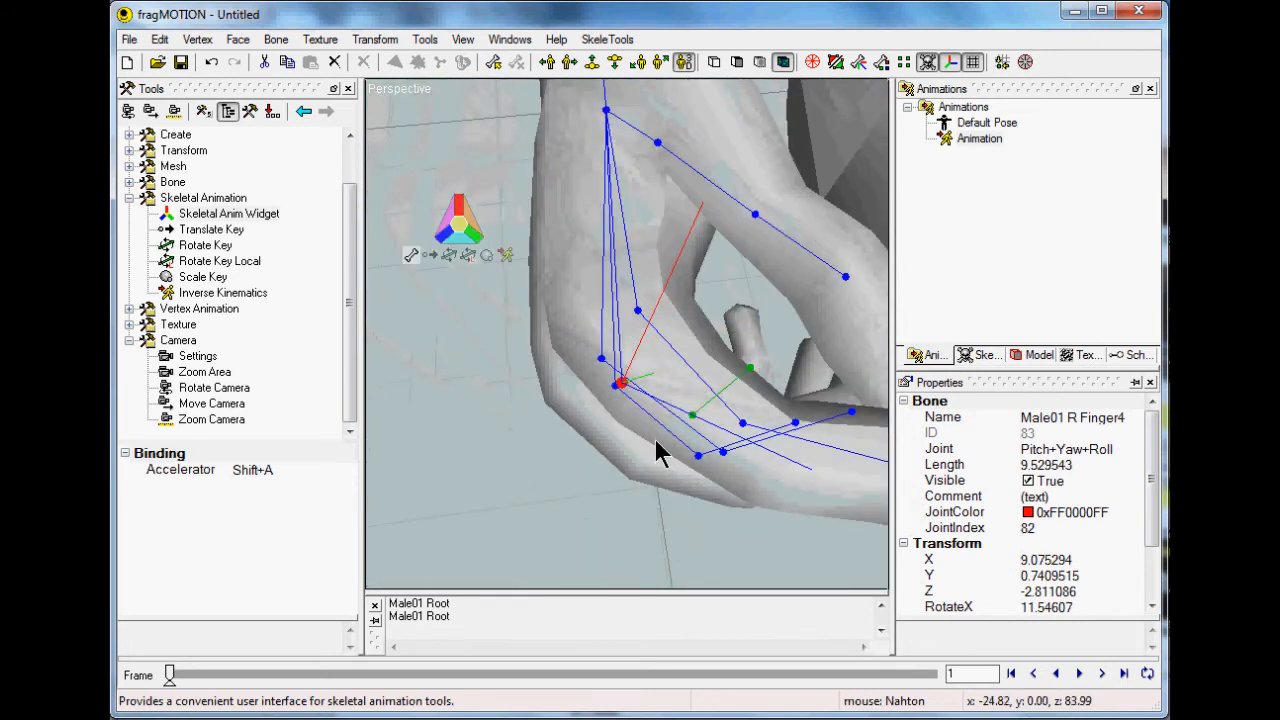
click(642, 316)
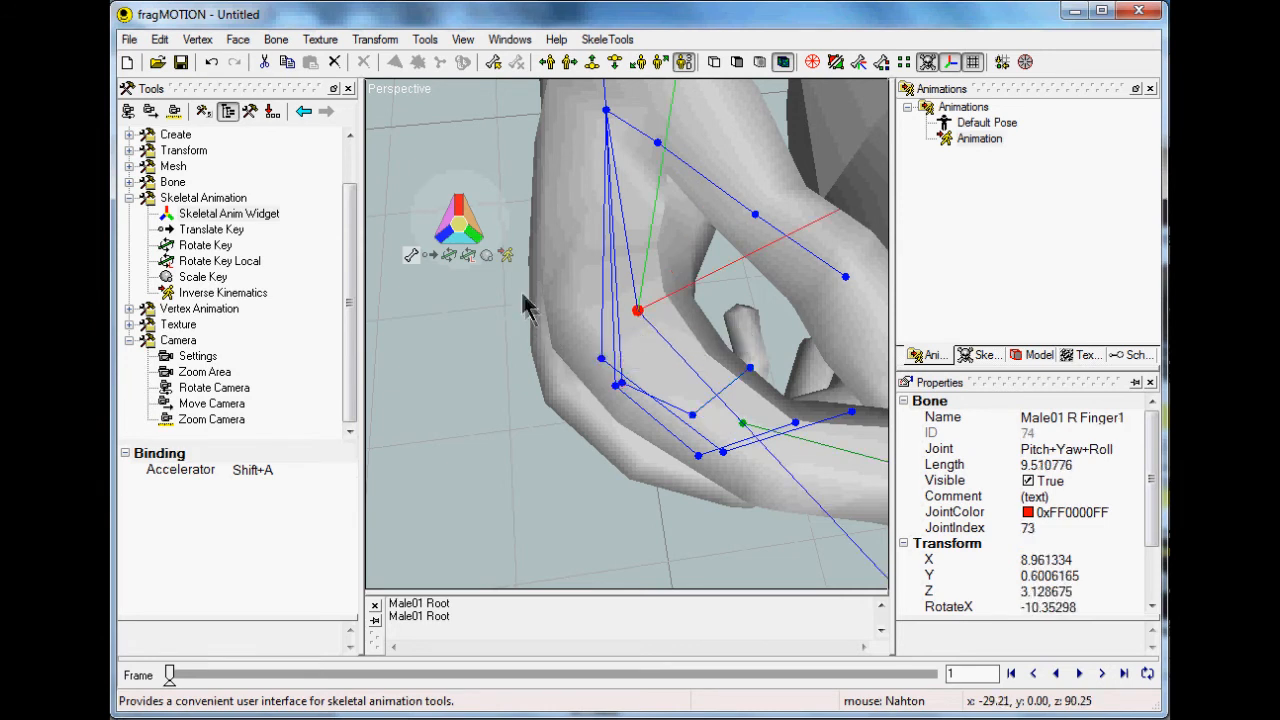
Hide the skeleton and rotate the Finger1 bone slightly with Rotate Key, leaving only the Y axis unlocked.
click(449, 256)
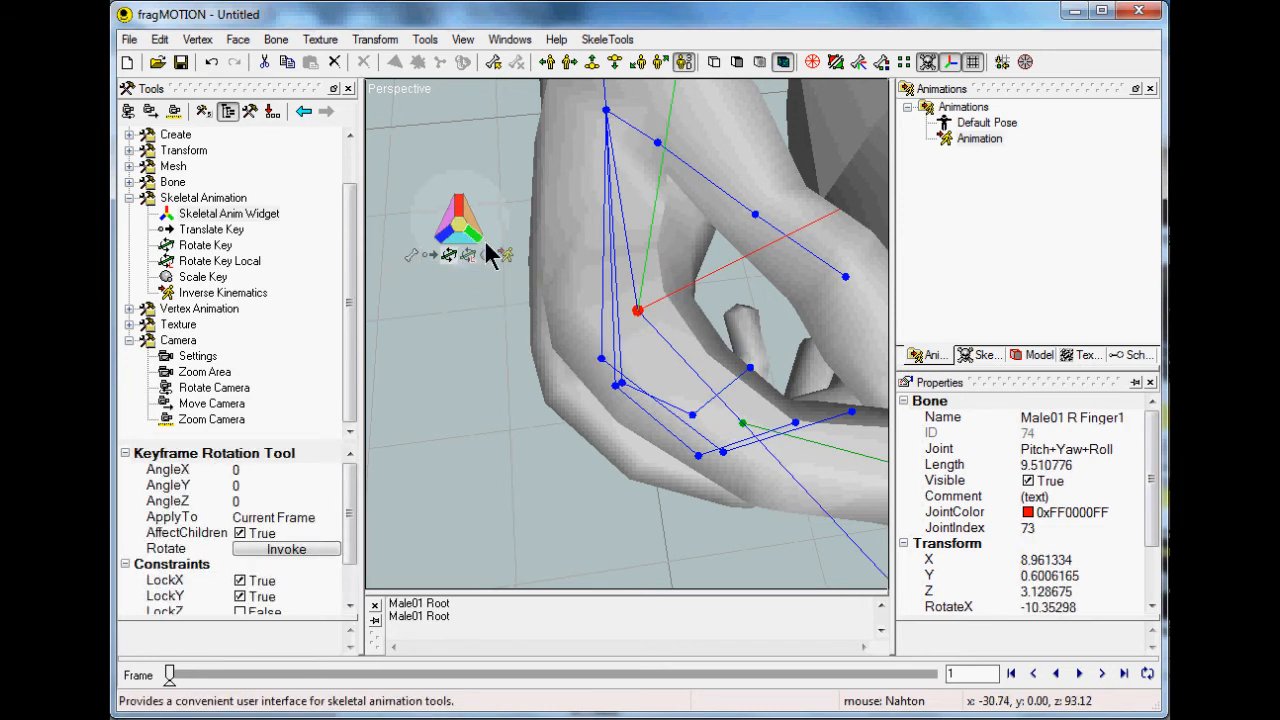
key(s)
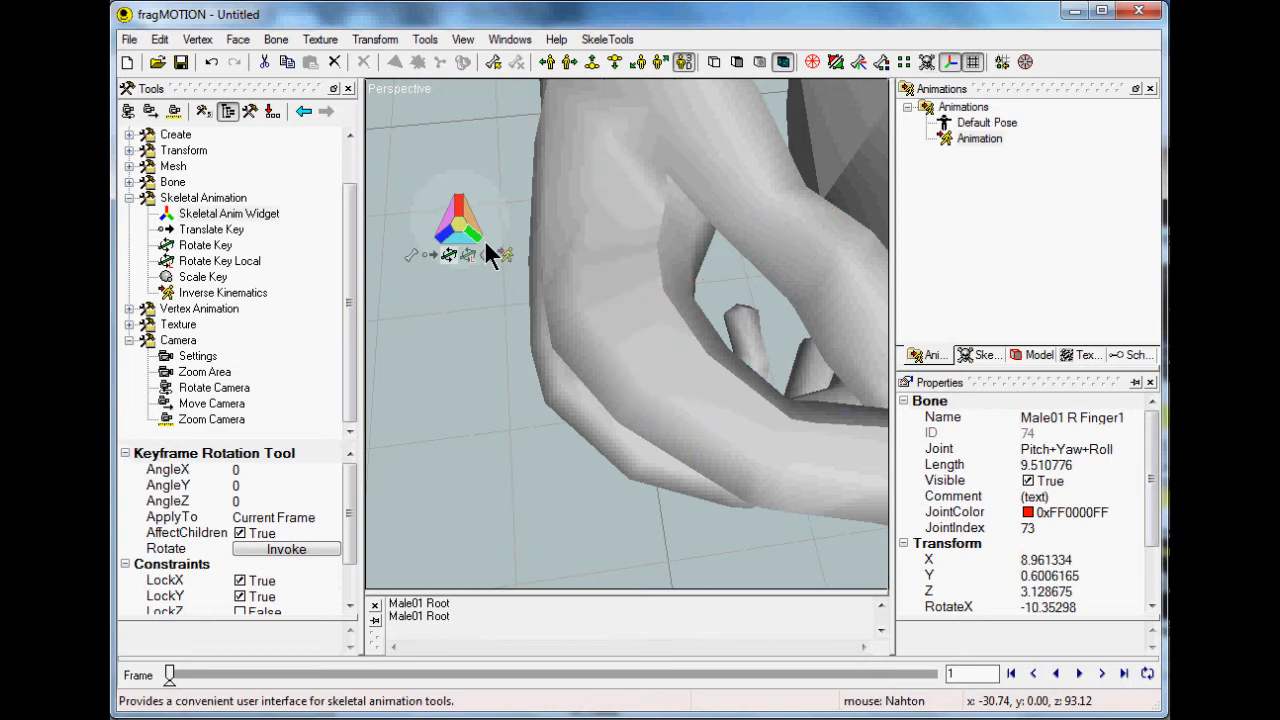
scroll(480, 354, down, 3)
mouse_move(483, 366)
mouse_down()
mouse_move(499, 366)
mouse_move(480, 369)
mouse_up()
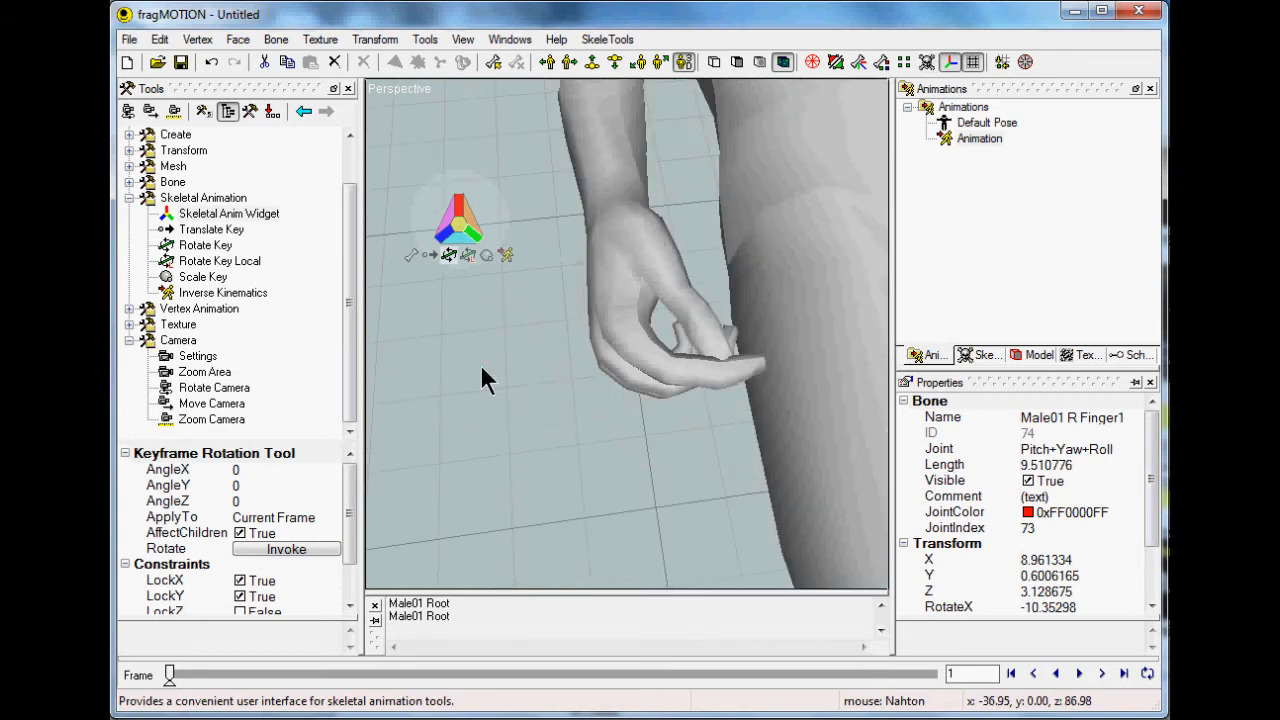
click(459, 206)
mouse_move(502, 315)
mouse_down()
mouse_move(540, 311)
mouse_move(516, 330)
mouse_up()
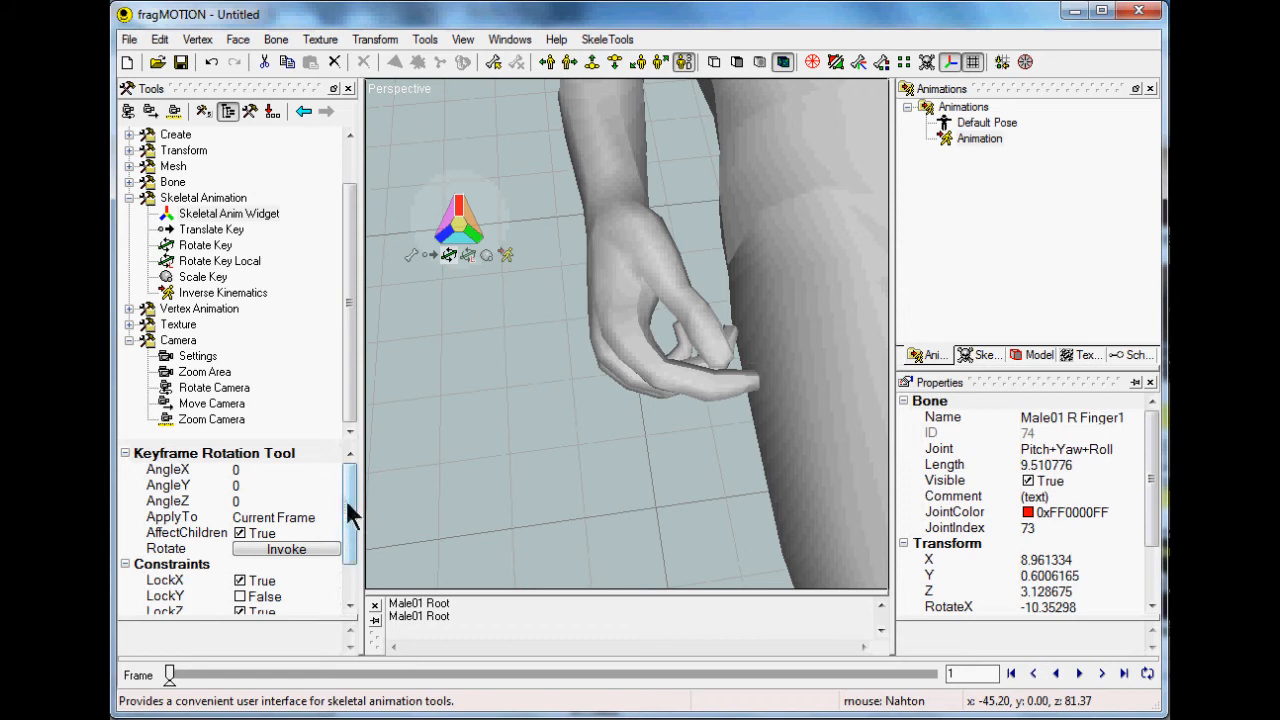
Try the (0,0,0) camera look-at point, orbit around the hand with Center Of Selection instead, and show the skeleton again.
click(232, 388)
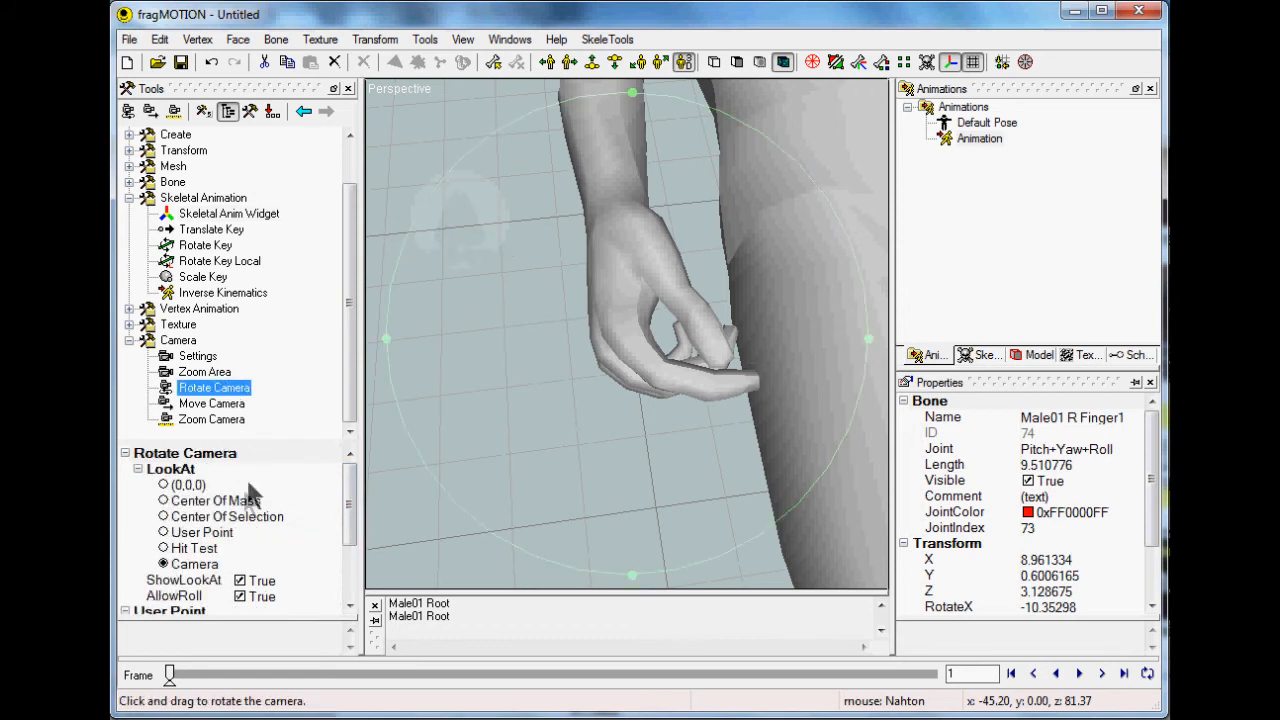
click(190, 486)
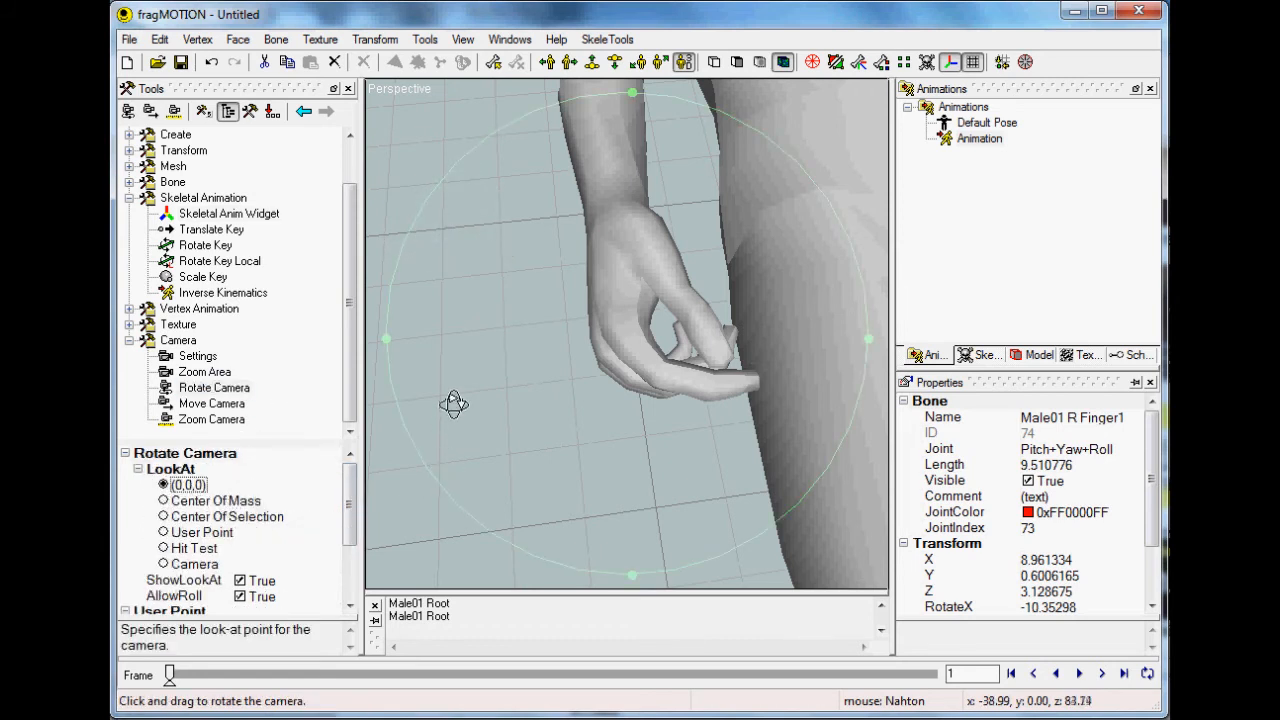
mouse_move(453, 403)
mouse_down()
mouse_move(474, 406)
mouse_move(455, 412)
mouse_move(474, 386)
mouse_move(426, 391)
mouse_move(455, 380)
mouse_up()
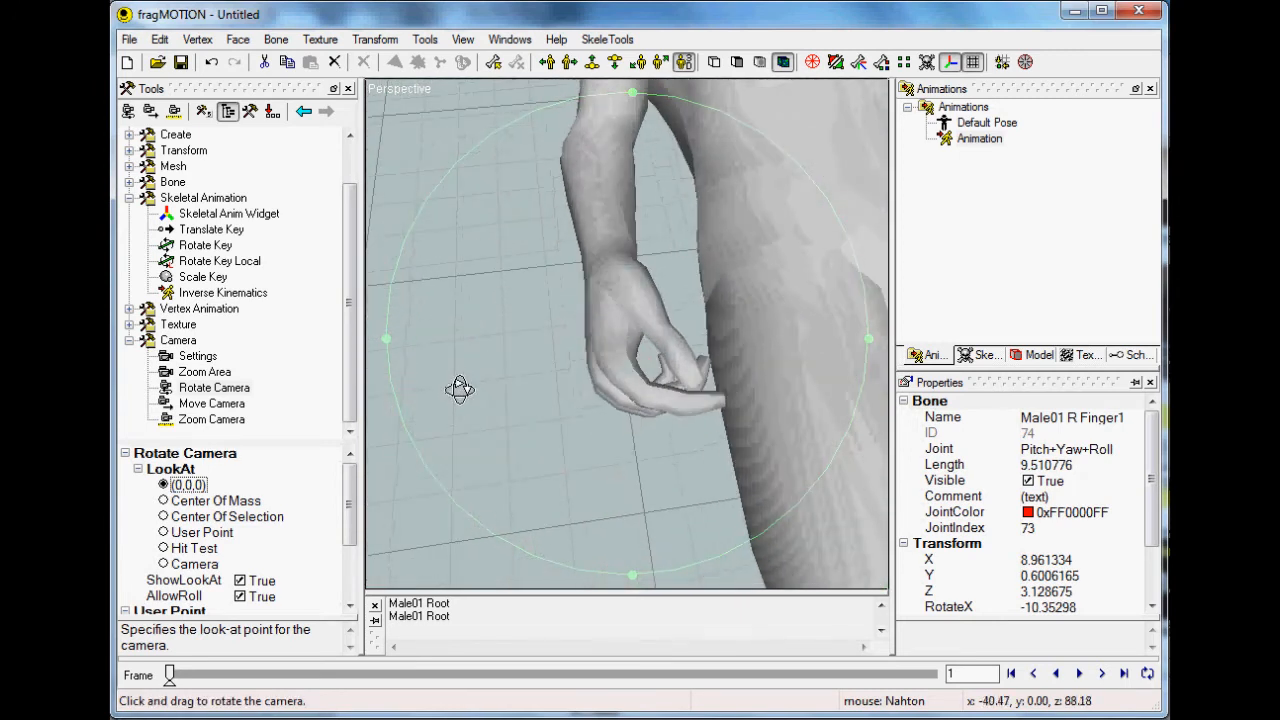
click(166, 517)
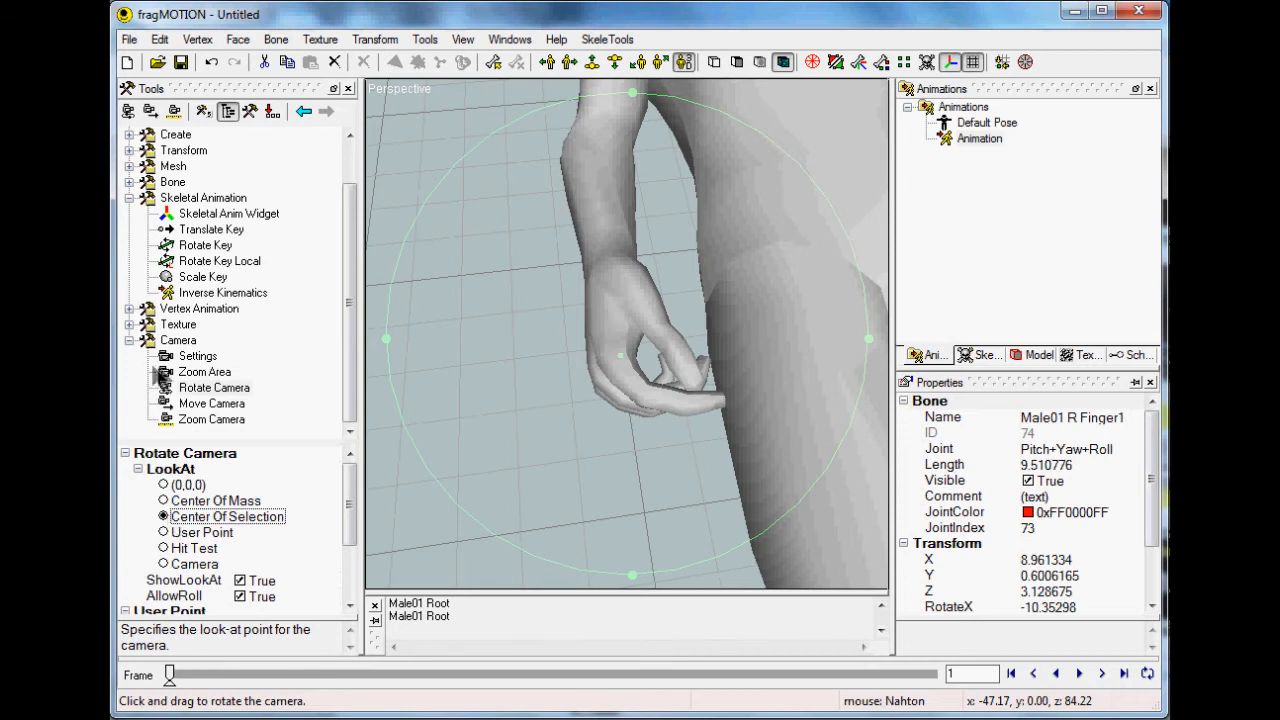
drag(549, 386, 480, 281)
click(927, 63)
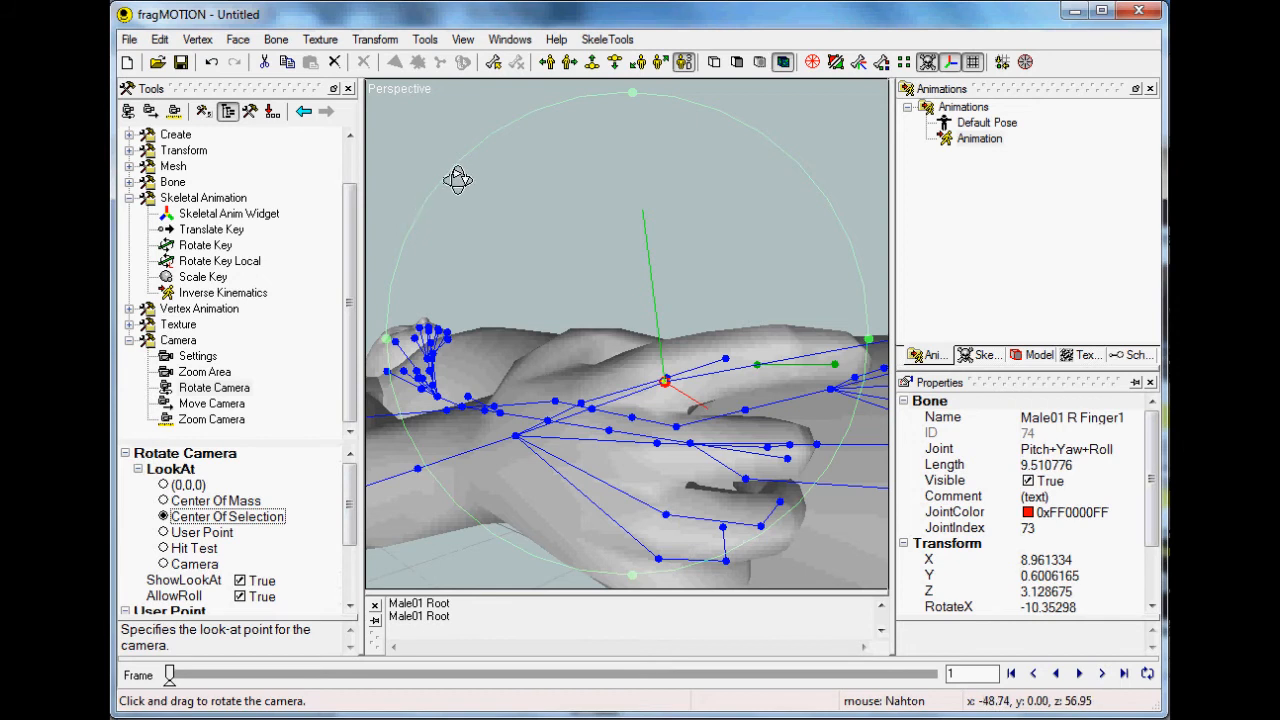
Reactivate the Skeletal Anim Widget and rotate the Finger1 bone with Rotate Key Local.
click(244, 213)
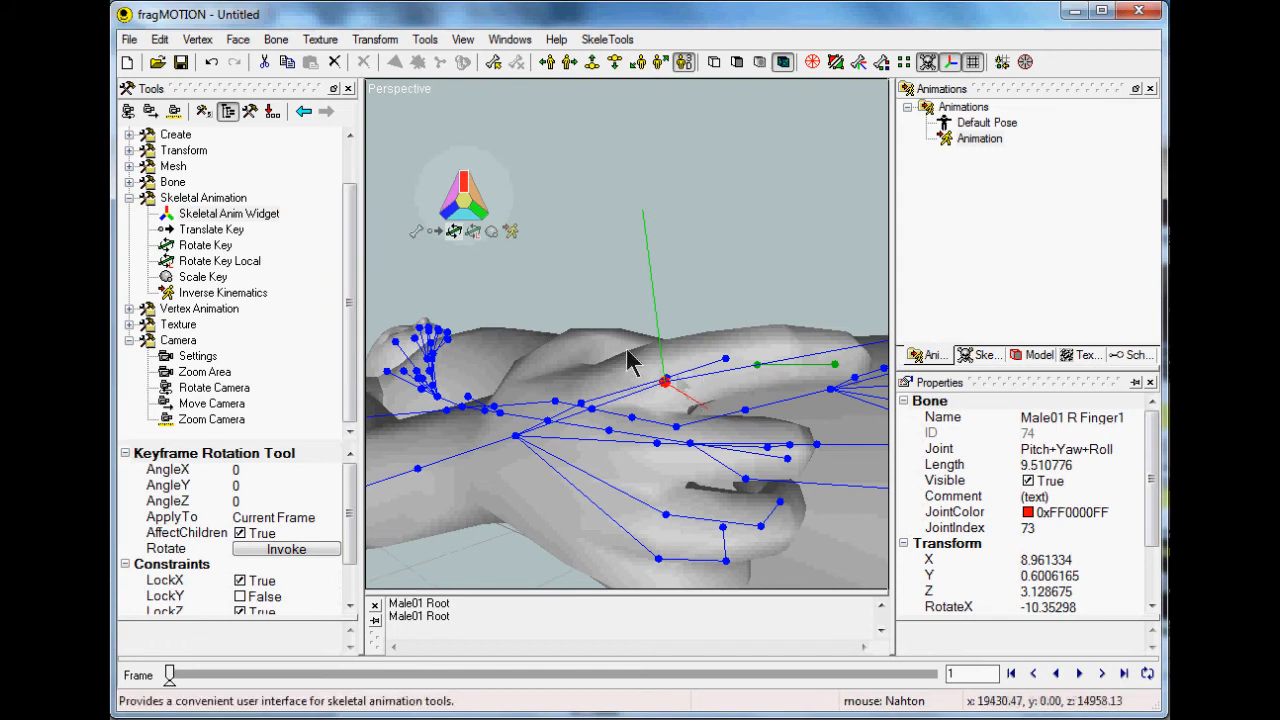
click(470, 233)
drag(630, 271, 600, 285)
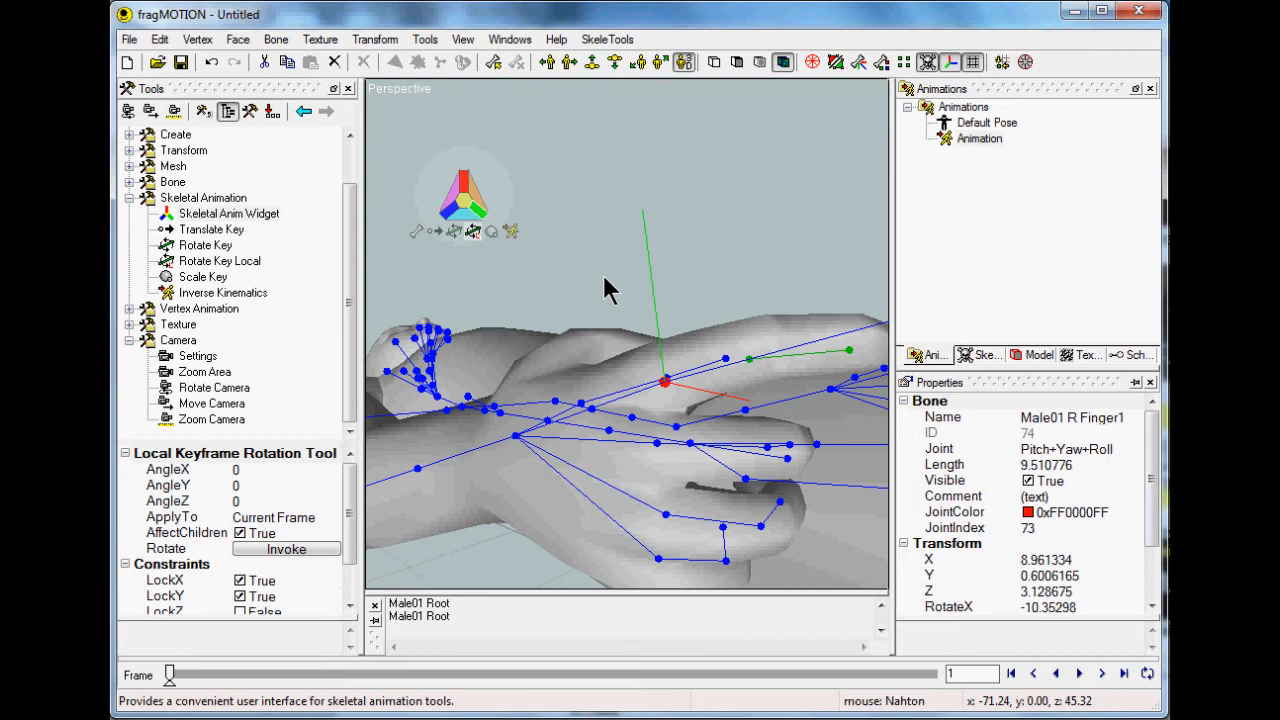
Review the SkeleTools bone navigation commands, move the selection down to Male01 R Finger11, and rotate that bone locally.
click(607, 39)
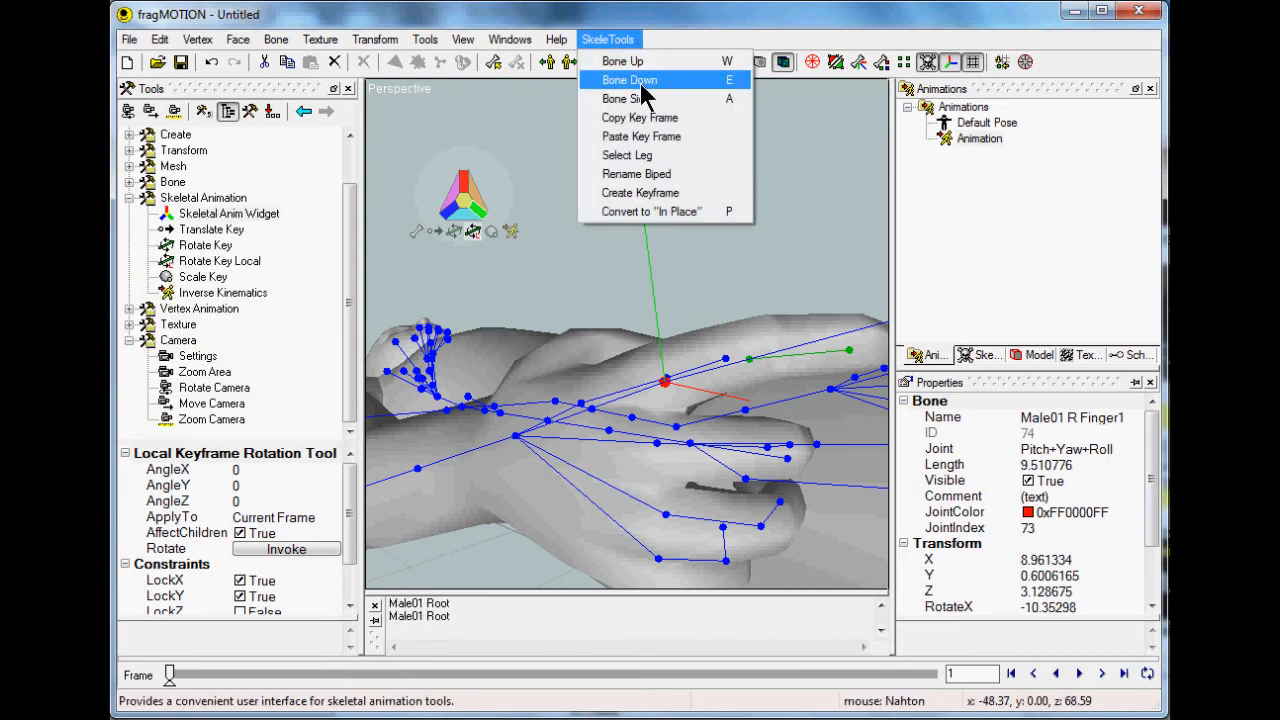
click(684, 32)
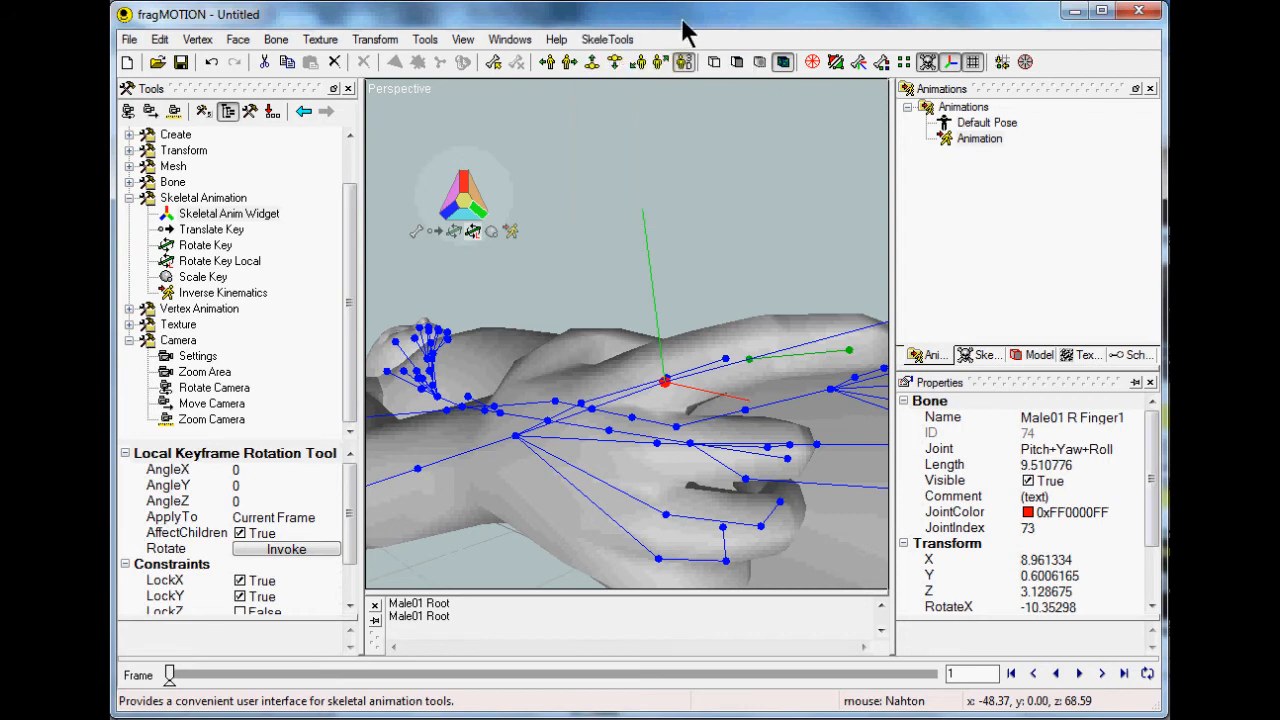
click(615, 41)
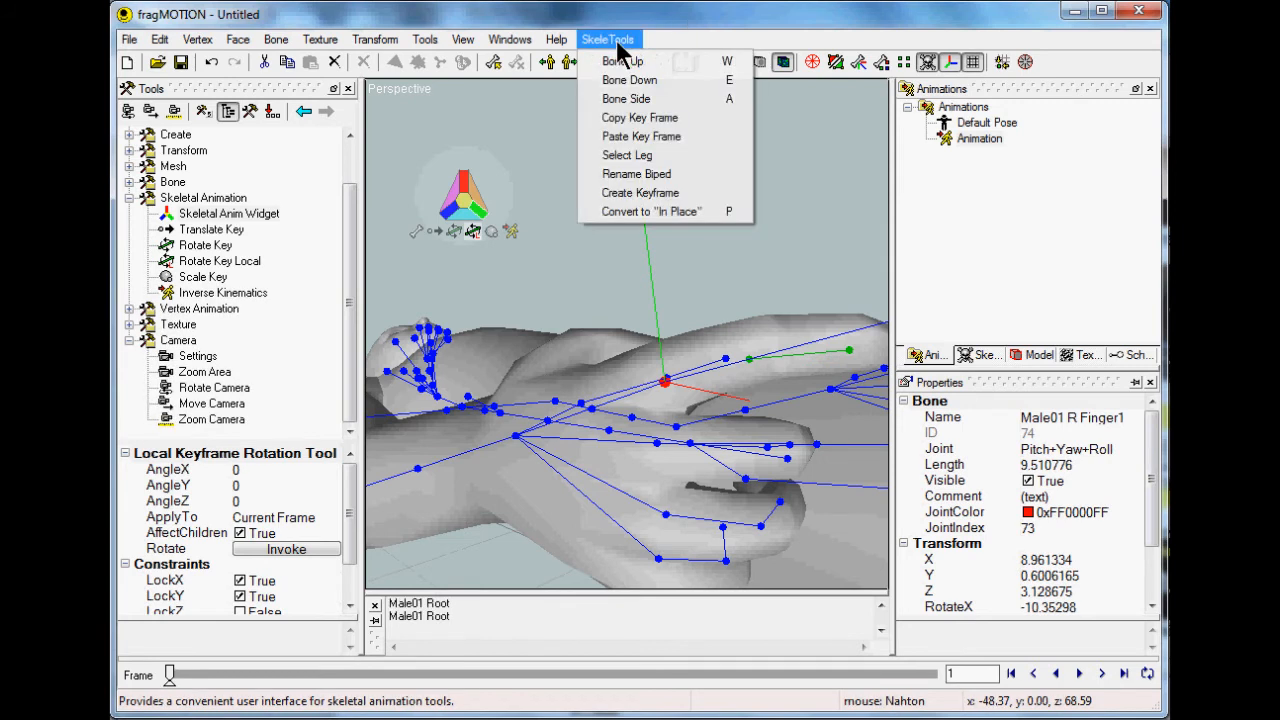
click(685, 22)
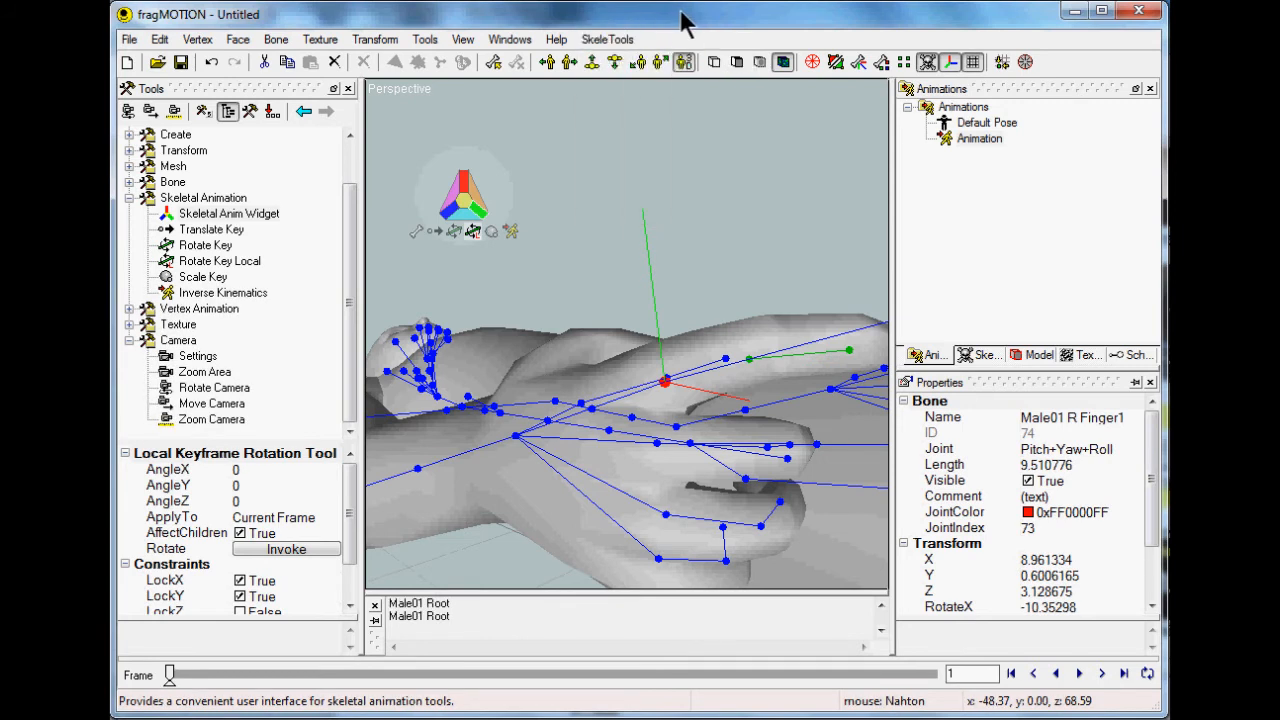
key(Down)
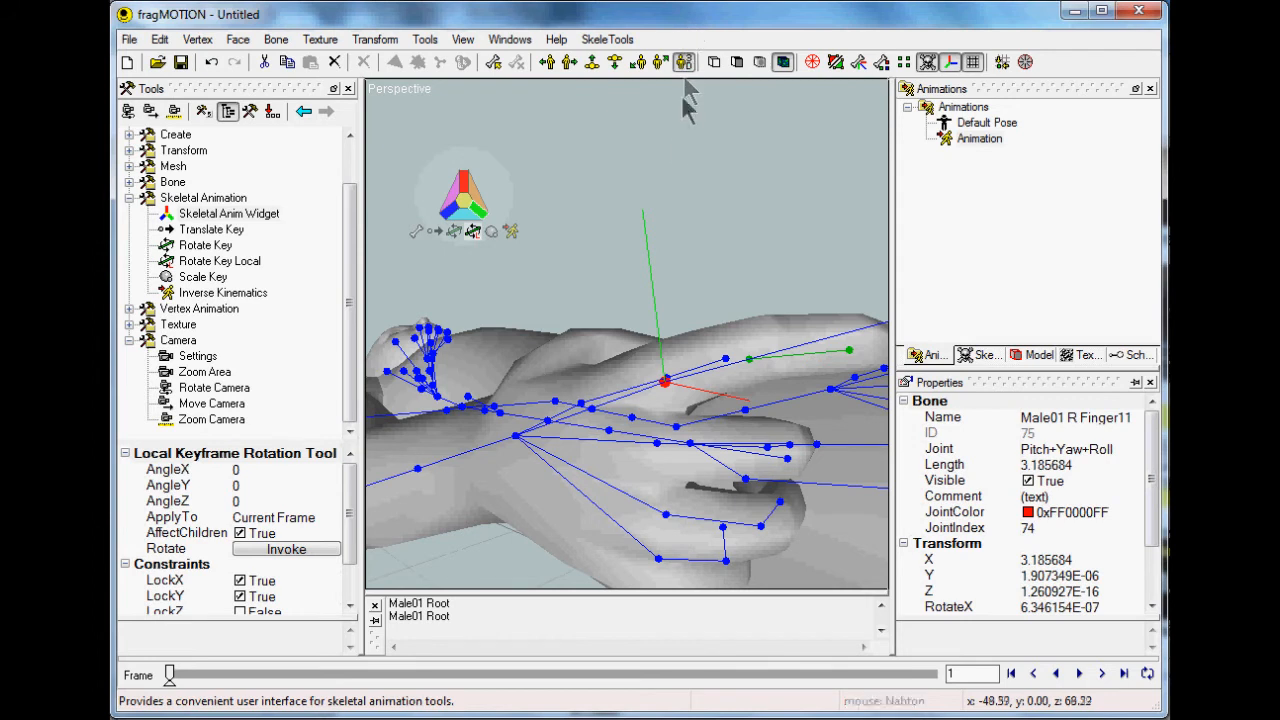
drag(681, 206, 662, 231)
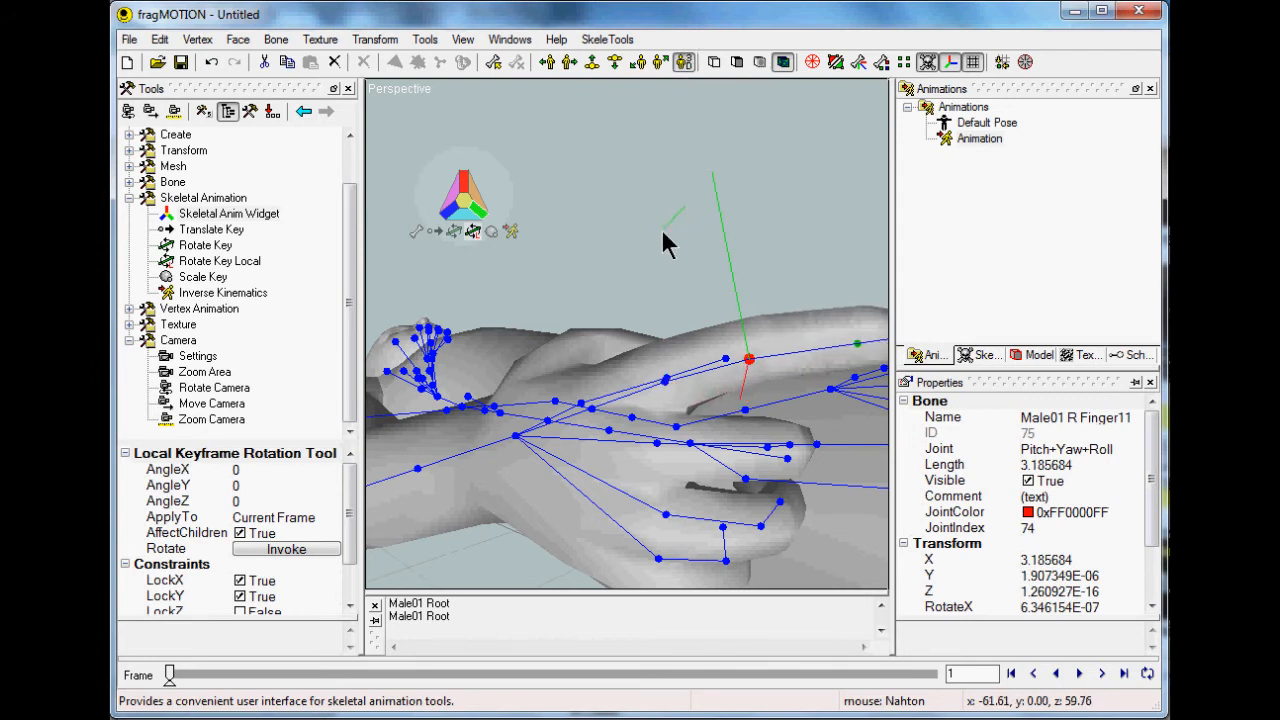
Rotate the Male01 R Finger12 fingertip bone locally and move the selection back up to Male01 R Finger1.
middle_drag(662, 230, 656, 229)
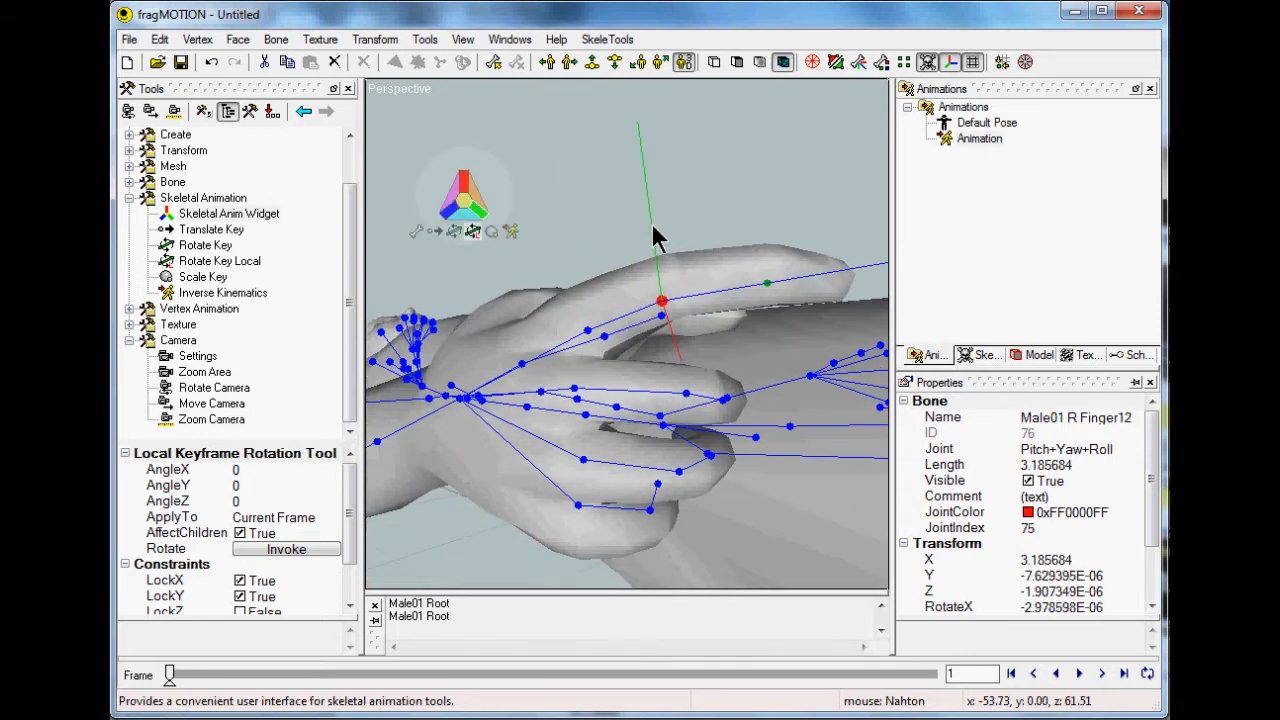
drag(653, 227, 612, 262)
key(Up)
key(Up)
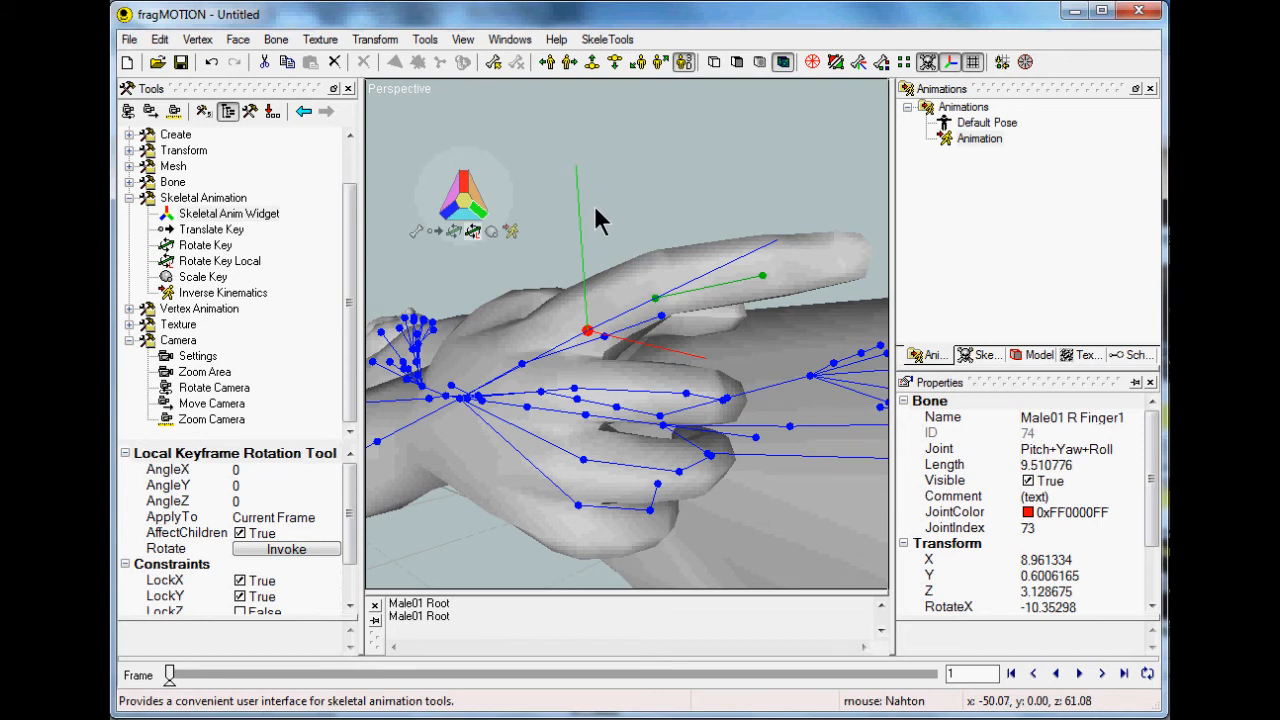
Move the selection down to Male01 R Finger12, rotating the finger bones locally and trying the widget's red axis on the fingertip.
key(Down)
key(Down)
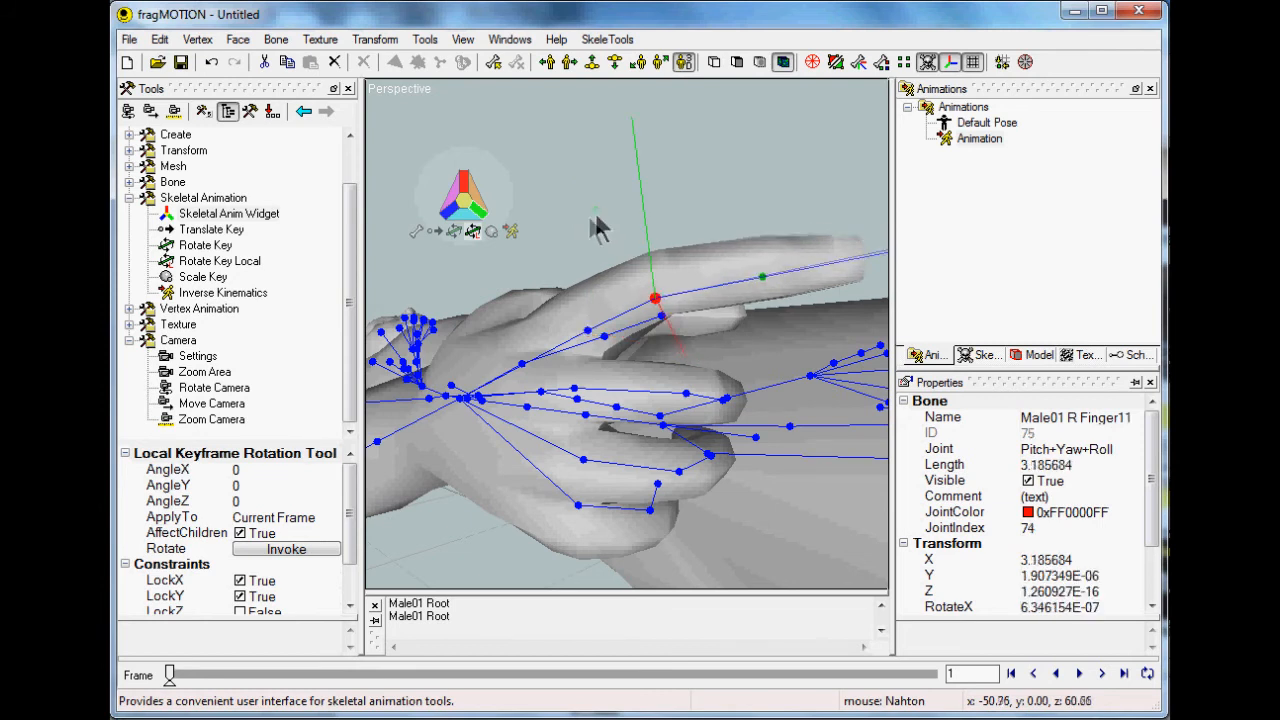
mouse_move(581, 220)
mouse_down()
mouse_move(600, 222)
mouse_move(575, 228)
mouse_up()
click(464, 181)
drag(616, 191, 589, 206)
Leave only the X axis unlocked and rotate the Finger12 fingertip bone locally.
click(452, 210)
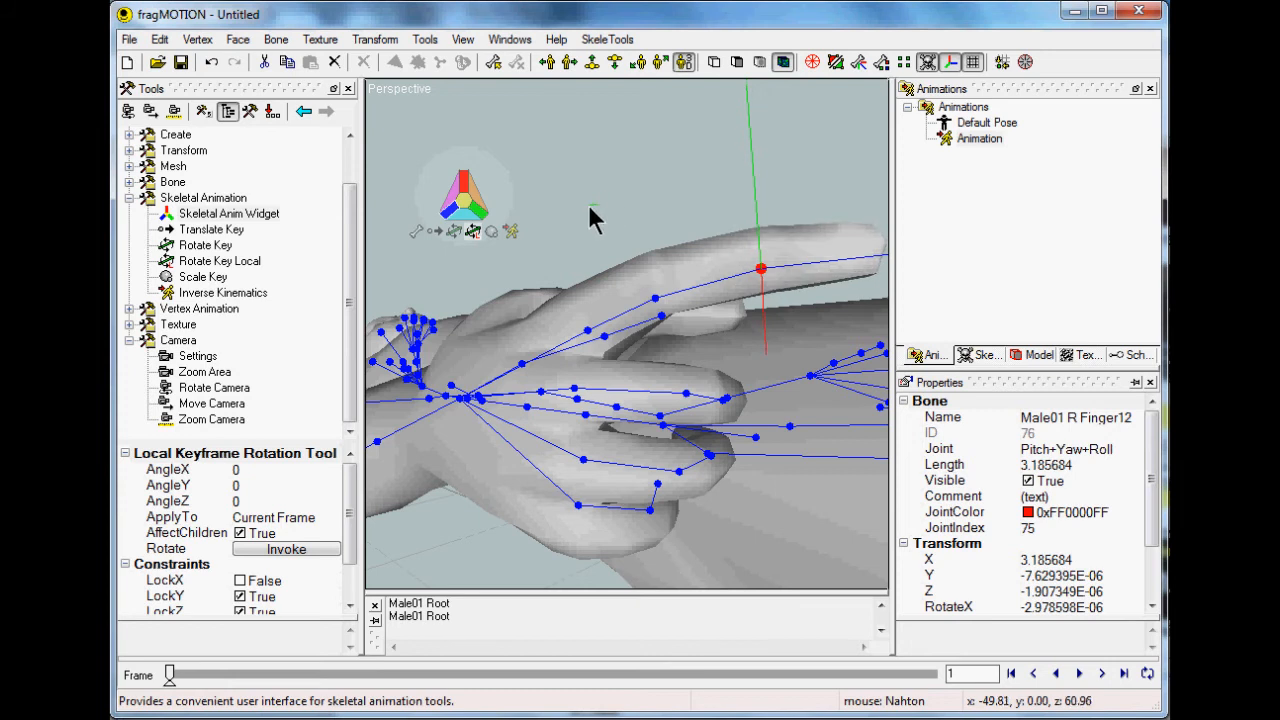
middle_drag(626, 209, 687, 134)
drag(668, 214, 688, 230)
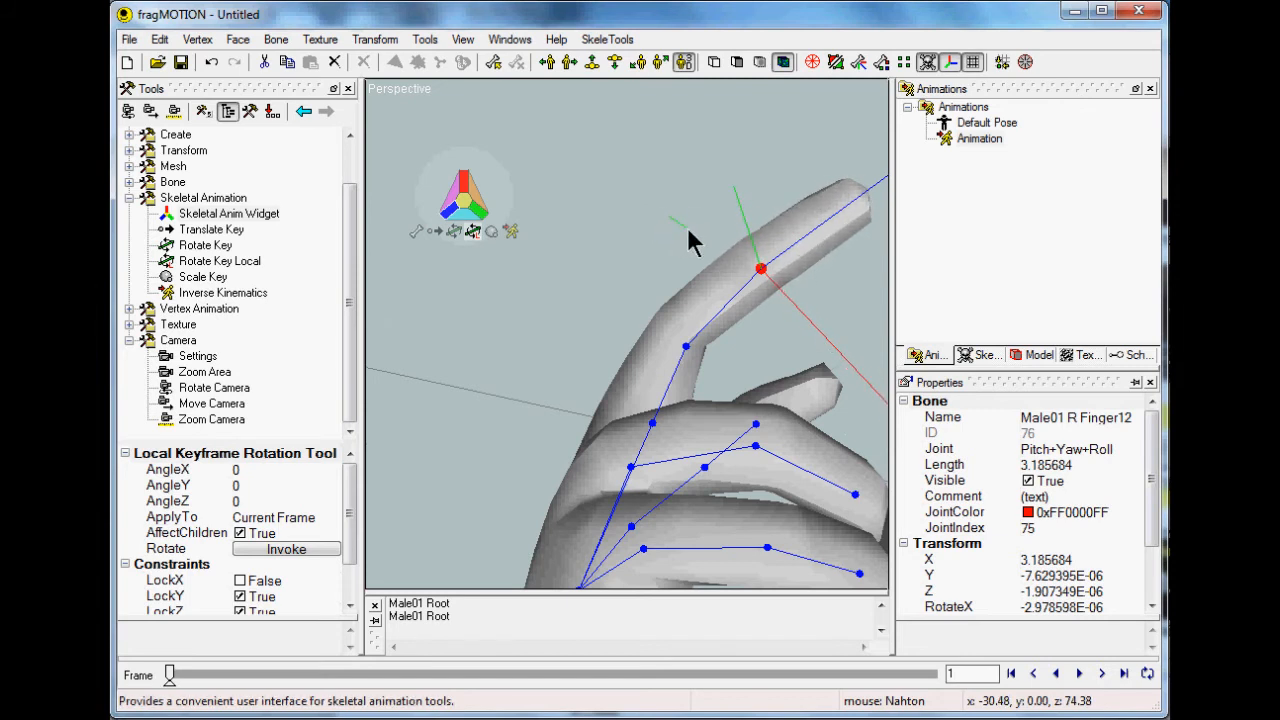
Rotate the Finger12 fingertip bone with the non-local Rotate Key and check the pose from the side.
click(455, 232)
drag(562, 237, 597, 239)
middle_drag(618, 292, 565, 340)
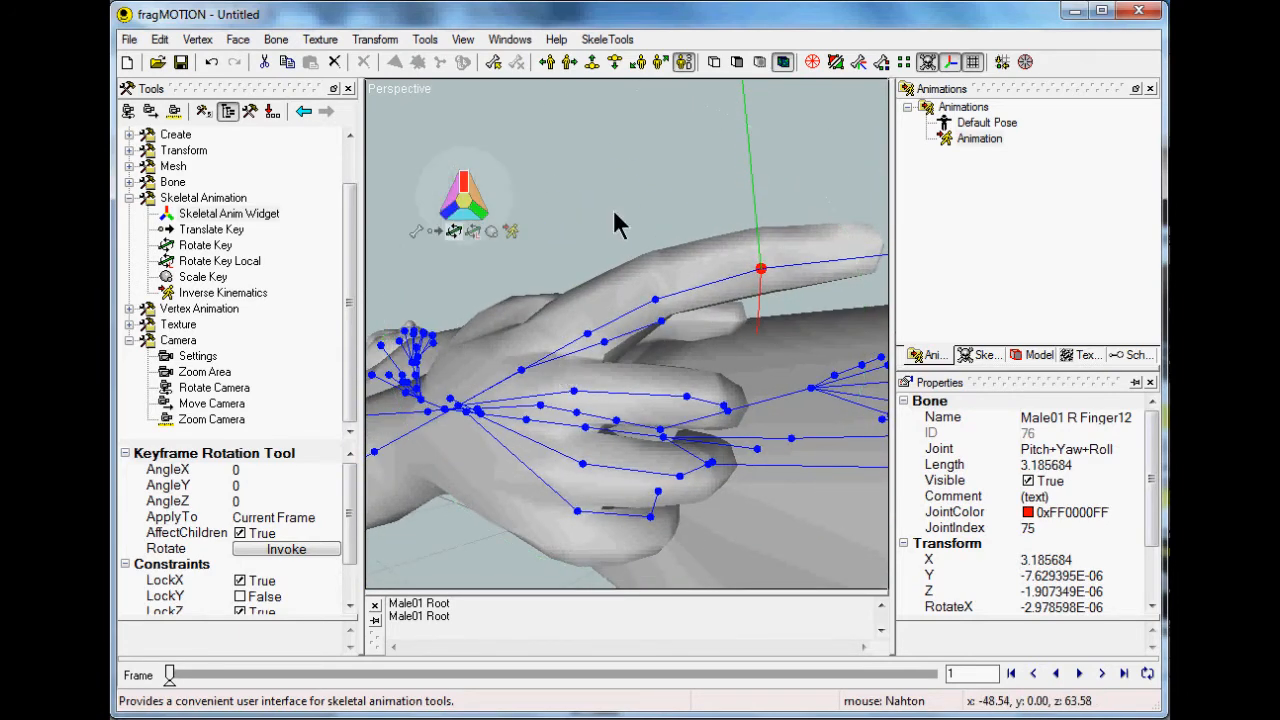
Bring the whole character into view, reposition the widget, and select Male01 R UpperArm with its child bones in Select Bone mode.
scroll(613, 212, down, 4)
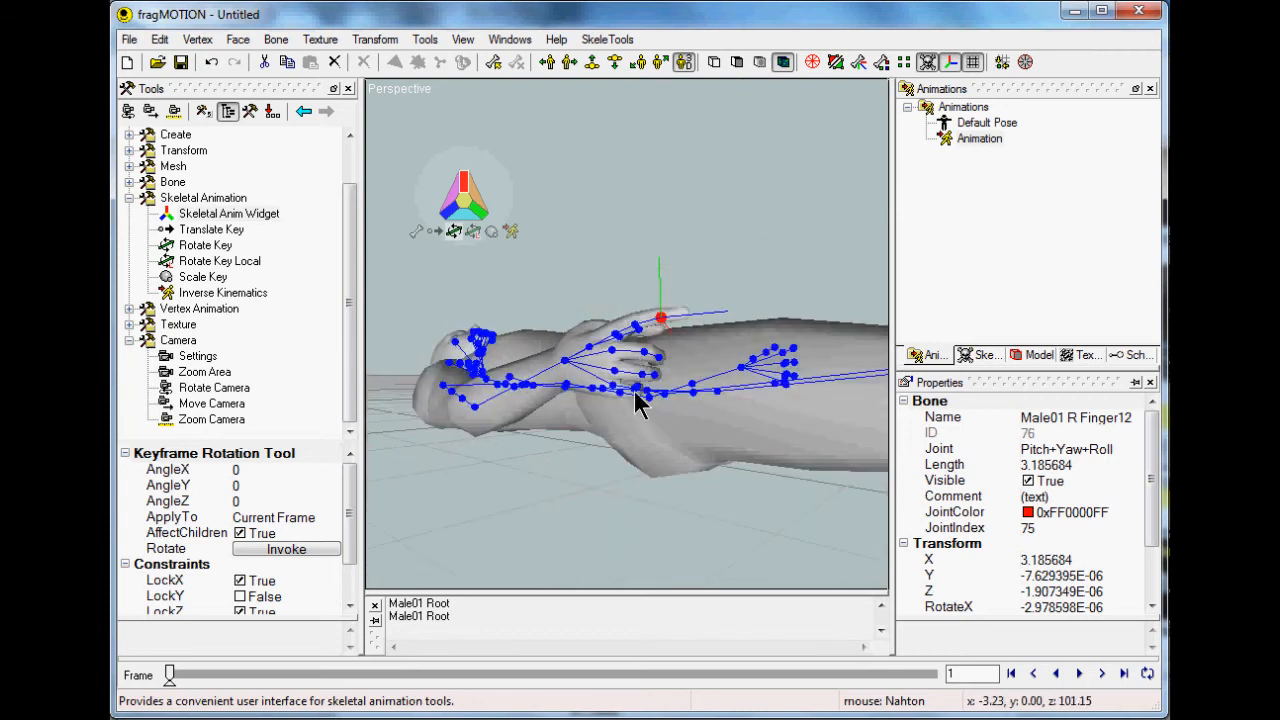
middle_drag(634, 409, 626, 468)
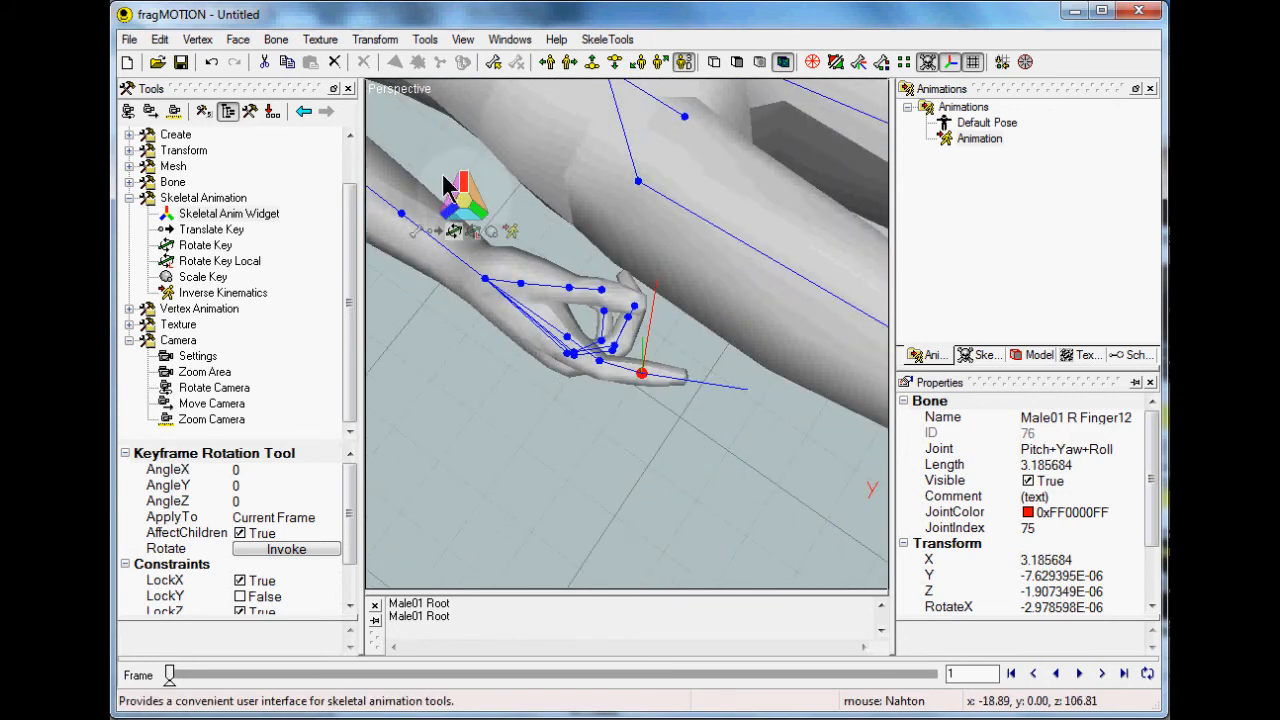
drag(444, 183, 456, 152)
middle_drag(529, 405, 634, 177)
scroll(739, 381, down, 3)
middle_drag(737, 375, 834, 430)
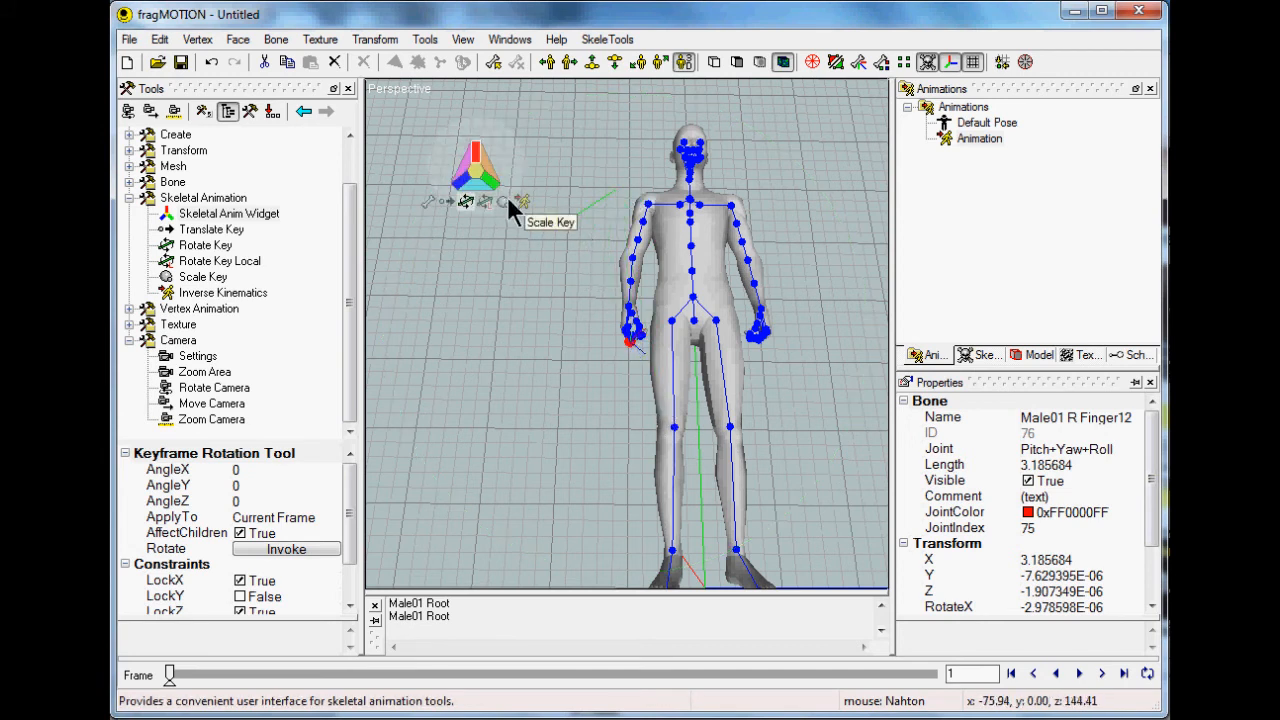
click(428, 201)
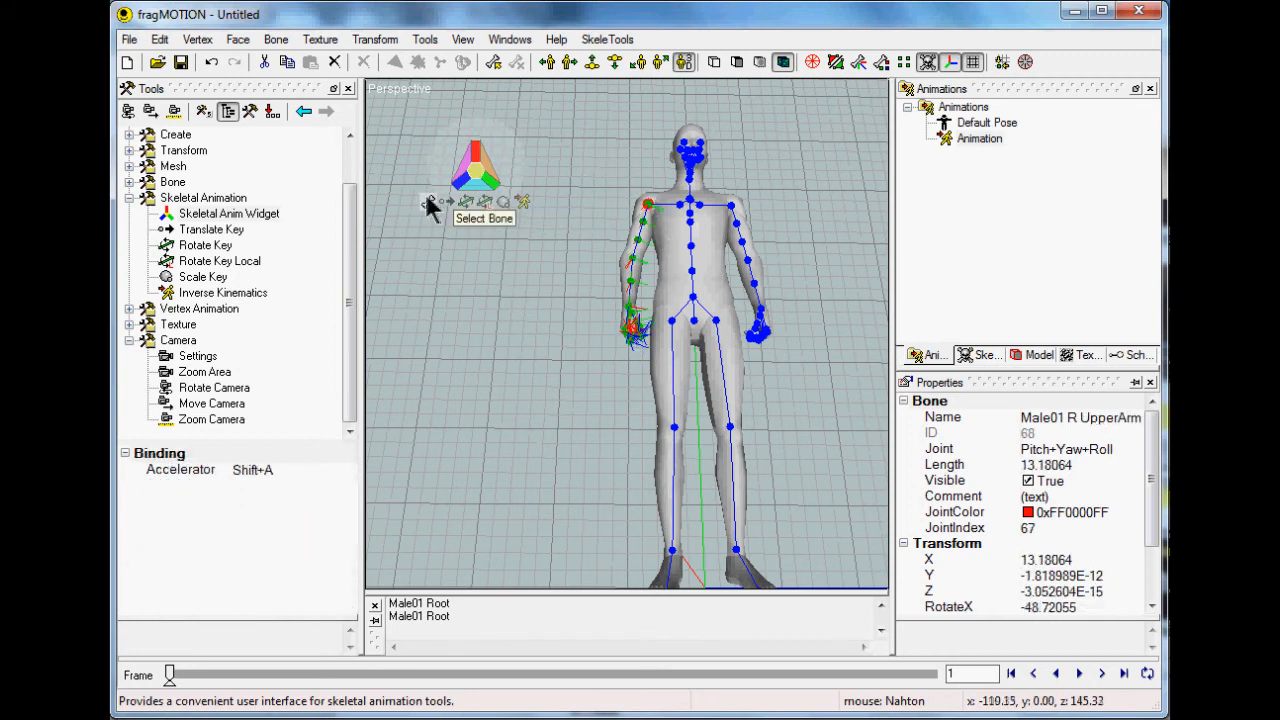
click(592, 189)
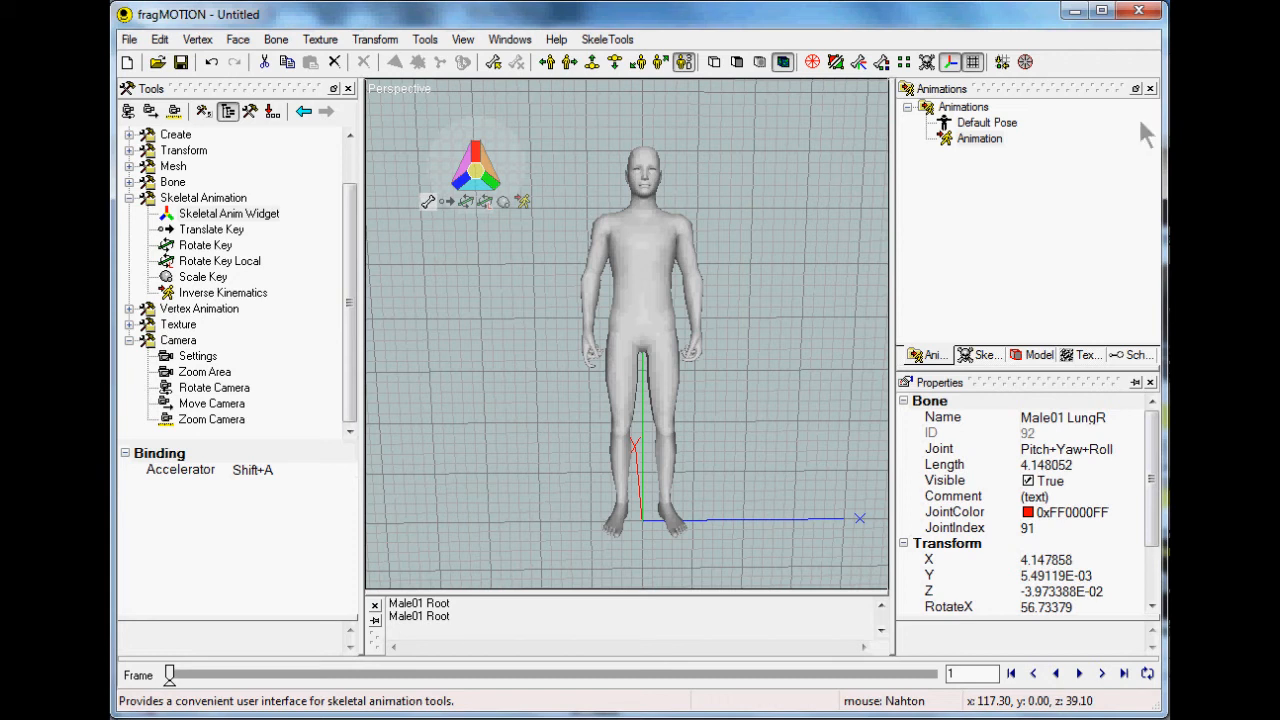
click(975, 139)
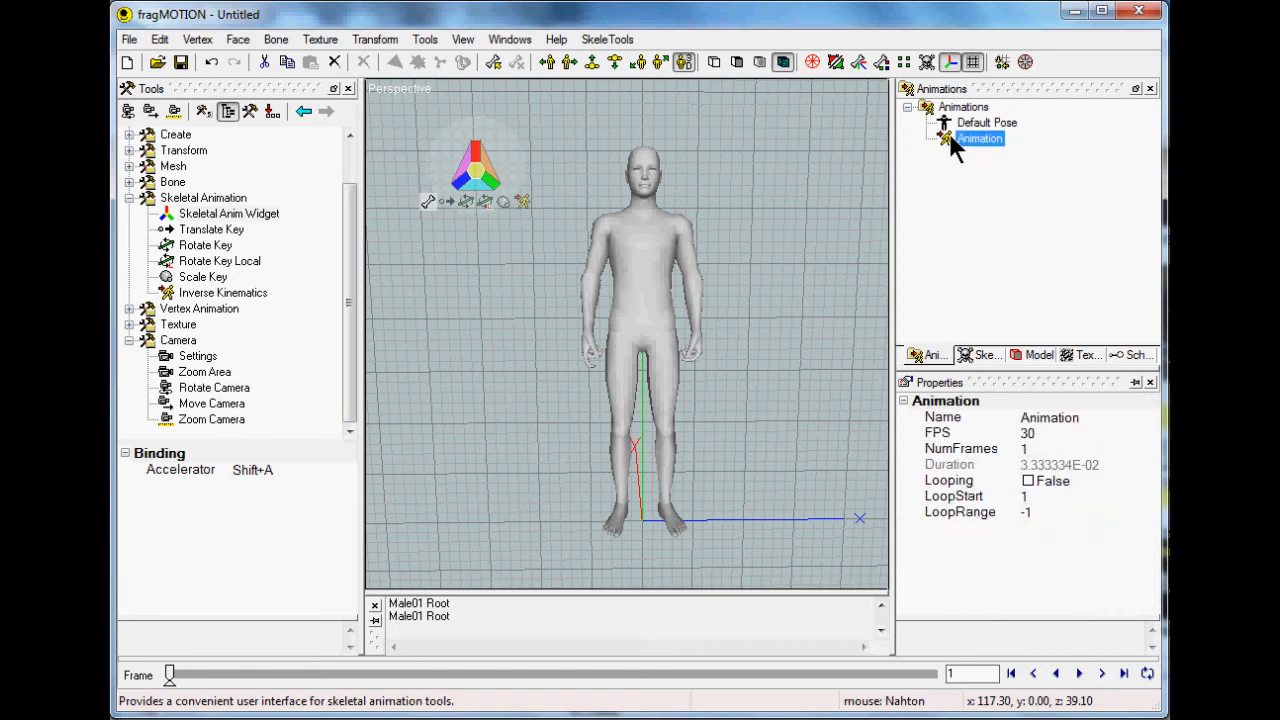
double_click(948, 138)
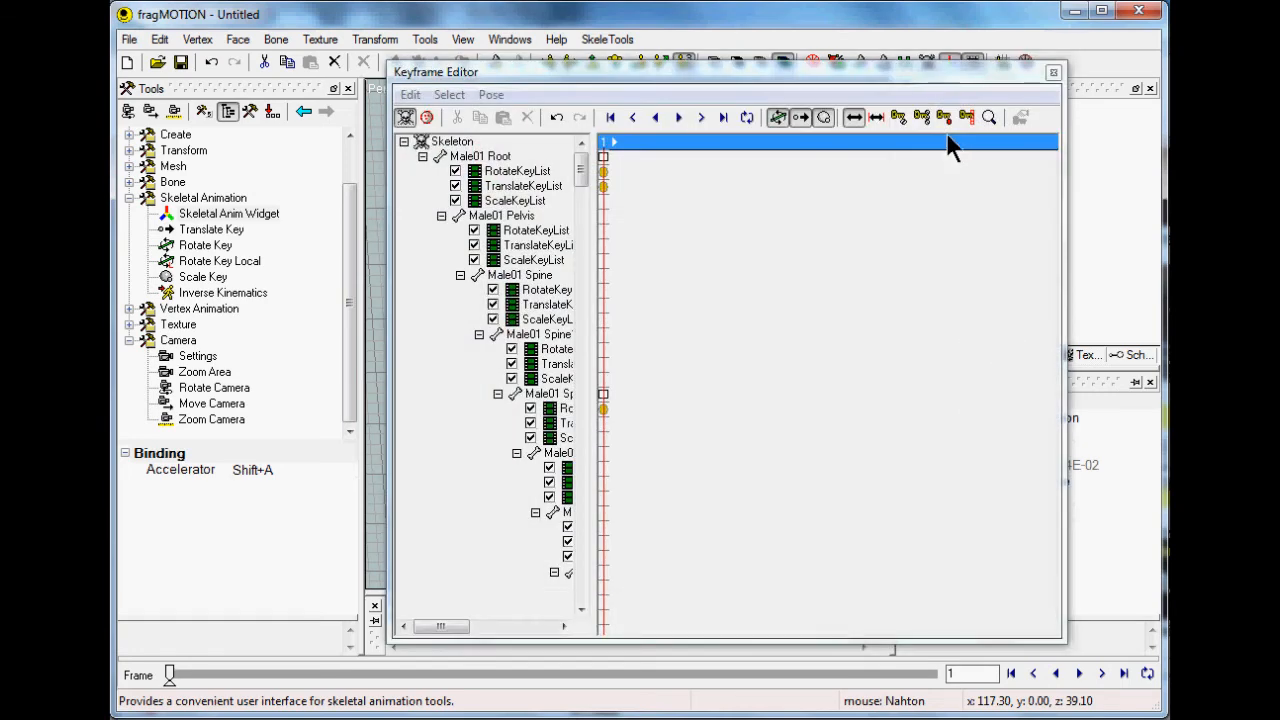
drag(739, 80, 827, 109)
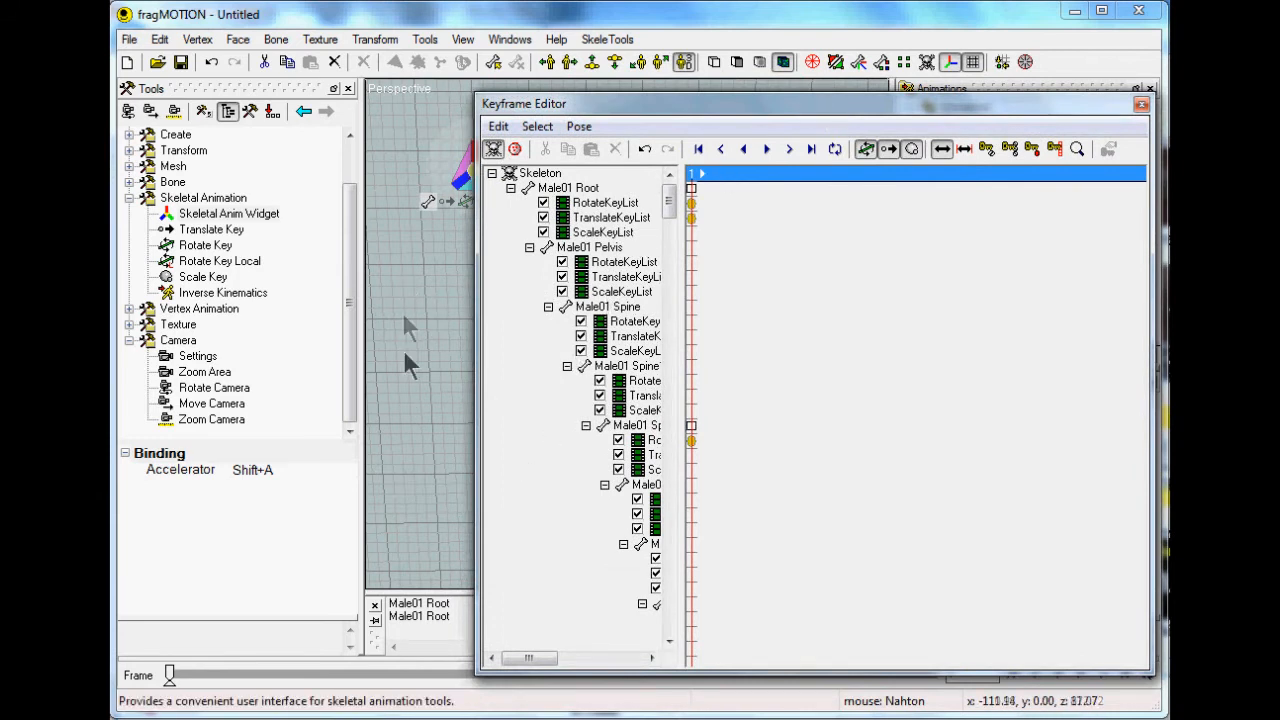
click(1141, 104)
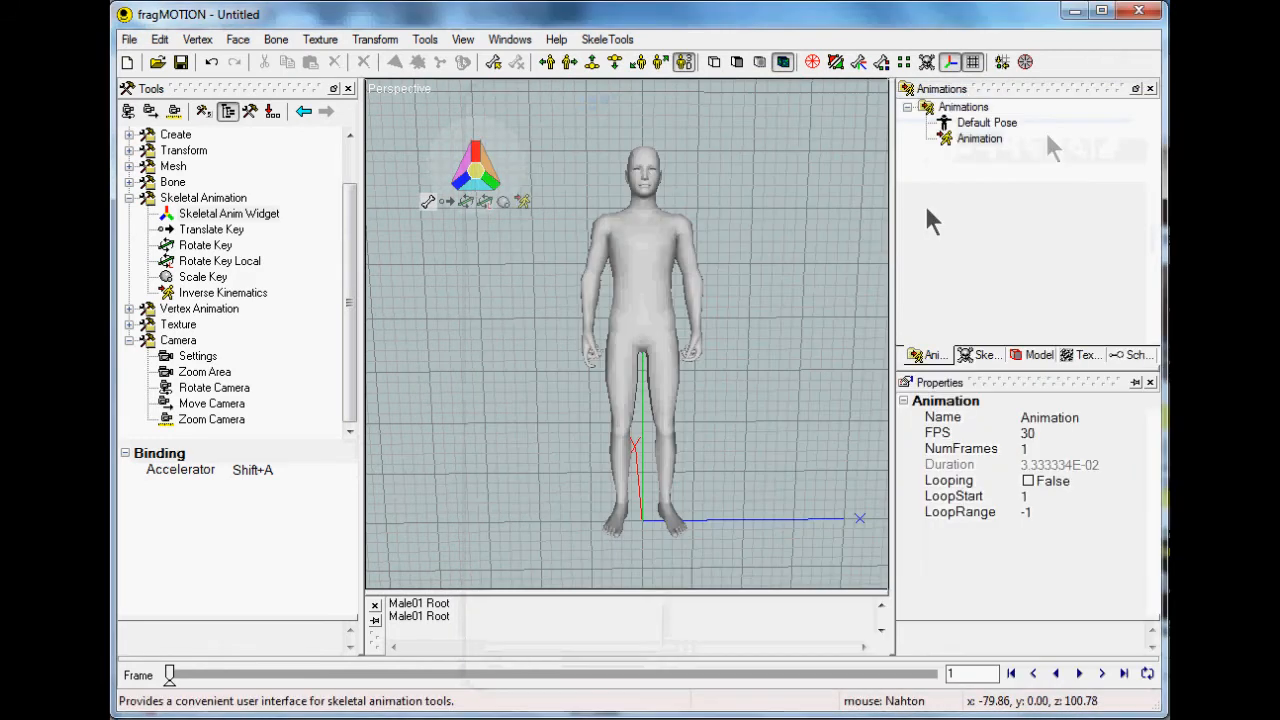
Show the skeleton, view the character at a slight angle, and switch to the Default Pose.
key(s)
middle_drag(751, 366, 596, 362)
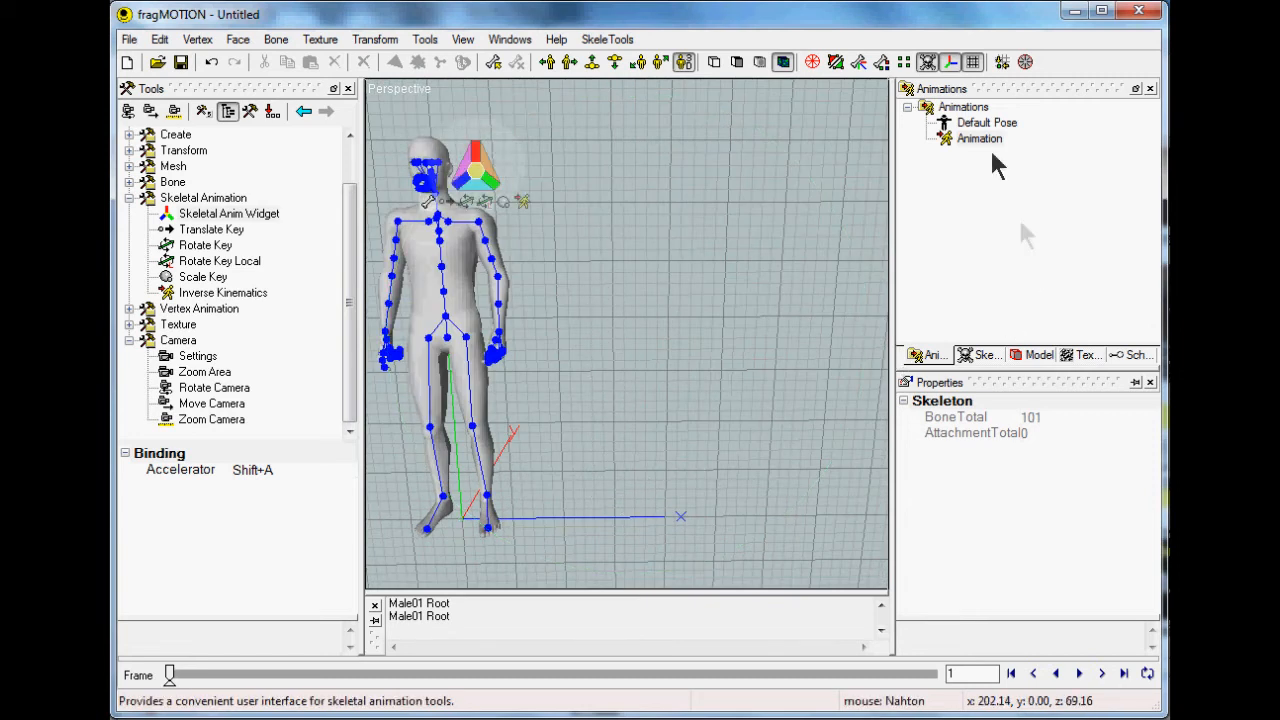
click(974, 125)
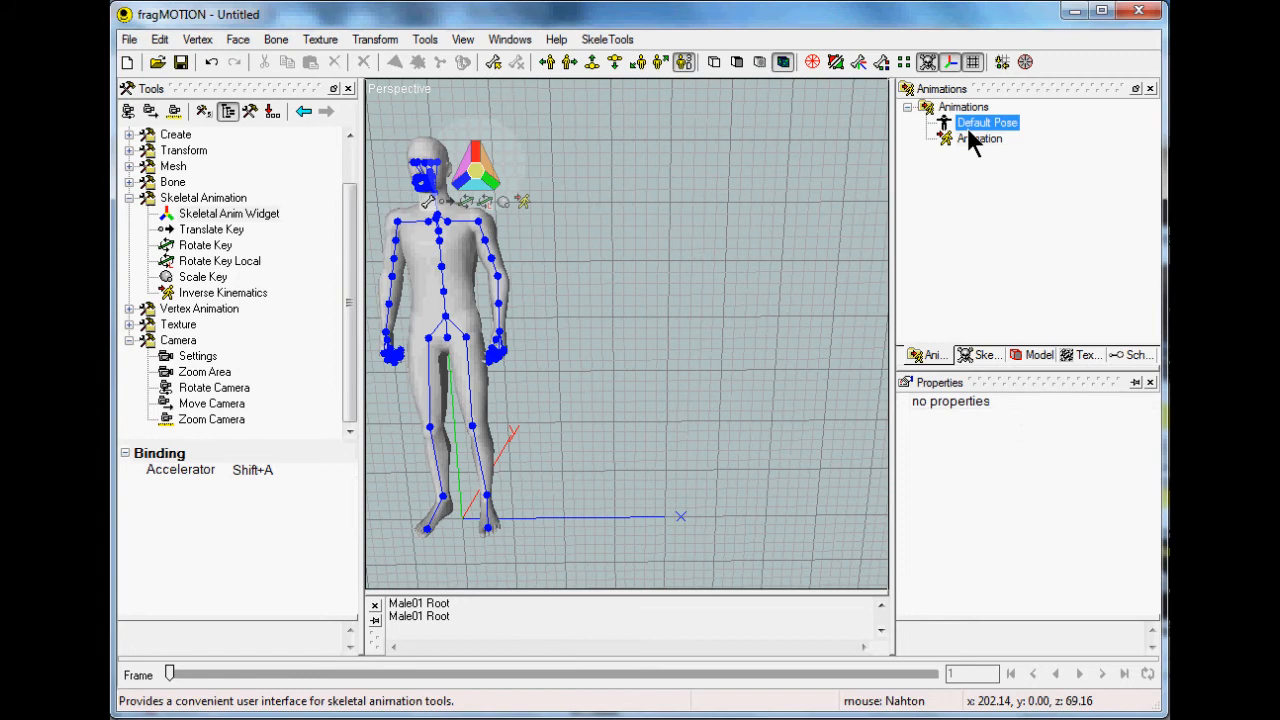
Open Animation in the Keyframe Editor, shrink and place its window beside the character, and move the skeletal widget up off the body.
double_click(975, 139)
drag(862, 100, 889, 66)
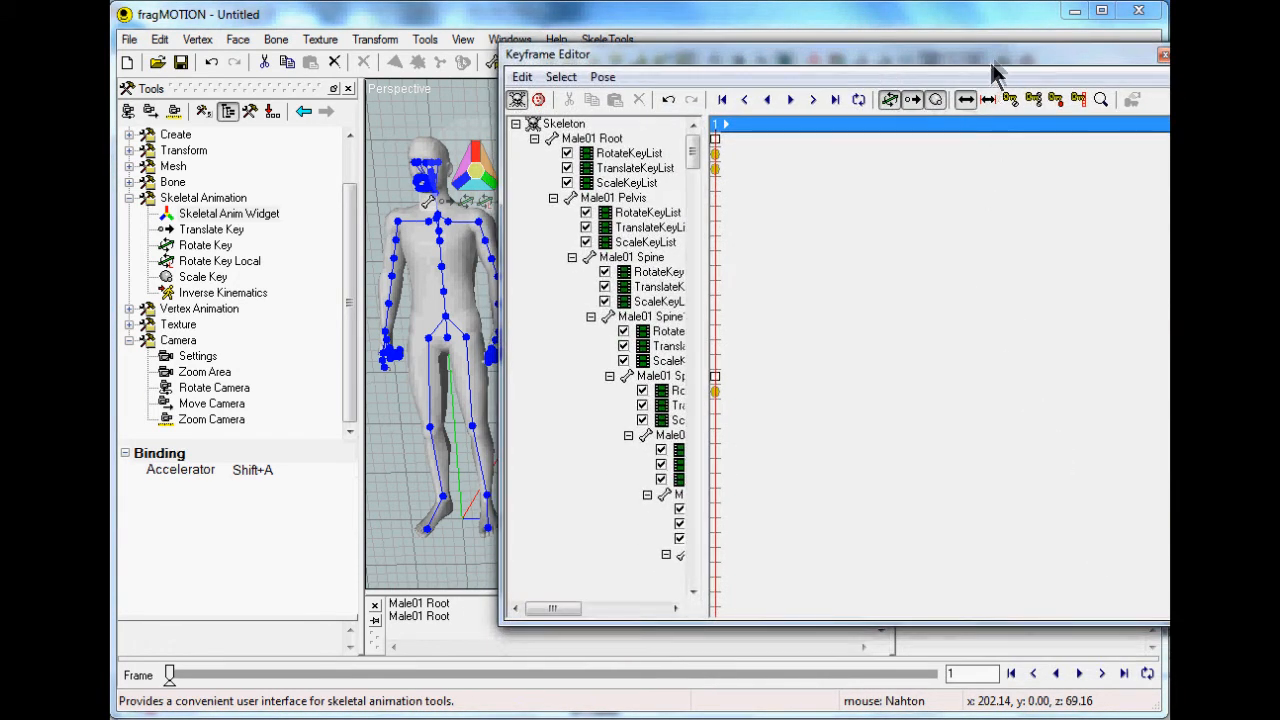
drag(998, 66, 980, 68)
drag(1155, 622, 1078, 527)
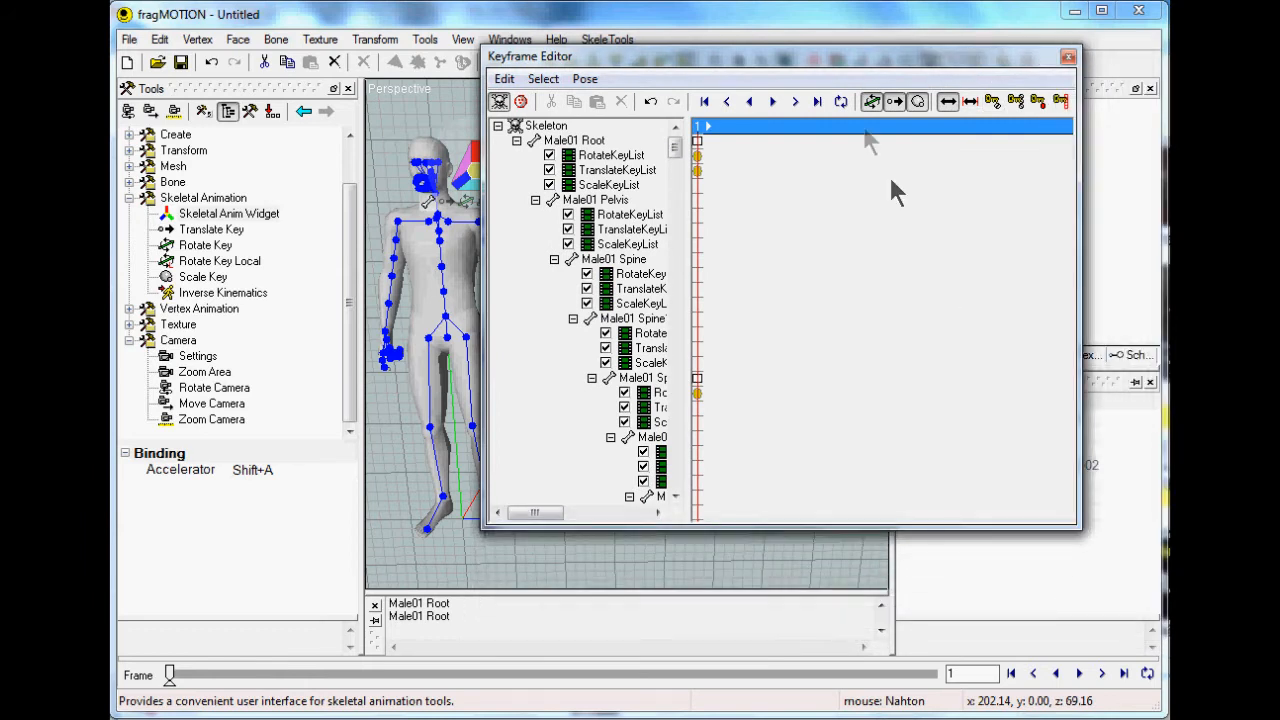
drag(804, 57, 887, 40)
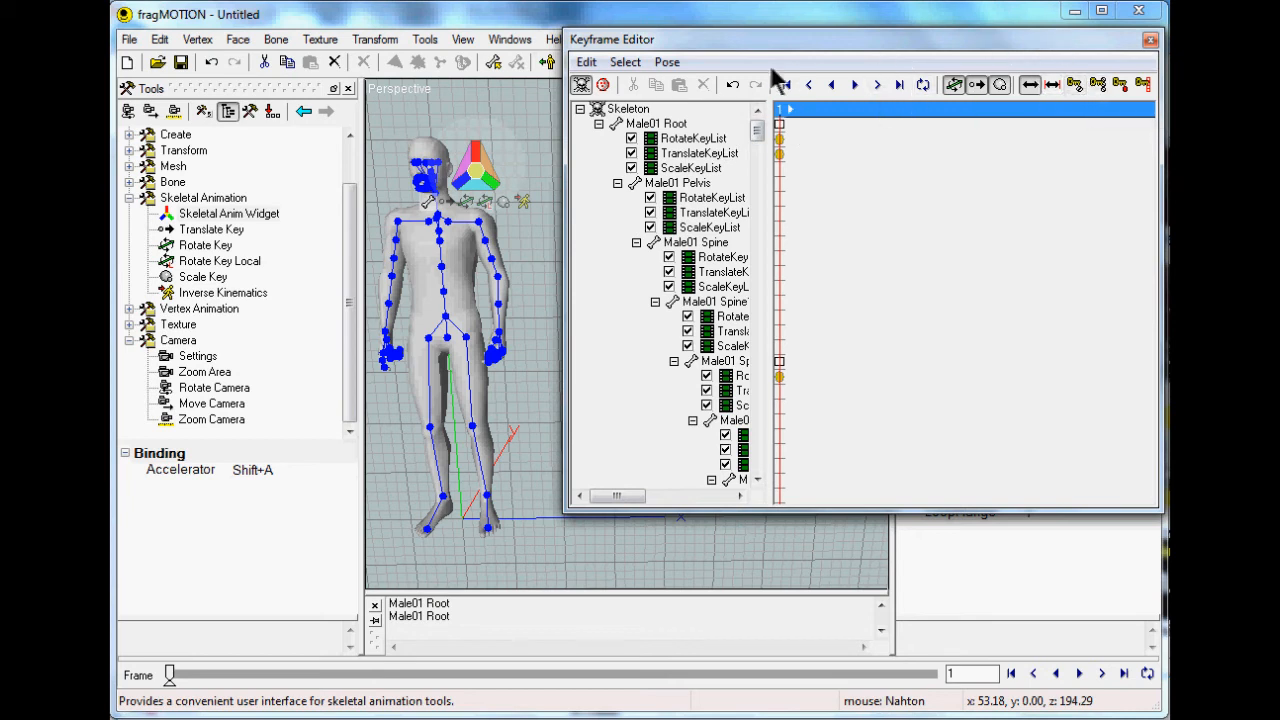
drag(733, 44, 724, 44)
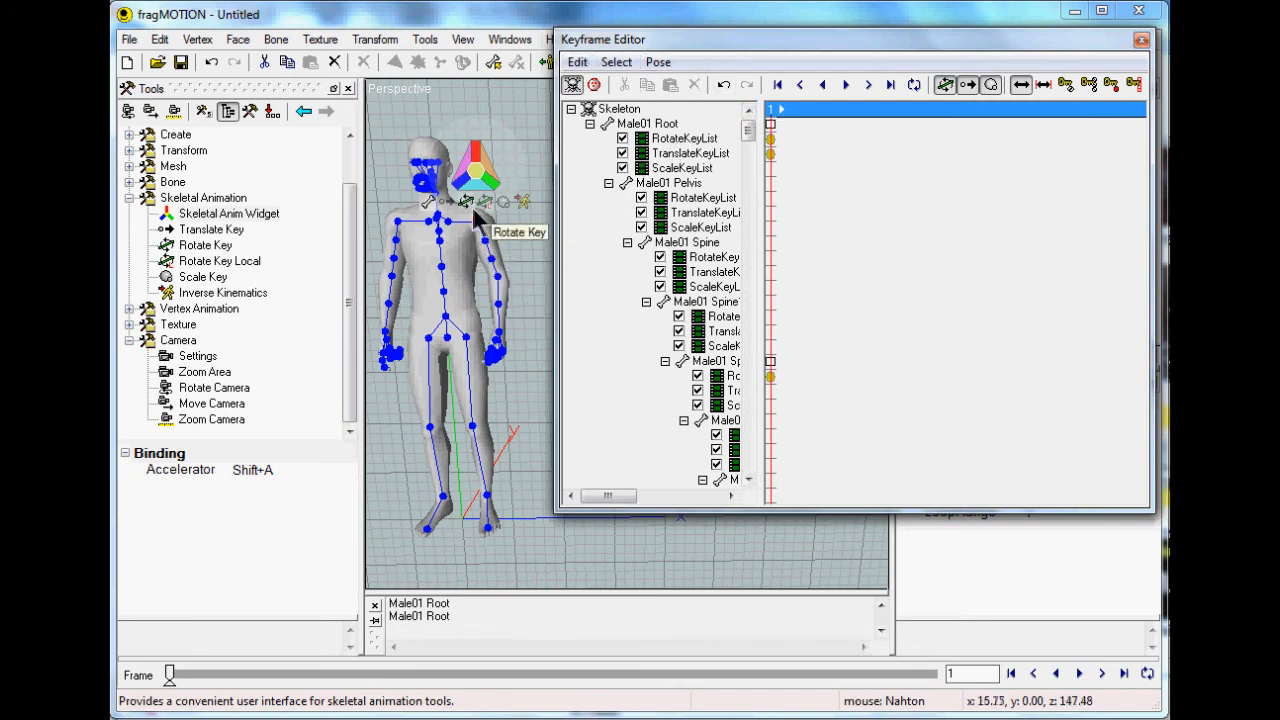
drag(472, 150, 496, 90)
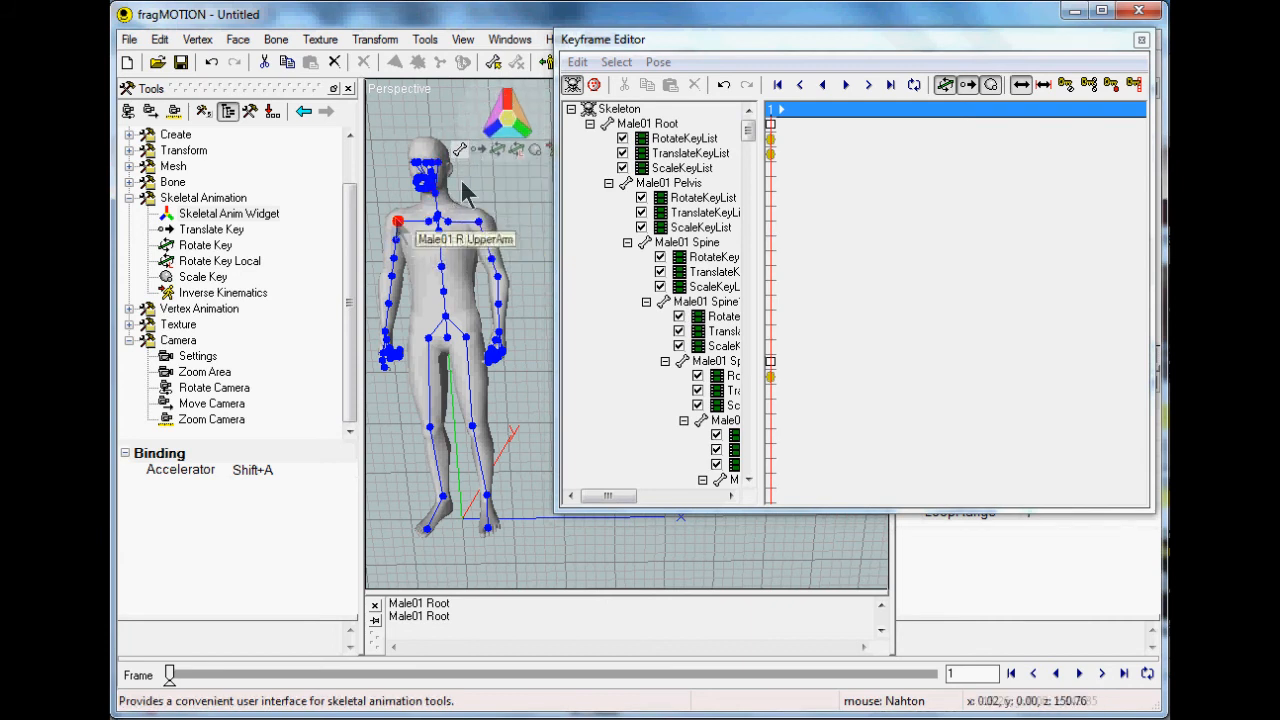
Select Male01 R UpperArm with its child bones, try raising it sideways with Rotate Key, and undo that rotation.
click(397, 228)
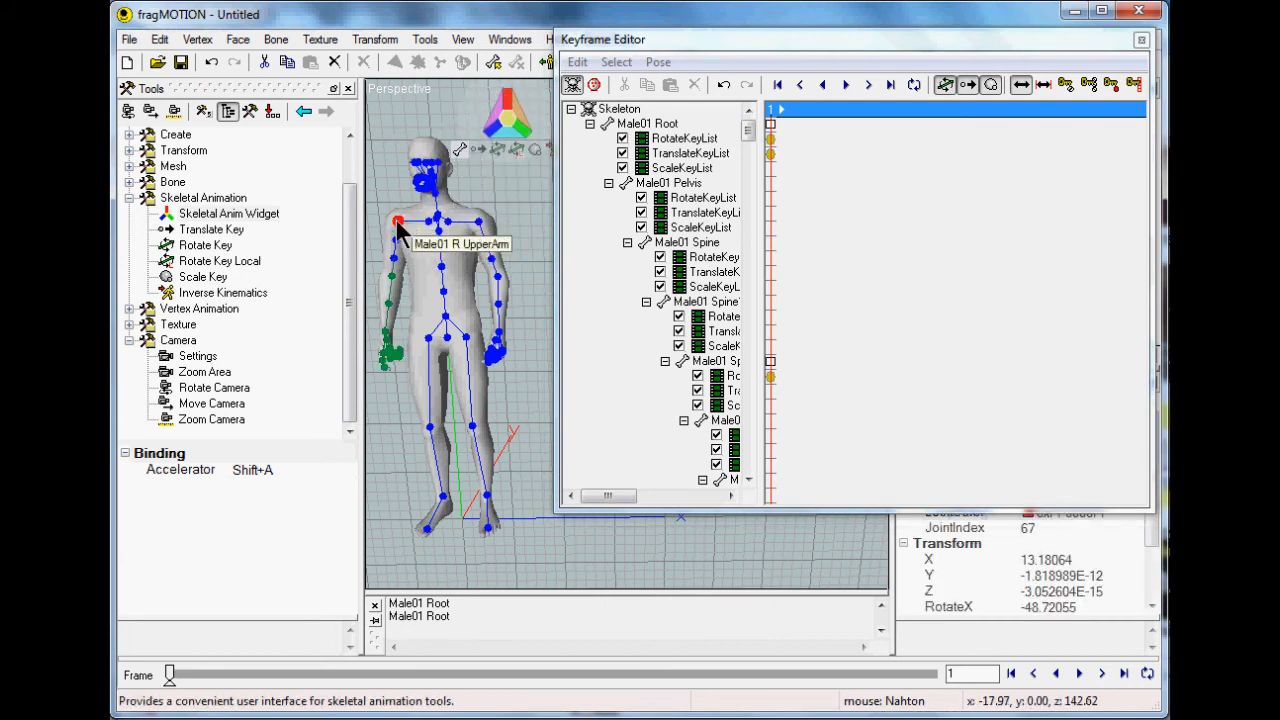
click(497, 152)
mouse_move(500, 228)
mouse_down()
mouse_move(588, 216)
mouse_move(530, 200)
mouse_up()
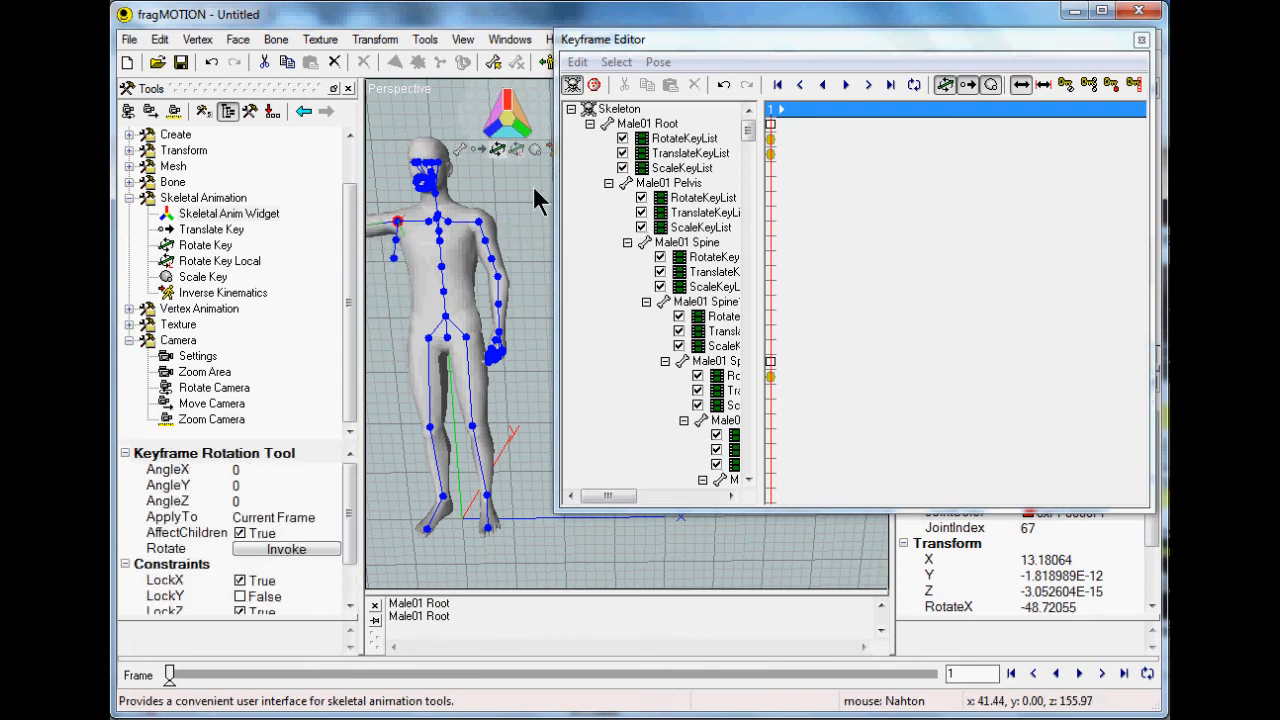
click(211, 62)
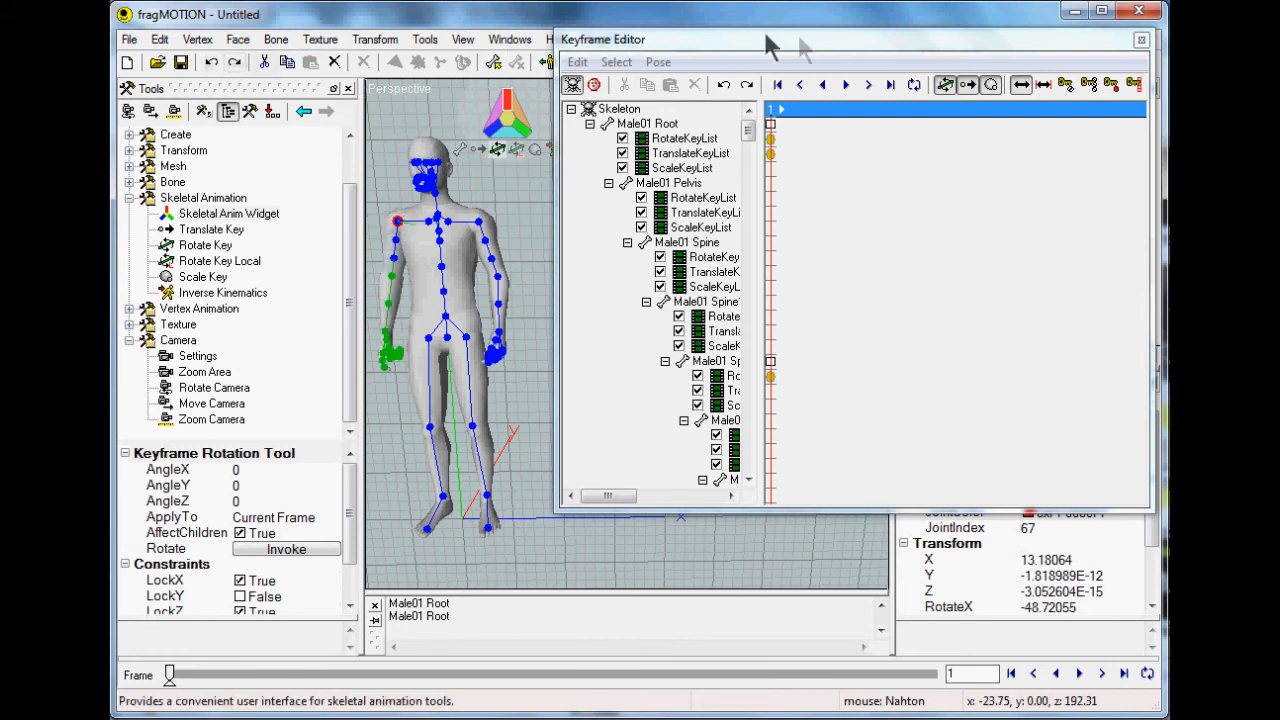
Create initial pose keys for all bones at frame 1 in the Keyframe Editor.
click(1086, 86)
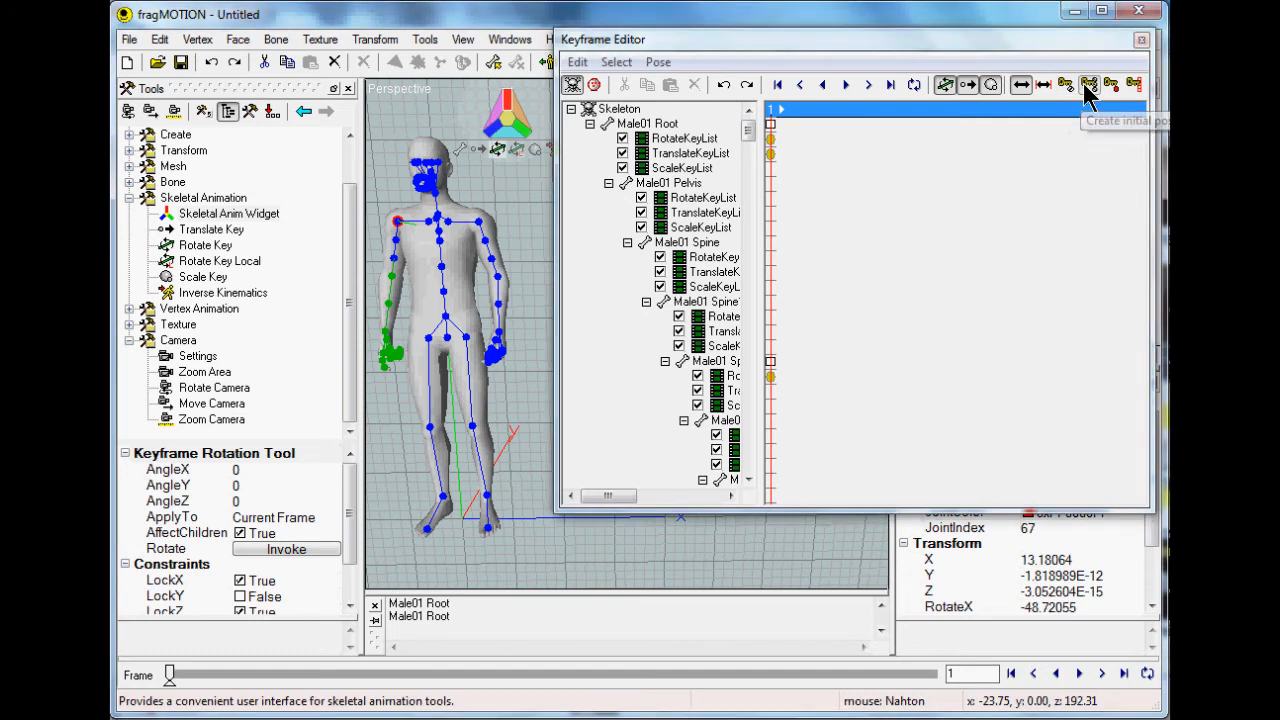
click(776, 138)
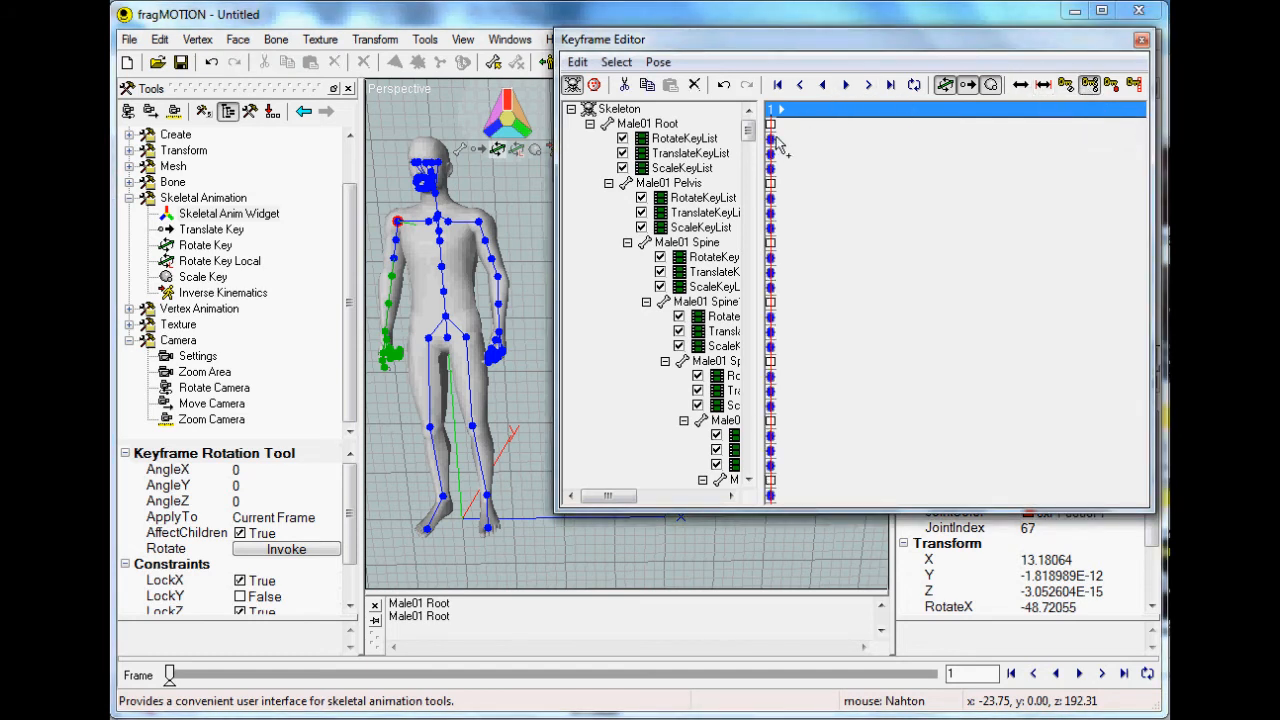
mouse_move(769, 105)
ctrl+mouse_down()
mouse_move(805, 113)
mouse_move(767, 114)
ctrl+mouse_up()
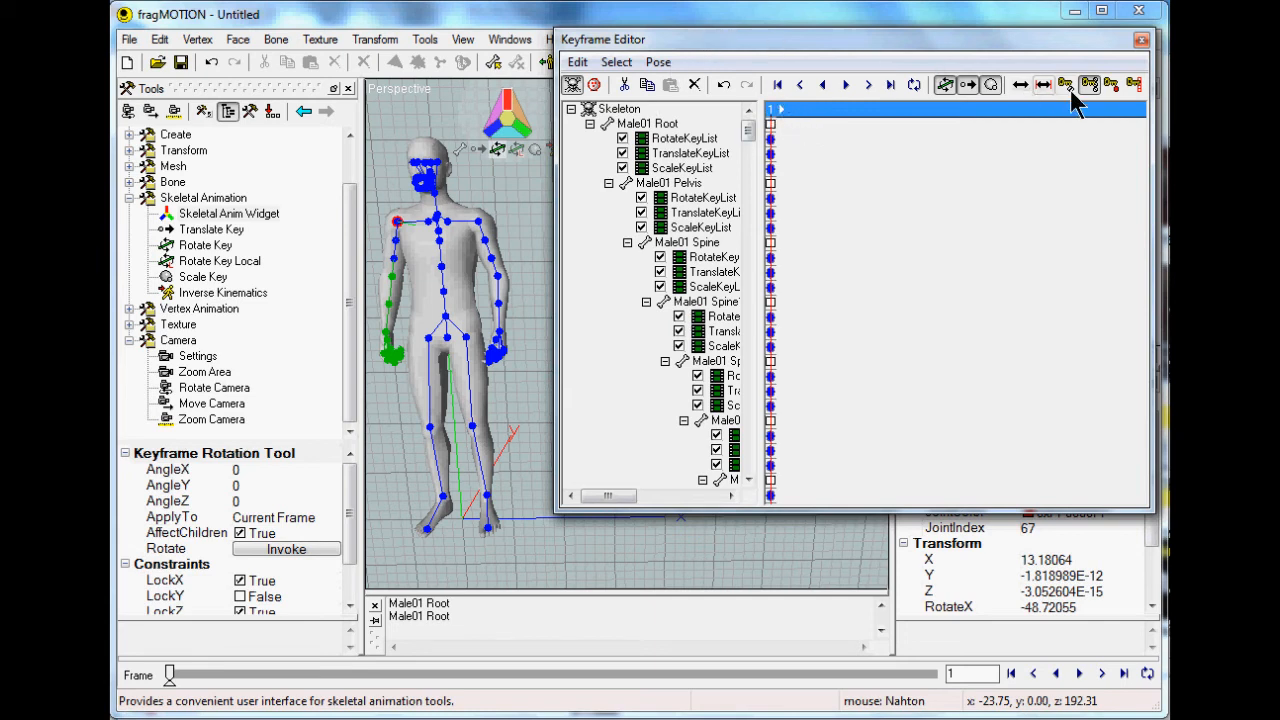
Move the Keyframe Editor window down and hide the skeleton in the viewport.
drag(928, 46, 931, 145)
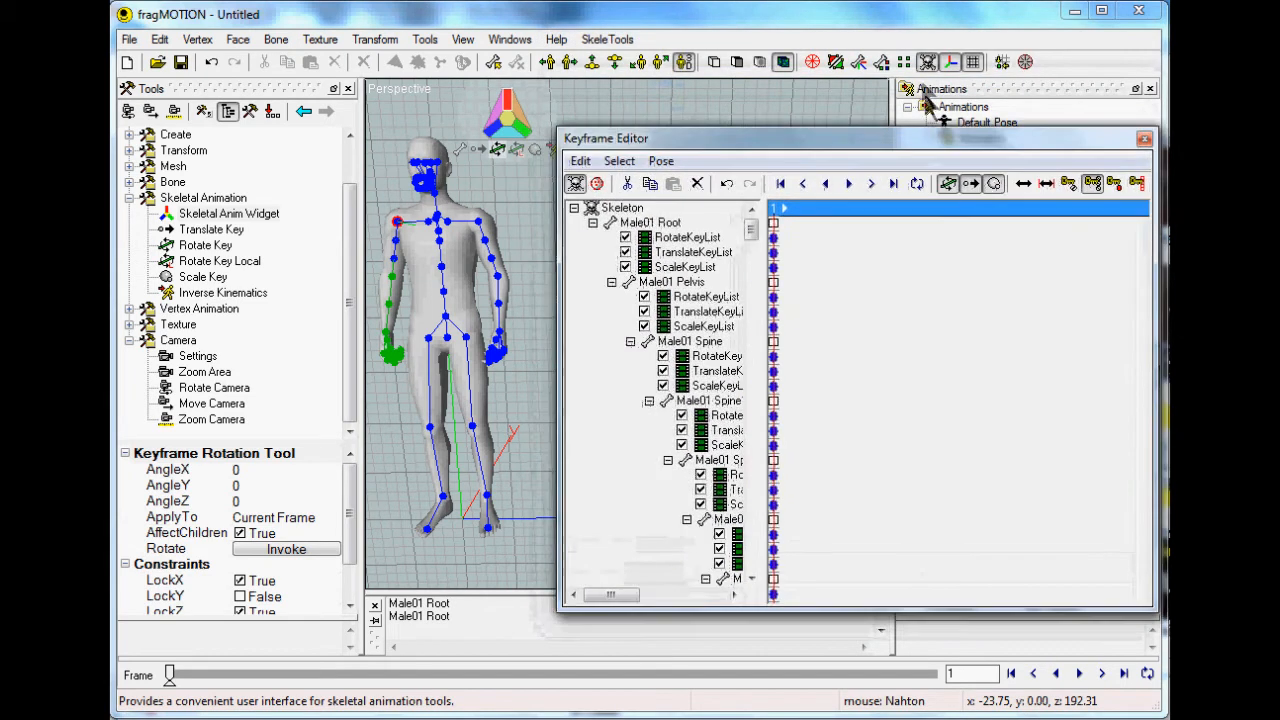
click(930, 56)
click(930, 62)
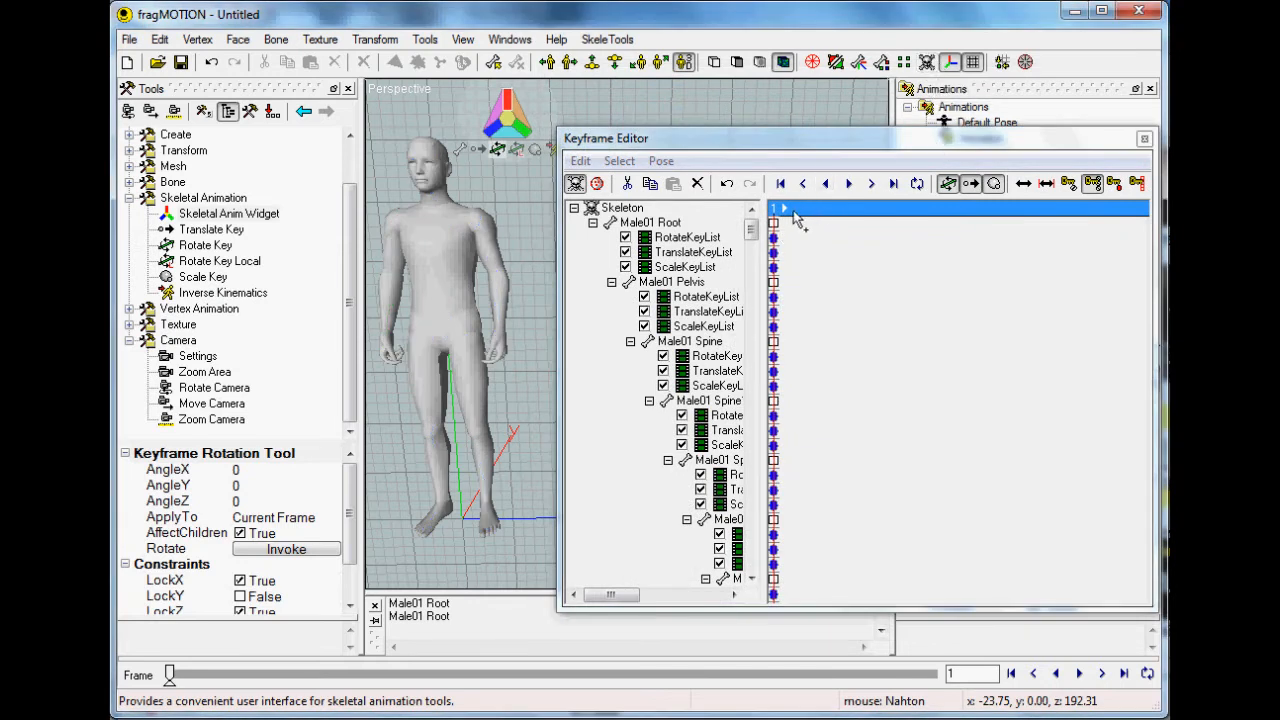
Extend the animation to 30 frames and create initial pose keys for all bones at frame 30.
click(787, 212)
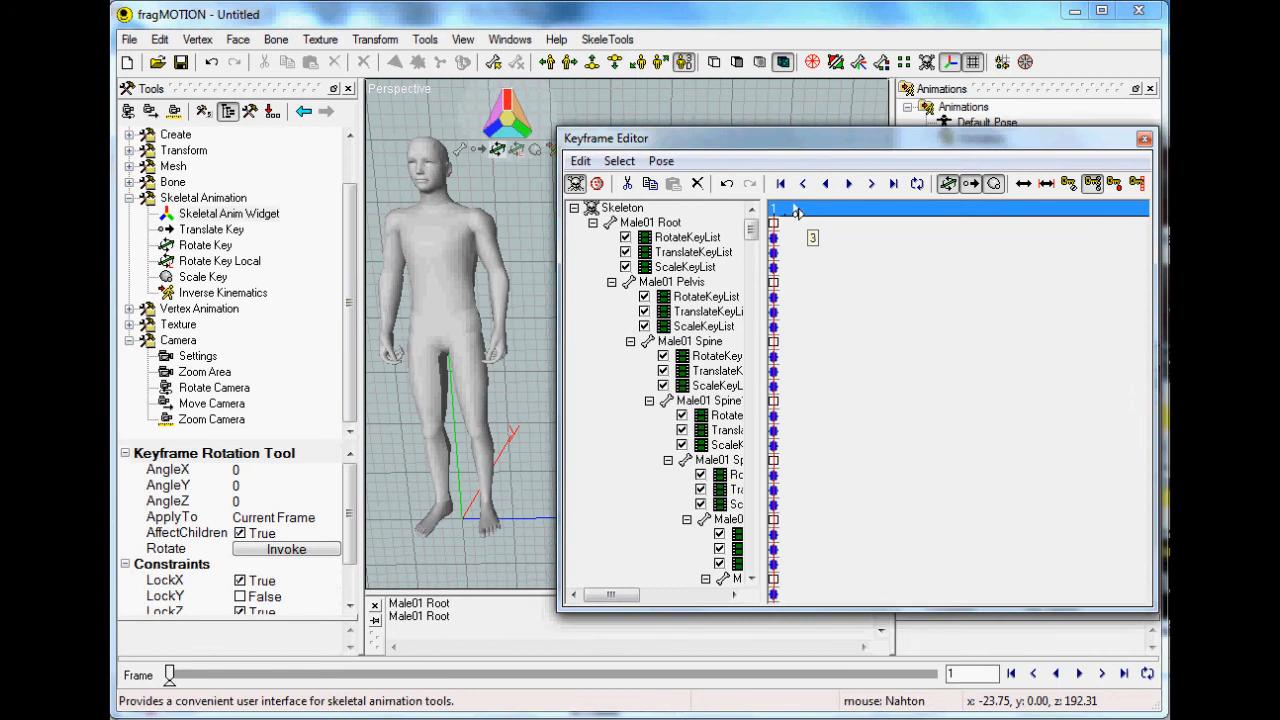
drag(797, 213, 1108, 225)
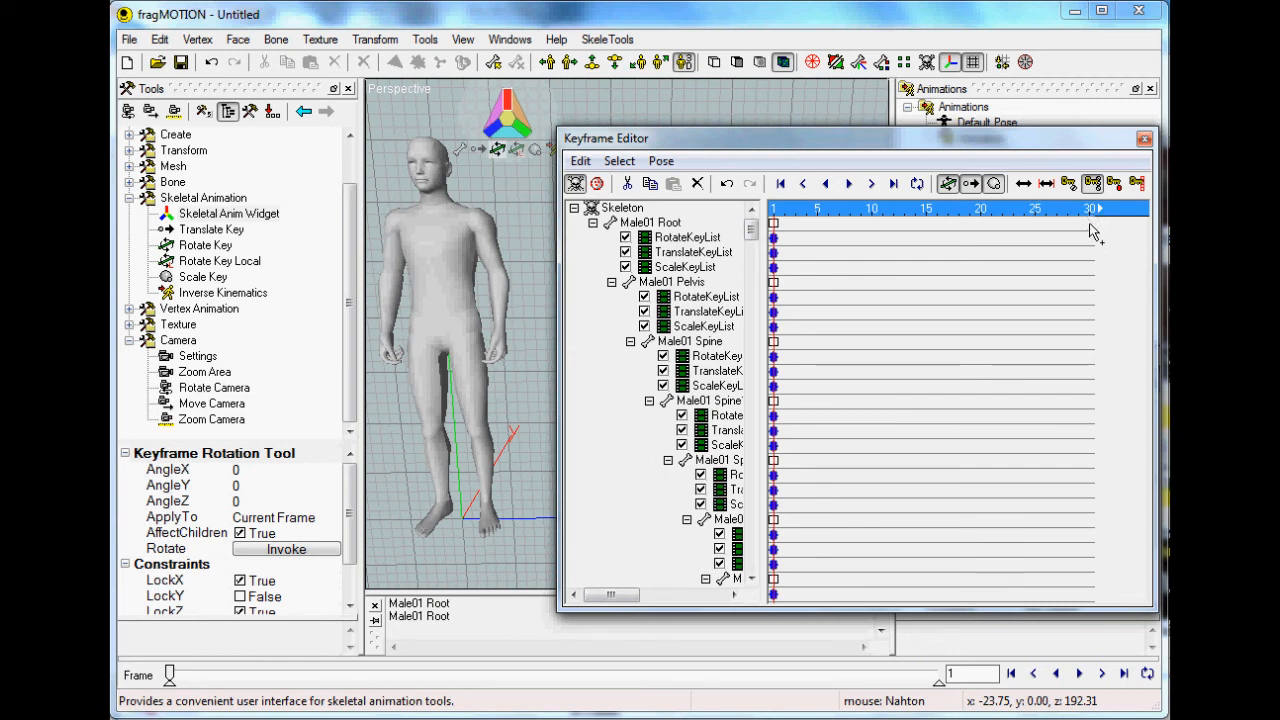
click(1090, 225)
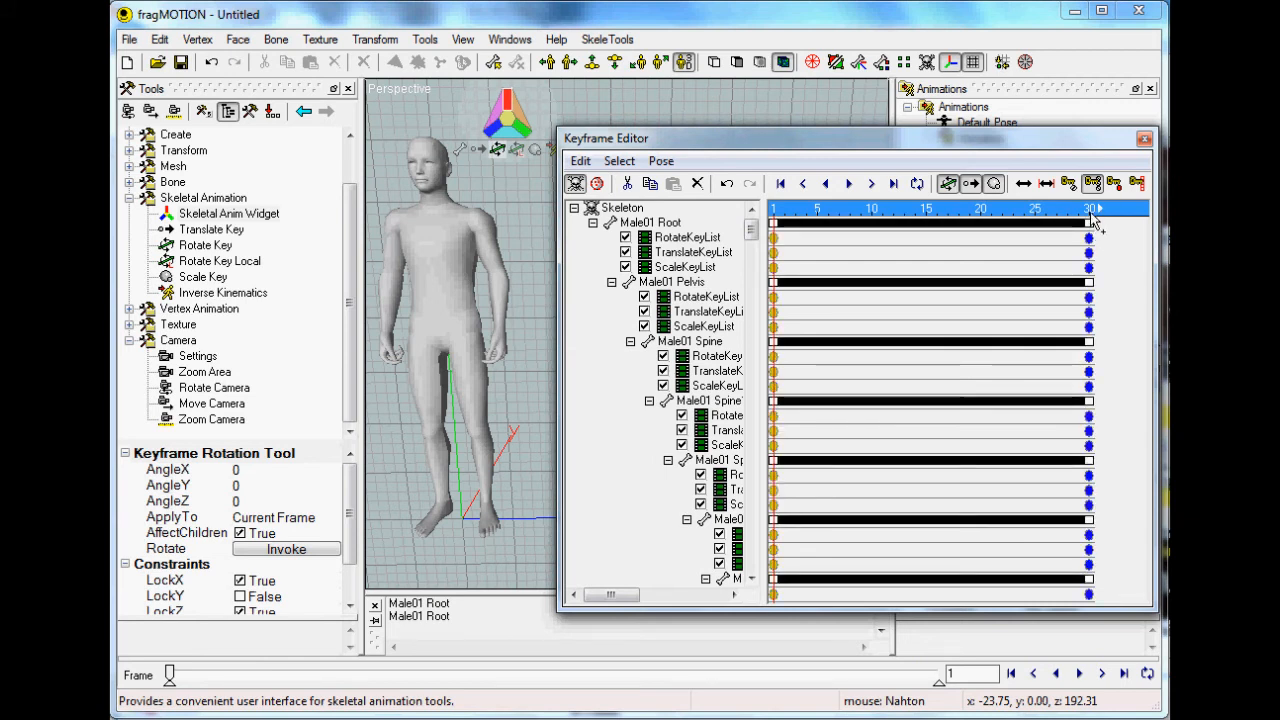
Go to frame 15, insert a column of keys for all bones, and rotate the right upper arm outward to the side.
drag(1090, 215, 930, 224)
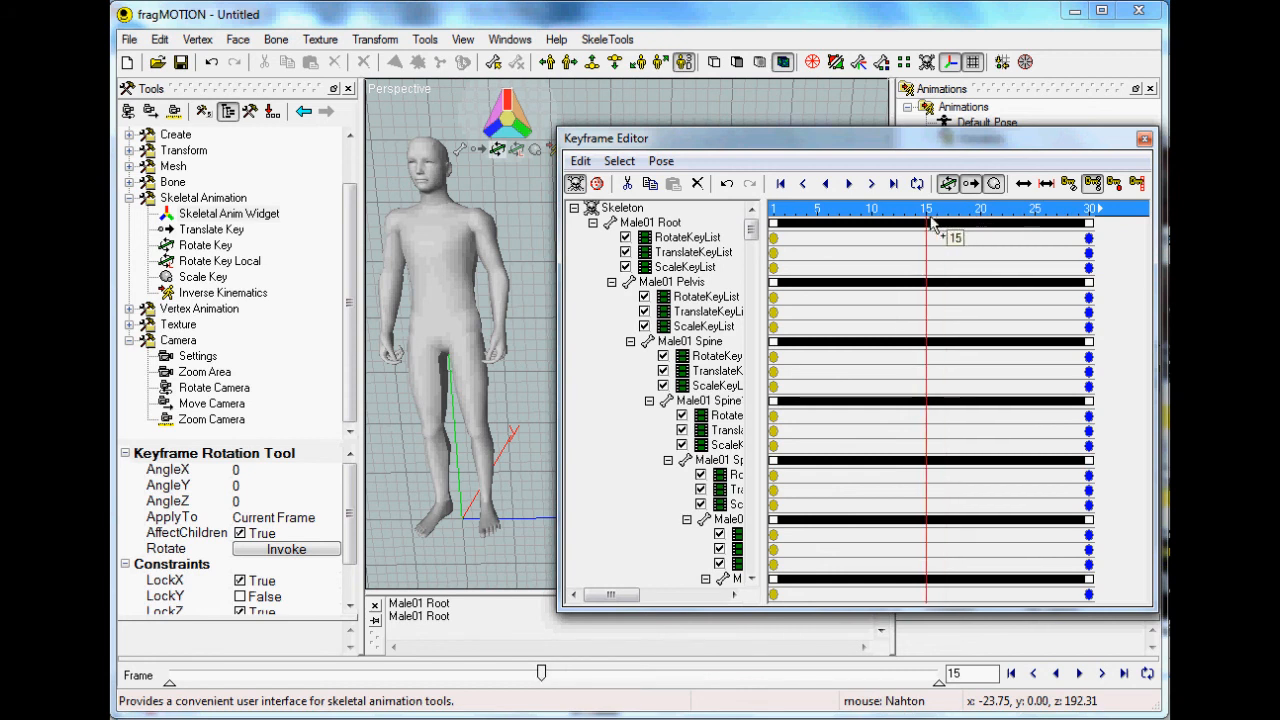
drag(930, 224, 935, 224)
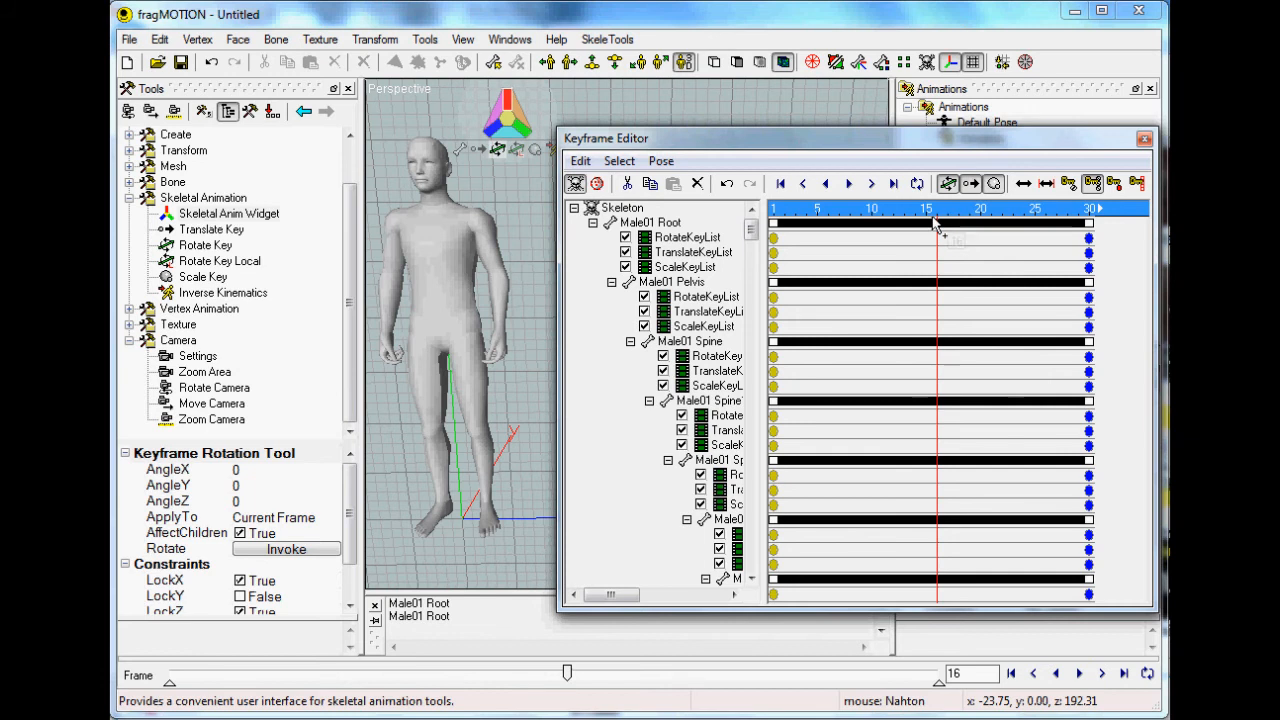
drag(940, 216, 925, 222)
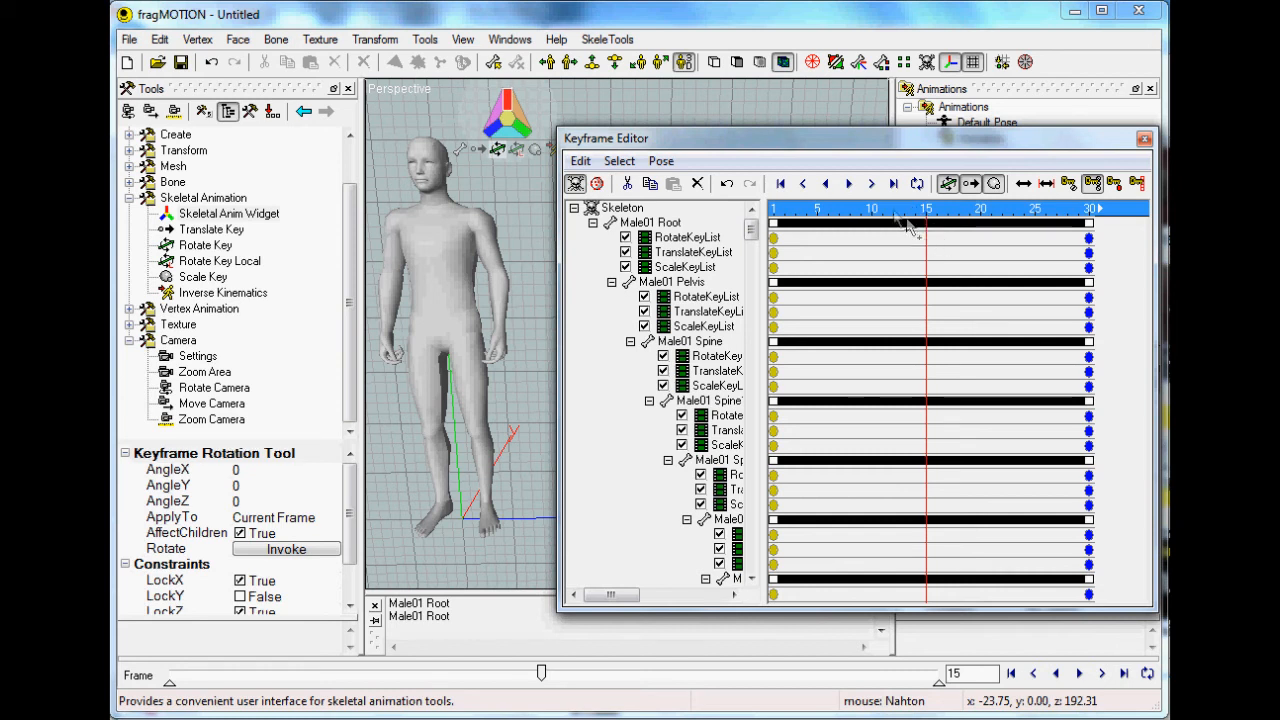
click(1137, 186)
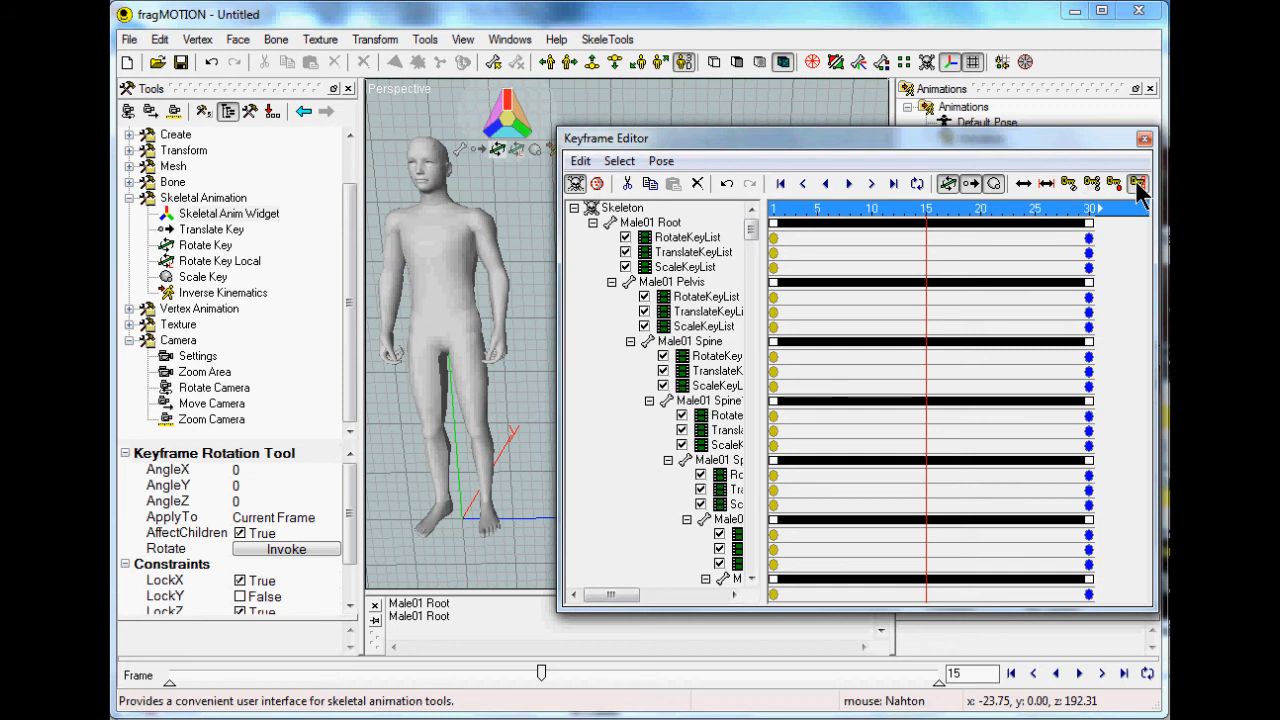
click(926, 233)
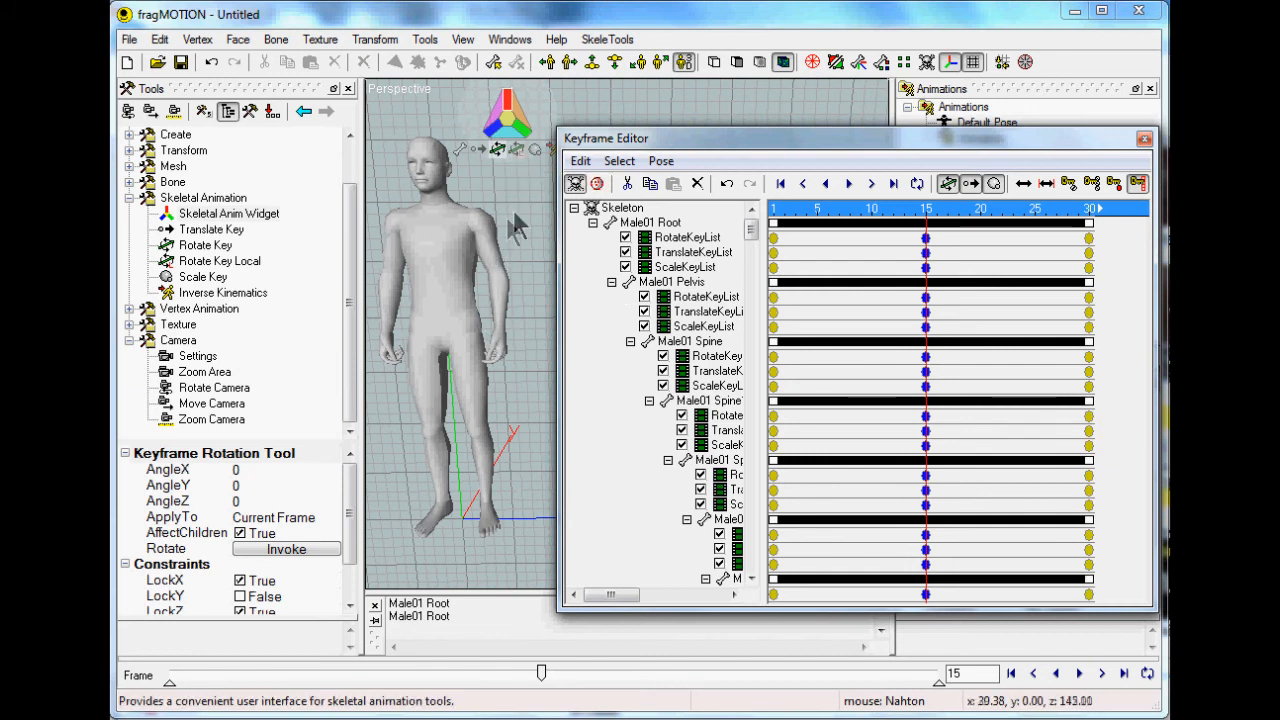
drag(516, 224, 643, 190)
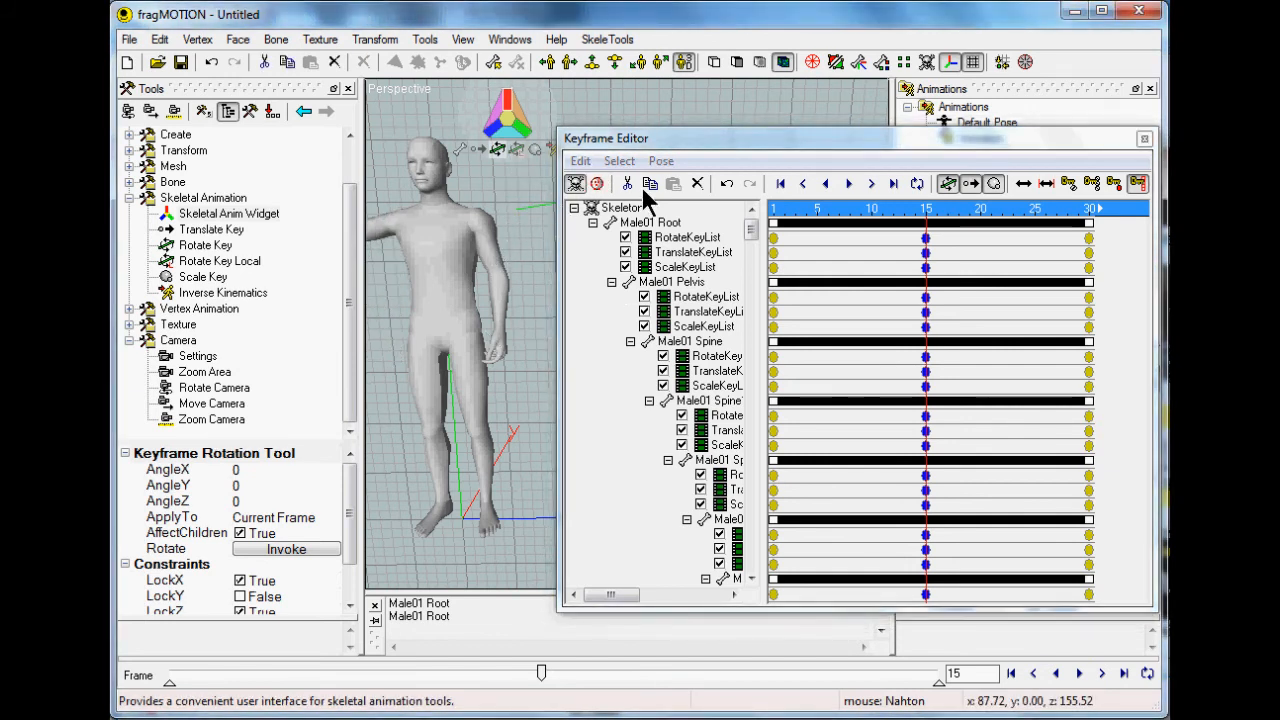
Close the Tools pane and tilt the Male01 Head bone sideways toward the raised right arm at frame 15.
click(460, 150)
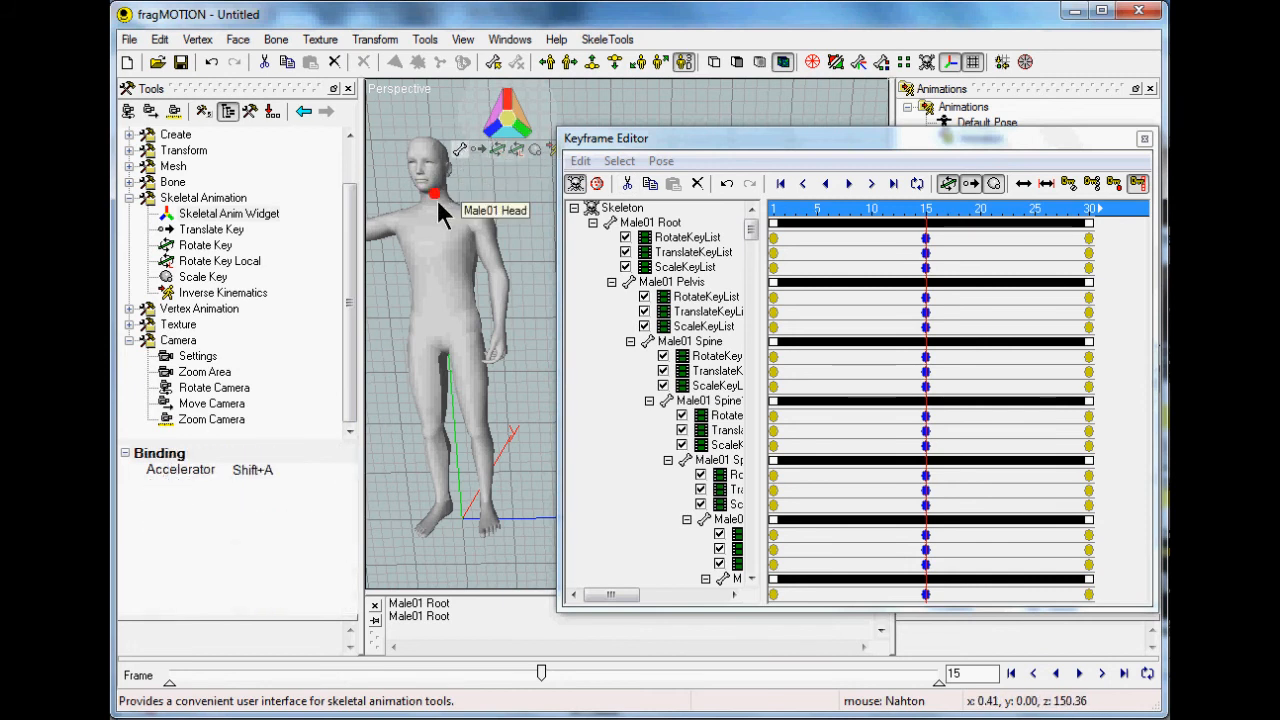
click(437, 199)
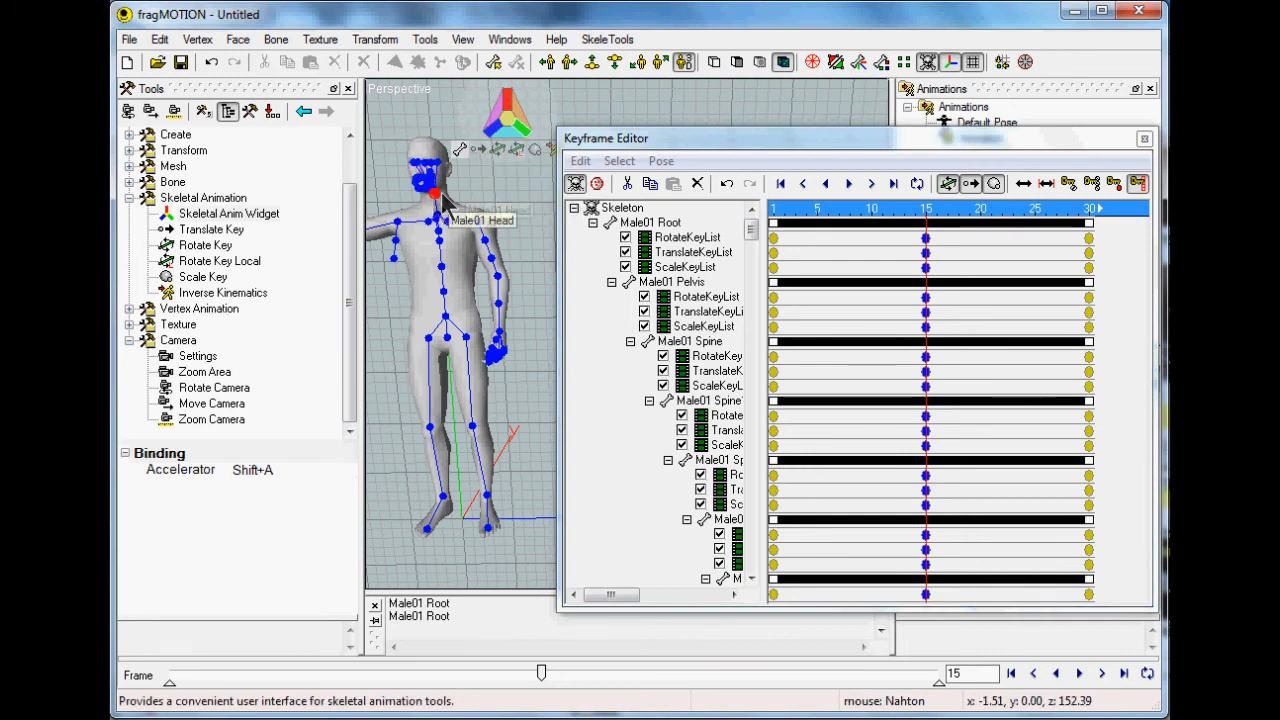
click(496, 157)
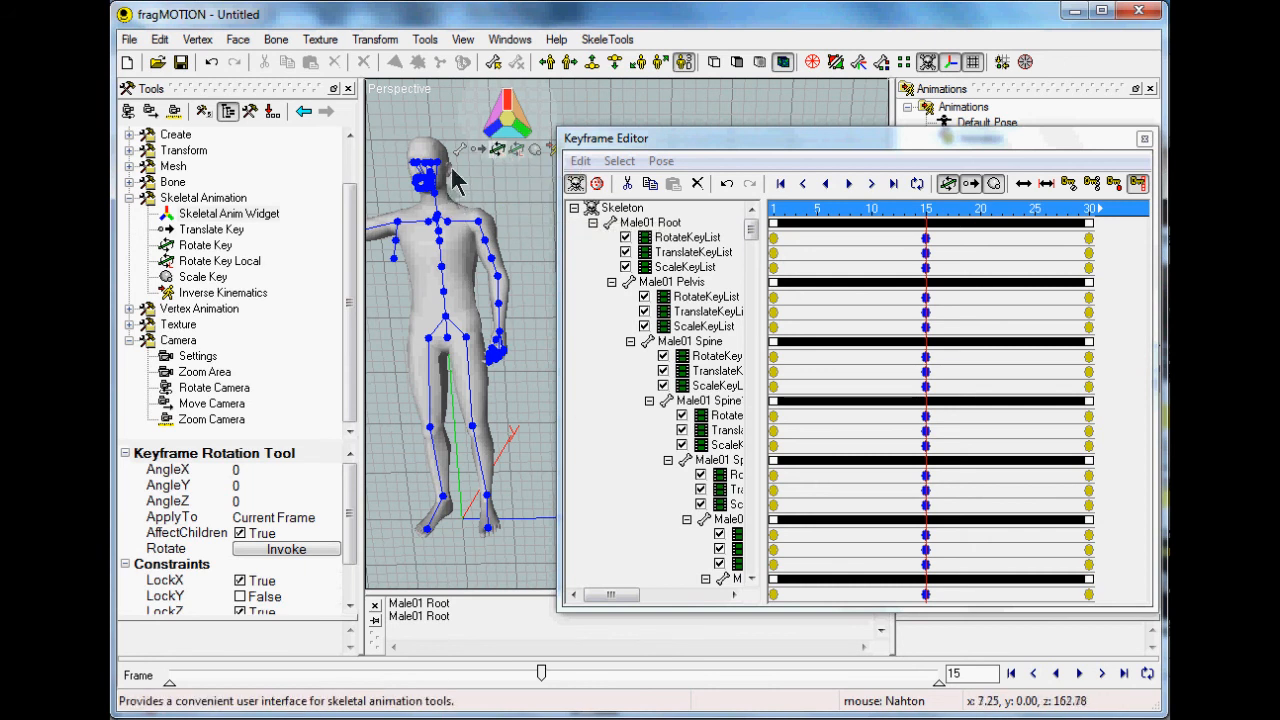
click(458, 150)
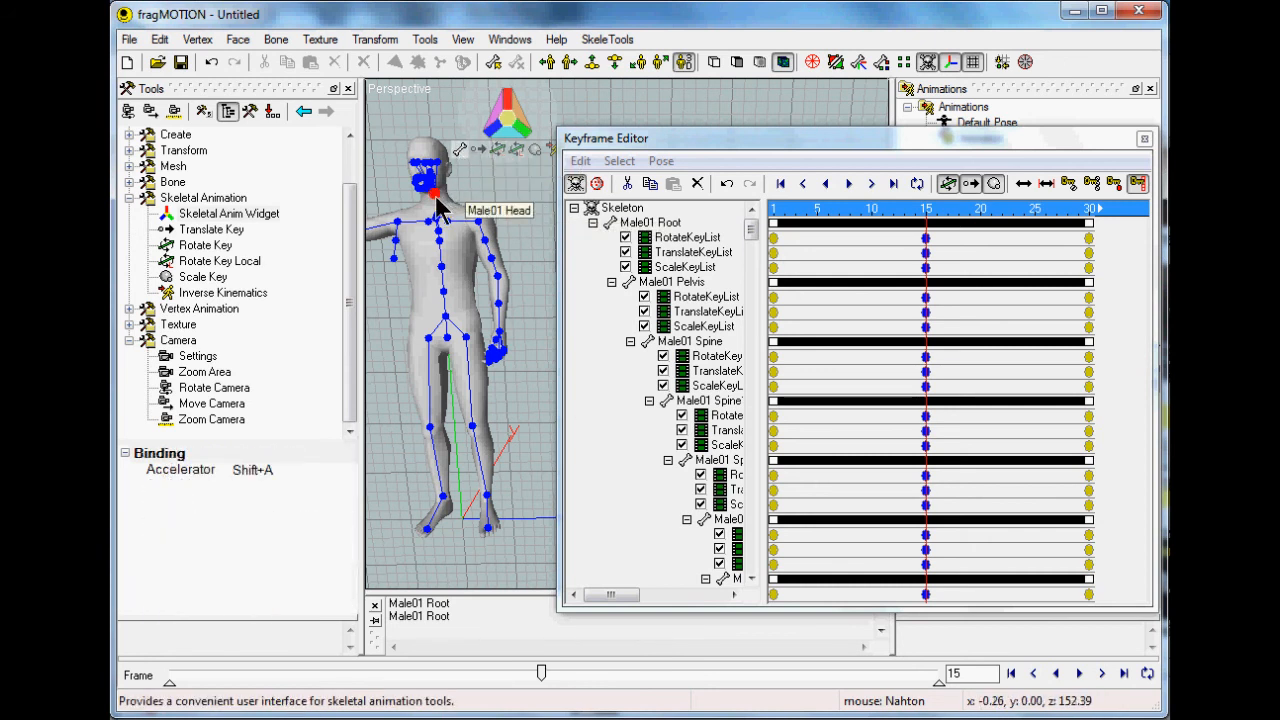
click(440, 198)
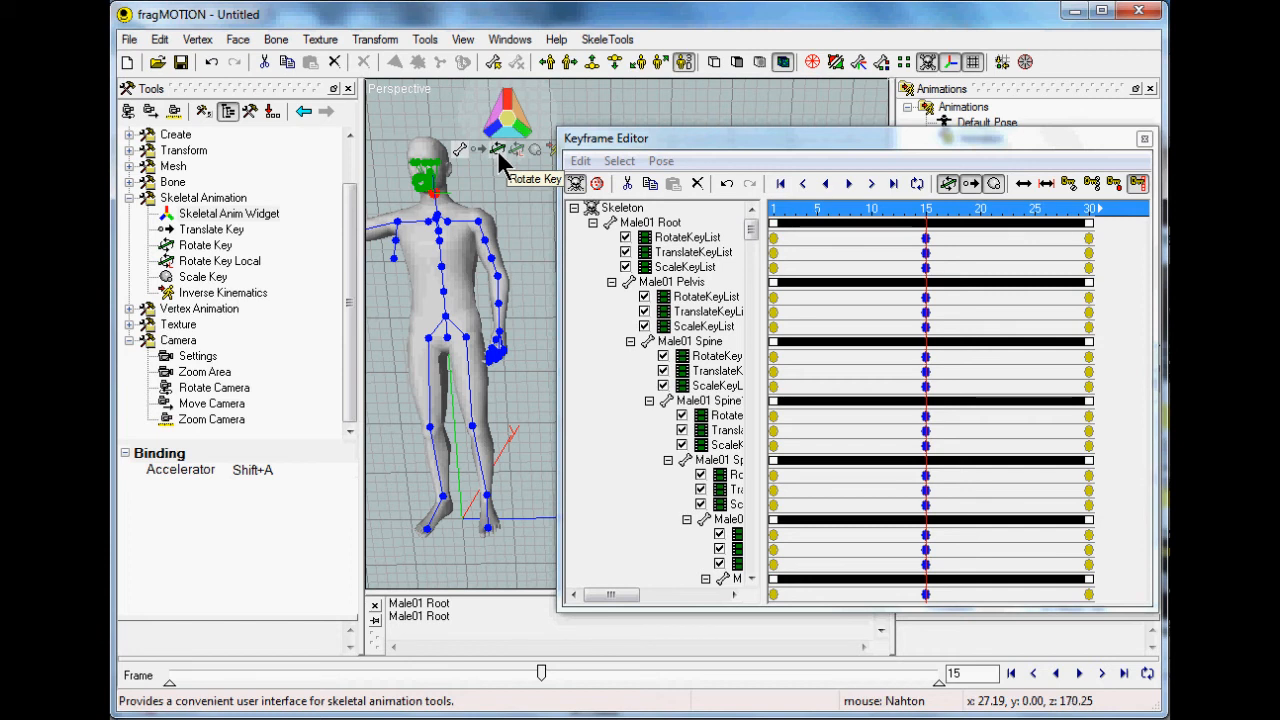
click(349, 89)
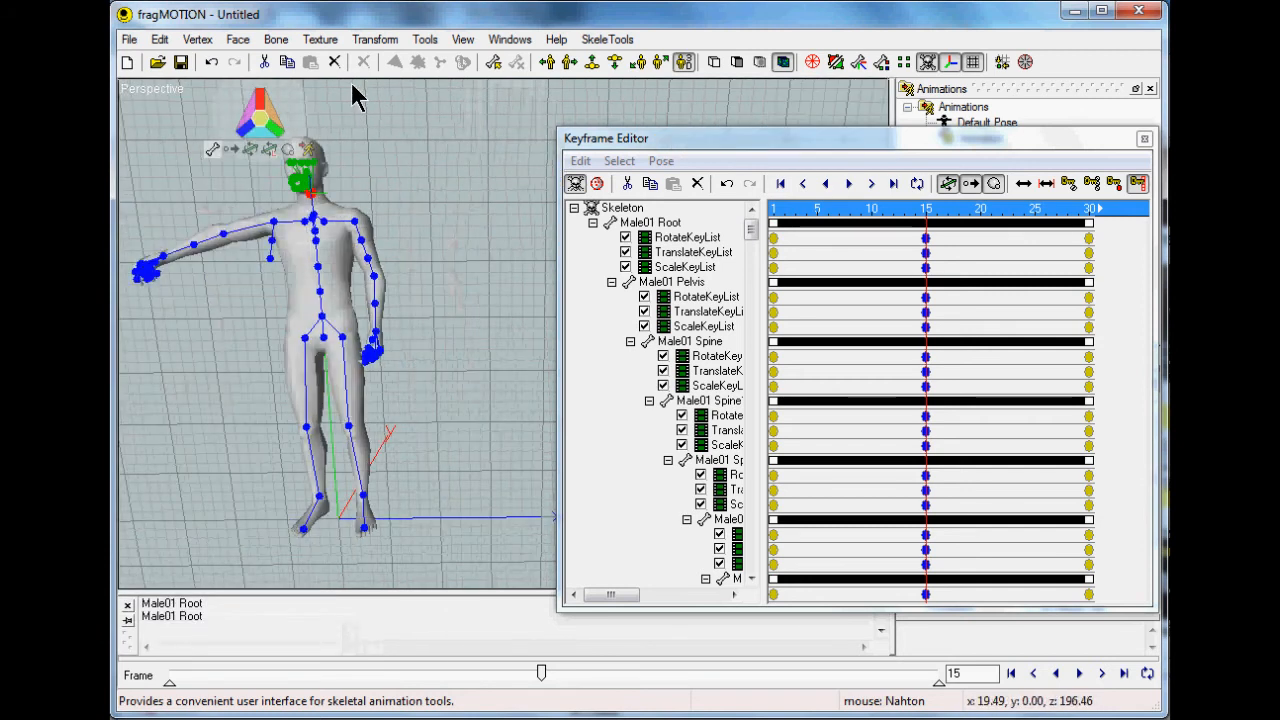
click(250, 152)
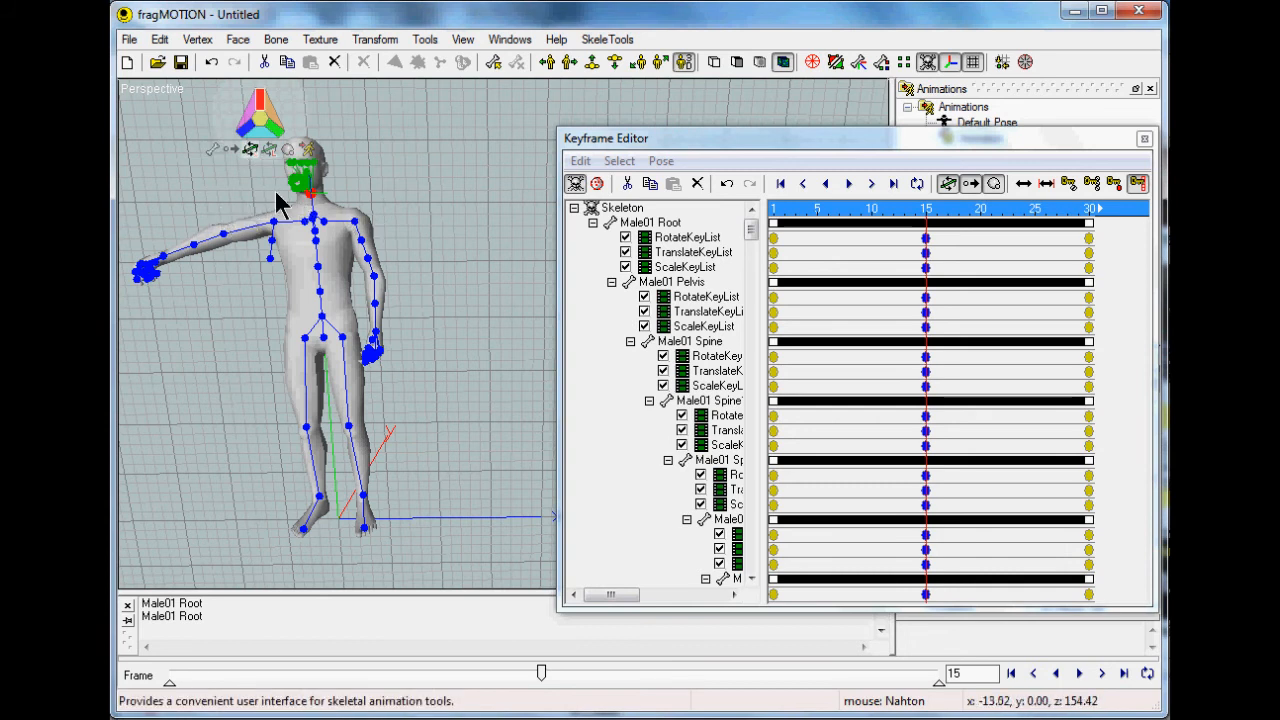
mouse_move(395, 190)
mouse_down()
mouse_move(350, 196)
mouse_move(364, 200)
mouse_move(341, 187)
mouse_up()
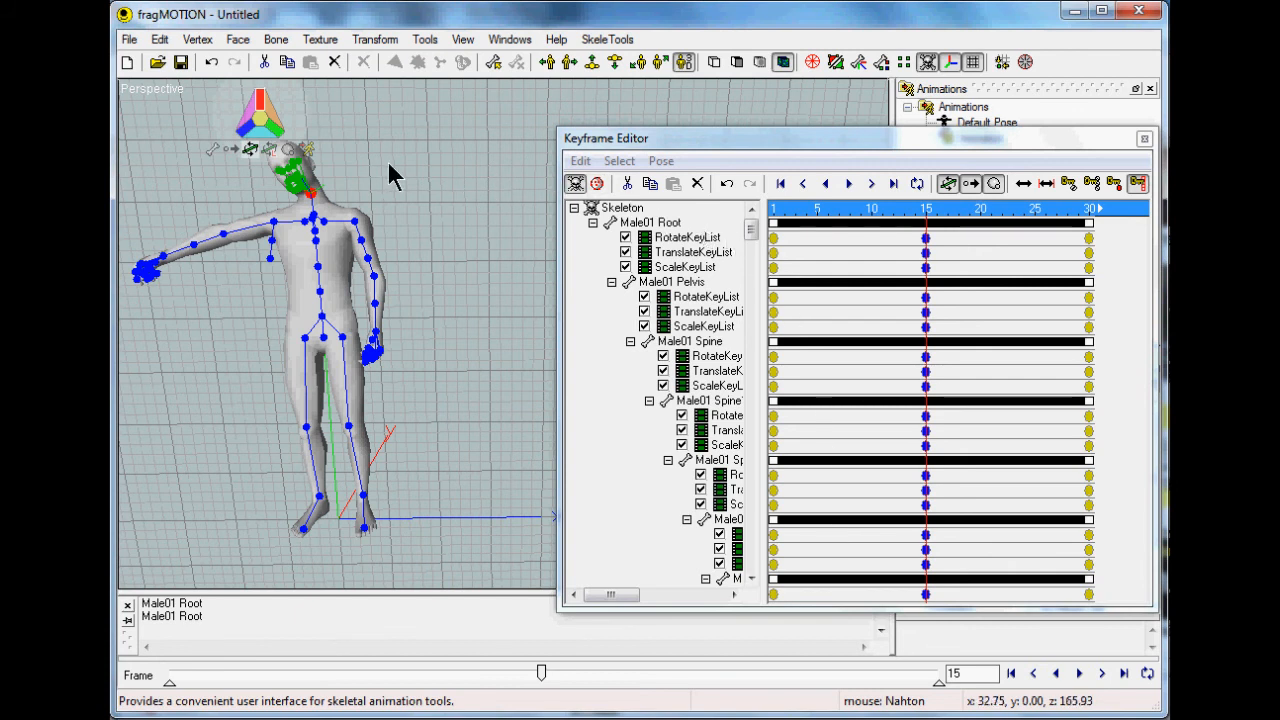
Play the animation in a continuous loop with the skeleton hidden, and stop the playback.
click(849, 184)
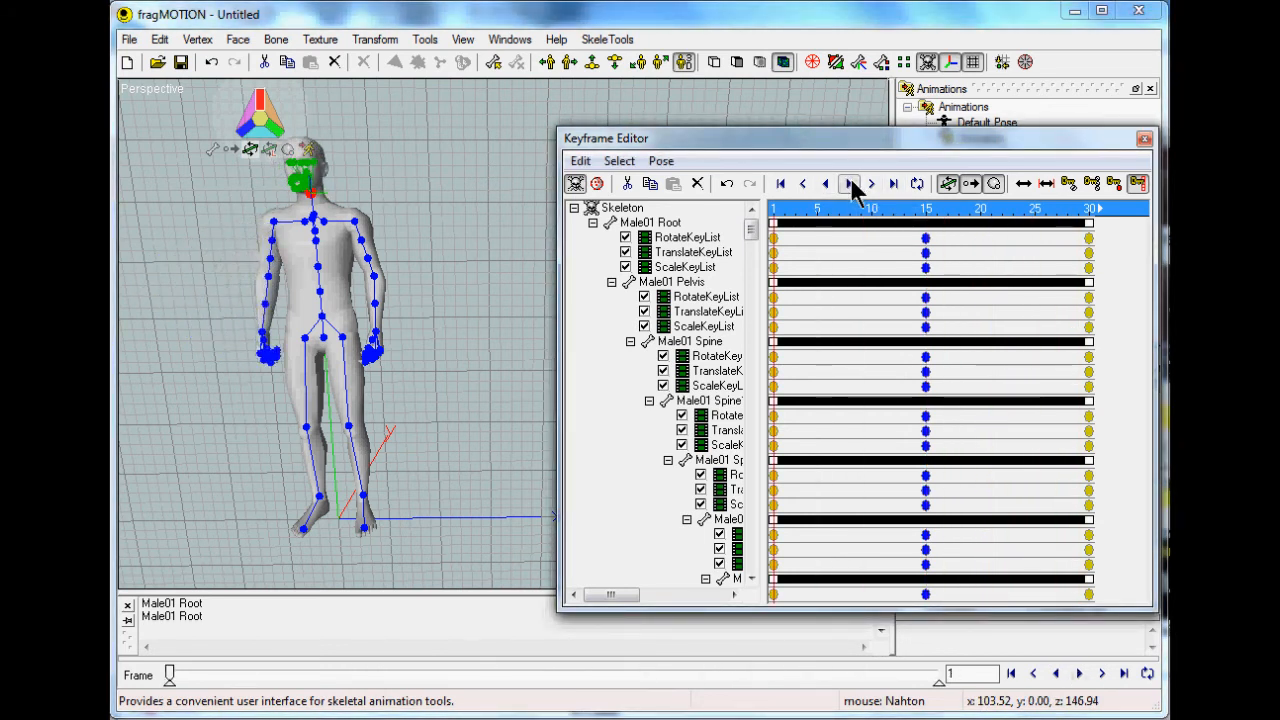
click(849, 184)
click(851, 185)
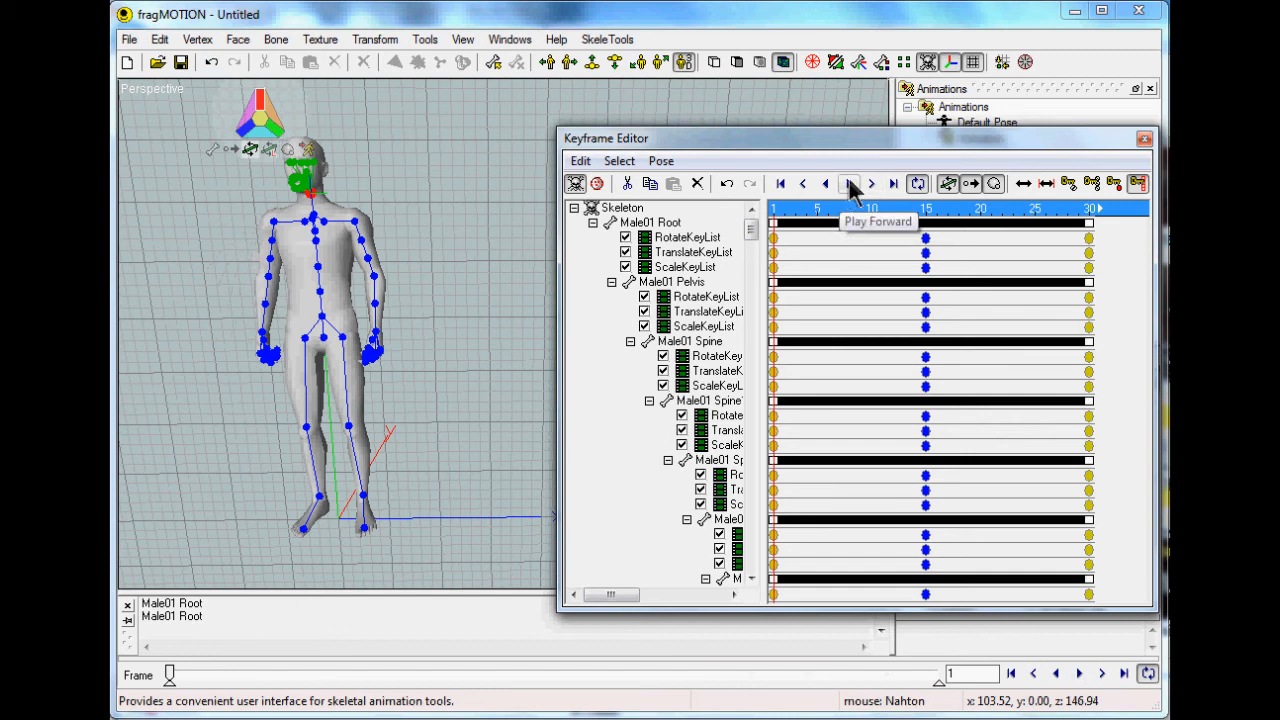
click(851, 185)
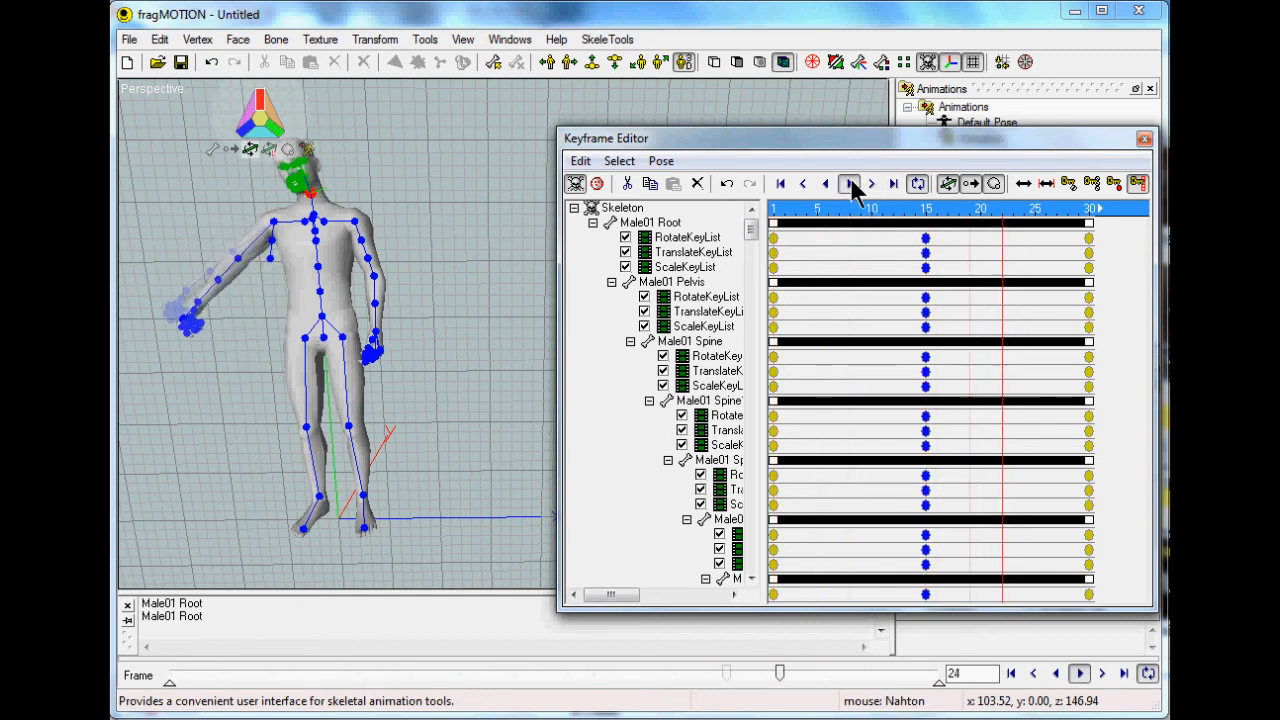
click(930, 62)
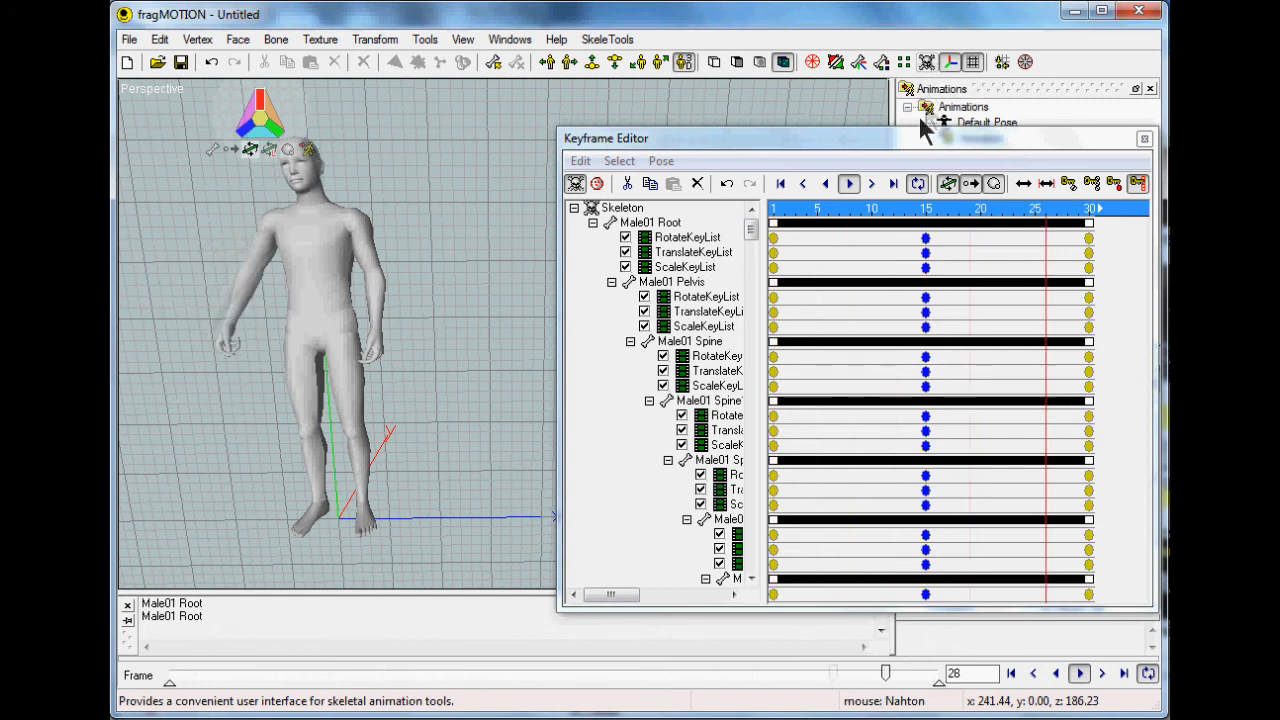
click(851, 186)
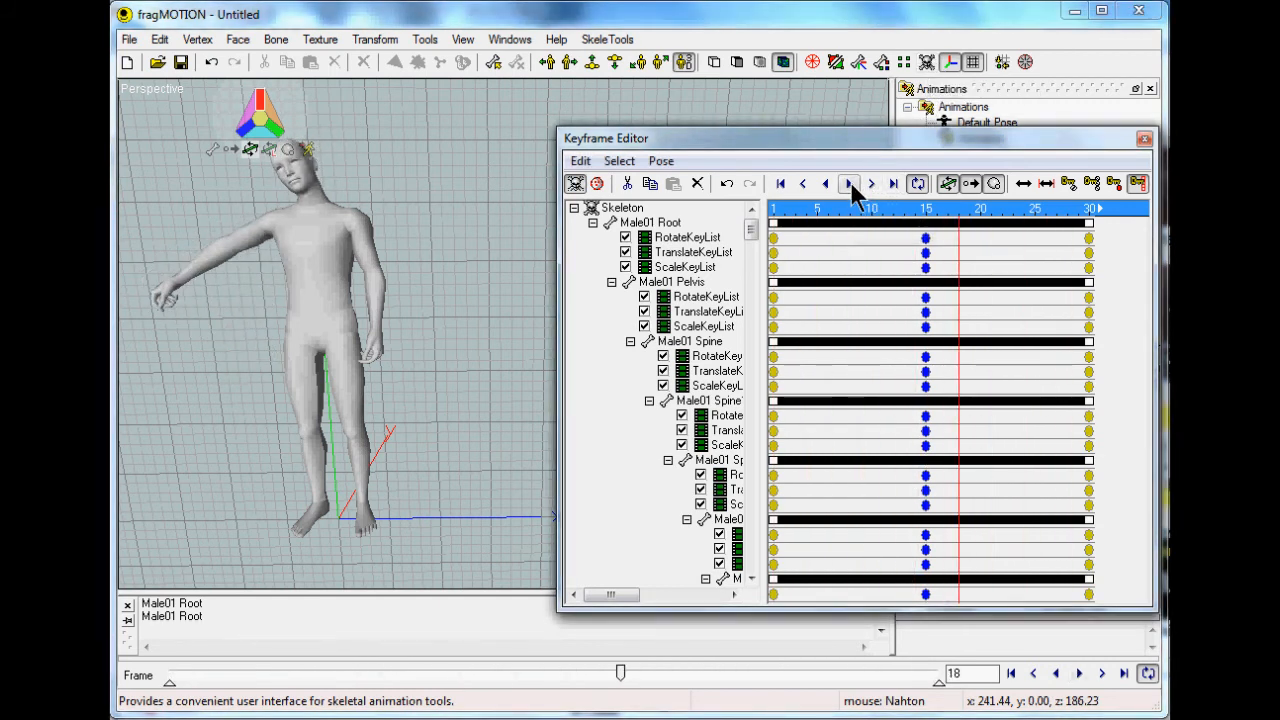
Move the frame 15 keys of the head and its facial bones to frame 8, and play the animation to check the timing.
click(921, 377)
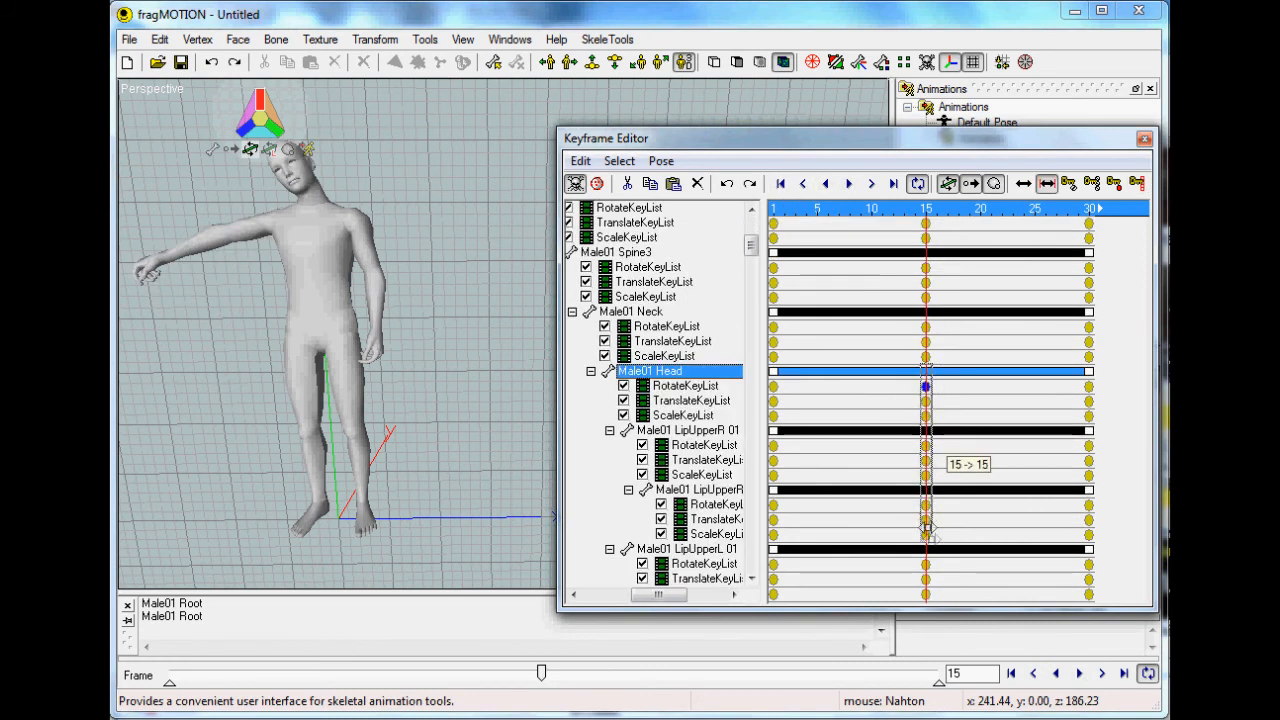
drag(927, 605, 928, 634)
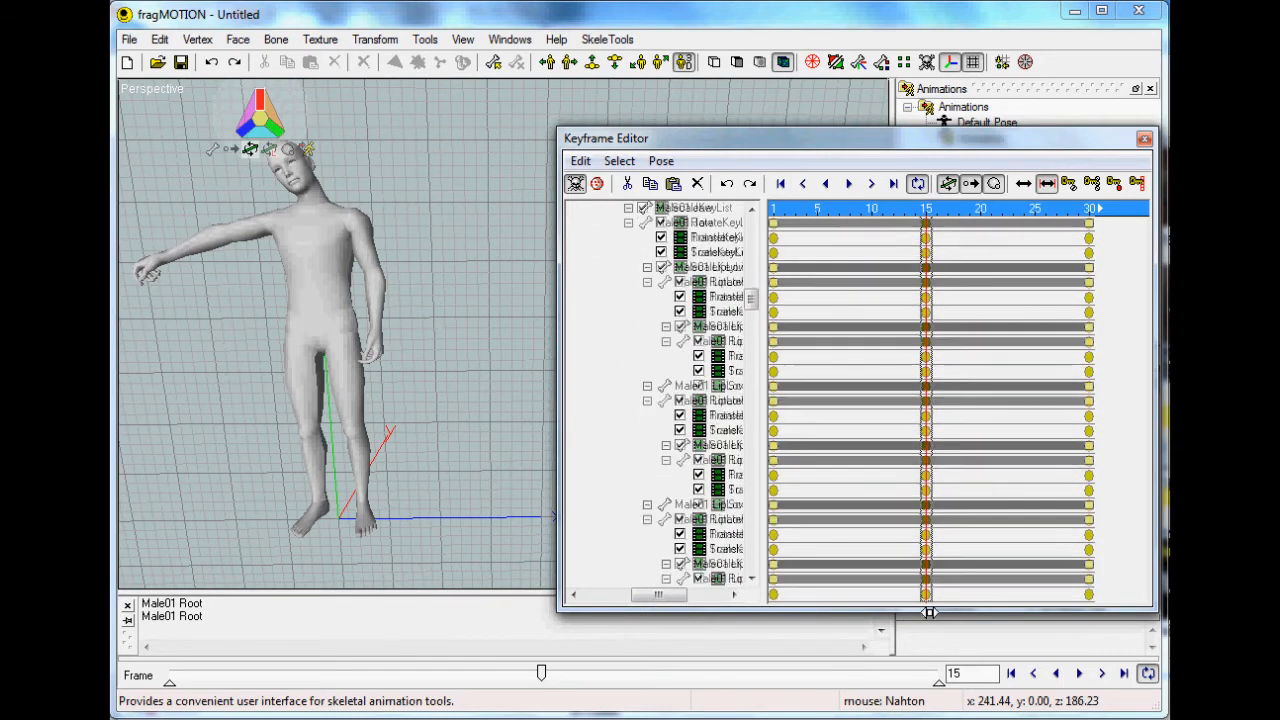
drag(931, 617, 931, 636)
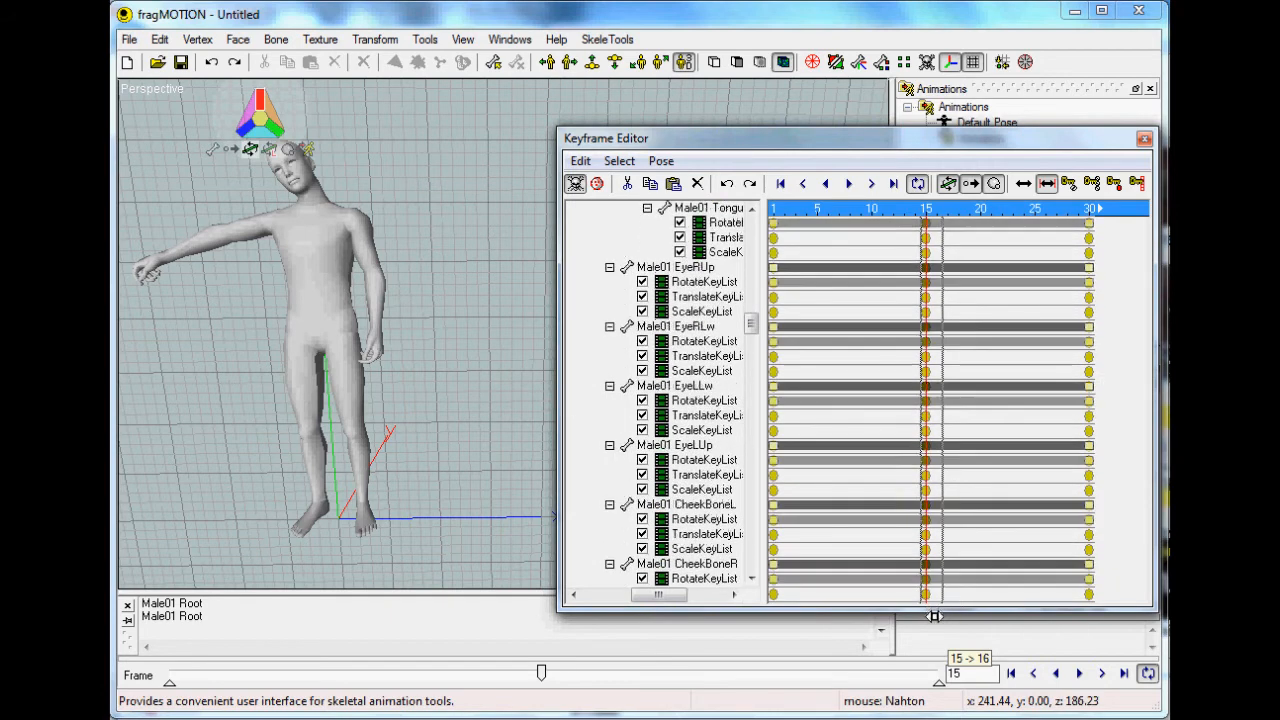
drag(931, 628, 926, 384)
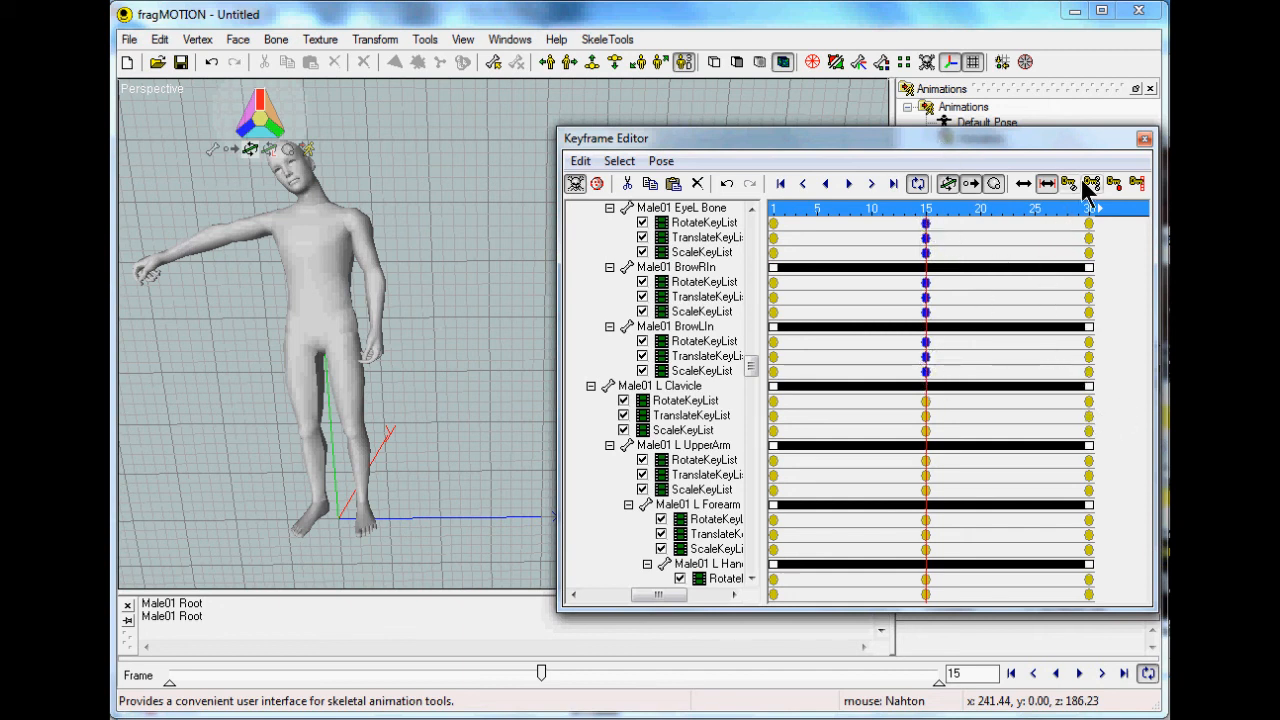
click(1024, 186)
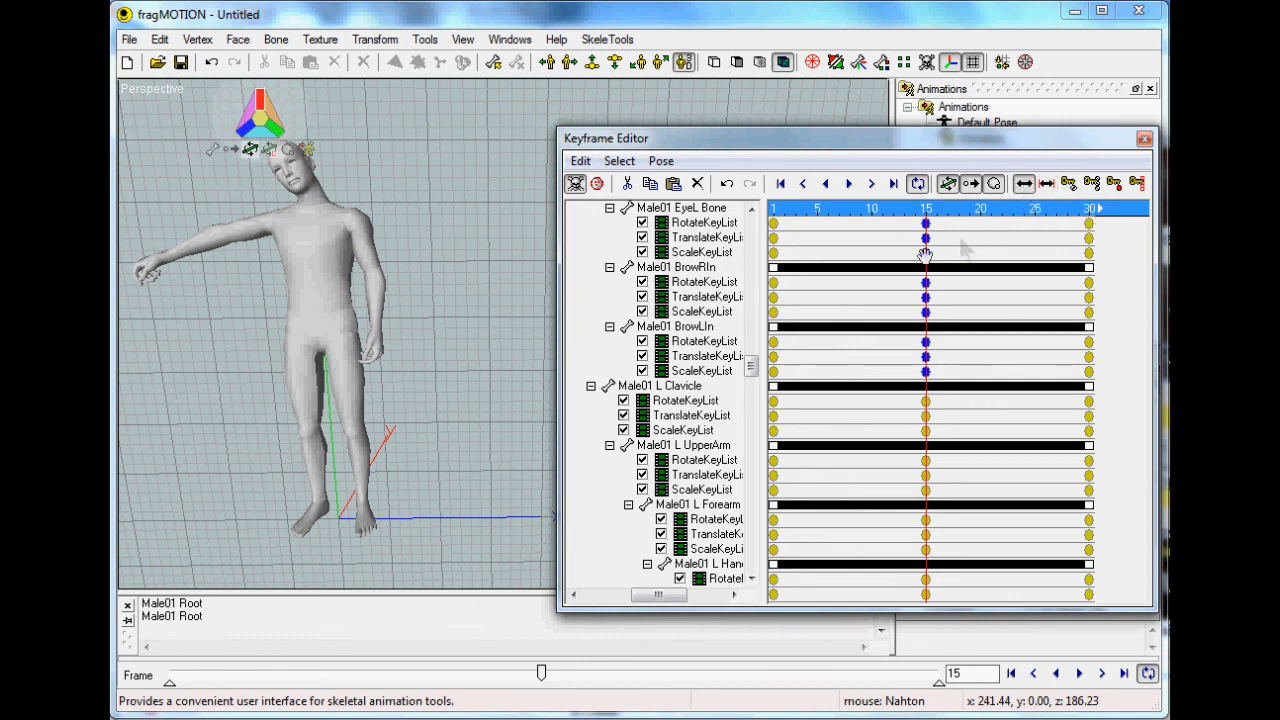
drag(925, 257, 851, 272)
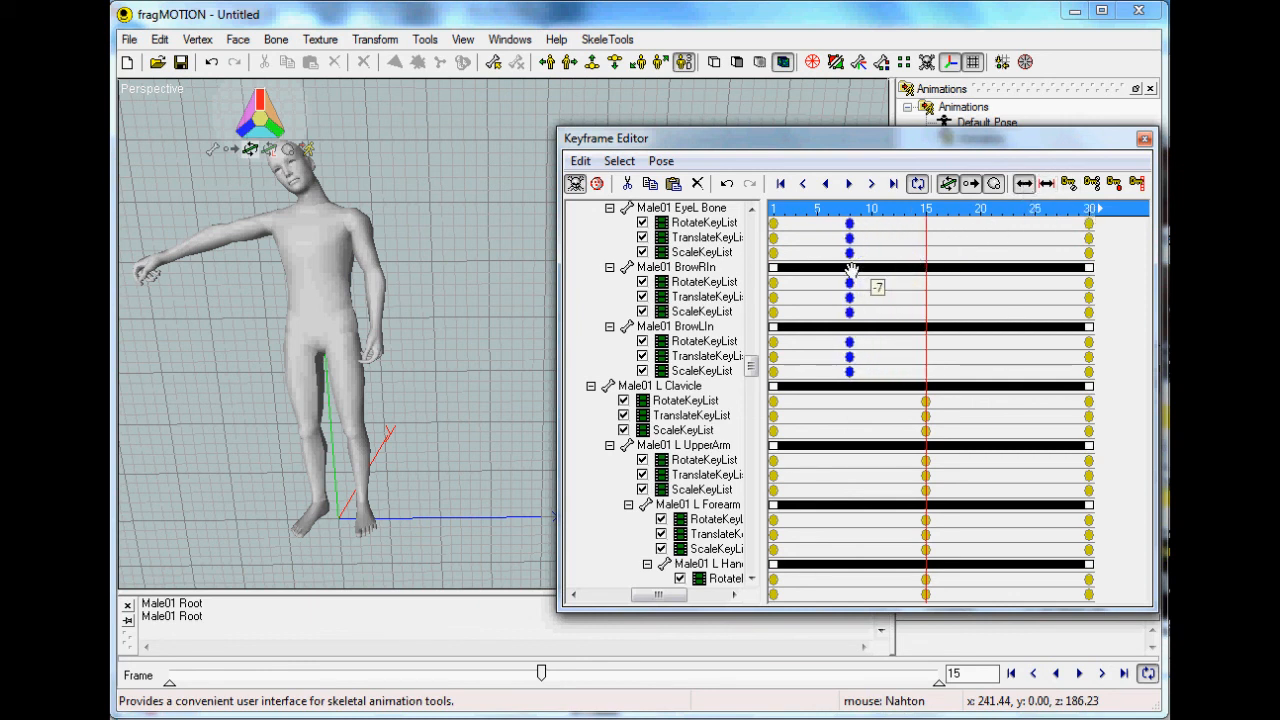
click(849, 185)
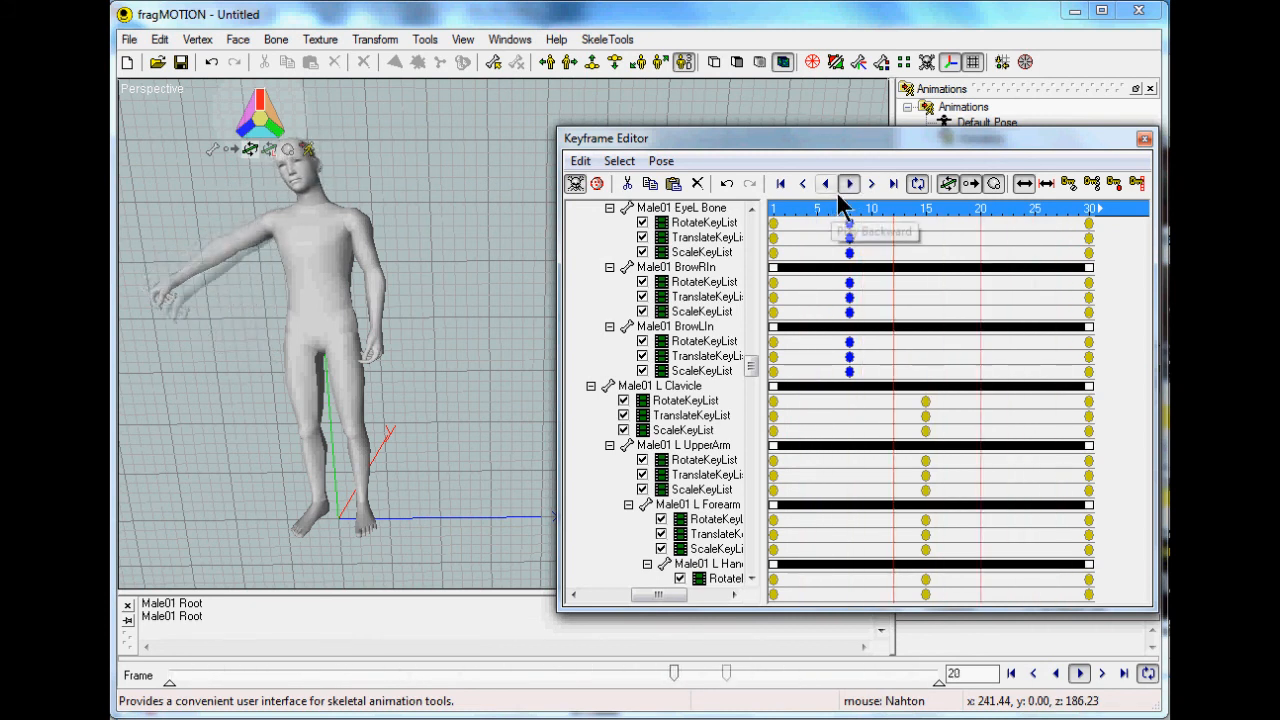
click(850, 185)
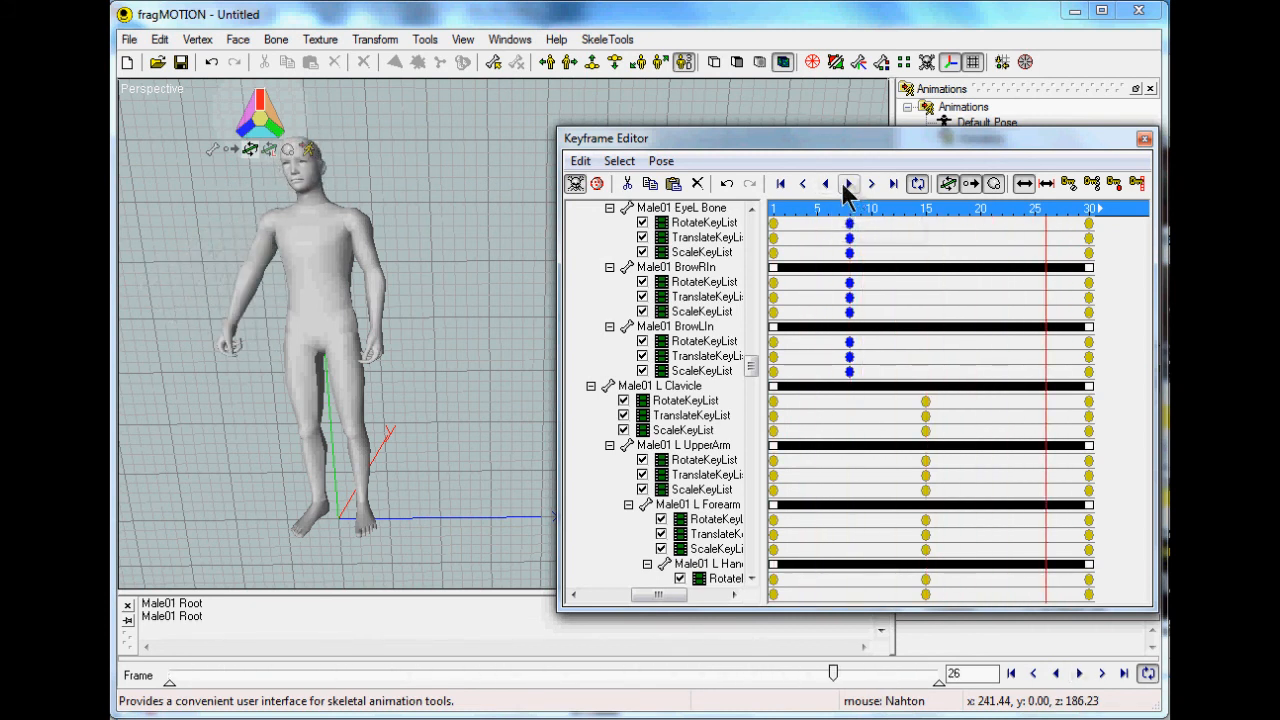
Copy the selected head and facial bone keys from frame 8 to frame 23, and play the animation to review them.
click(652, 186)
click(680, 188)
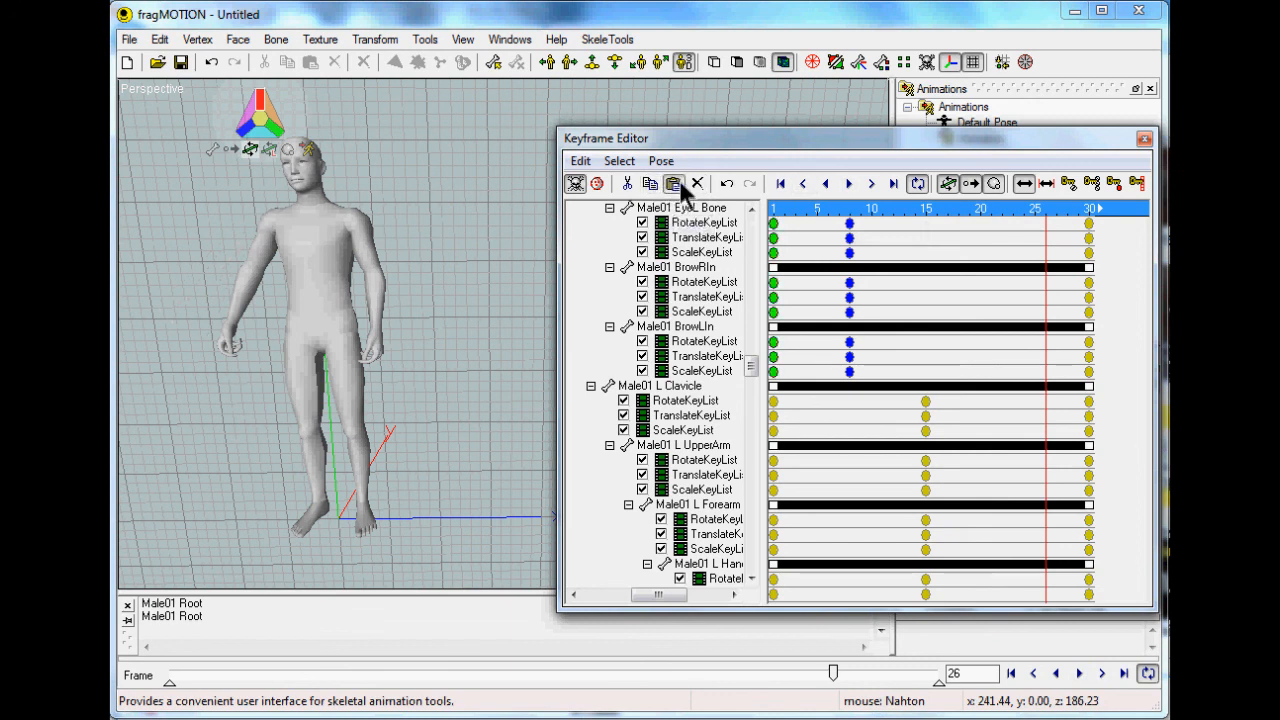
click(780, 262)
drag(780, 262, 1014, 284)
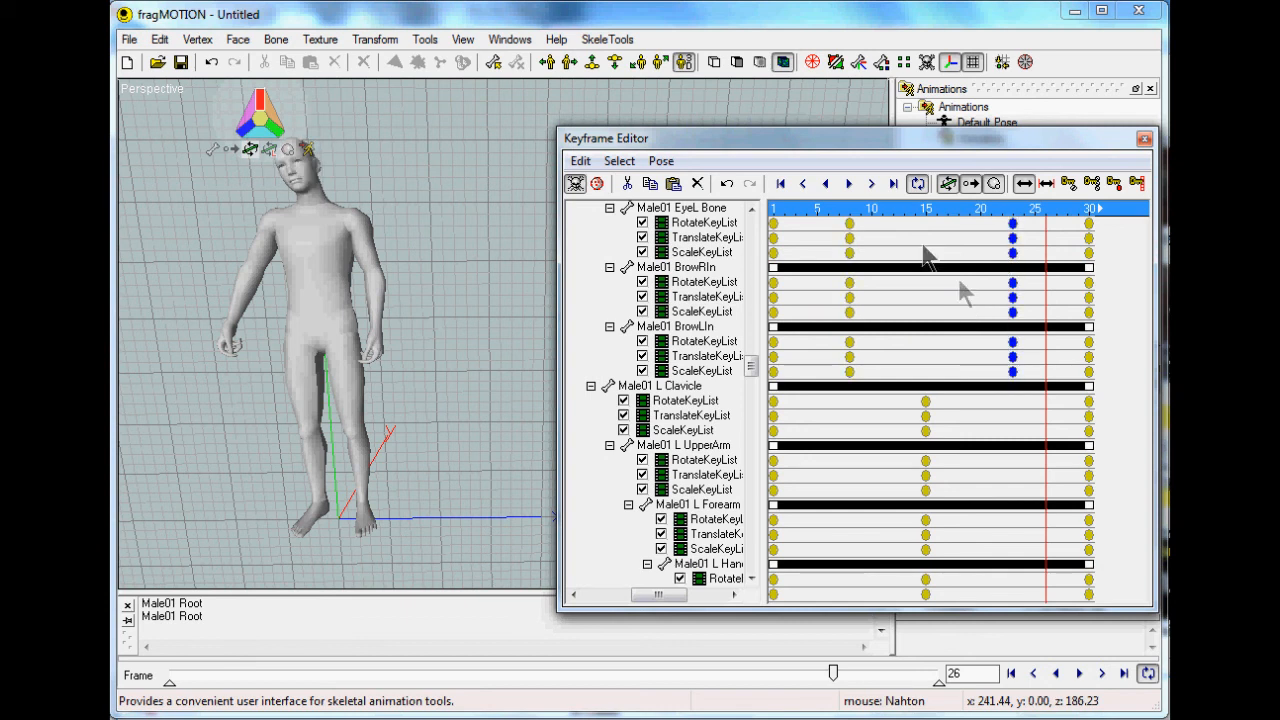
click(848, 184)
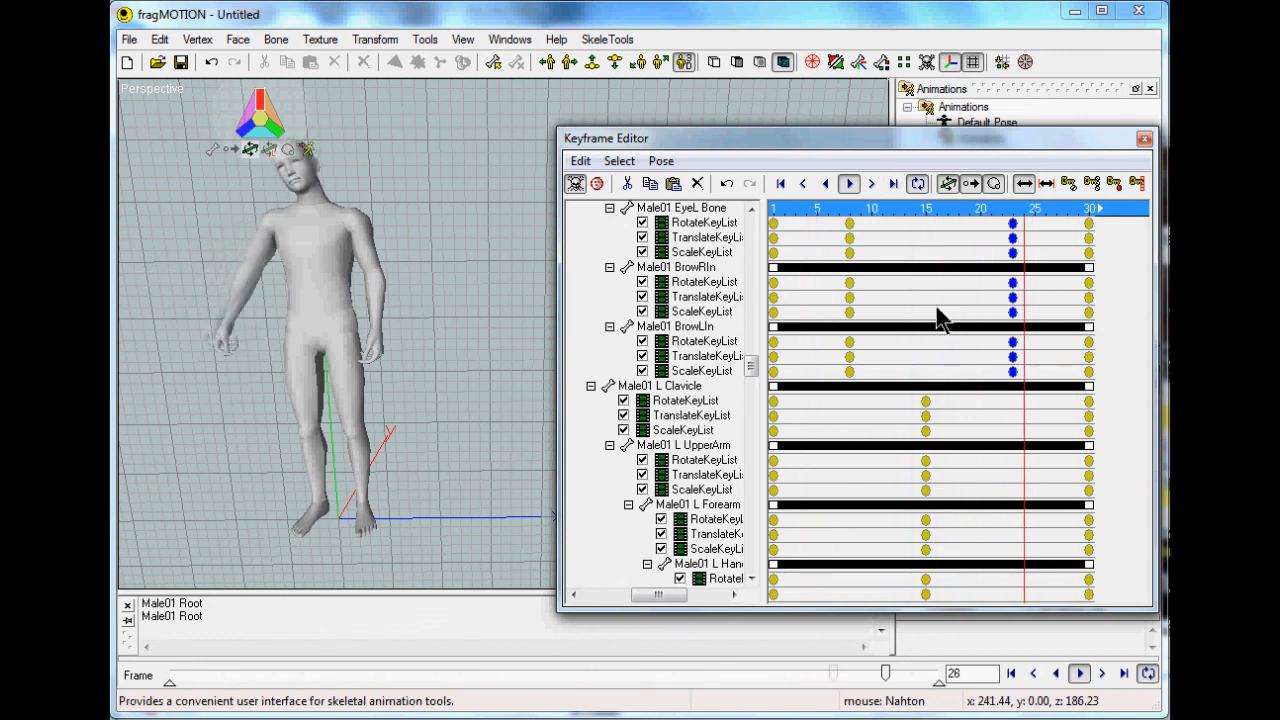
click(849, 184)
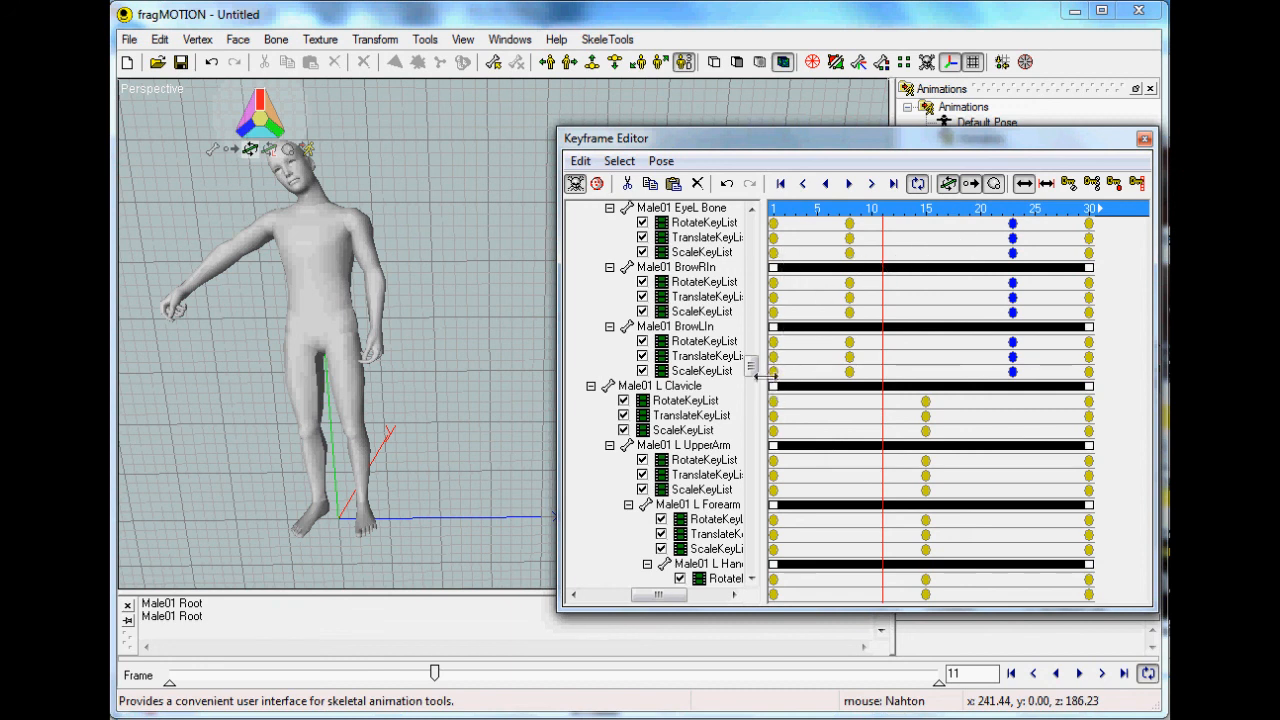
Copy the head and facial bone keys from frame 1 to frame 15, and play the animation to review the head motion.
mouse_move(772, 380)
mouse_down()
mouse_move(791, 329)
mouse_move(778, 160)
mouse_move(752, 383)
mouse_move(764, 374)
mouse_up()
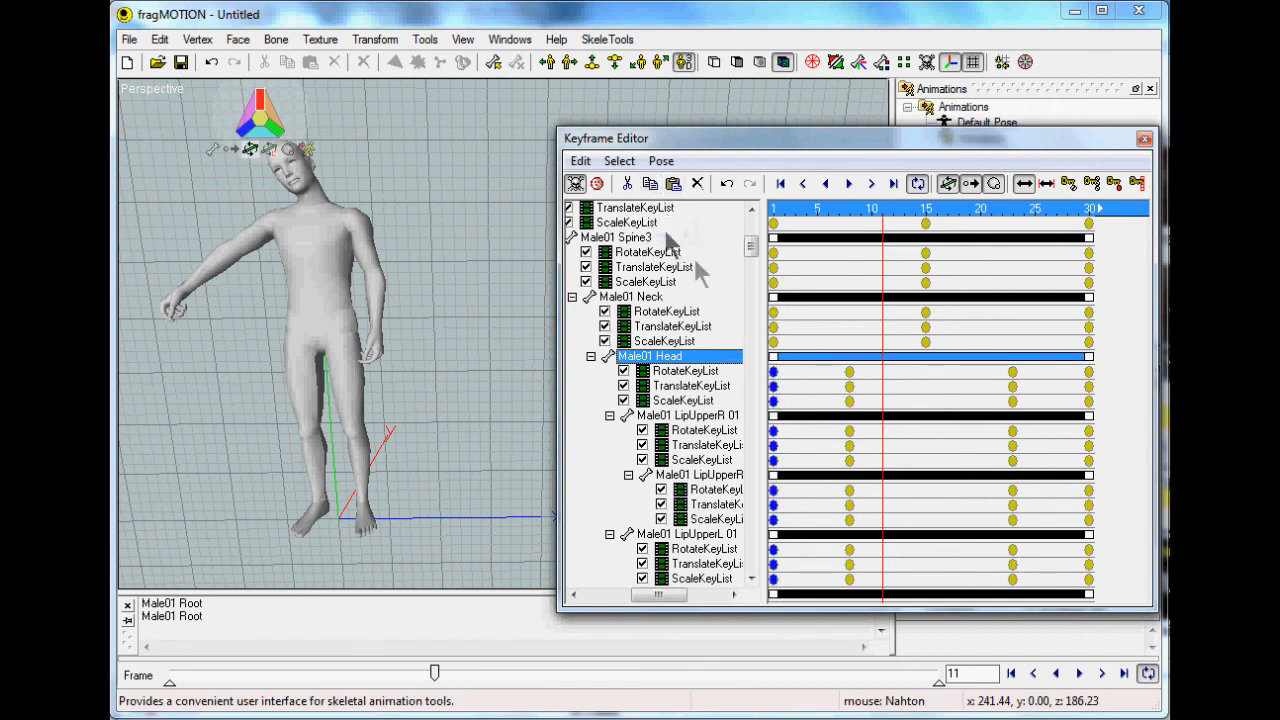
click(649, 184)
click(673, 184)
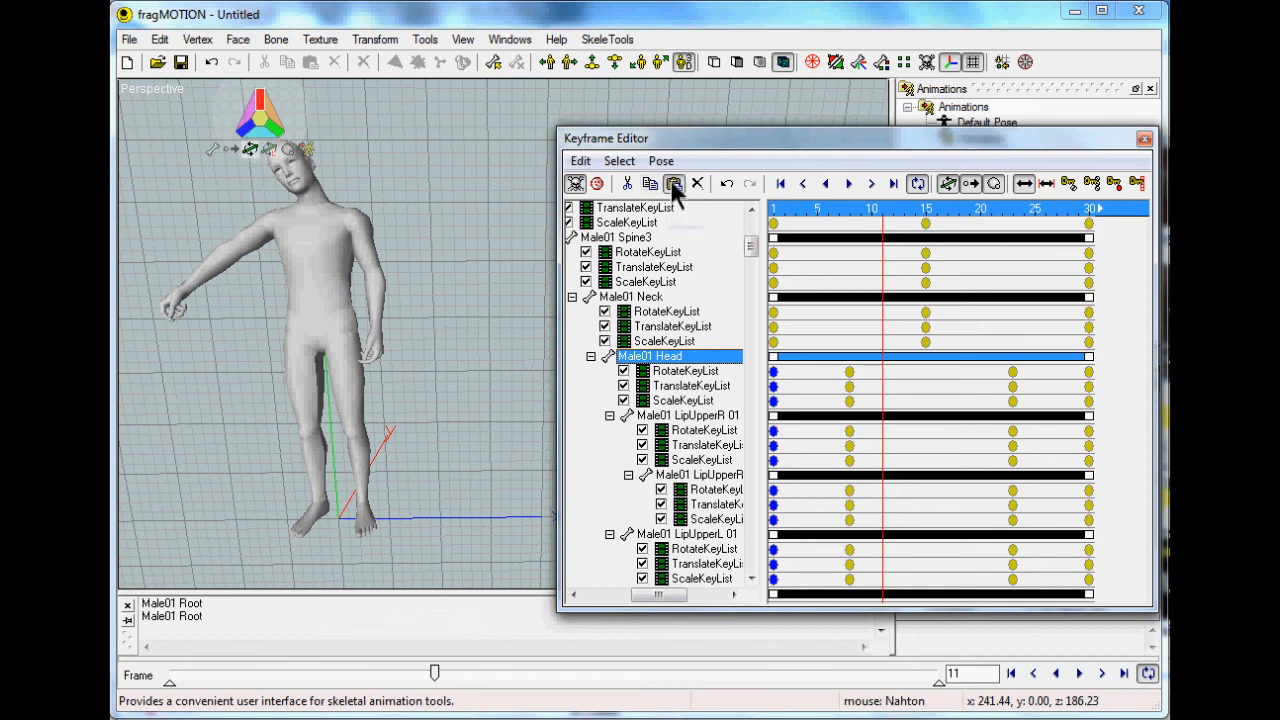
click(929, 400)
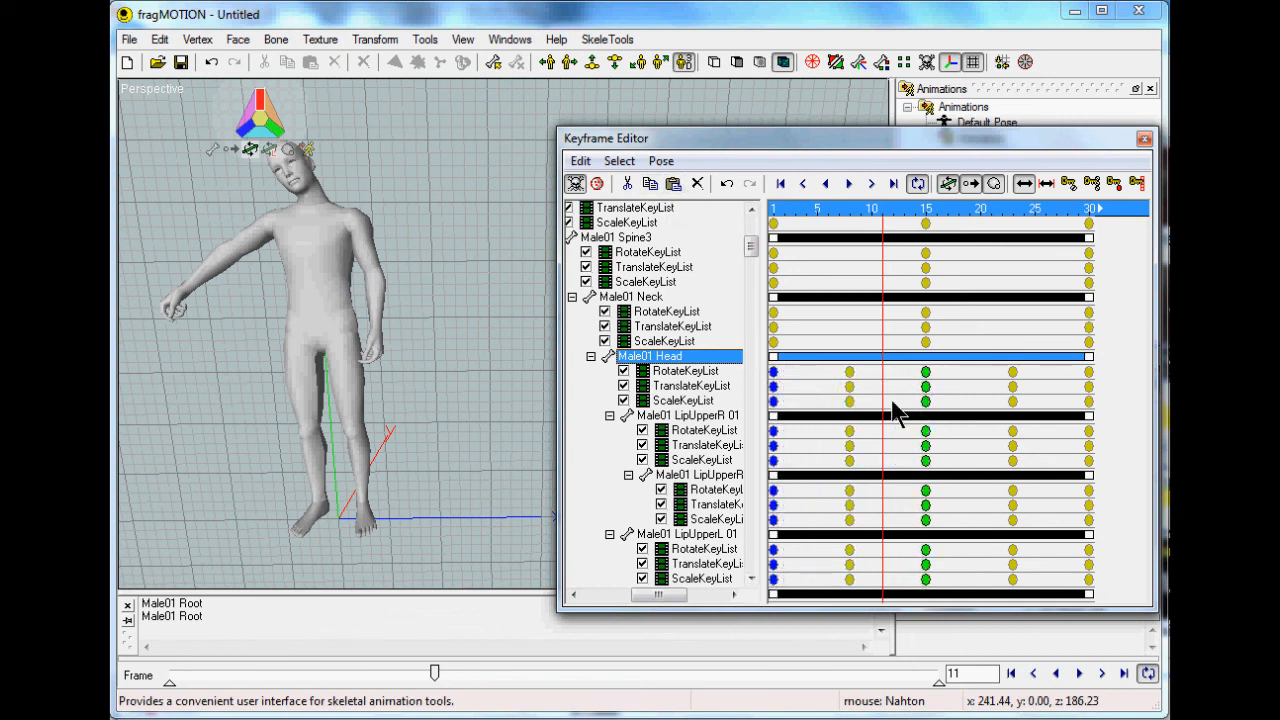
click(849, 184)
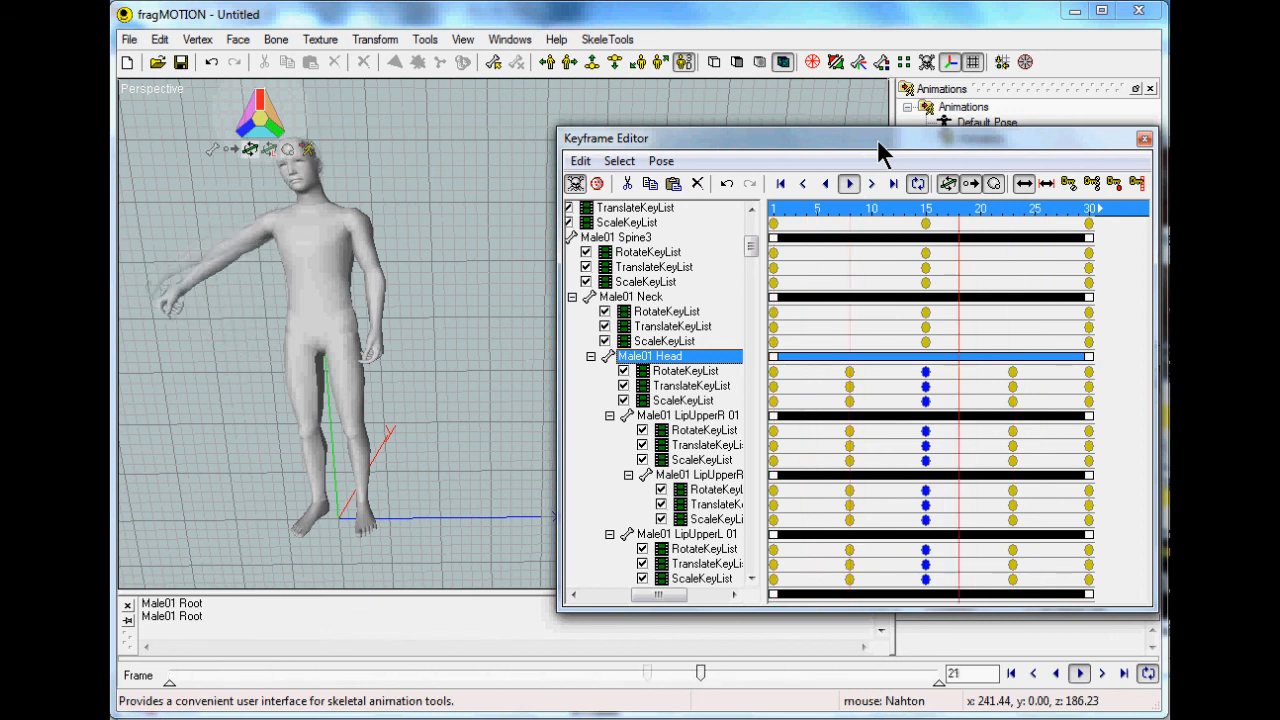
click(843, 186)
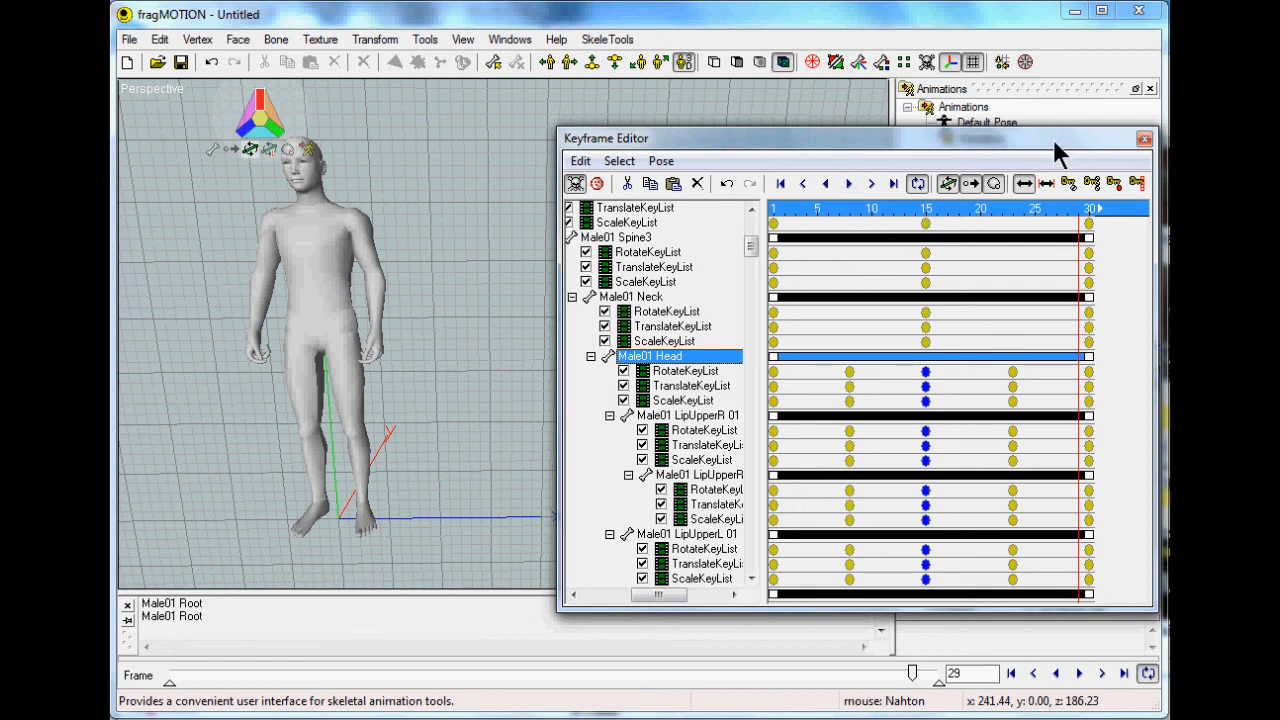
Close the Keyframe Editor and duplicate the existing animation in the animations list.
click(1146, 140)
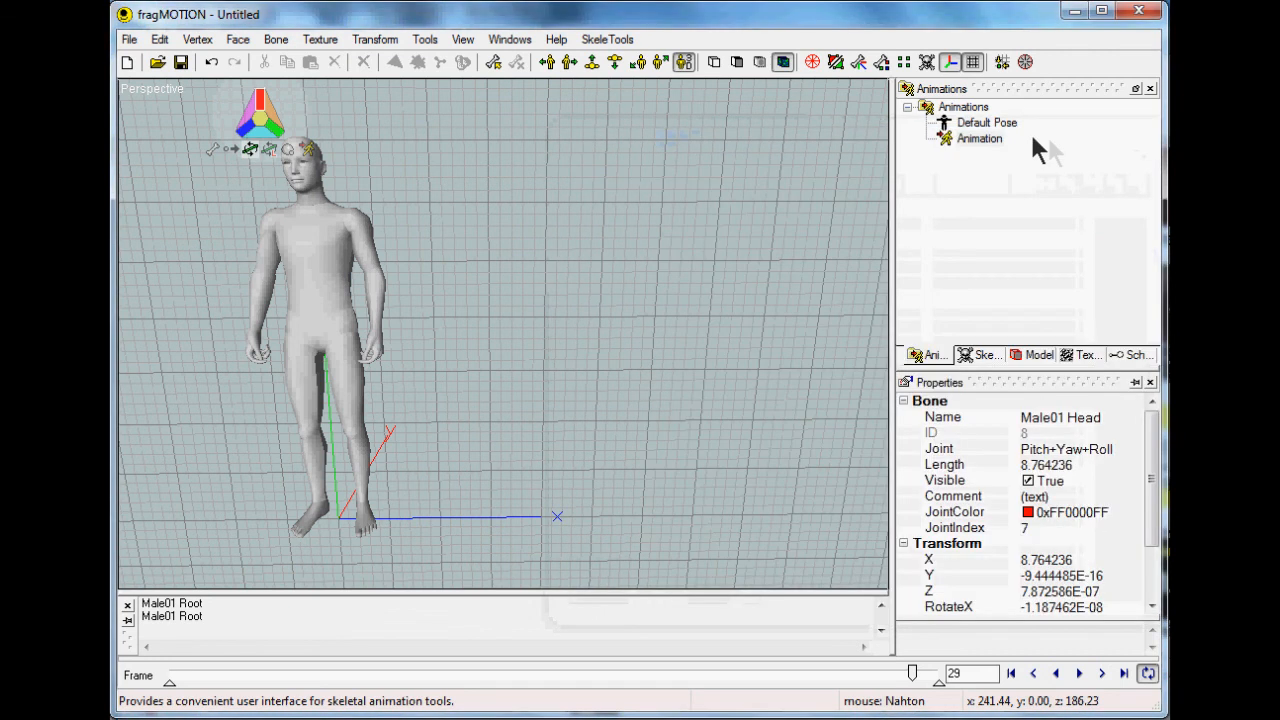
click(967, 140)
right_click(966, 141)
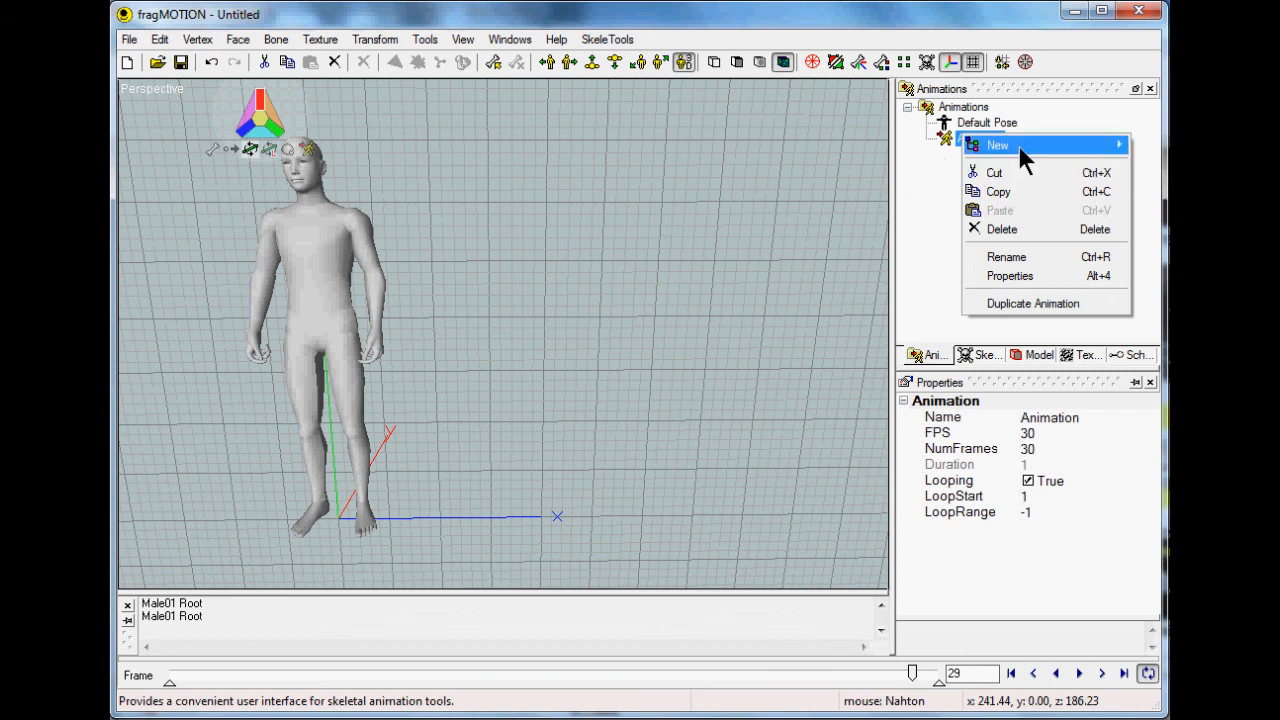
mouse_move(1099, 150)
click(931, 150)
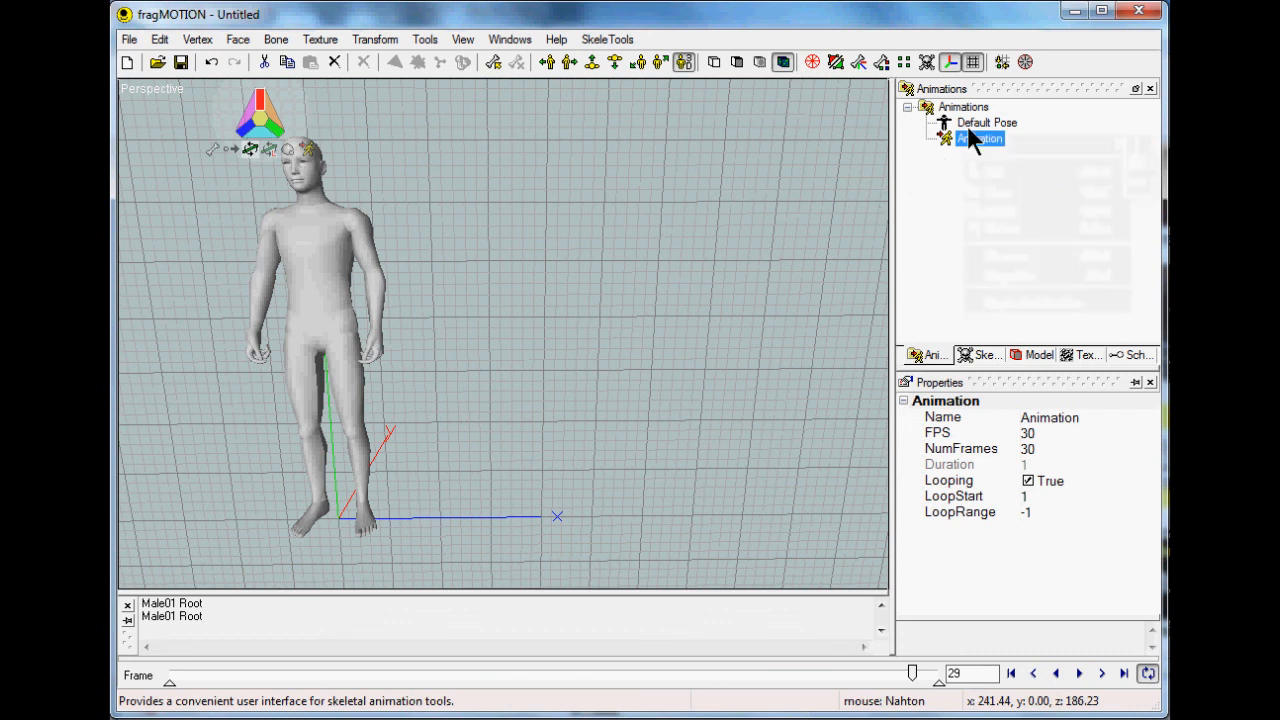
right_click(964, 137)
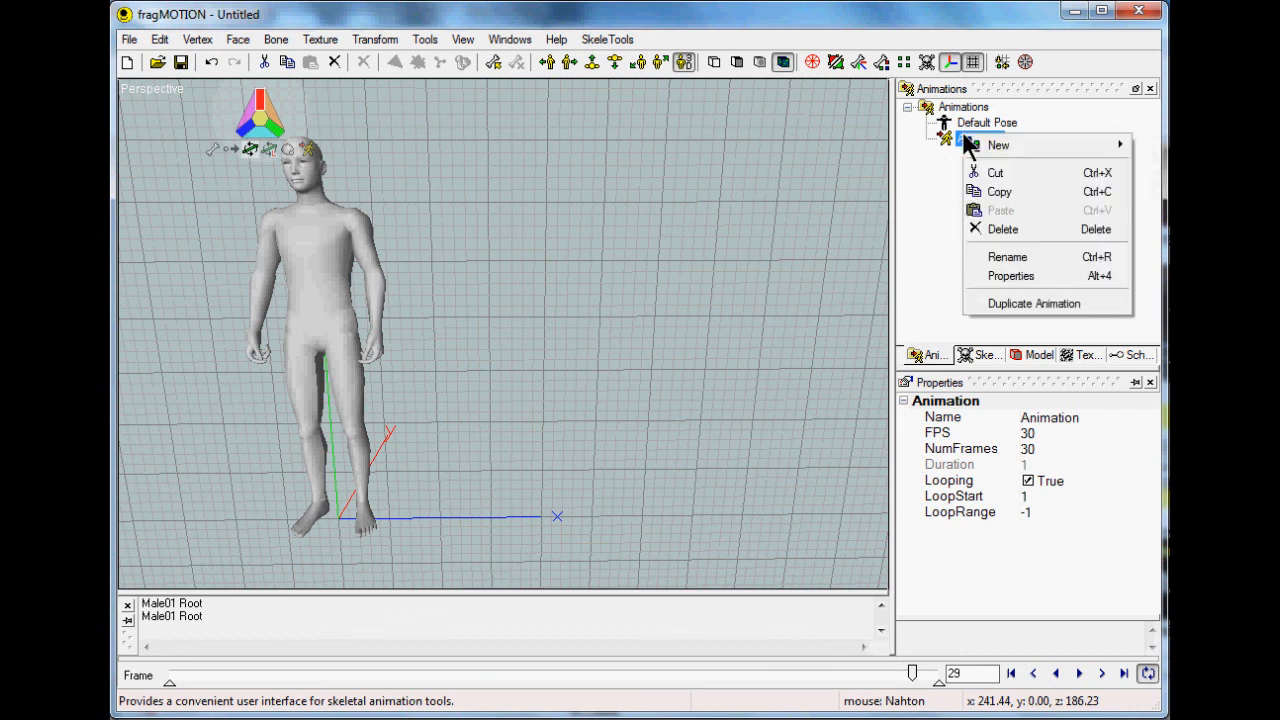
click(990, 303)
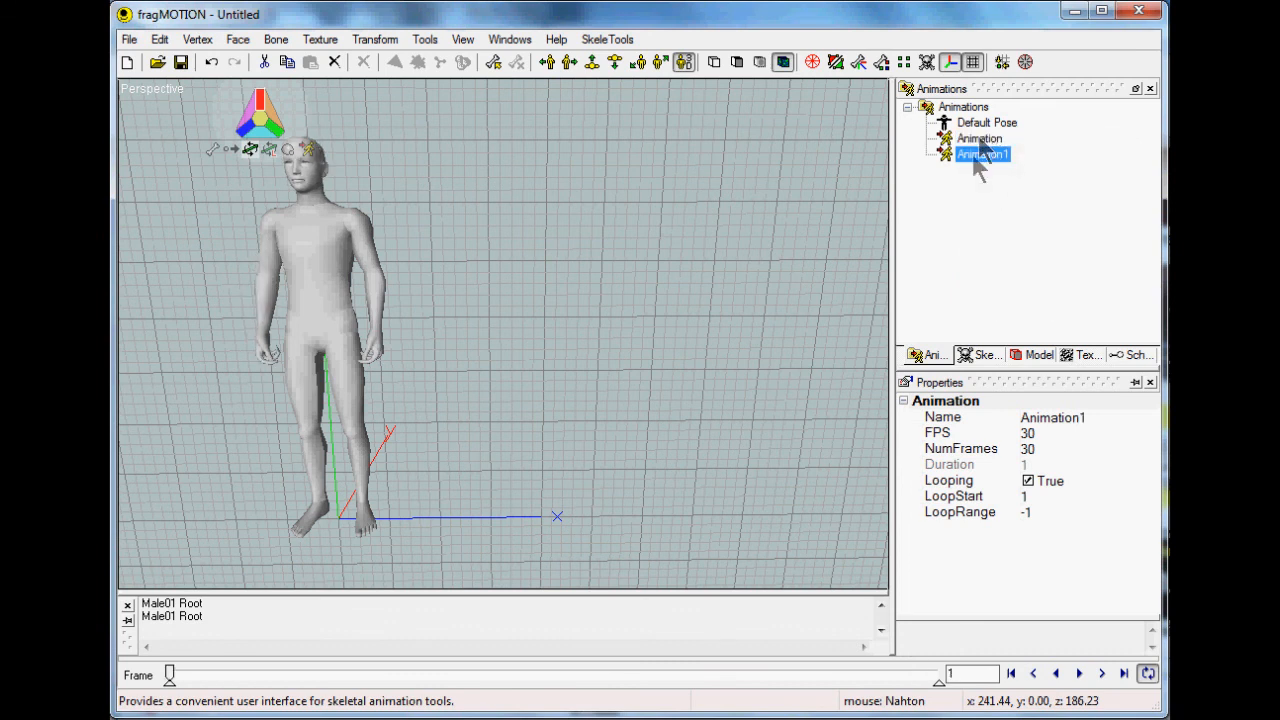